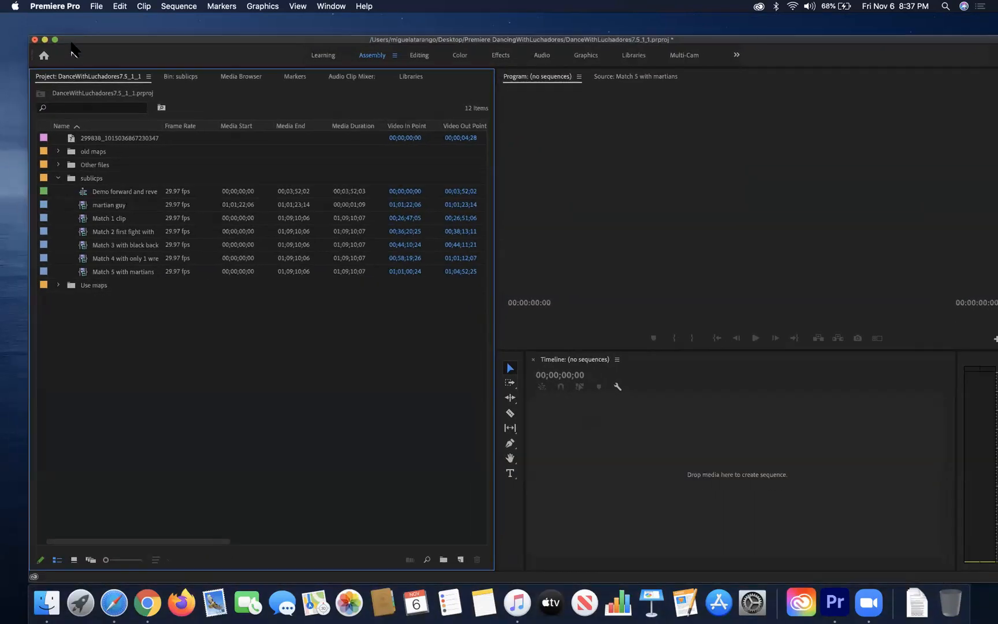
- Reposition and resize the project window so the project, monitor and timeline panels fit on the screen
{"action": "left_click_drag", "start_coordinate": [26, 580], "coordinate": [66, 518]}
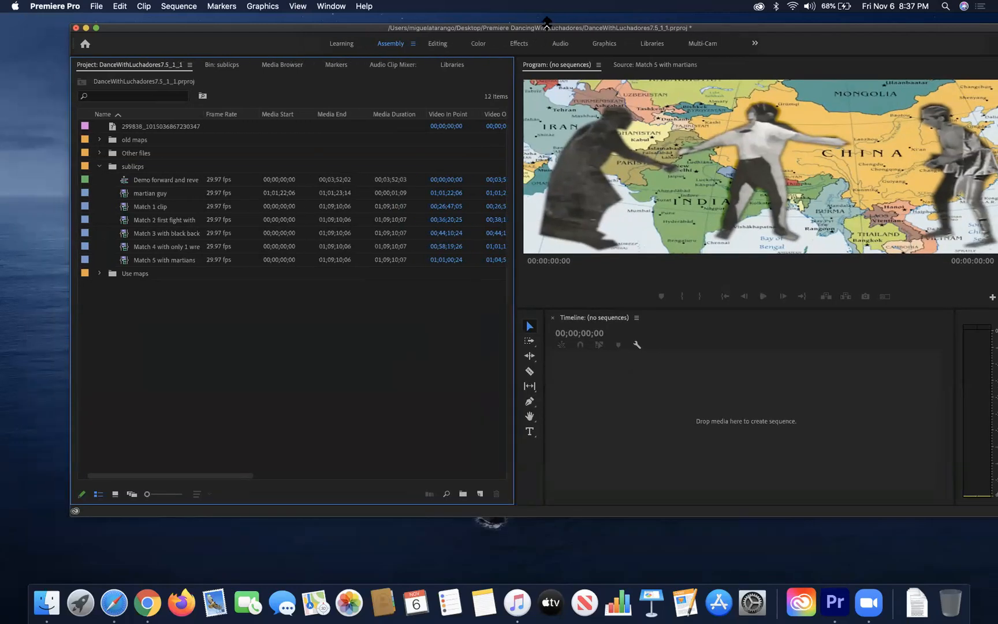
{"action": "left_click_drag", "start_coordinate": [543, 28], "coordinate": [482, 72]}
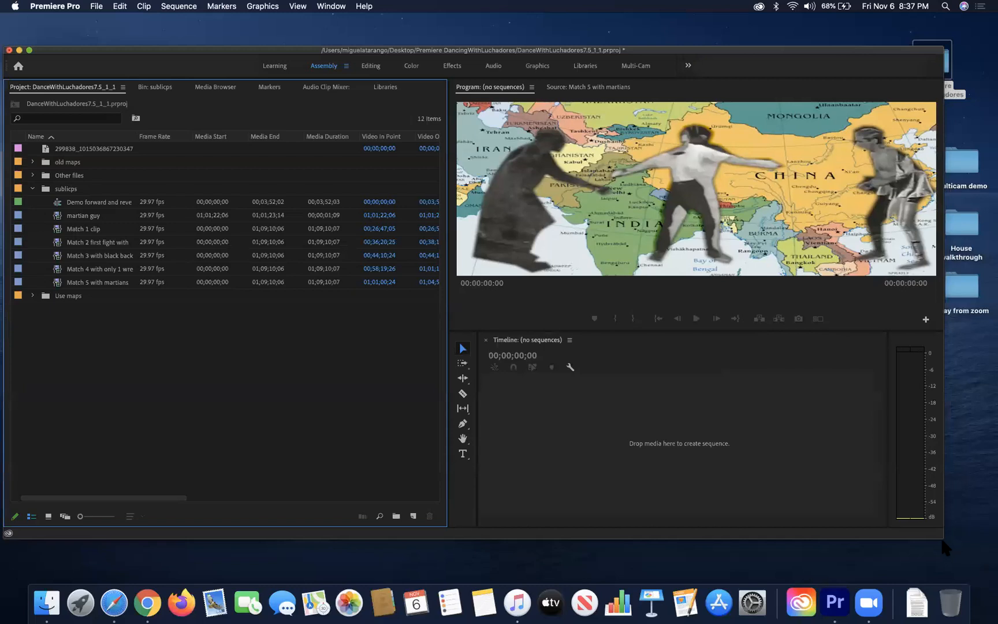
{"action": "left_click_drag", "start_coordinate": [946, 543], "coordinate": [972, 570]}
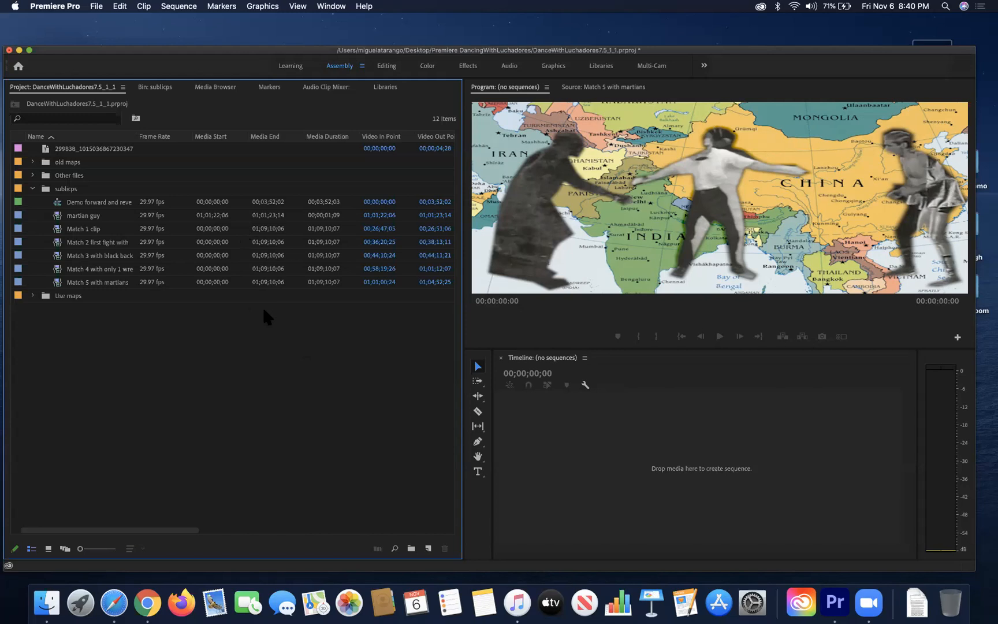
- Open the Match 5 with martians clip in the source monitor and scrub to about 01;01;22;01
{"action": "left_click", "coordinate": [49, 191]}
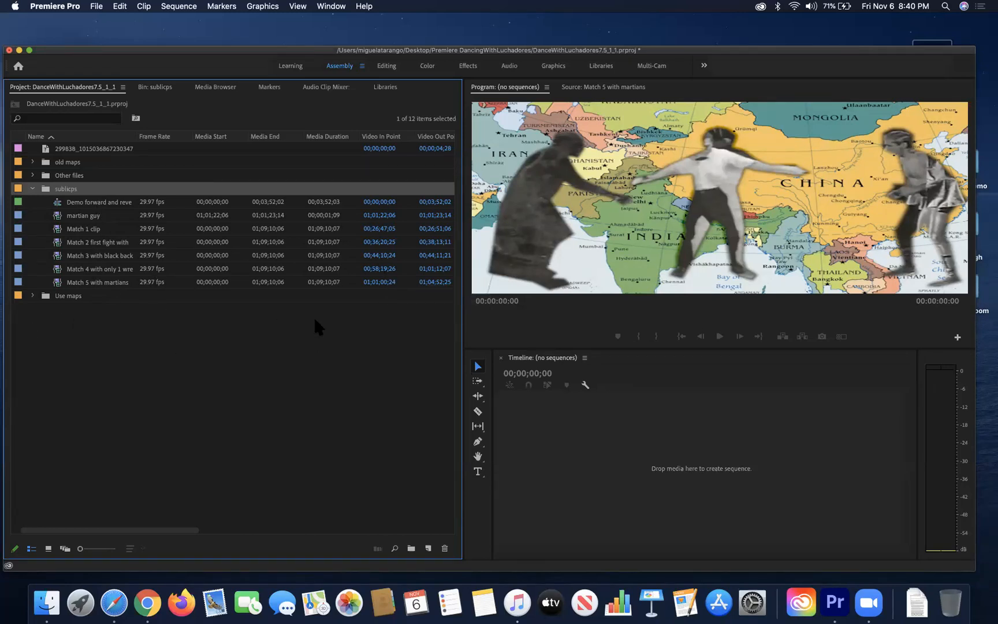
{"action": "double_click", "coordinate": [68, 282]}
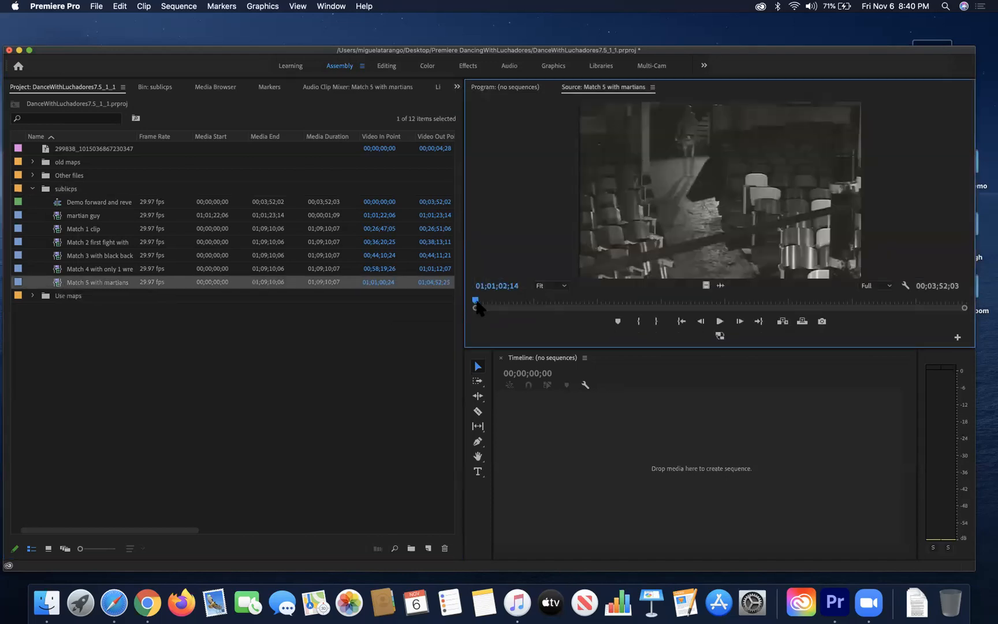
{"action": "left_click_drag", "start_coordinate": [511, 302], "coordinate": [519, 305]}
{"action": "mouse_move", "coordinate": [527, 304]}
{"action": "left_mouse_down"}
{"action": "mouse_move", "coordinate": [549, 293]}
{"action": "mouse_move", "coordinate": [520, 301]}
{"action": "left_mouse_up"}
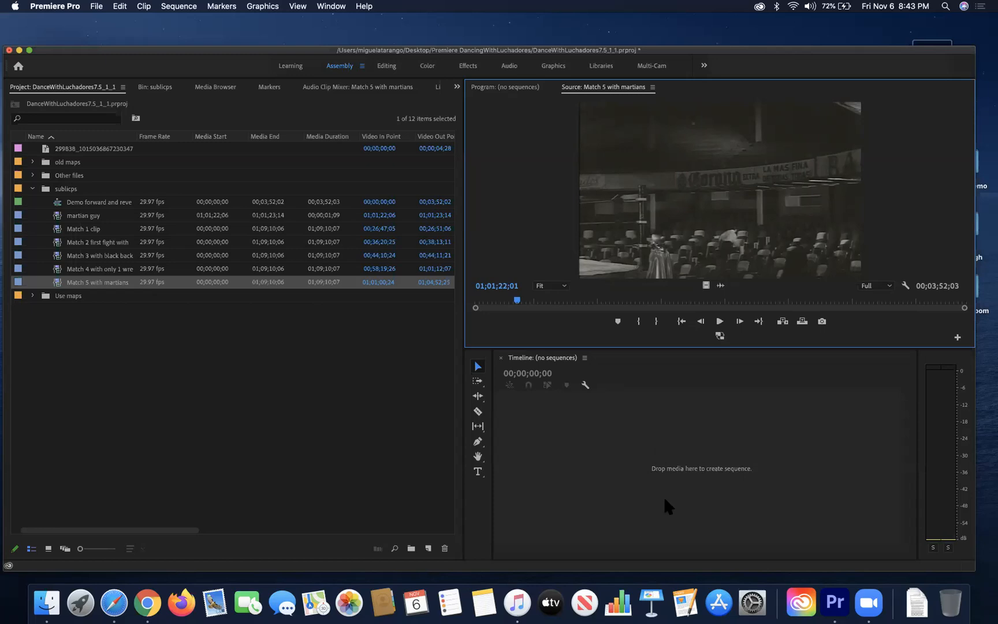
- Mark an in point at 01;01;22;06 and an out point at 01;01;22;19 on the Match 5 with martians clip
{"action": "left_click", "coordinate": [513, 300]}
{"action": "mouse_move", "coordinate": [512, 300]}
{"action": "left_mouse_down"}
{"action": "mouse_move", "coordinate": [501, 301]}
{"action": "mouse_move", "coordinate": [515, 301]}
{"action": "left_mouse_up"}
{"action": "key", "text": "i"}
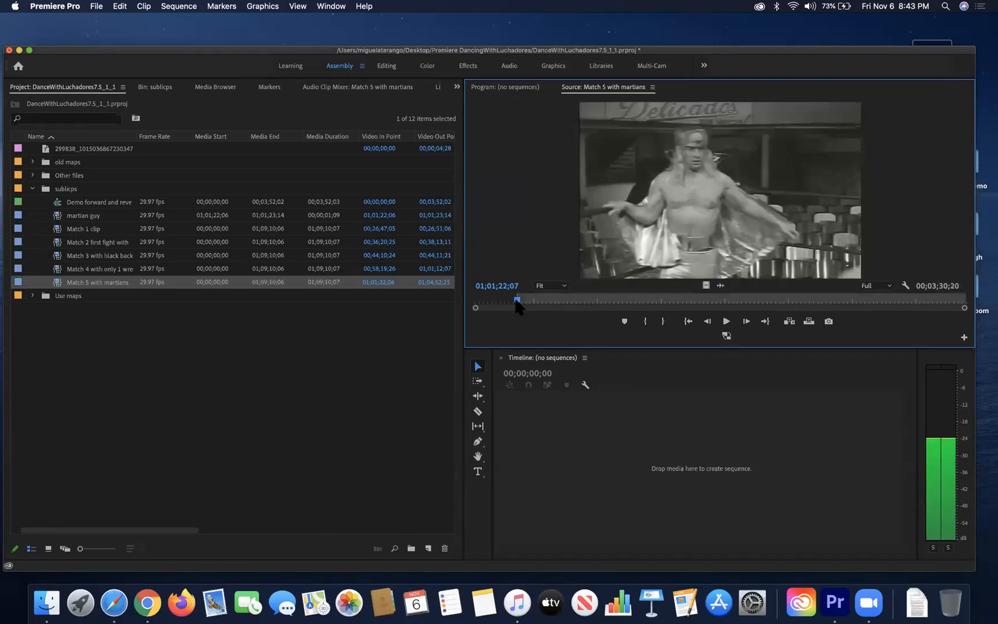
{"action": "left_click_drag", "start_coordinate": [516, 301], "coordinate": [517, 301]}
{"action": "key", "text": "o"}
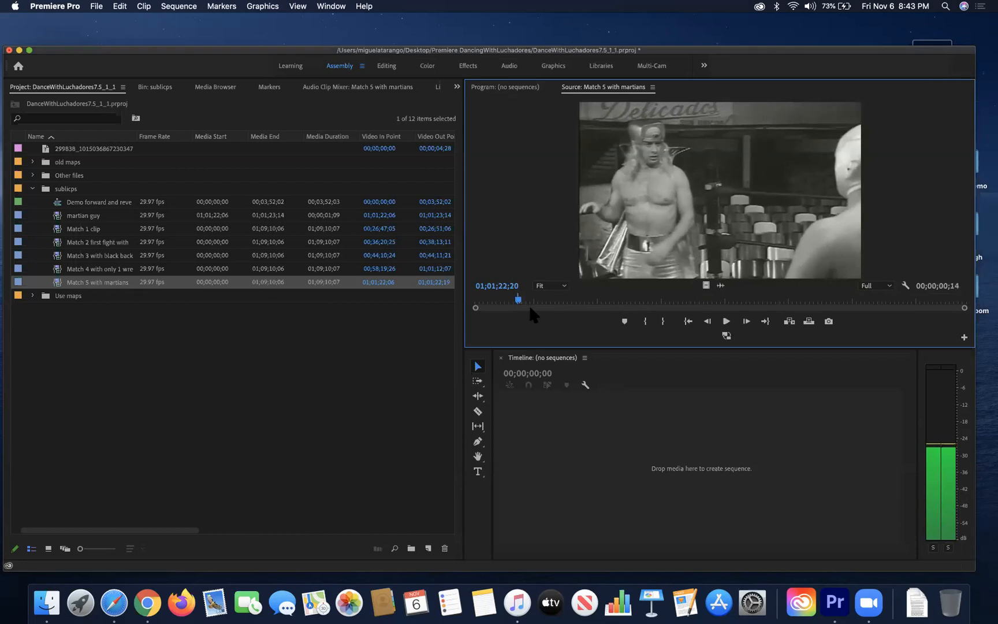
- Make a subclip named martian from the marked range, with trims restricted to the subclip boundaries
{"action": "key", "text": "super+u"}
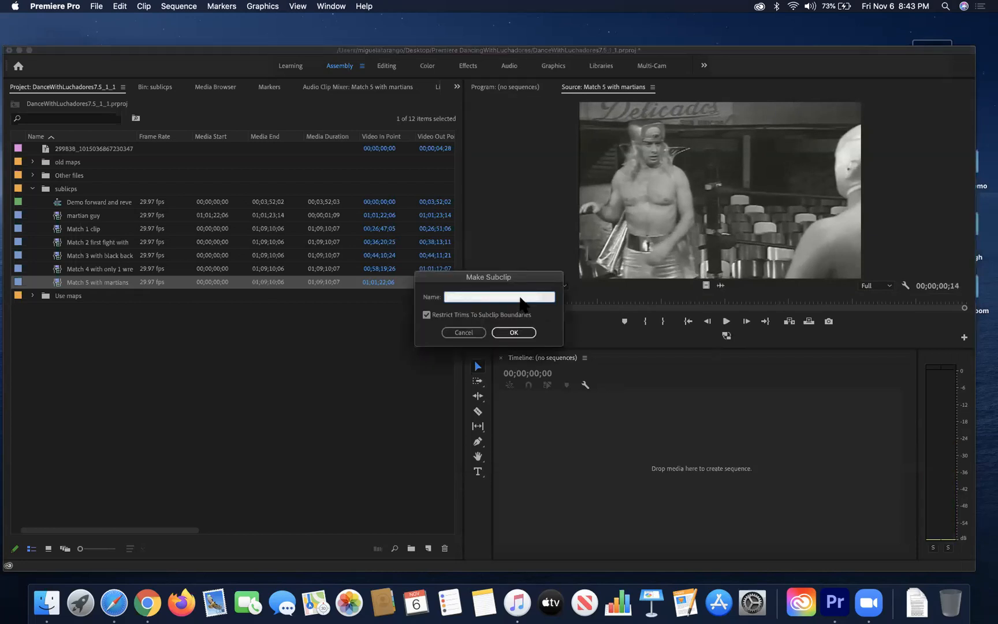
{"action": "type", "text": "martian"}
{"action": "left_click", "coordinate": [512, 332]}
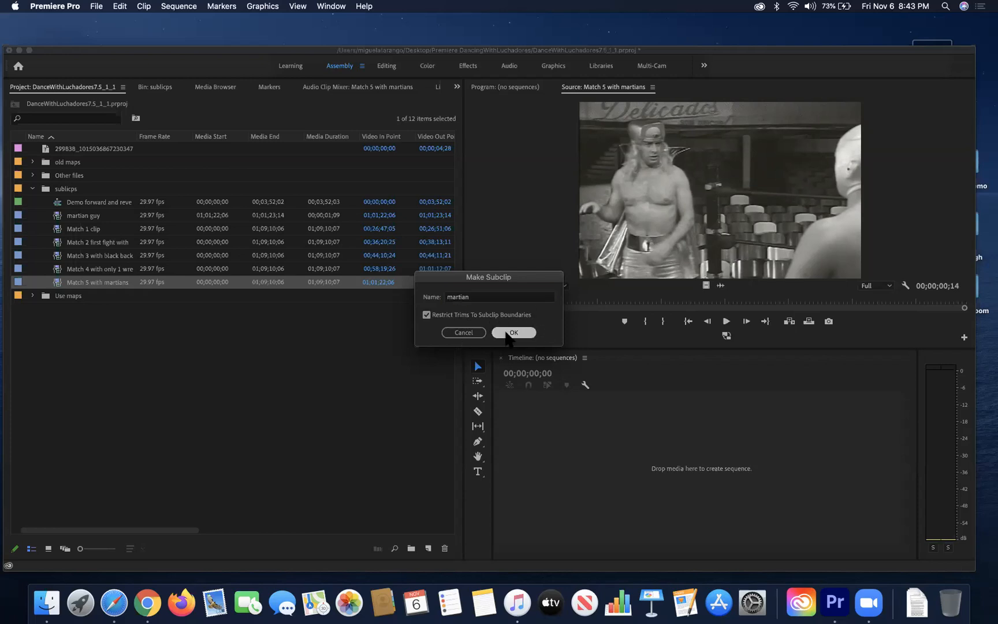
- Play the martian guy and martian subclips in the source monitor to compare them
{"action": "left_click", "coordinate": [61, 221]}
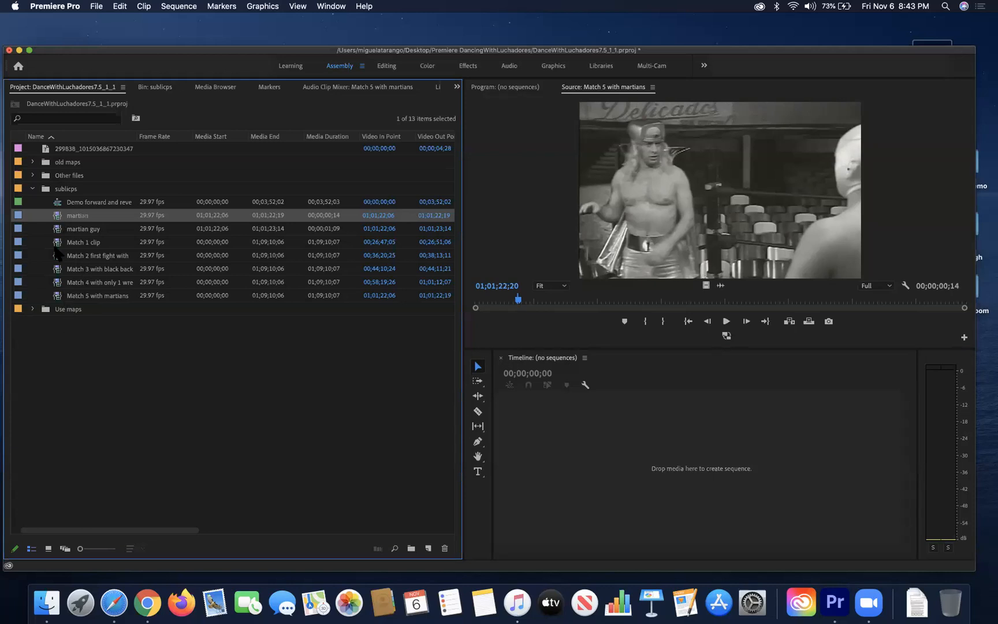
{"action": "double_click", "coordinate": [57, 230]}
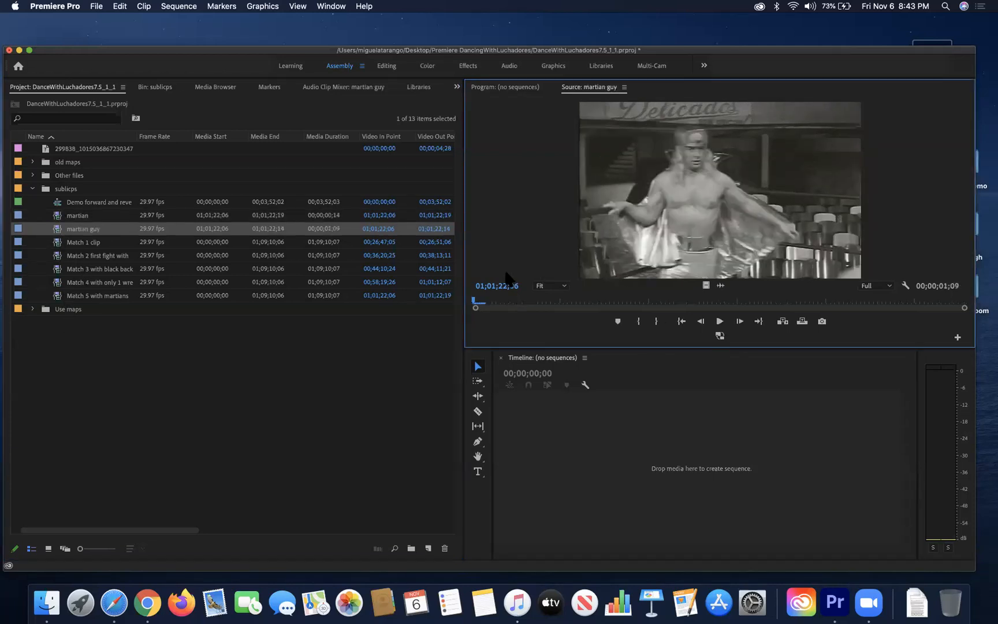
{"action": "key", "text": "space"}
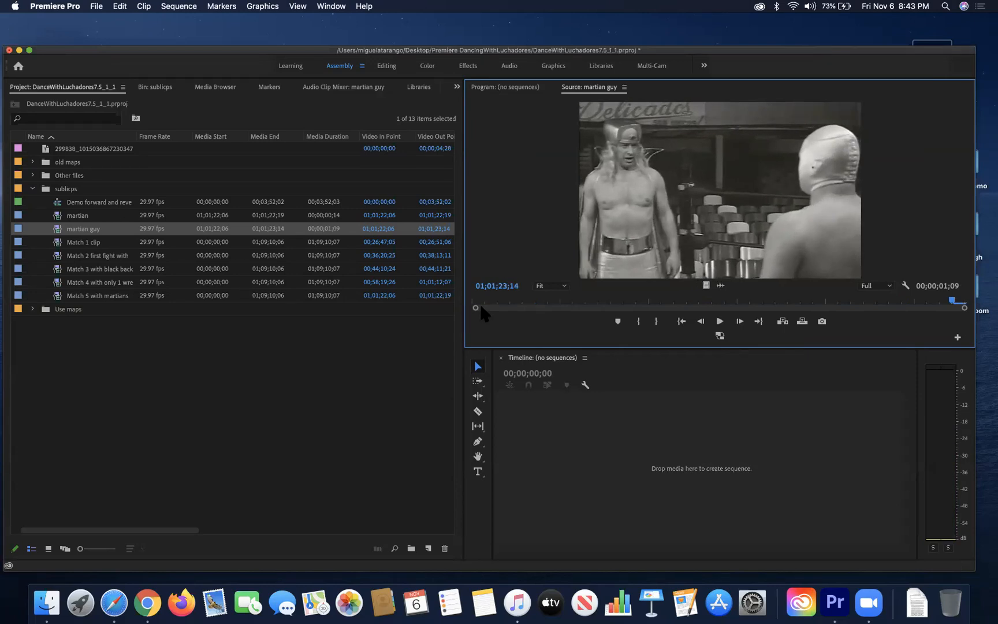
{"action": "key", "text": "space"}
{"action": "left_click", "coordinate": [58, 215]}
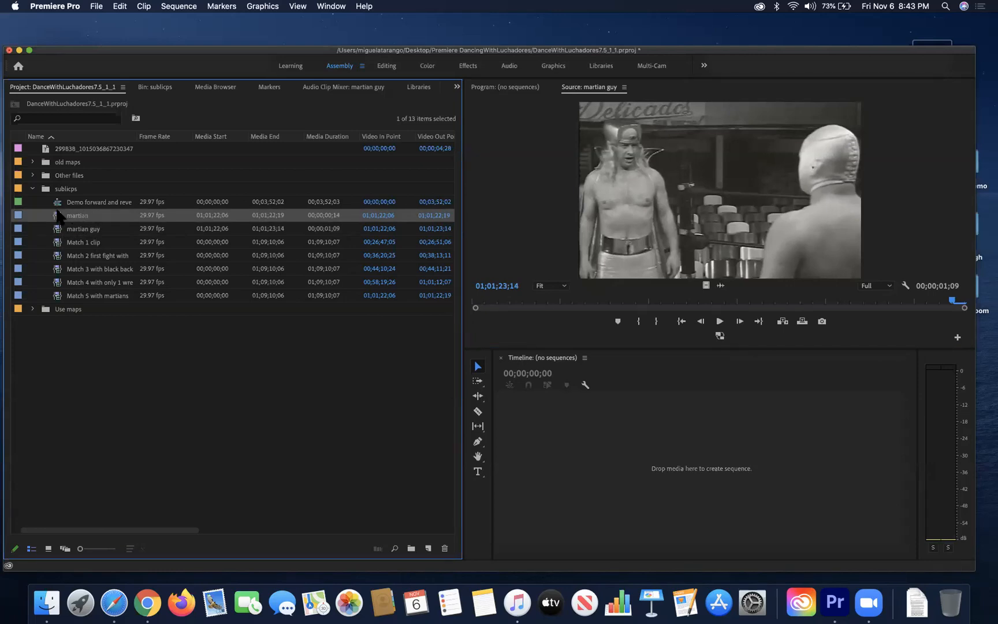
{"action": "double_click", "coordinate": [58, 214]}
{"action": "key", "text": "space"}
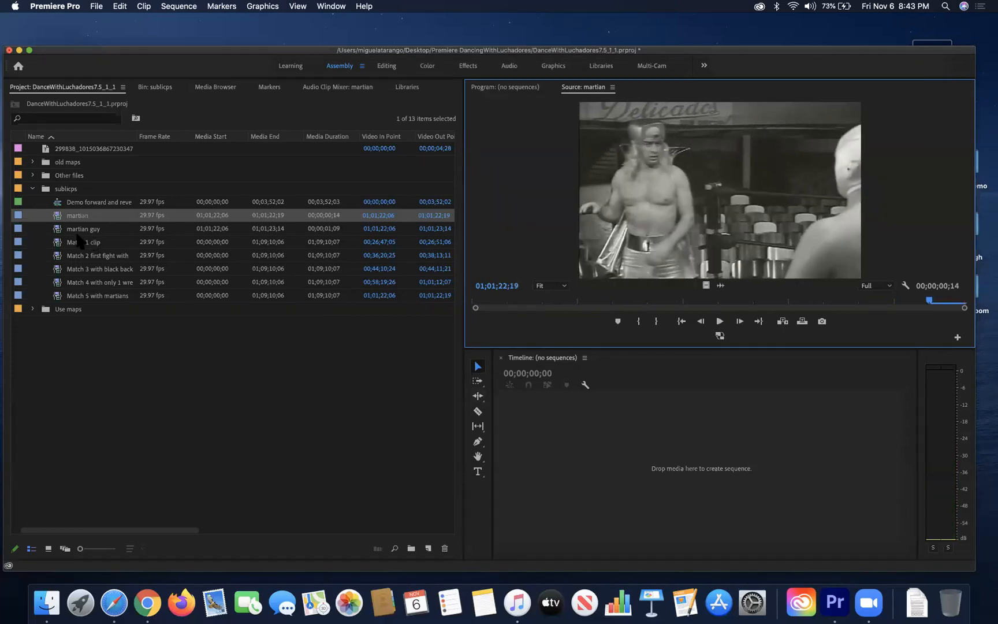
{"action": "left_click", "coordinate": [58, 229]}
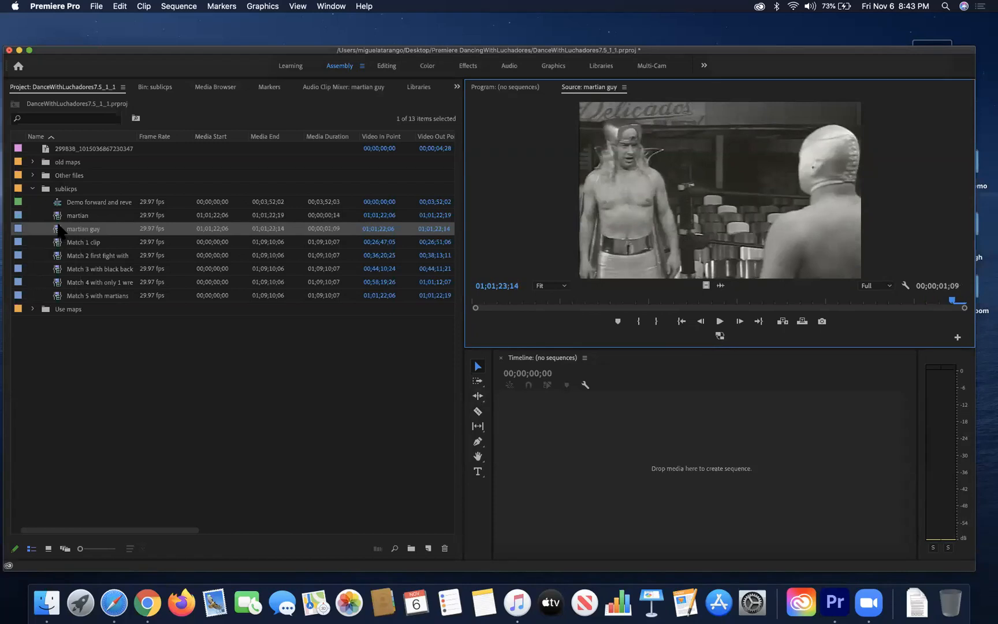
{"action": "double_click", "coordinate": [59, 218]}
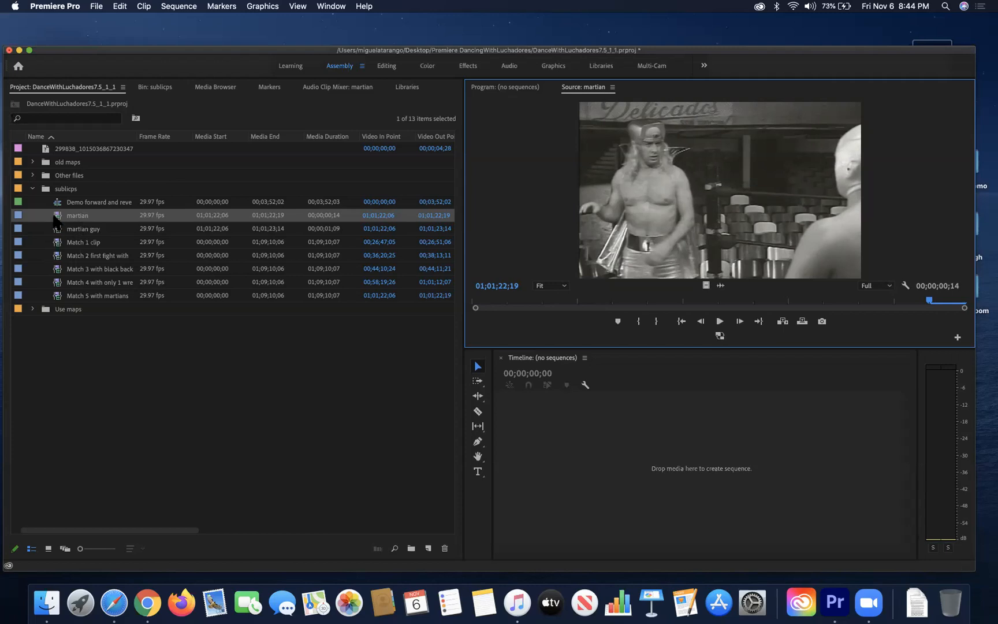
- Create a new sequence from the martian subclip and rename that sequence animated martian guy
{"action": "left_click", "coordinate": [58, 221]}
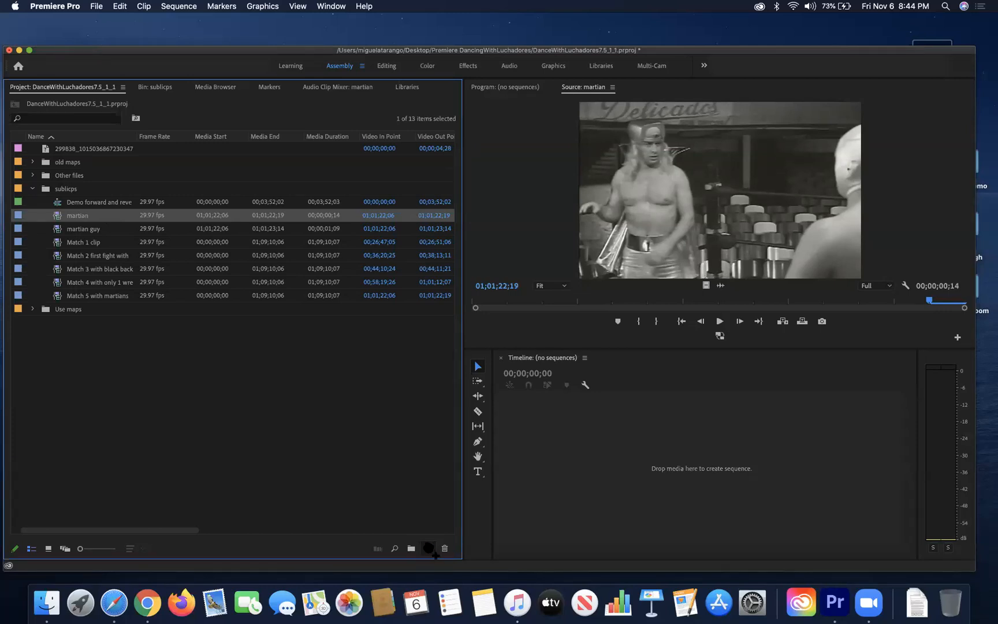
{"action": "left_click_drag", "start_coordinate": [428, 548], "coordinate": [428, 548]}
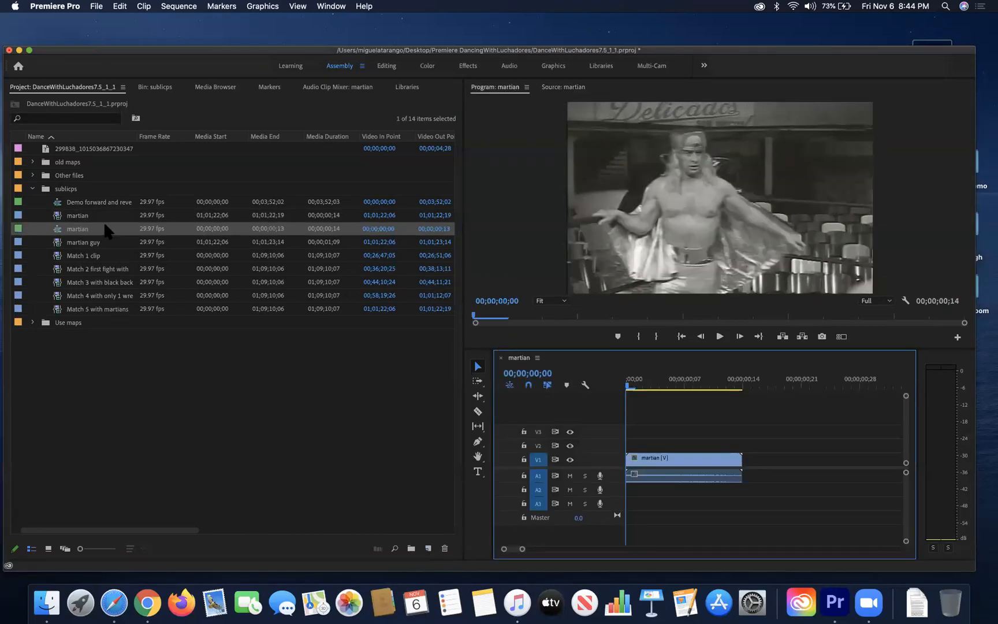
{"action": "left_click", "coordinate": [75, 228]}
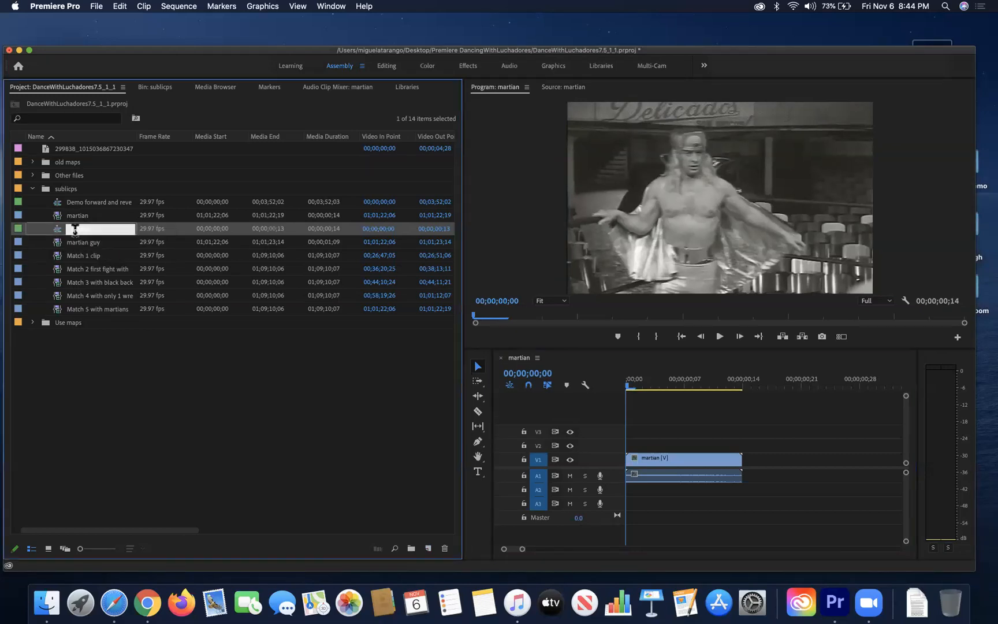
{"action": "type", "text": "an"}
{"action": "type", "text": "a"}
{"action": "type", "text": "imated martia"}
{"action": "type", "text": "n guy"}
{"action": "key", "text": "Tab"}
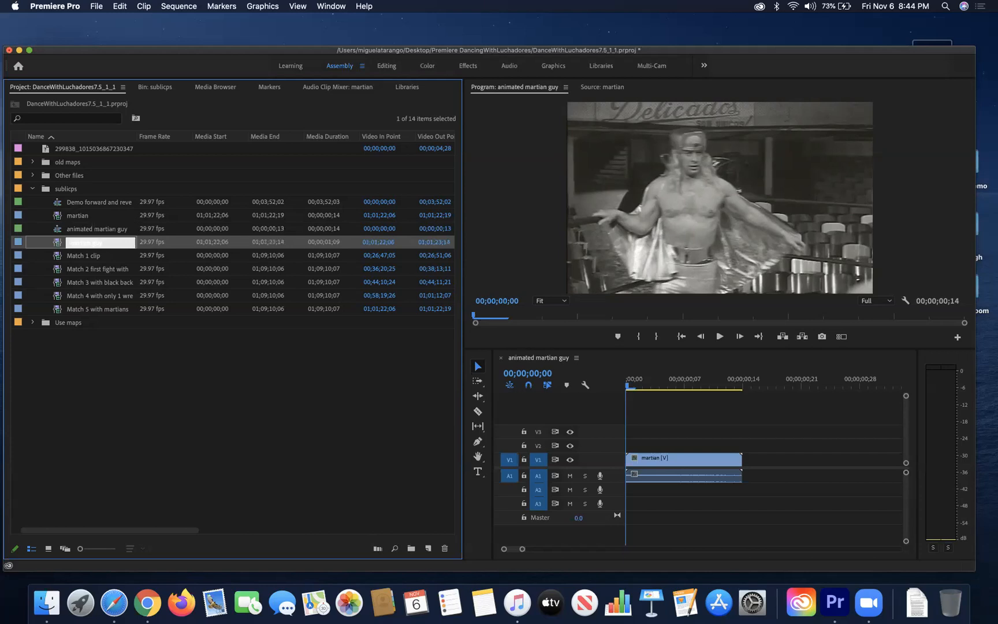
- Create a bin named animated sequences inside the sublicps bin
{"action": "left_click", "coordinate": [61, 229]}
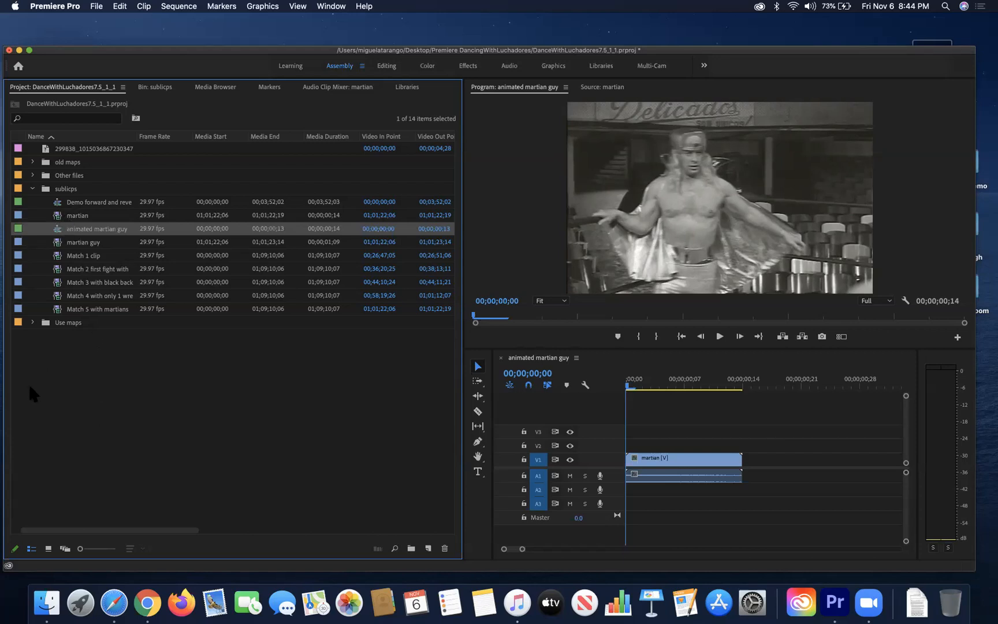
{"action": "left_click", "coordinate": [411, 548]}
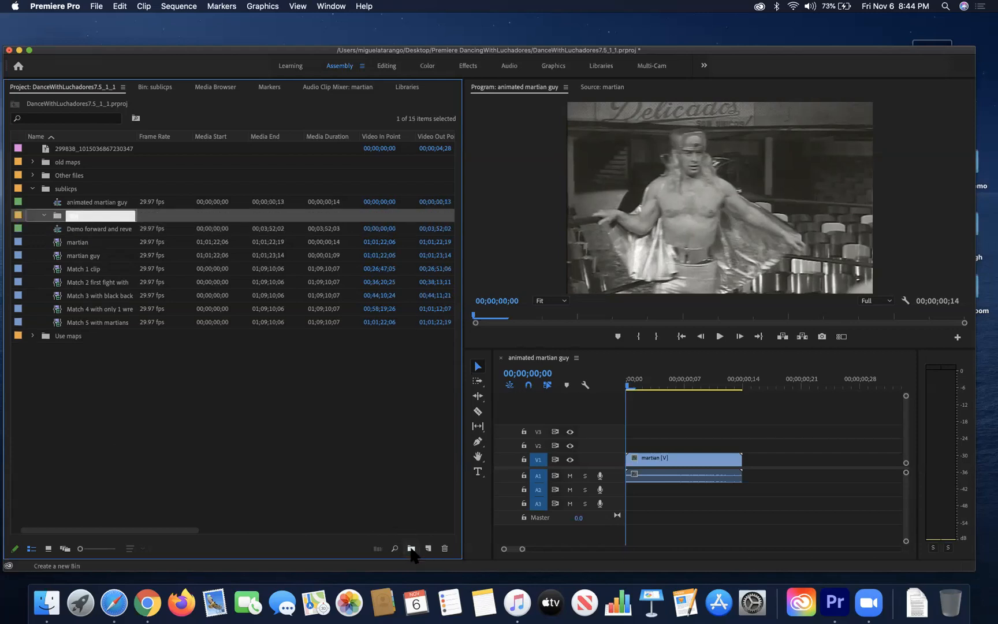
{"action": "type", "text": "animated sequences"}
{"action": "key", "text": "Tab"}
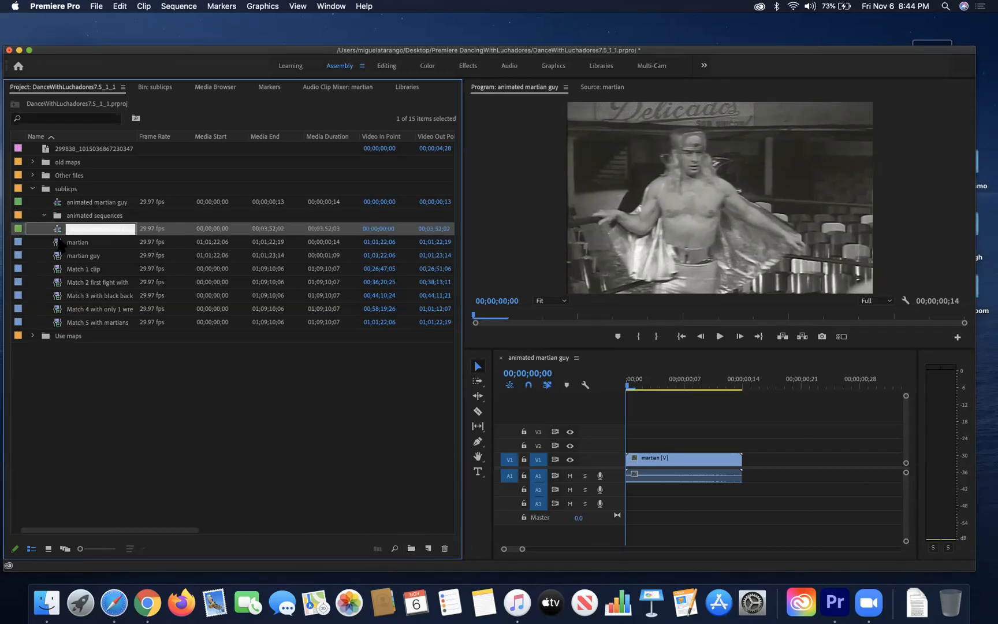
- Move the animated martian guy sequence and the martian guy subclip into the animated sequences bin
{"action": "left_click_drag", "start_coordinate": [58, 230], "coordinate": [79, 218]}
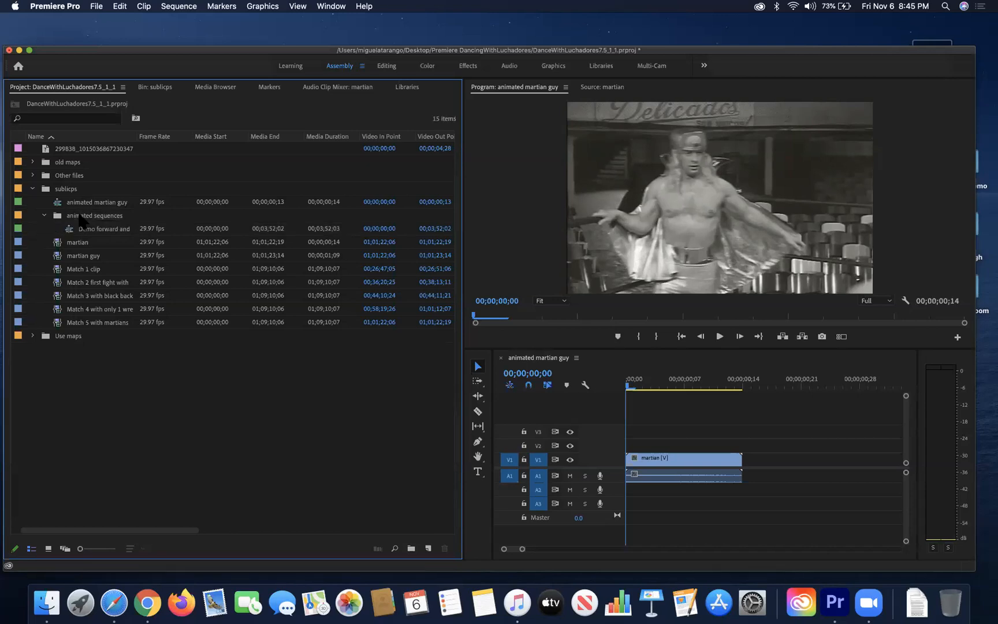
{"action": "left_click", "coordinate": [58, 257]}
{"action": "left_click_drag", "start_coordinate": [57, 257], "coordinate": [79, 225]}
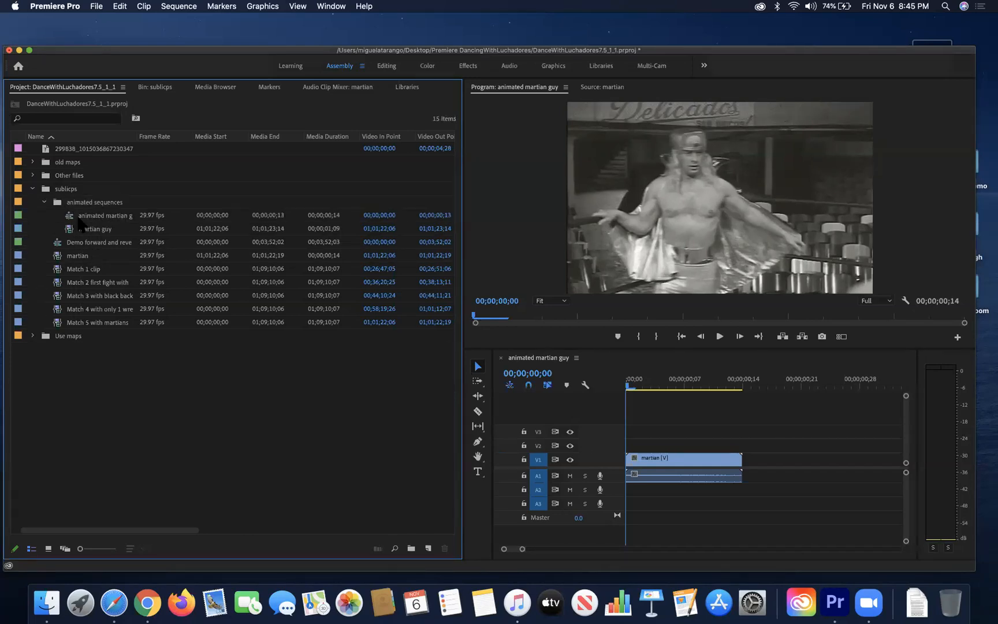
- Move the animated sequences bin out of sublicps to the project's top level and collapse the sublicps bin
{"action": "left_click", "coordinate": [44, 202]}
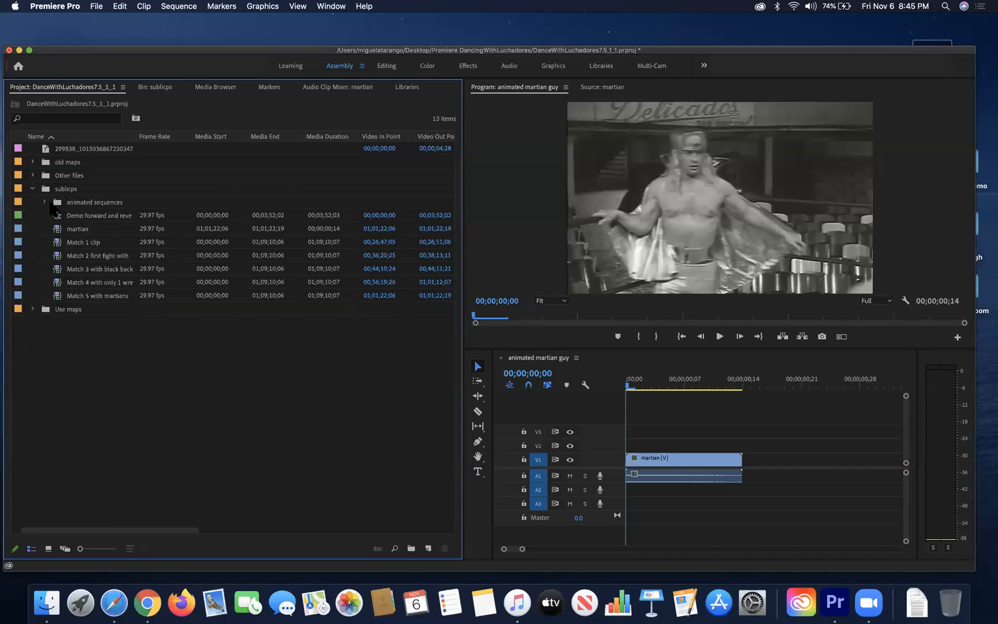
{"action": "left_click", "coordinate": [44, 202]}
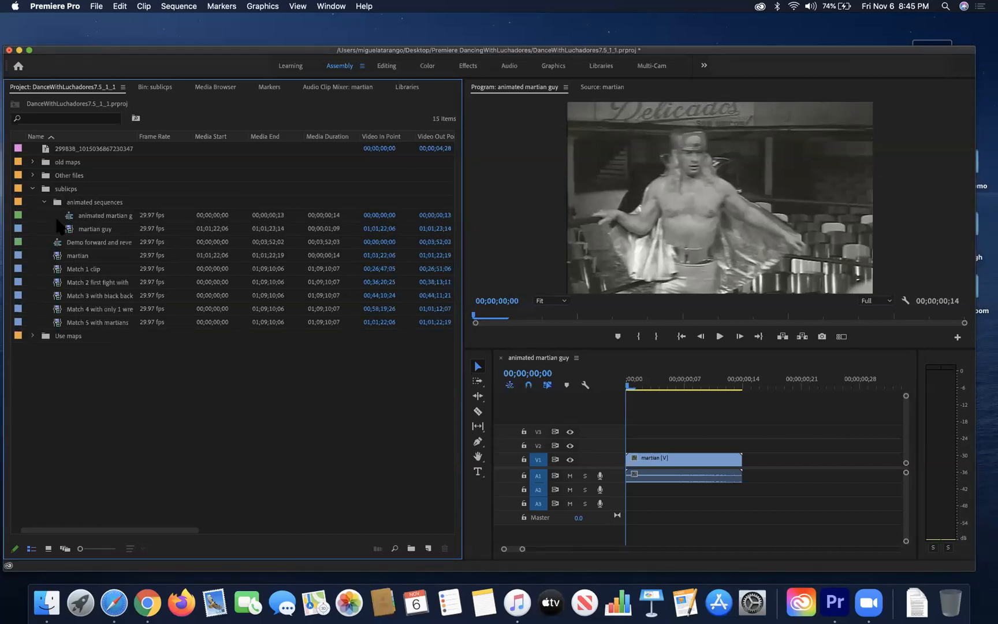
{"action": "left_click", "coordinate": [44, 202]}
{"action": "left_click", "coordinate": [44, 202]}
{"action": "left_click", "coordinate": [61, 203]}
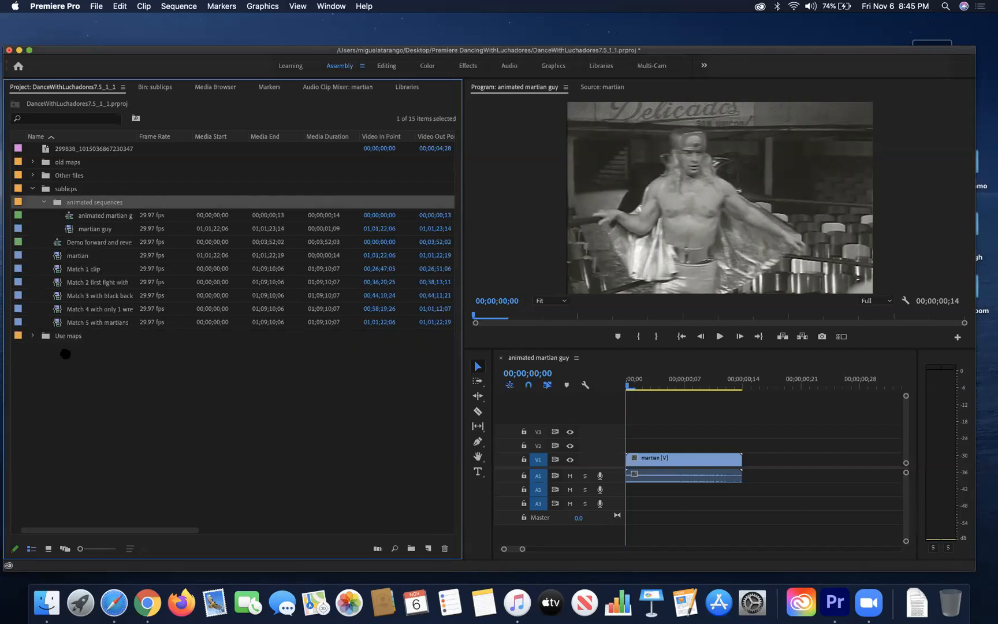
{"action": "key", "text": "super+z"}
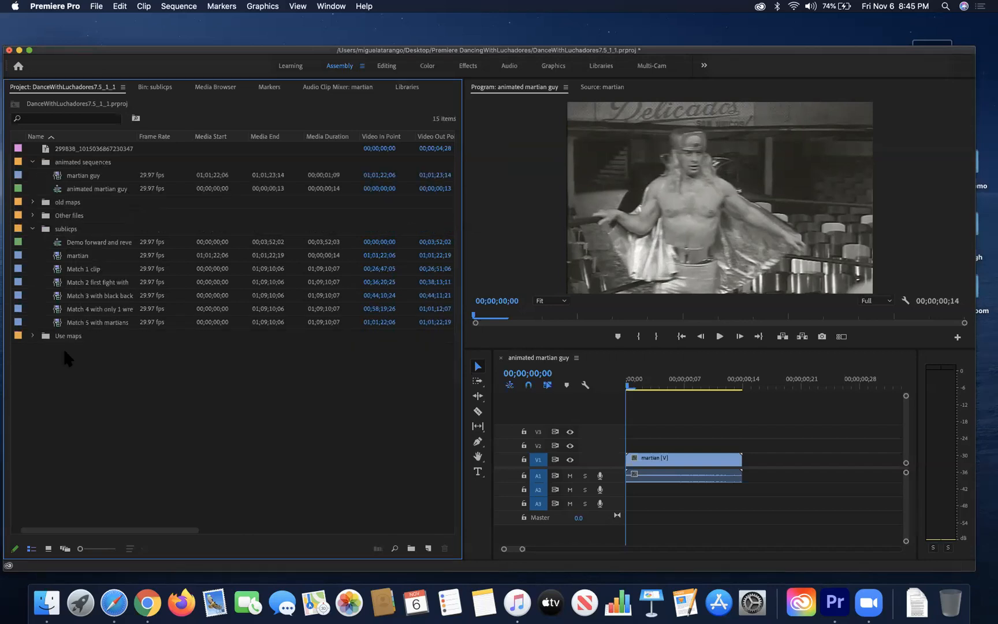
{"action": "left_click", "coordinate": [32, 228]}
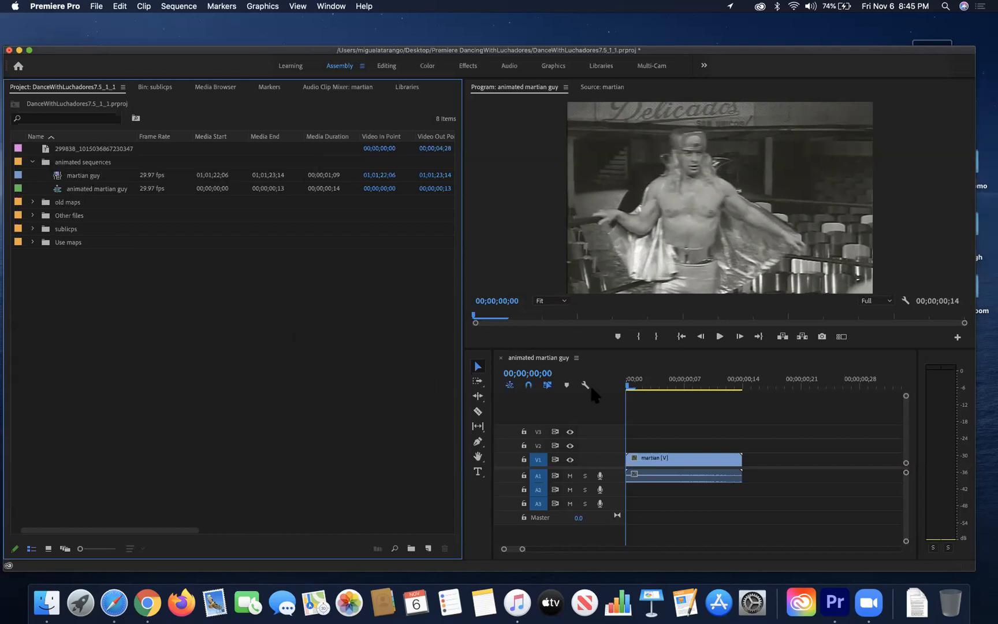
- Scrub through the animated martian guy sequence in the timeline and return the playhead to its start
{"action": "left_click", "coordinate": [659, 385]}
{"action": "left_click_drag", "start_coordinate": [681, 394], "coordinate": [566, 390]}
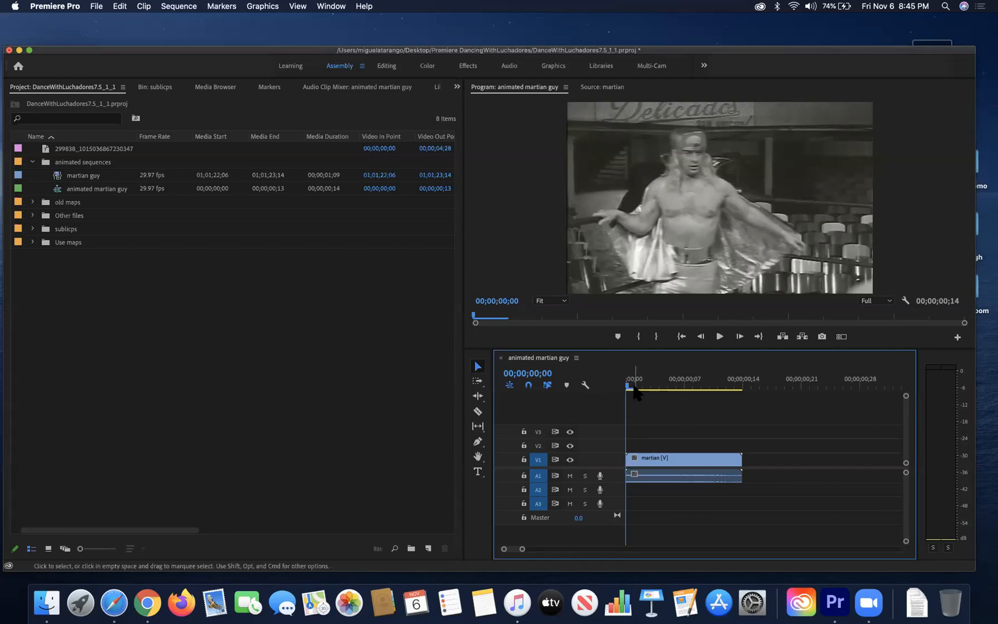
{"action": "mouse_move", "coordinate": [627, 387]}
{"action": "left_mouse_down"}
{"action": "mouse_move", "coordinate": [647, 384]}
{"action": "mouse_move", "coordinate": [620, 390]}
{"action": "left_mouse_up"}
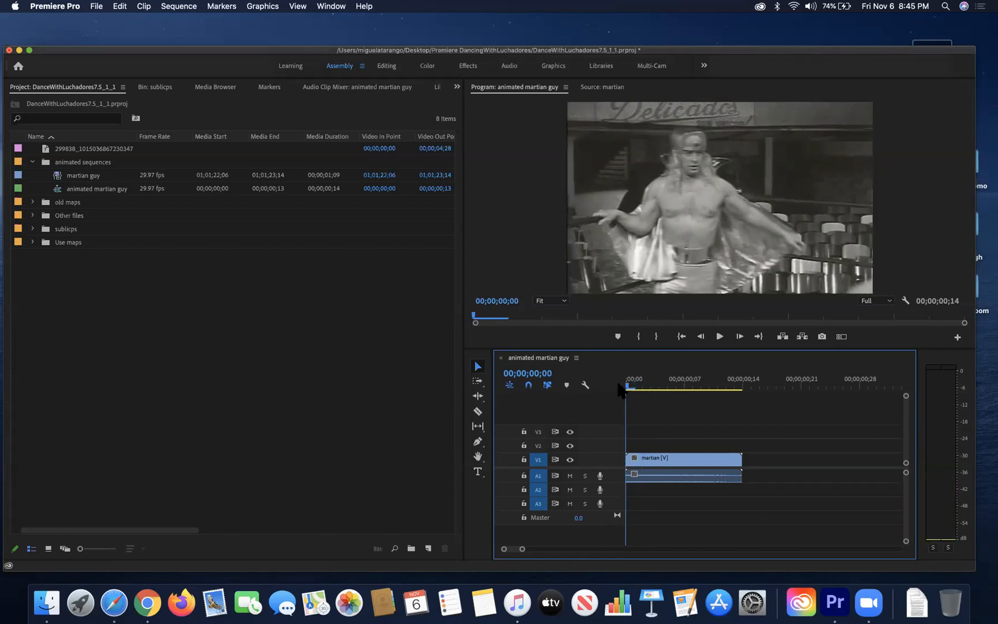
{"action": "left_click_drag", "start_coordinate": [619, 390], "coordinate": [682, 388]}
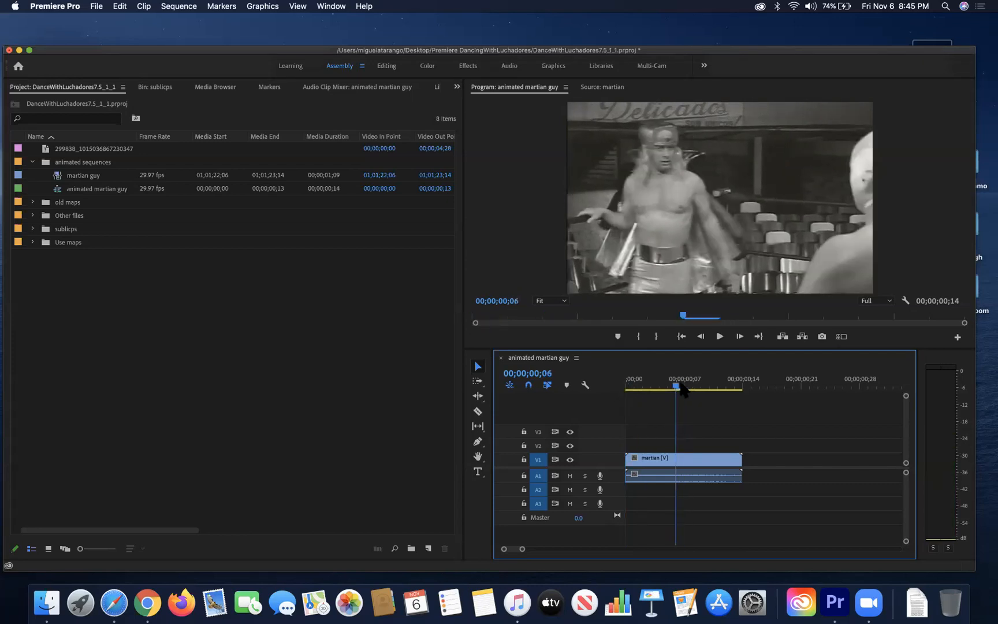
{"action": "key", "text": "Home"}
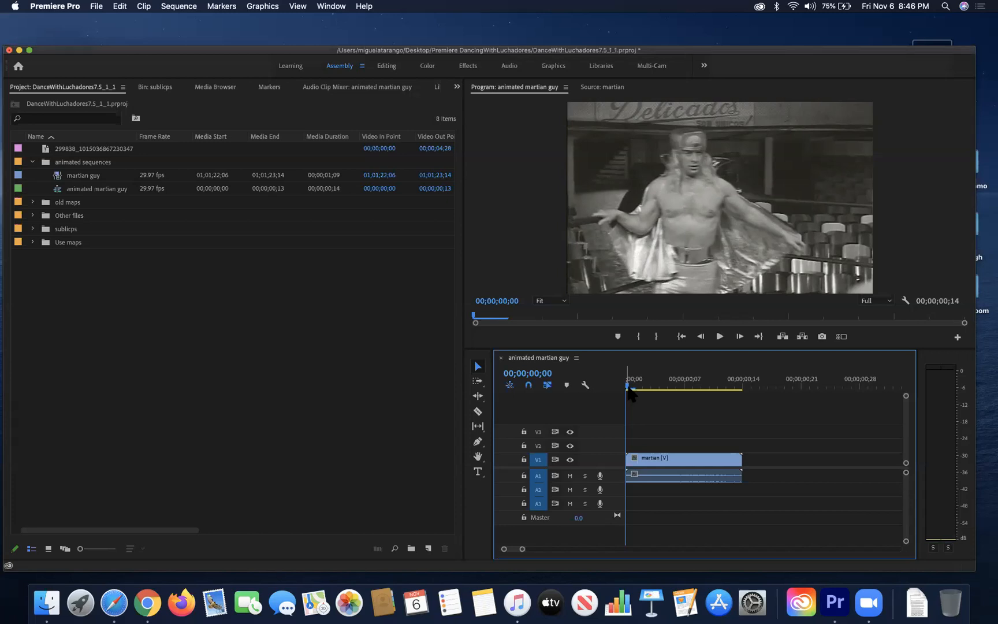
- Scrub the animated martian guy sequence between its first frame and 00;00;00;07 to review the martian's poses
{"action": "left_click_drag", "start_coordinate": [631, 395], "coordinate": [688, 395]}
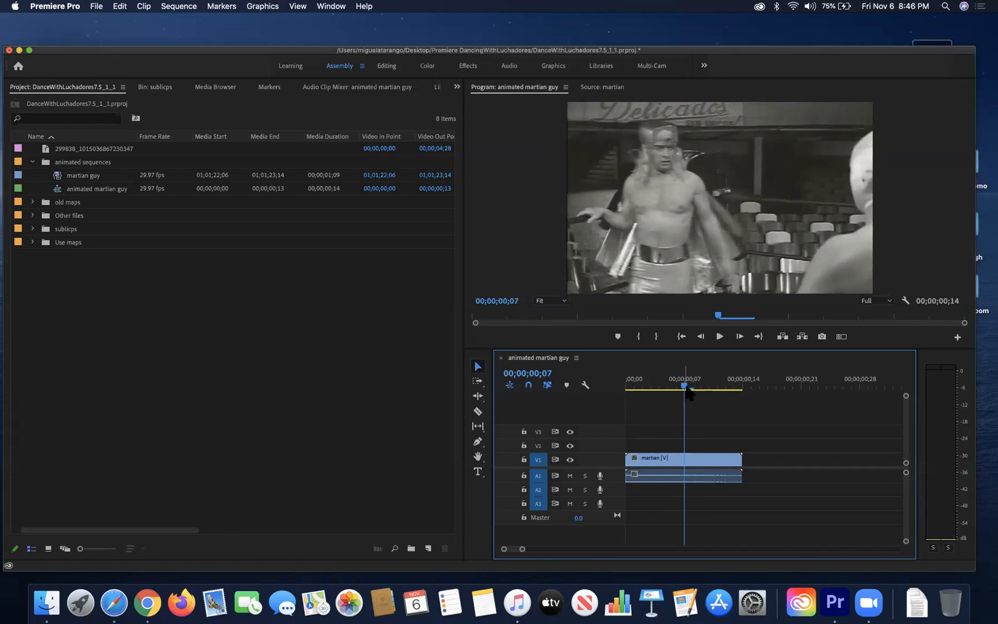
{"action": "left_click", "coordinate": [677, 387]}
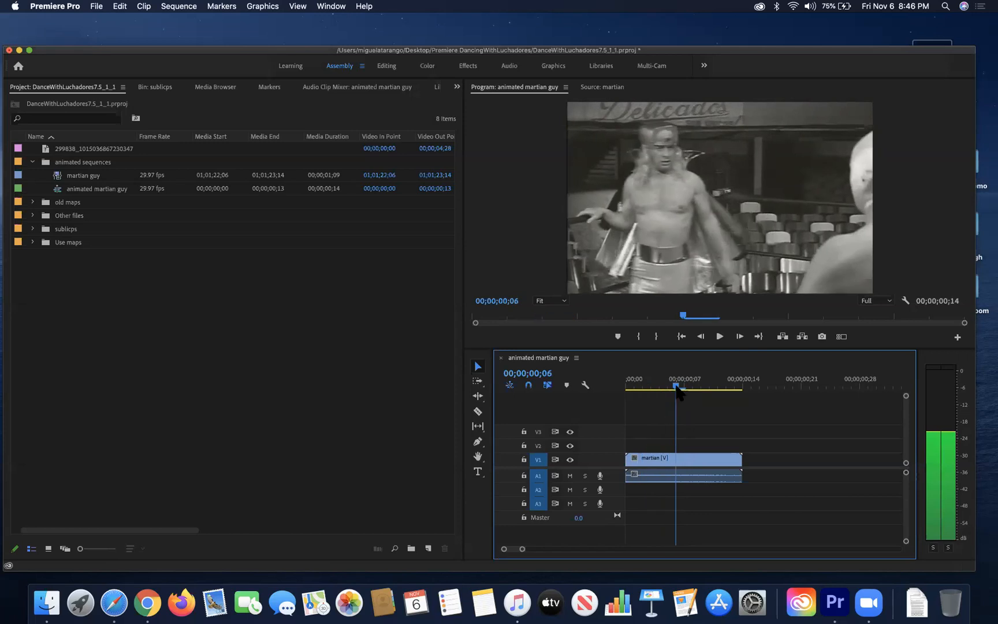
{"action": "key", "text": "Home"}
{"action": "left_click", "coordinate": [685, 385]}
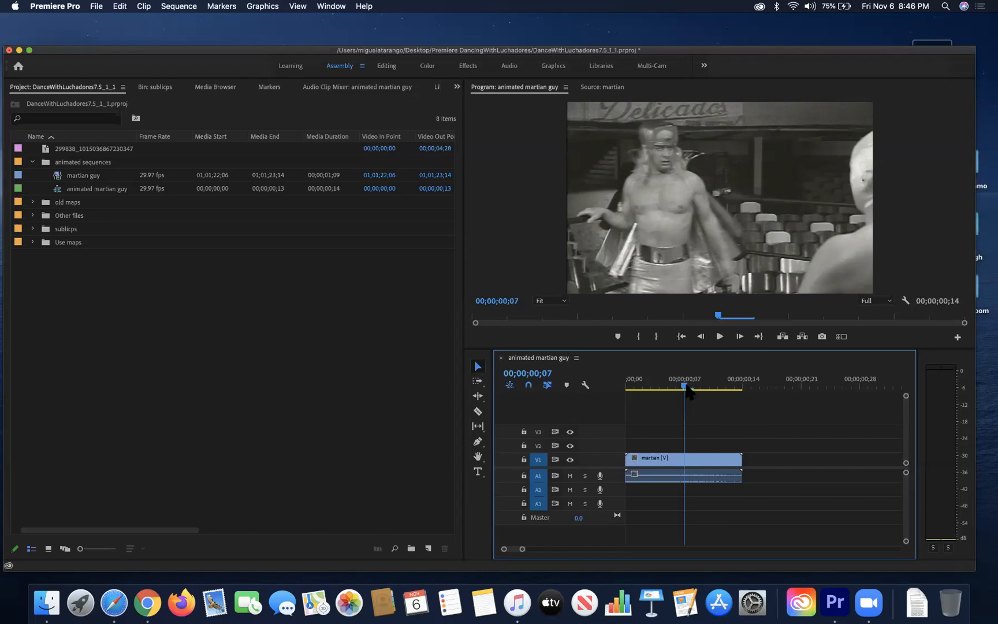
{"action": "left_click_drag", "start_coordinate": [686, 388], "coordinate": [590, 380]}
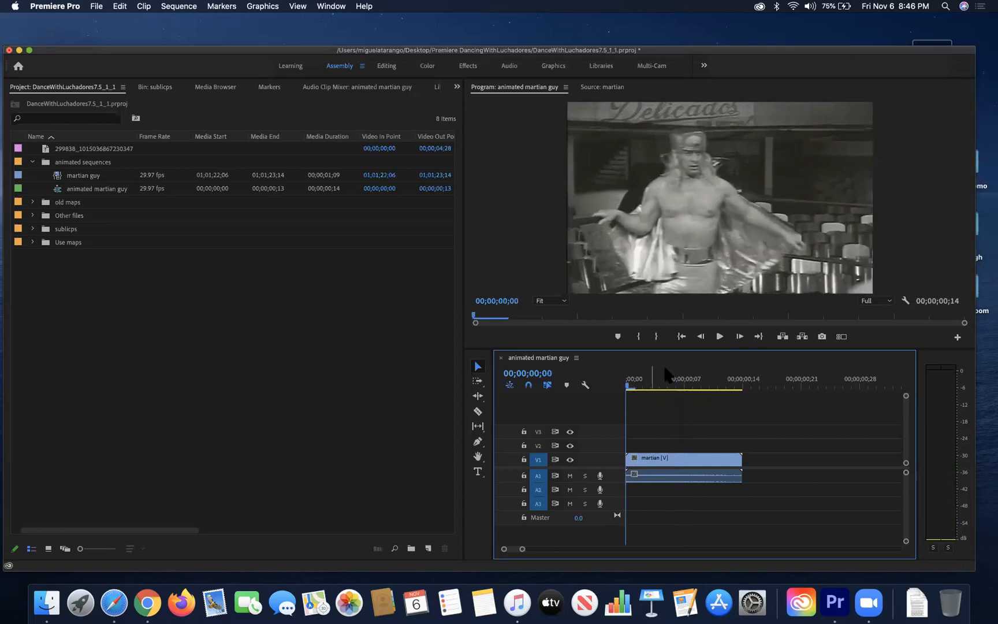
{"action": "left_click_drag", "start_coordinate": [671, 385], "coordinate": [683, 395]}
{"action": "key", "text": "Left"}
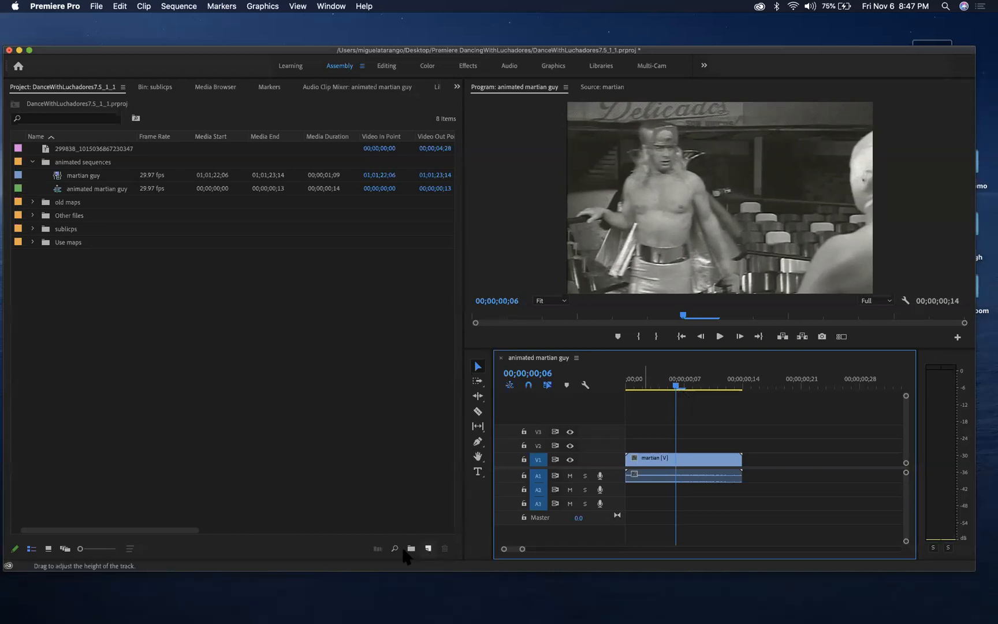
- Enlarge and lower the application window, and return the playhead to the start of the sequence
{"action": "left_click_drag", "start_coordinate": [8, 572], "coordinate": [9, 597]}
{"action": "left_click_drag", "start_coordinate": [713, 48], "coordinate": [713, 59]}
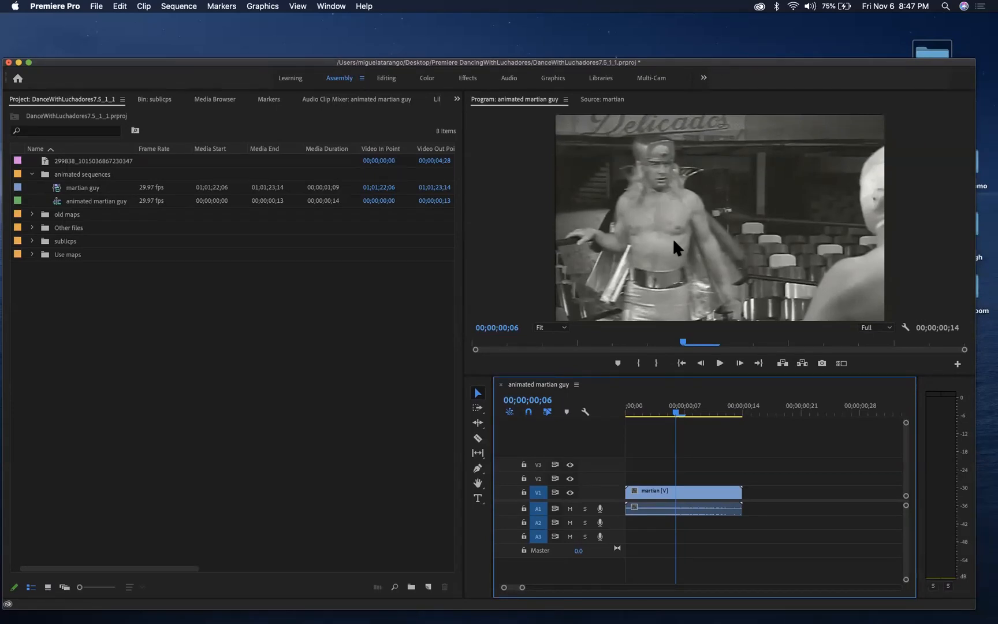
{"action": "key", "text": "Home"}
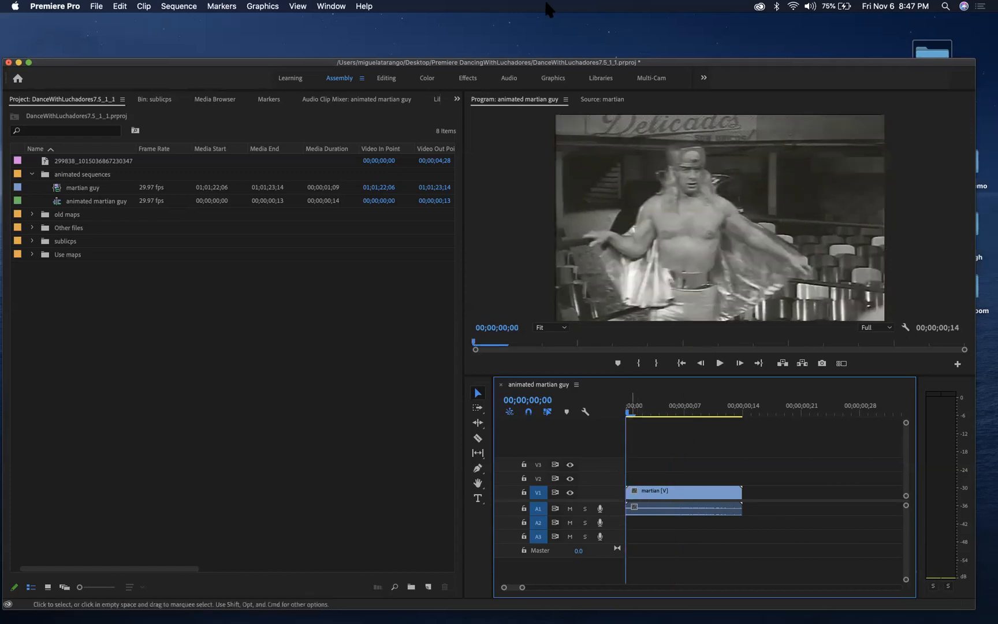
- Switch to the Editing workspace and show the effect controls of the martian clip in the sequence
{"action": "left_click", "coordinate": [387, 80]}
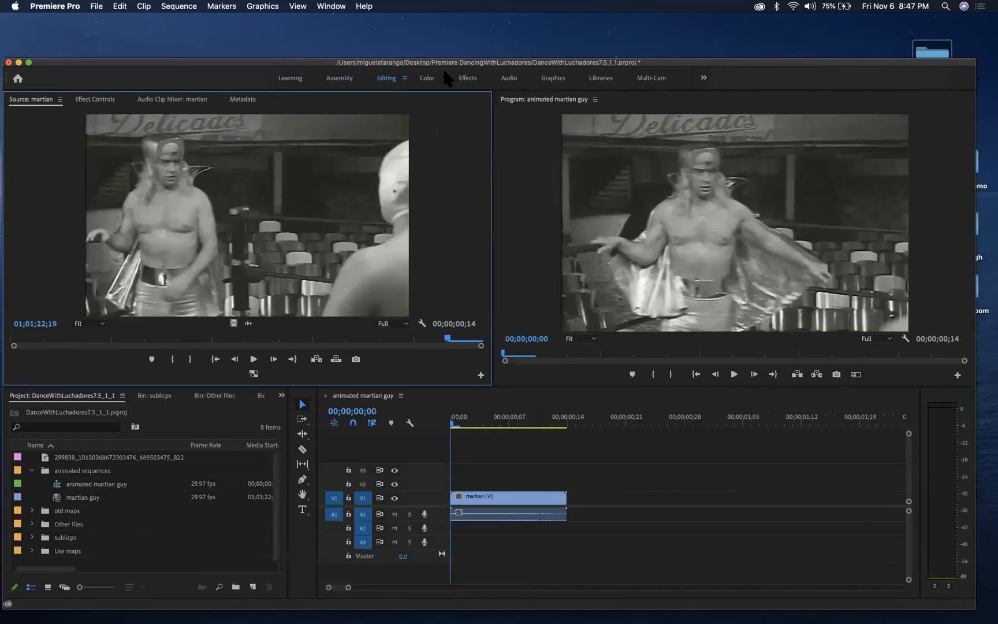
{"action": "left_click", "coordinate": [468, 80]}
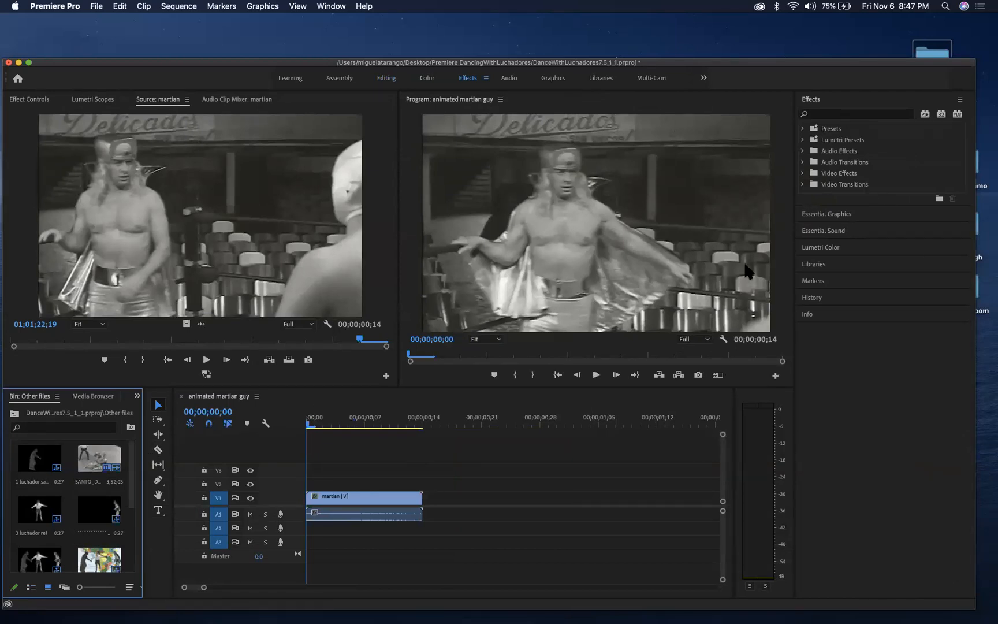
{"action": "left_click", "coordinate": [387, 77]}
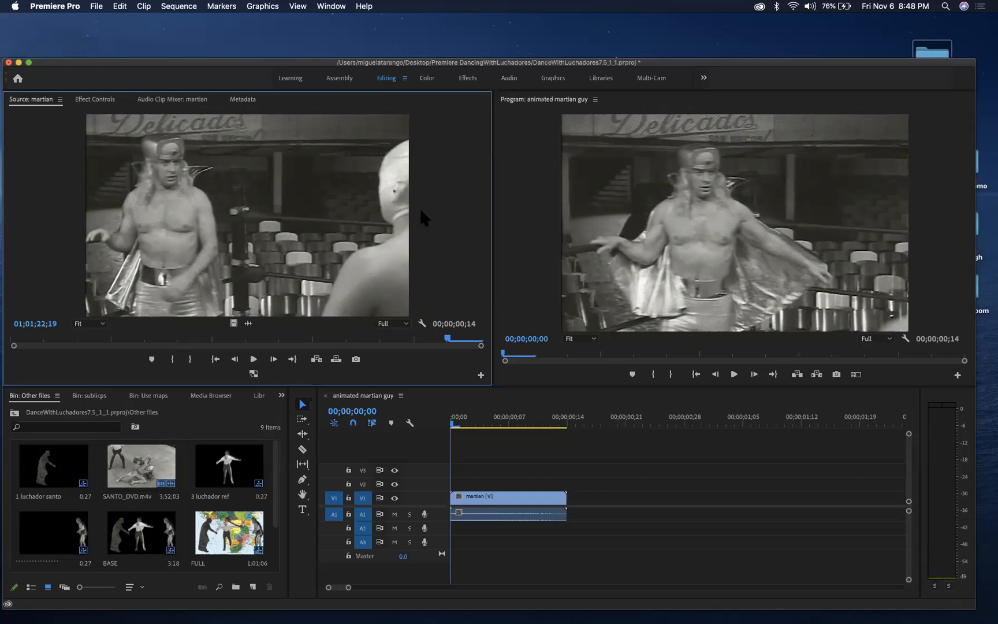
{"action": "left_click", "coordinate": [101, 100]}
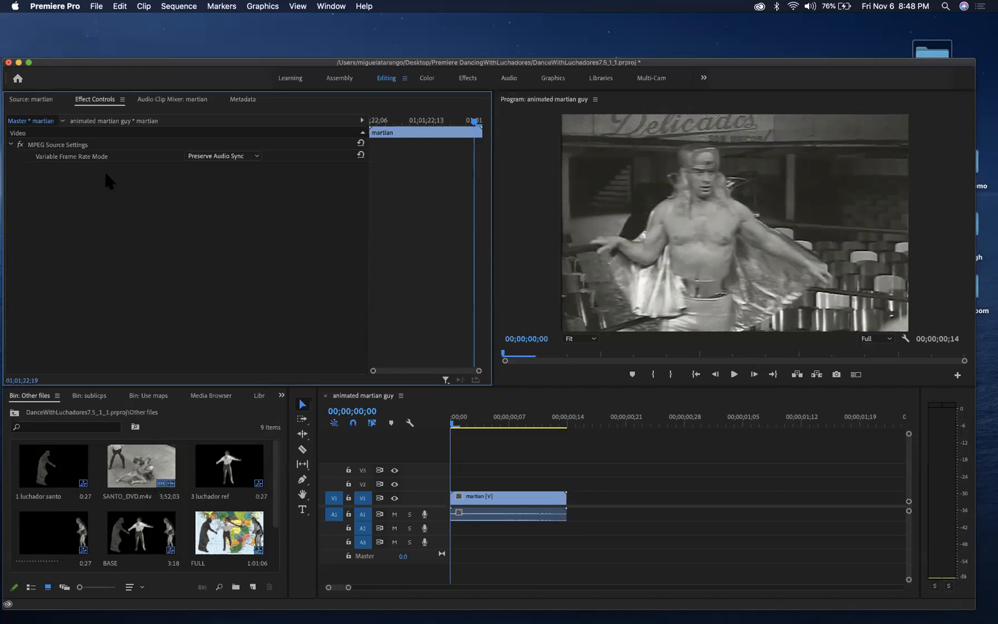
{"action": "left_click", "coordinate": [467, 500]}
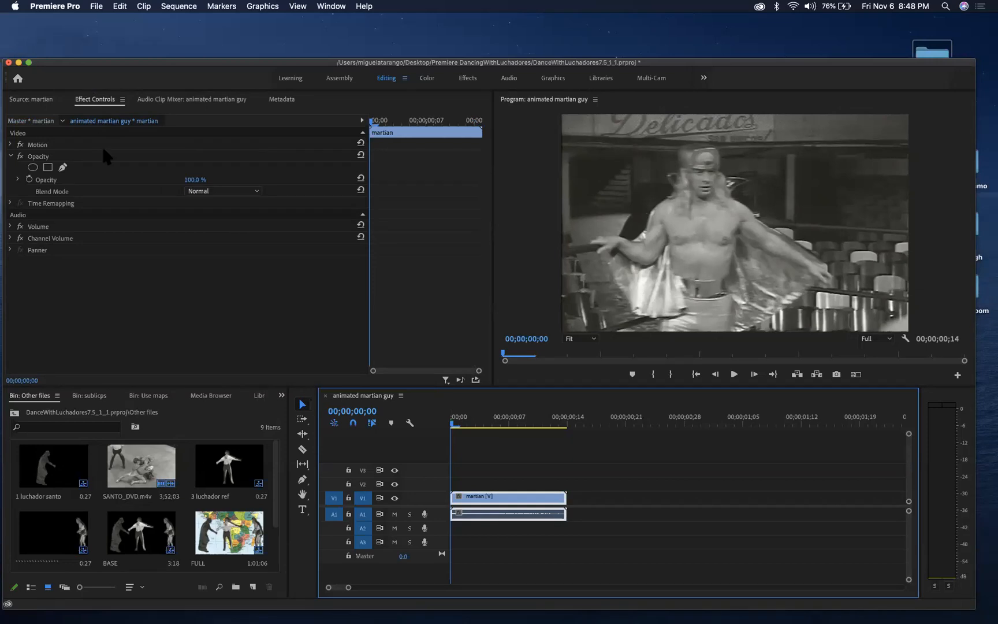
- Examine the martian clip's Motion and Opacity properties, including scale, rotation and the opacity mask shapes
{"action": "left_click", "coordinate": [11, 145]}
{"action": "left_click", "coordinate": [11, 145]}
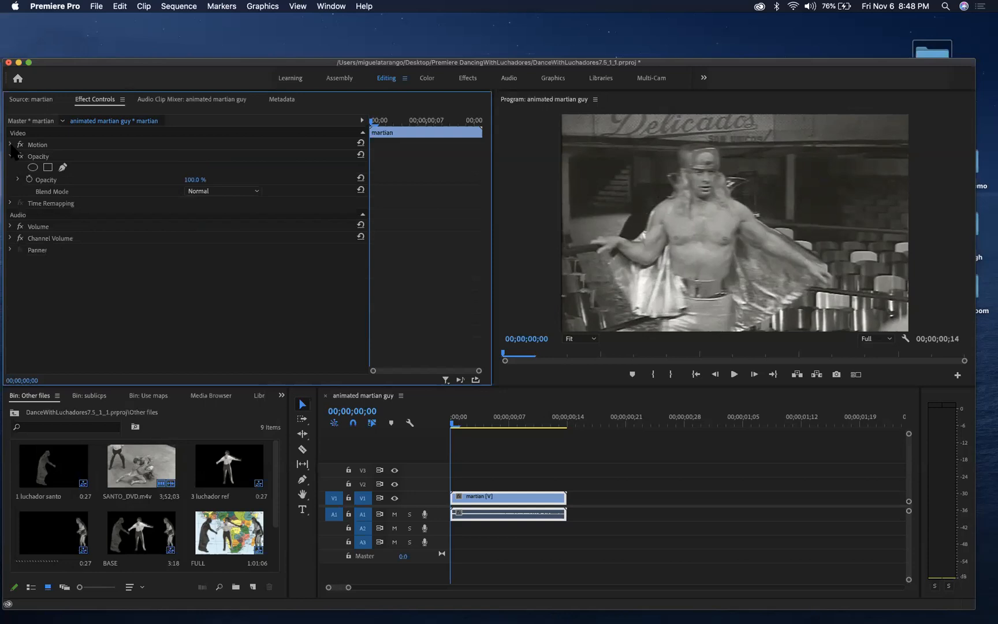
{"action": "left_click", "coordinate": [10, 156]}
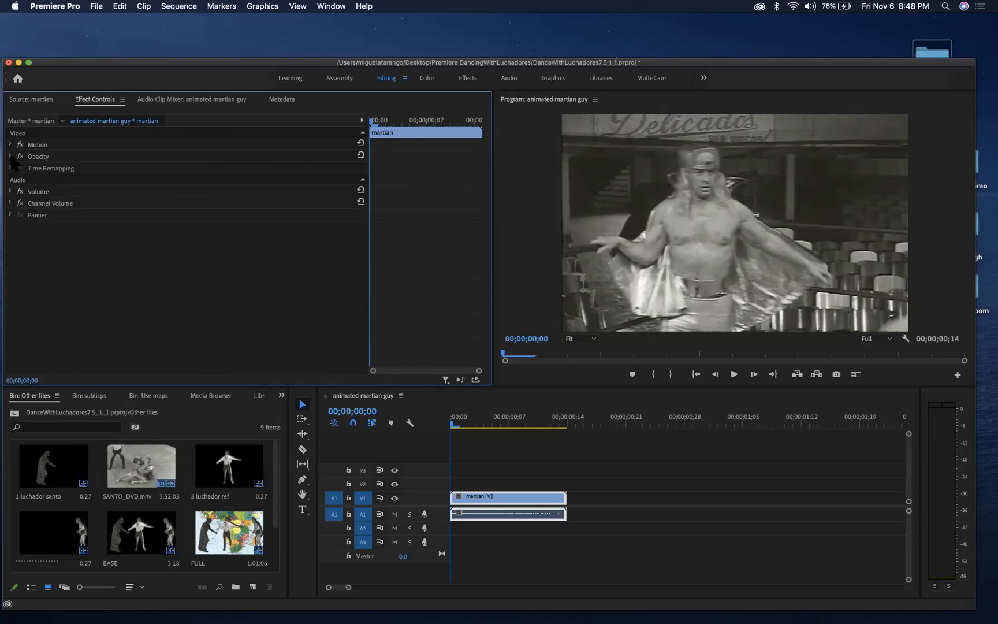
{"action": "left_click", "coordinate": [11, 145]}
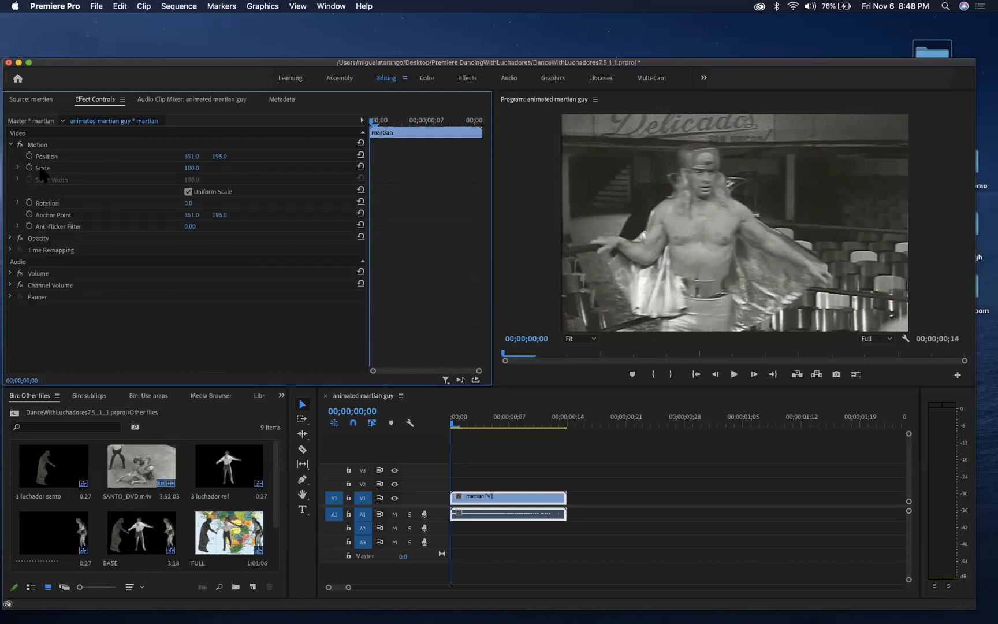
{"action": "left_click", "coordinate": [11, 145]}
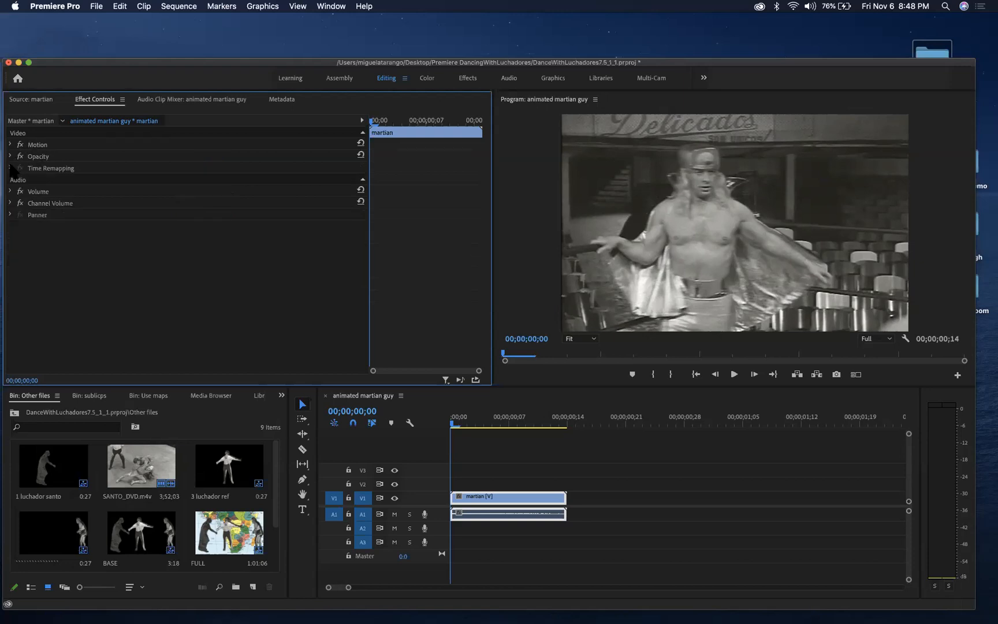
{"action": "left_click", "coordinate": [11, 157]}
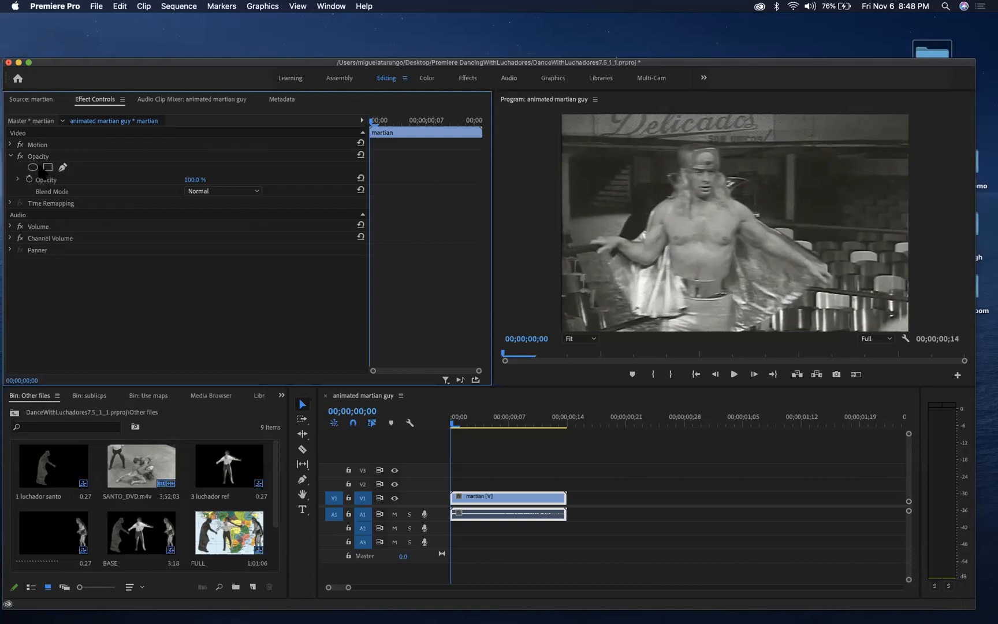
{"action": "left_click", "coordinate": [11, 156]}
{"action": "left_click", "coordinate": [11, 144]}
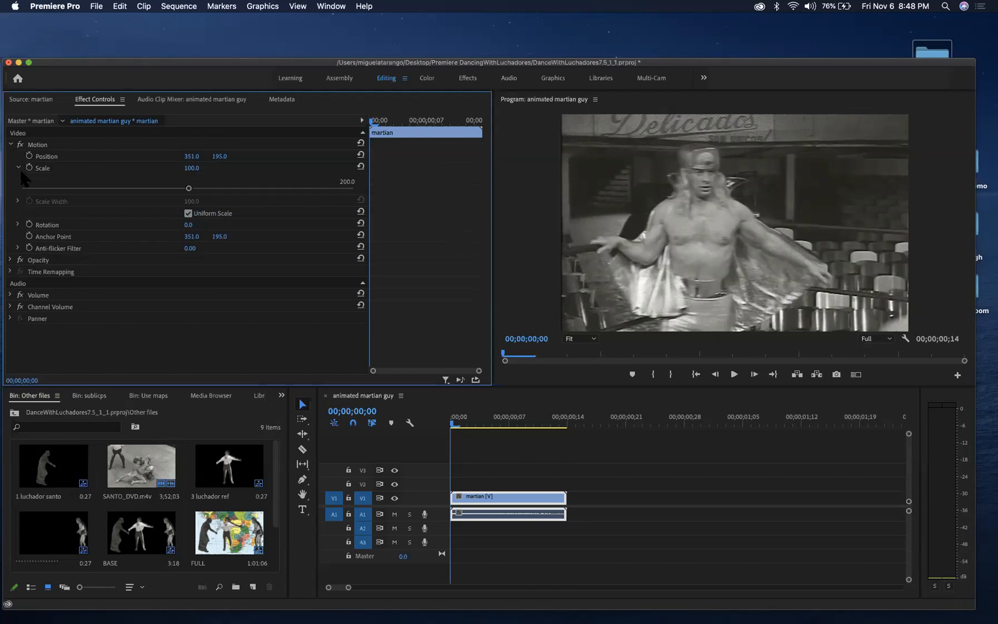
{"action": "left_click", "coordinate": [18, 202]}
{"action": "left_click", "coordinate": [17, 203]}
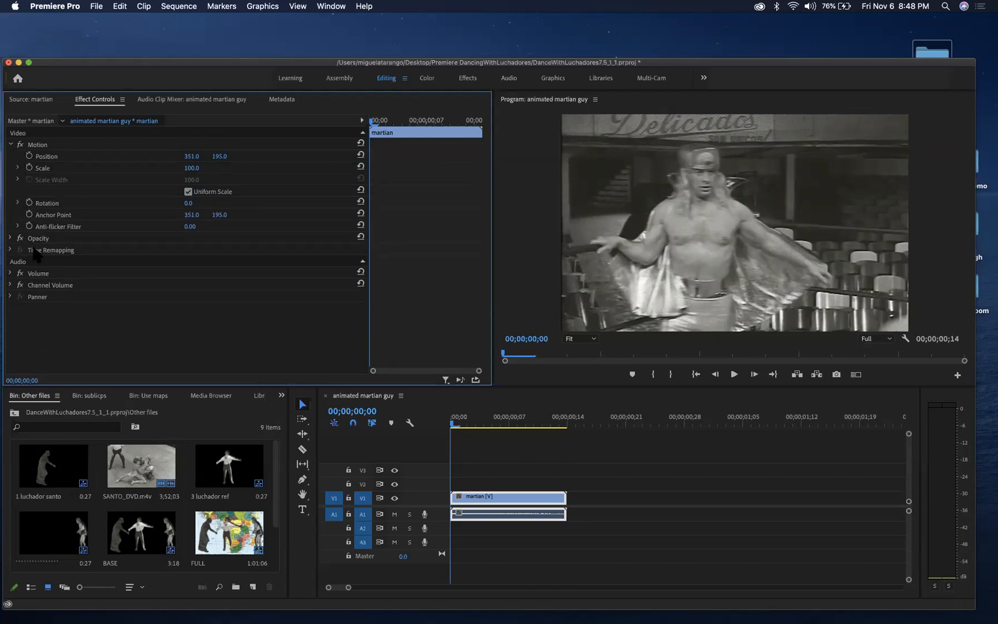
{"action": "left_click", "coordinate": [11, 145]}
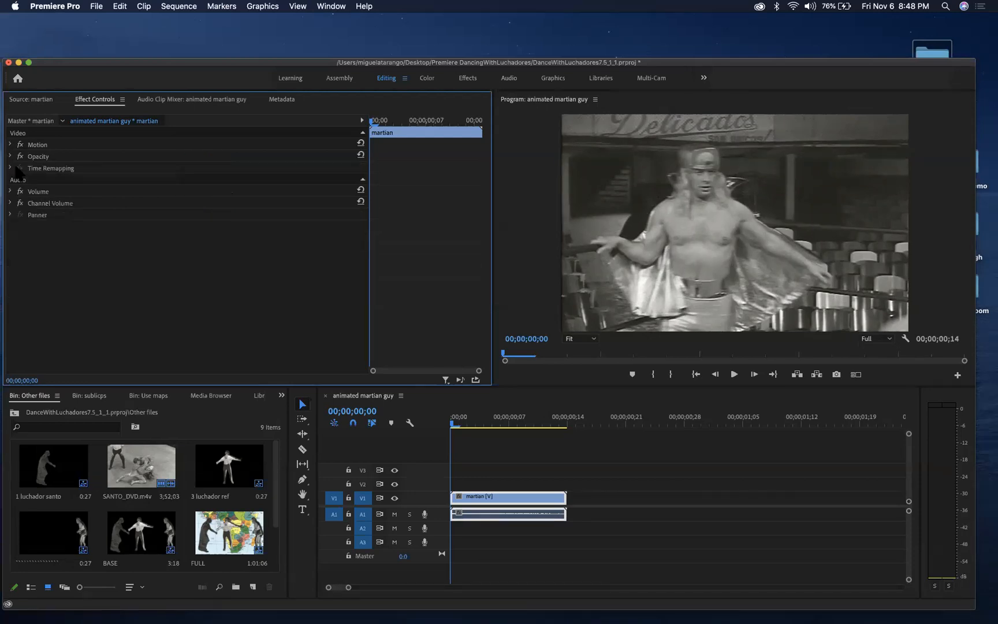
- Add an elliptical opacity mask to the martian clip, then reposition and enlarge it around the martian's head, torso and arms
{"action": "left_click", "coordinate": [10, 156]}
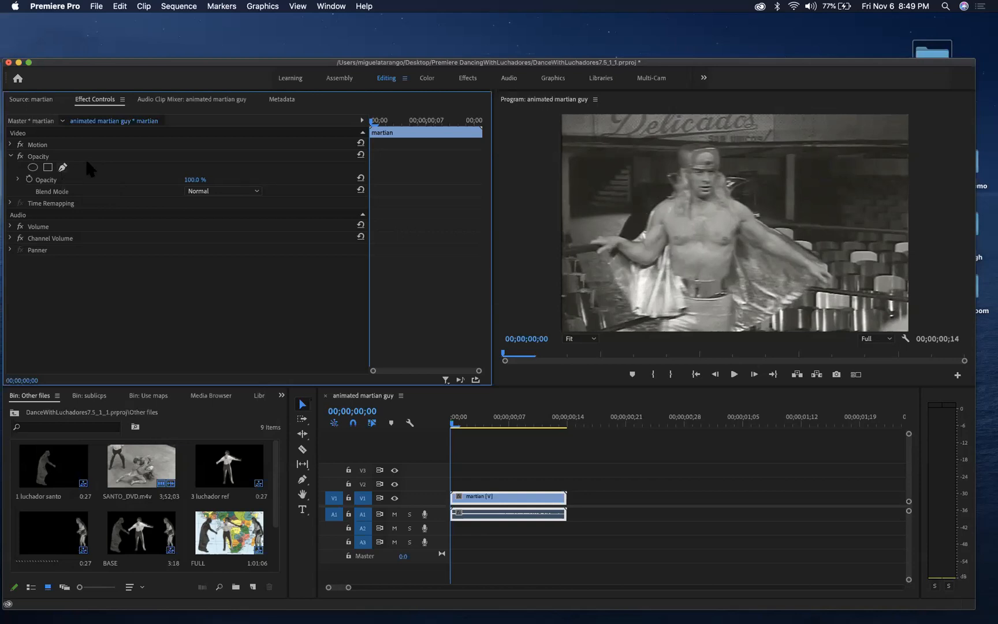
{"action": "left_click", "coordinate": [34, 168]}
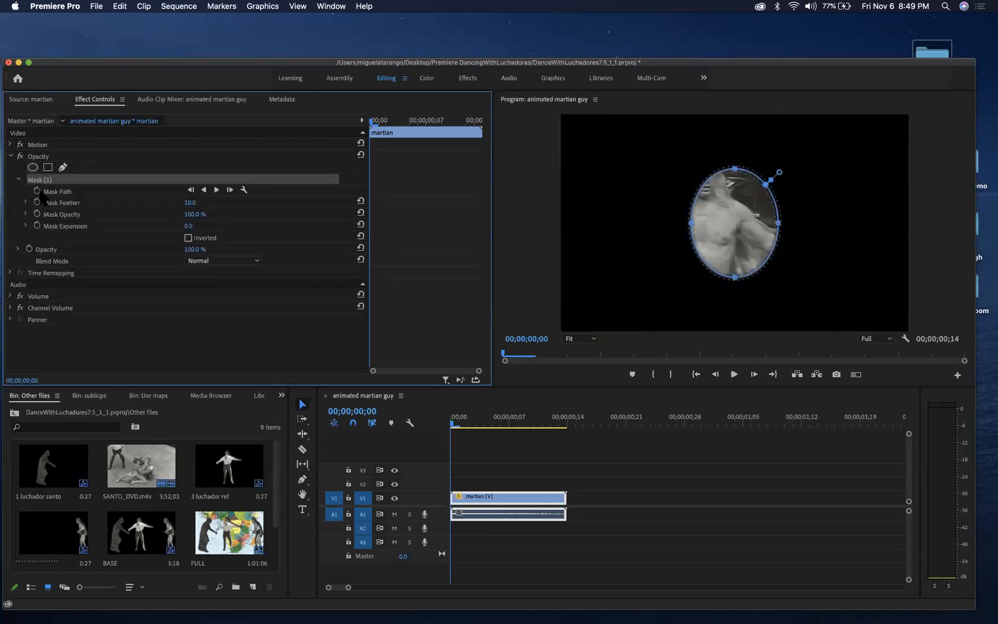
{"action": "left_click_drag", "start_coordinate": [751, 209], "coordinate": [708, 192]}
{"action": "left_click_drag", "start_coordinate": [691, 256], "coordinate": [691, 316]}
{"action": "left_click_drag", "start_coordinate": [736, 231], "coordinate": [784, 231]}
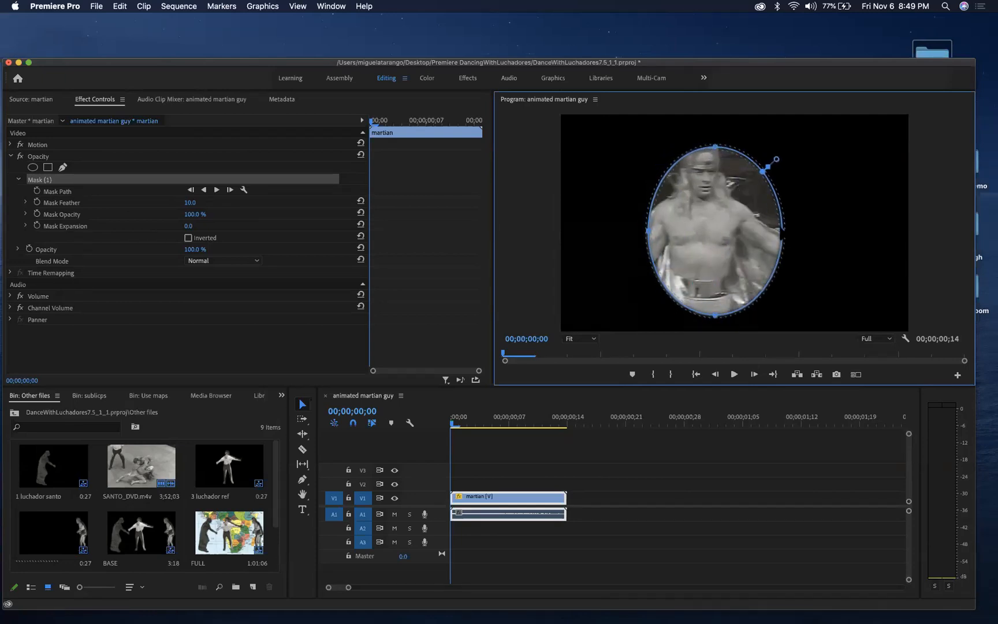
{"action": "left_click_drag", "start_coordinate": [646, 231], "coordinate": [607, 233]}
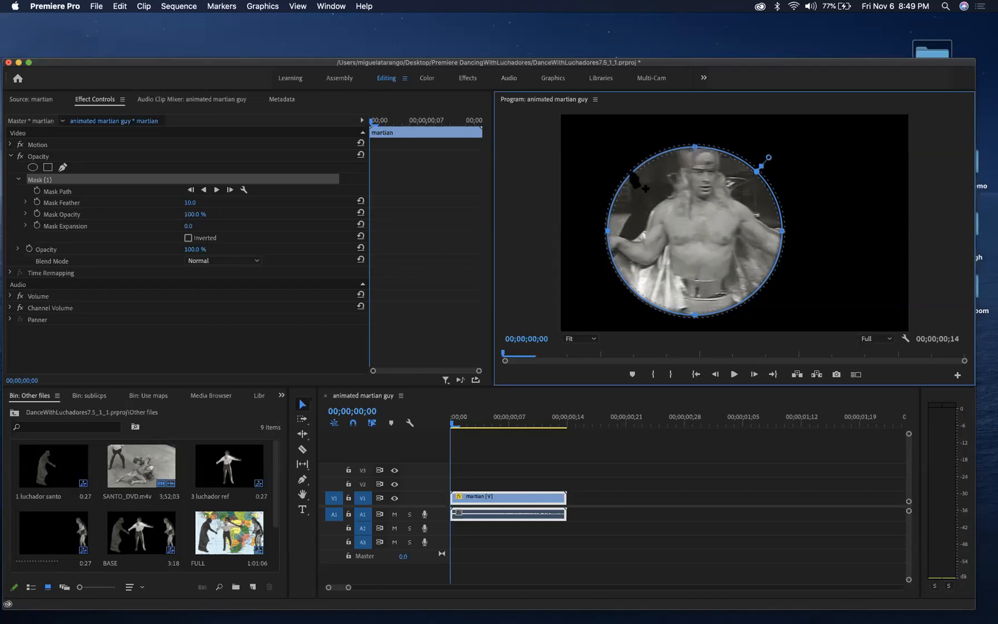
- Raise the mask feather to 60.6 and check the soft edge without the mask outline
{"action": "left_click_drag", "start_coordinate": [768, 157], "coordinate": [779, 145]}
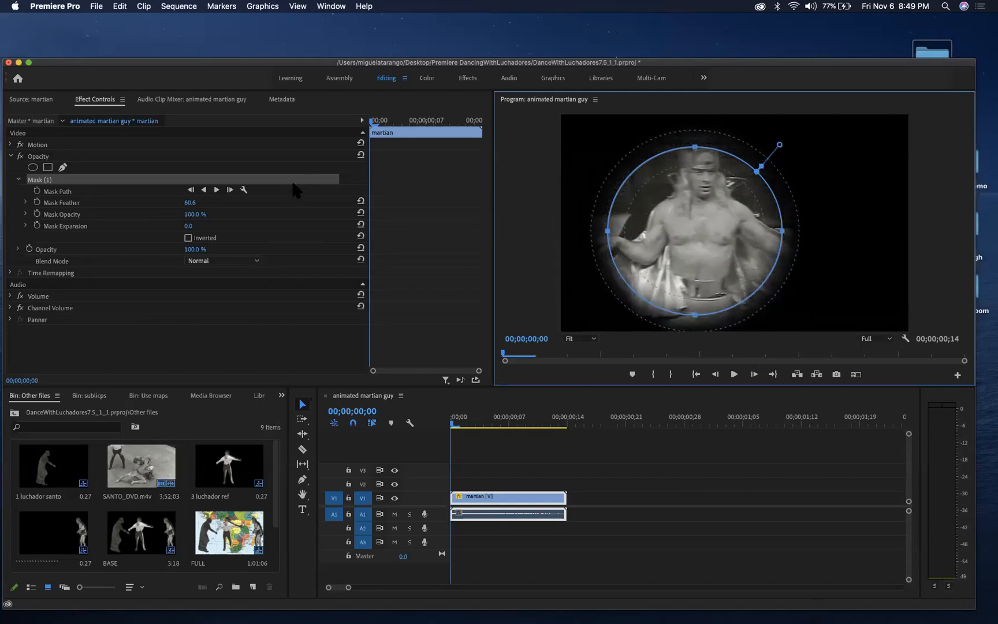
{"action": "left_click", "coordinate": [73, 140]}
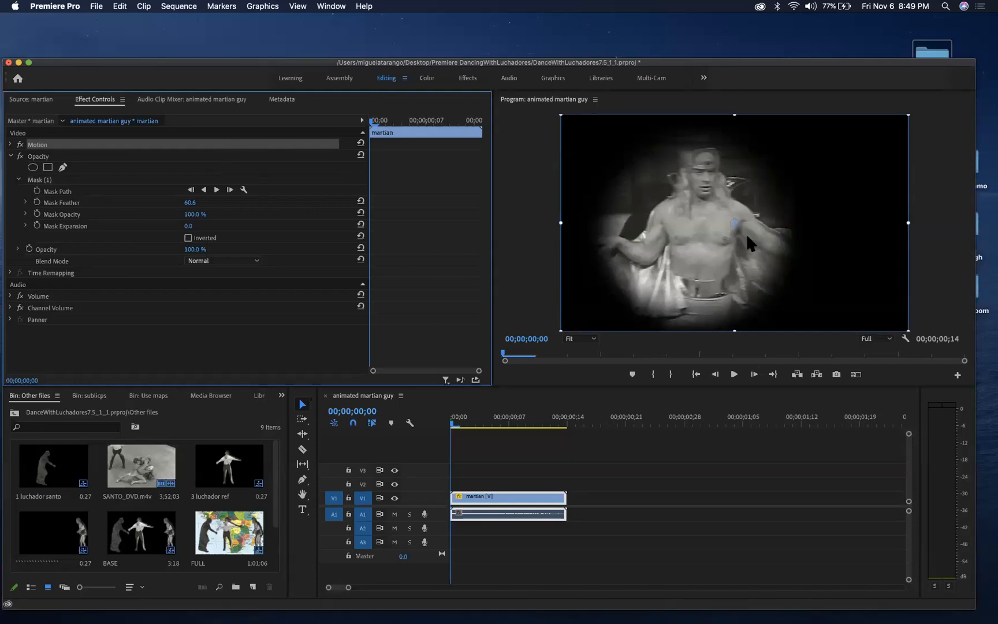
{"action": "left_click", "coordinate": [67, 179]}
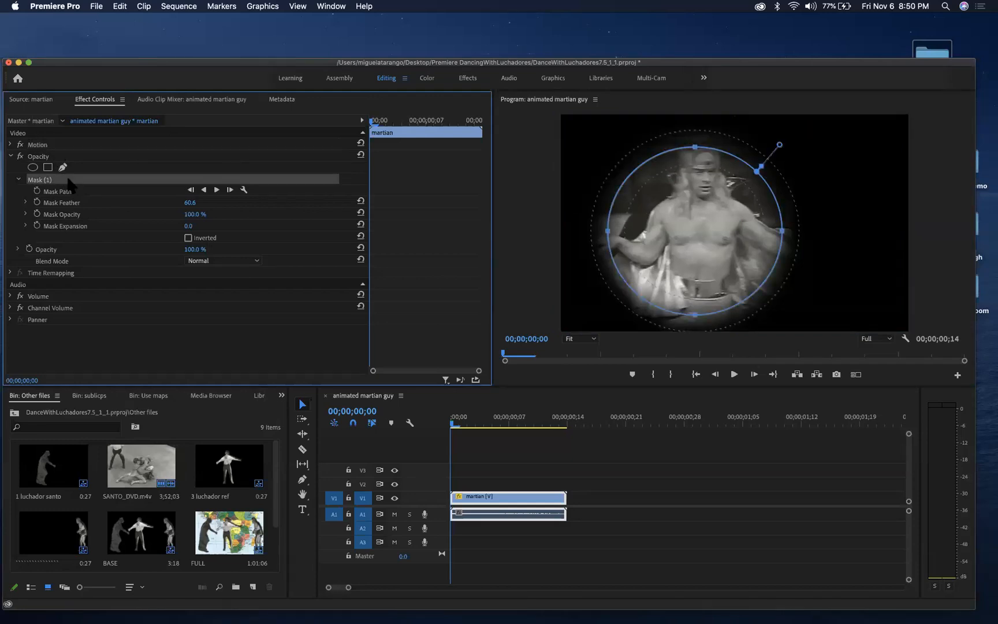
- Add a point on the mask's upper-right curve, and adjust the mask to feather 0.0 and expansion 5.6
{"action": "left_click", "coordinate": [761, 172]}
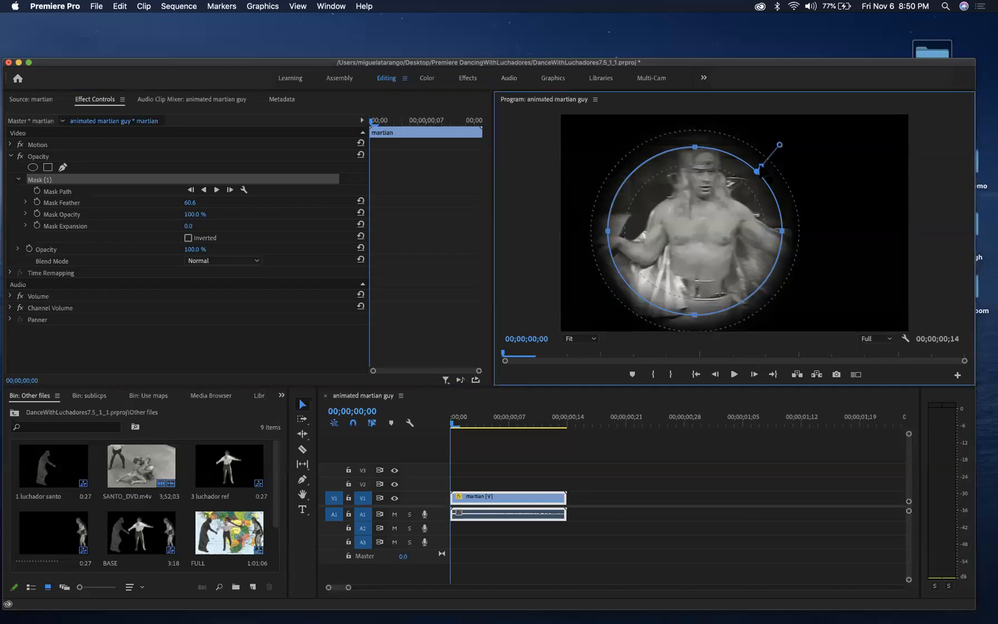
{"action": "left_click_drag", "start_coordinate": [762, 174], "coordinate": [773, 153]}
{"action": "key", "text": "super+z"}
{"action": "left_click", "coordinate": [759, 175]}
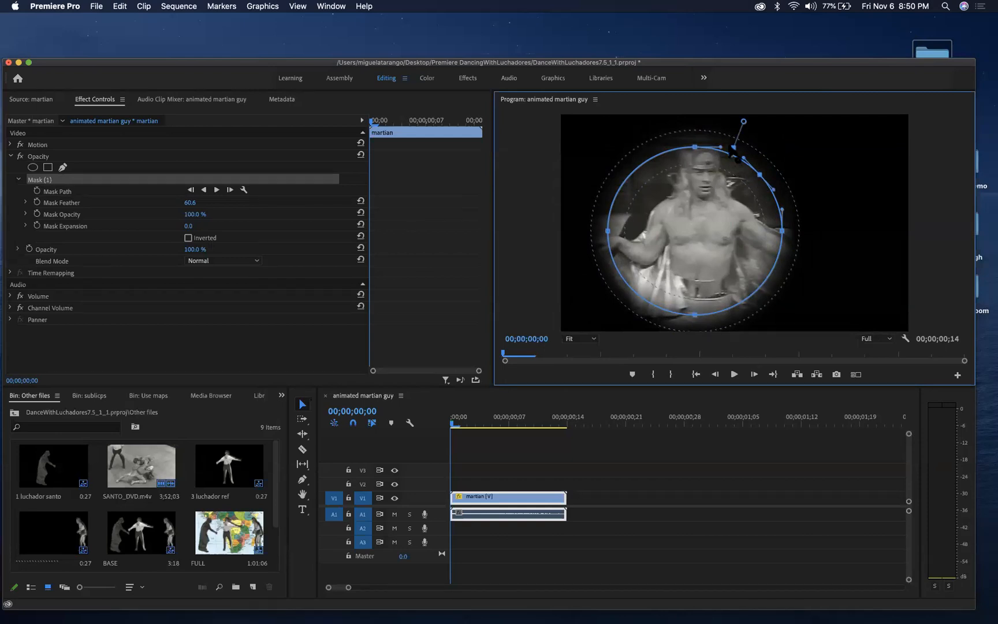
{"action": "left_click_drag", "start_coordinate": [733, 153], "coordinate": [740, 130]}
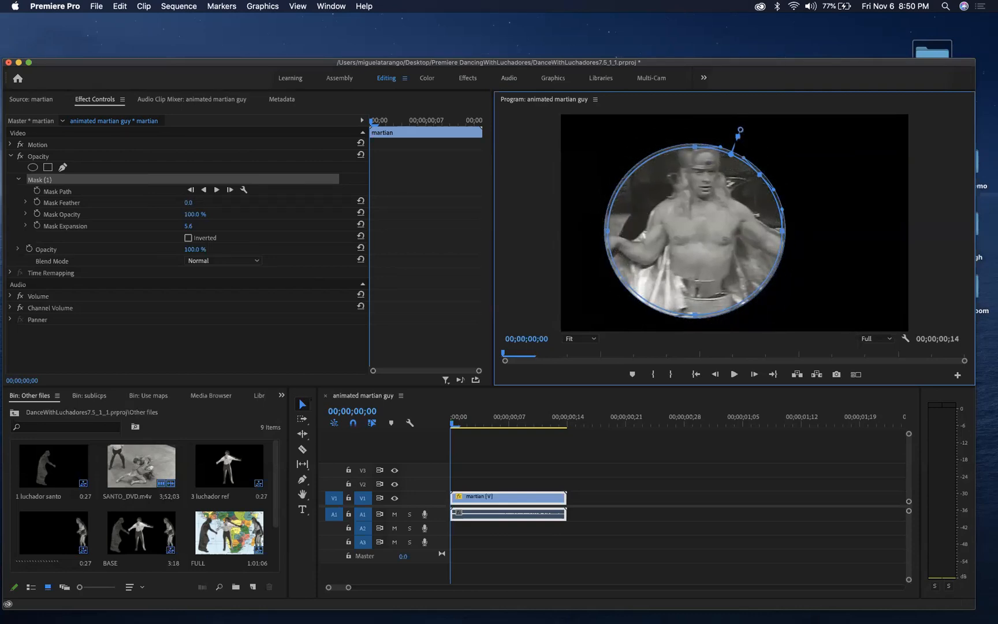
{"action": "left_click", "coordinate": [93, 143]}
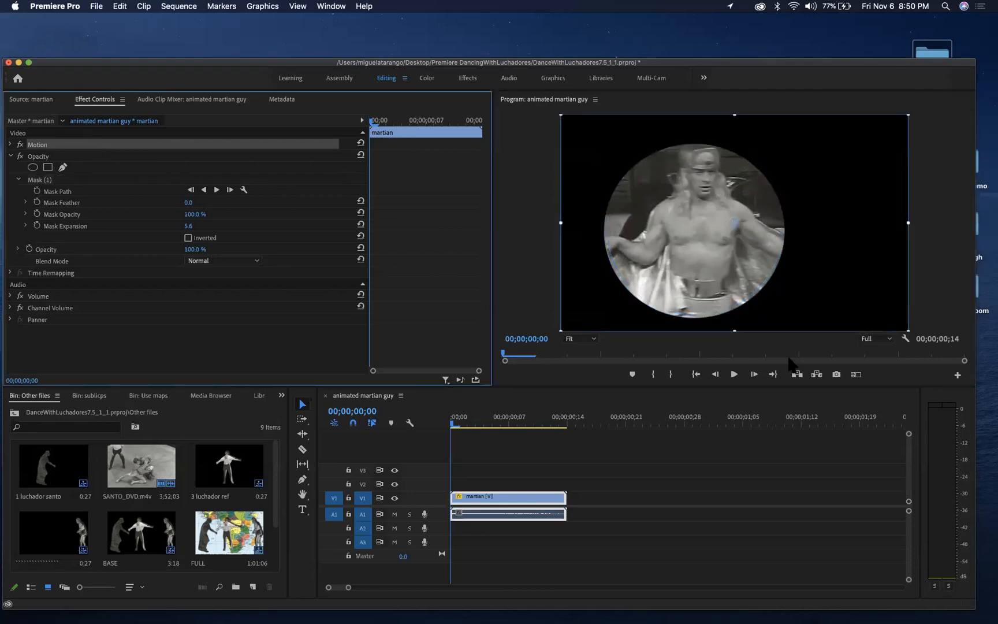
- Set the mask feather to 100.1 and compare the edge by undoing and redoing the change
{"action": "left_click", "coordinate": [90, 191]}
{"action": "mouse_move", "coordinate": [739, 130]}
{"action": "left_mouse_down"}
{"action": "mouse_move", "coordinate": [757, 101]}
{"action": "mouse_move", "coordinate": [741, 122]}
{"action": "left_mouse_up"}
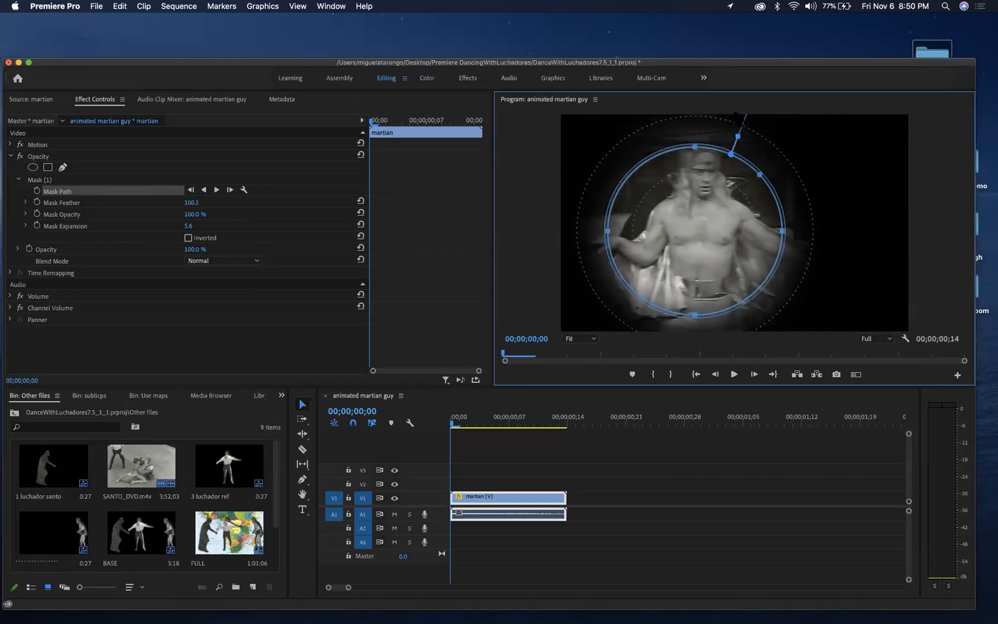
{"action": "left_click", "coordinate": [118, 144]}
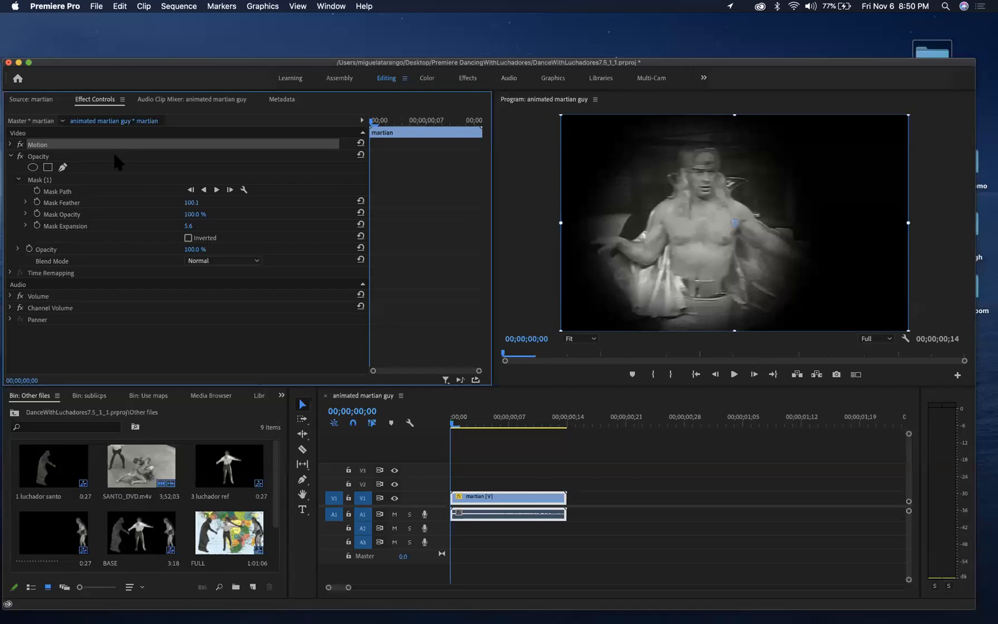
{"action": "key", "text": "super+z"}
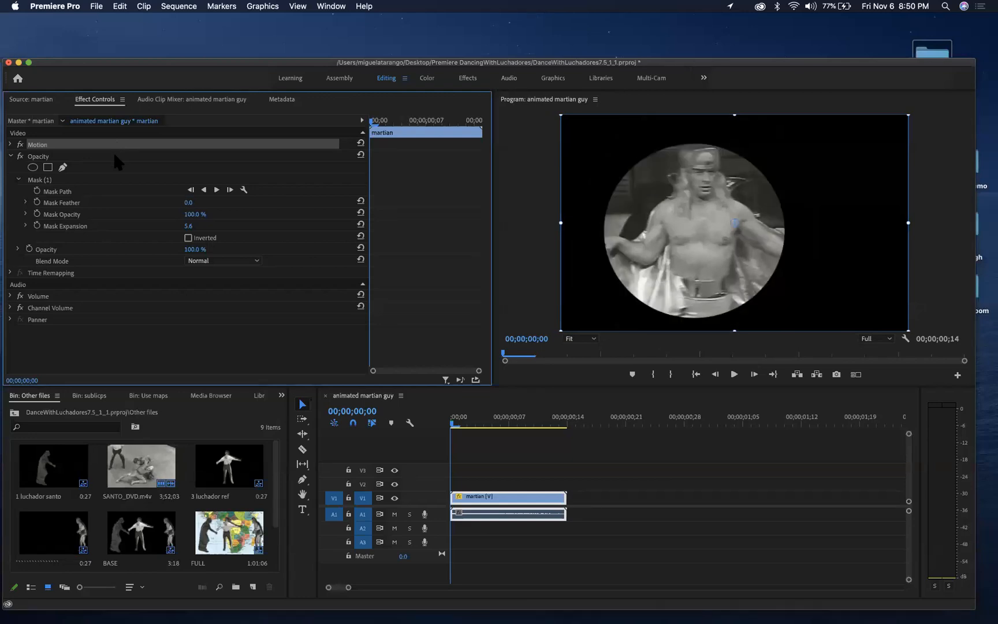
{"action": "key", "text": "super+shift+z"}
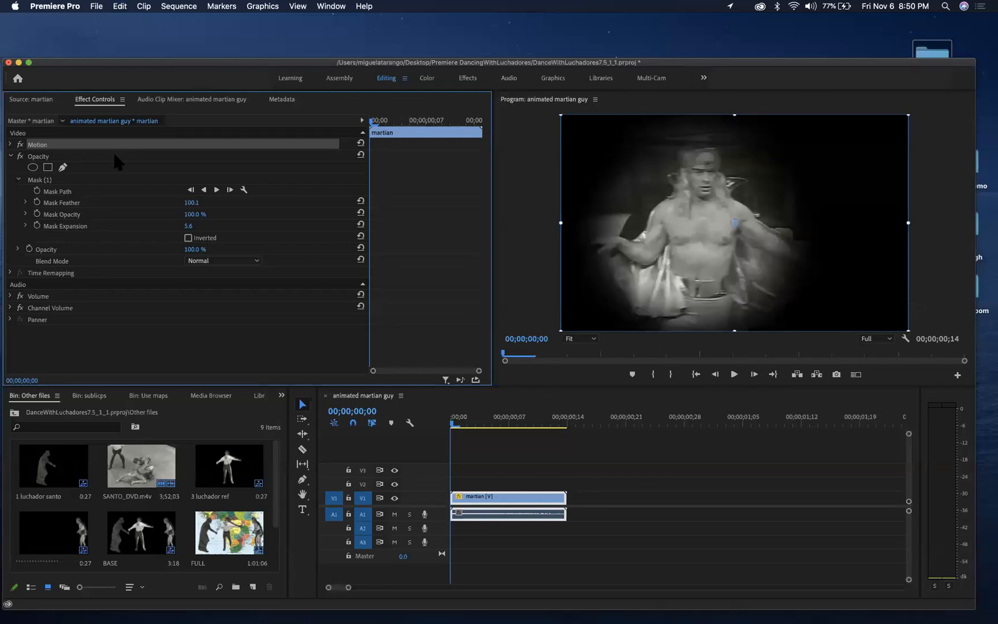
- Undo the mask's feather and expansion changes, then delete the elliptical opacity mask from the martian clip
{"action": "key", "text": "super+z"}
{"action": "key", "text": "super+z"}
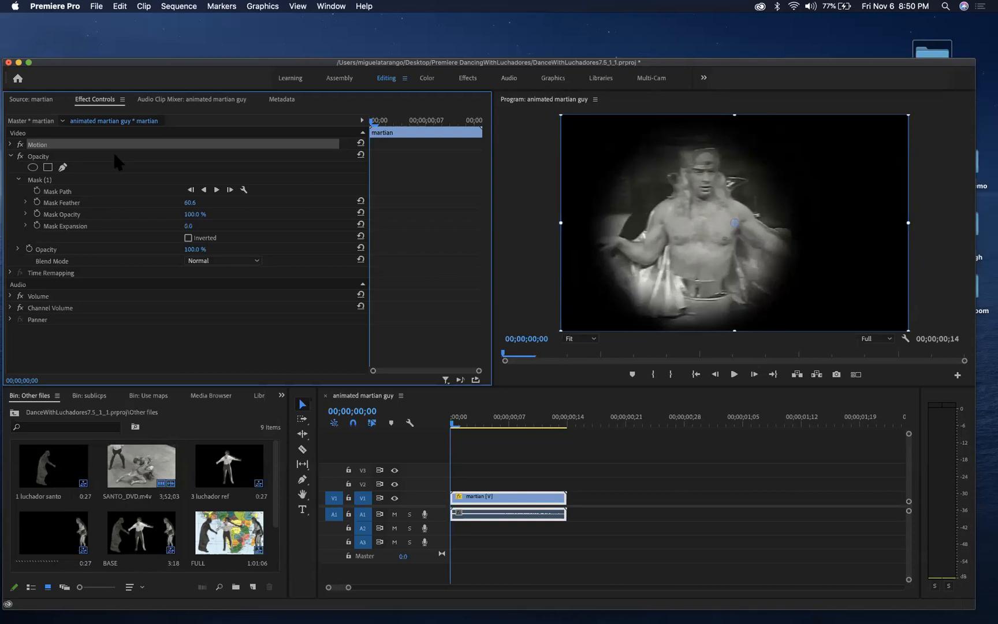
{"action": "key", "text": "super+z"}
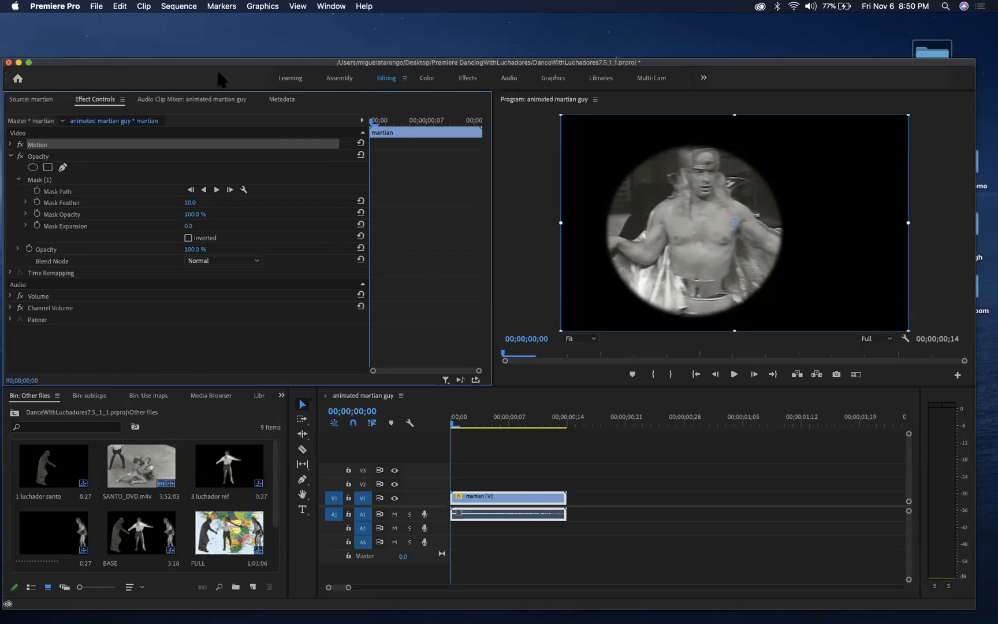
{"action": "left_click", "coordinate": [38, 179]}
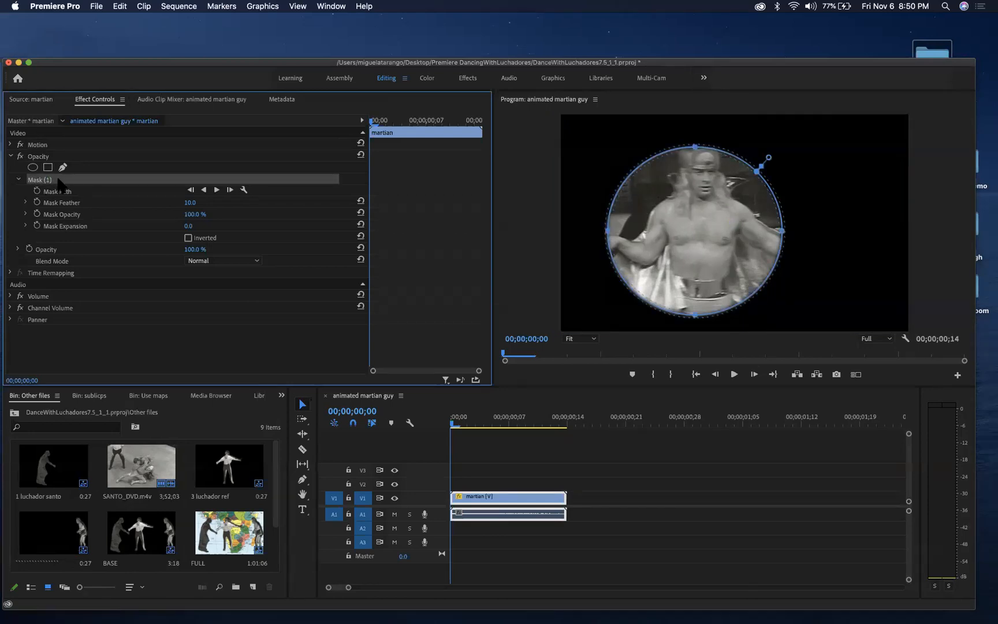
{"action": "key", "text": "Delete"}
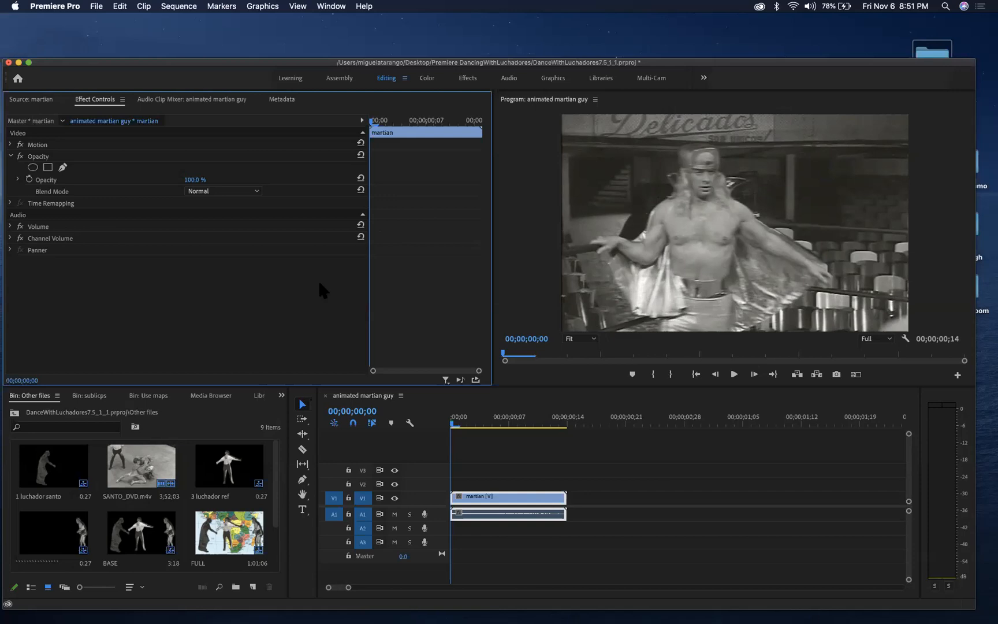
- Start a free-drawn opacity mask with its first point at the frame's bottom edge beside the martian's hip, and enlarge the program view
{"action": "left_click", "coordinate": [64, 168]}
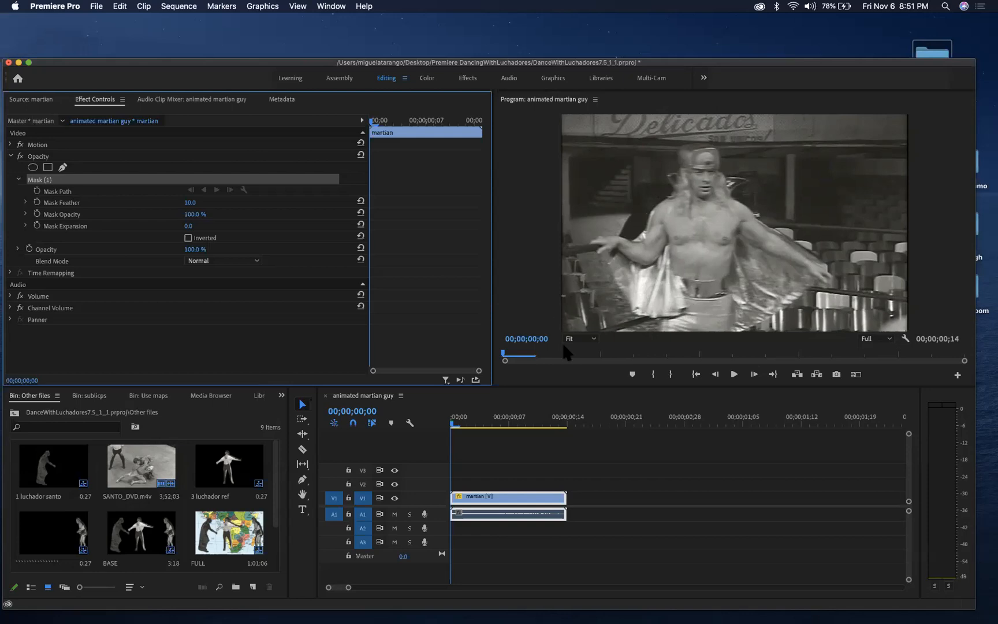
{"action": "left_click", "coordinate": [661, 335]}
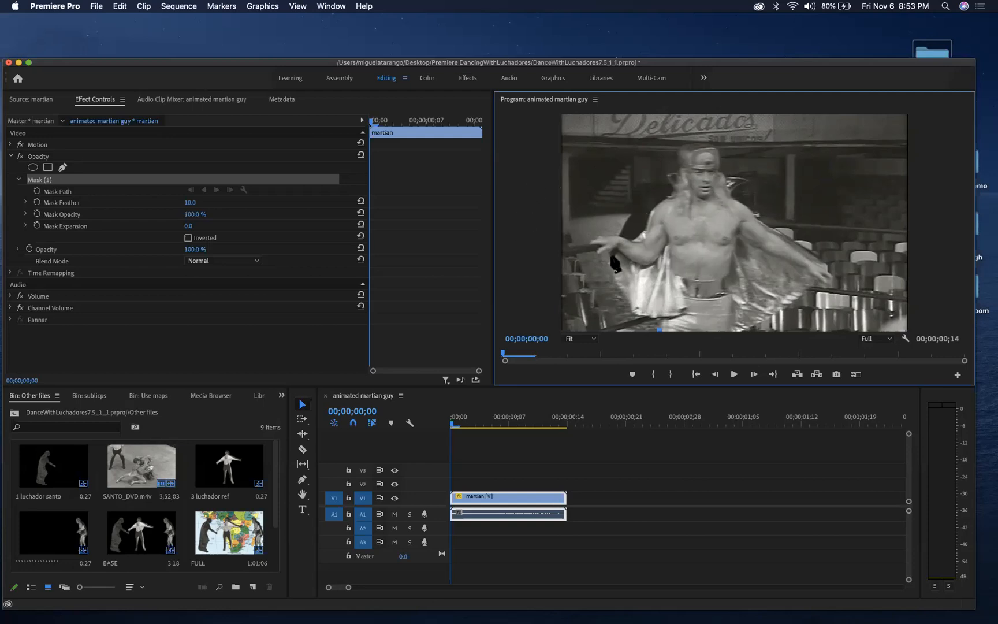
{"action": "key", "text": "grave"}
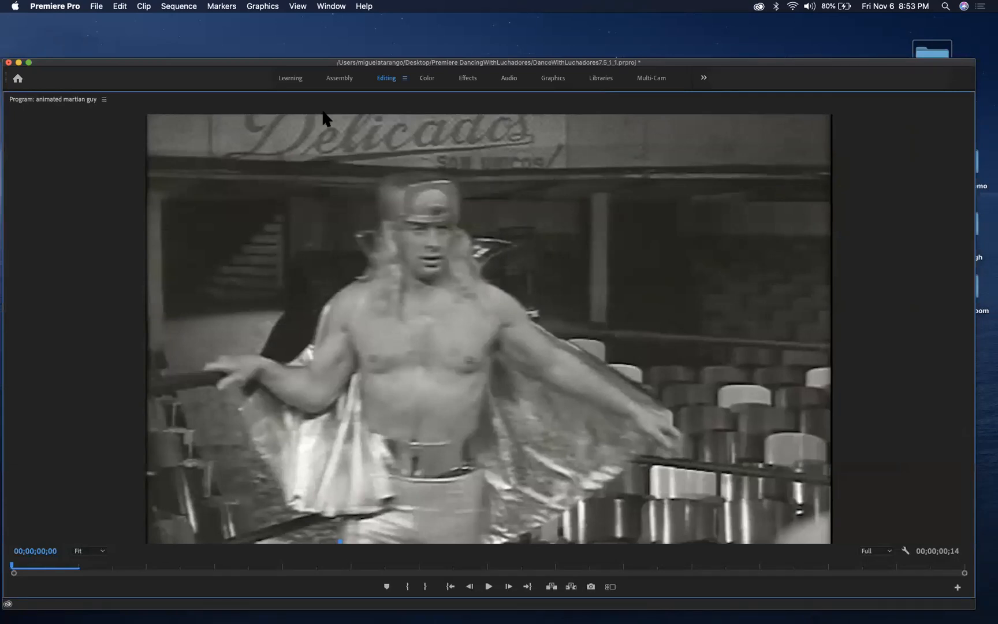
{"action": "key", "text": "grave"}
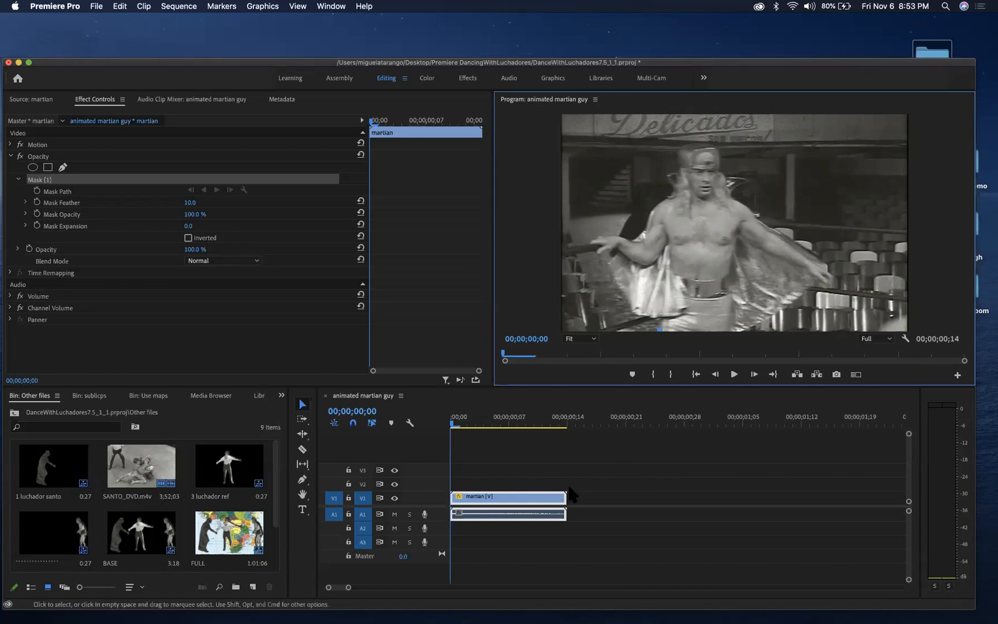
{"action": "key", "text": "grave"}
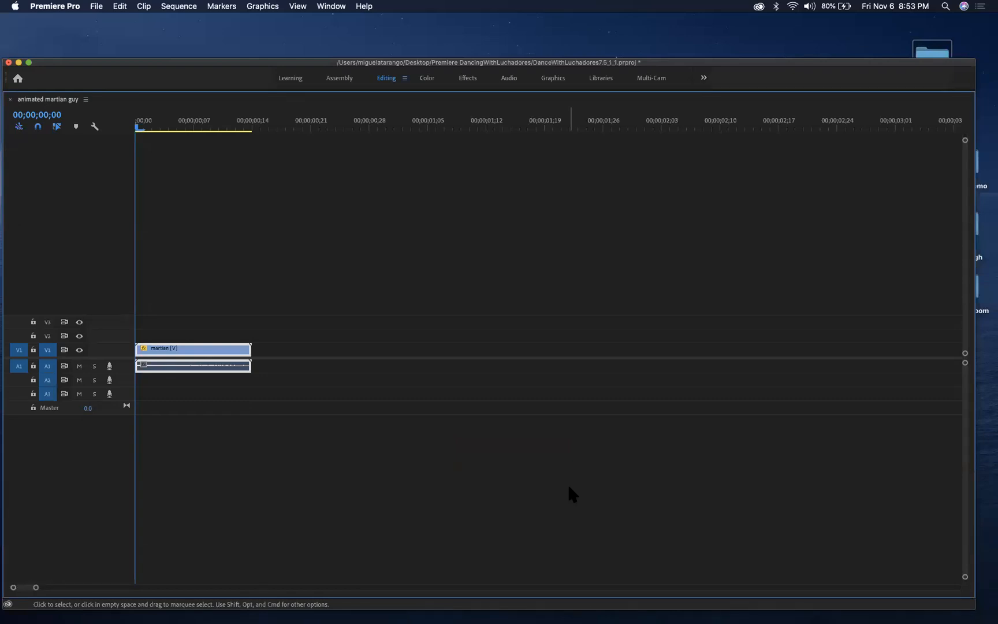
{"action": "key", "text": "grave"}
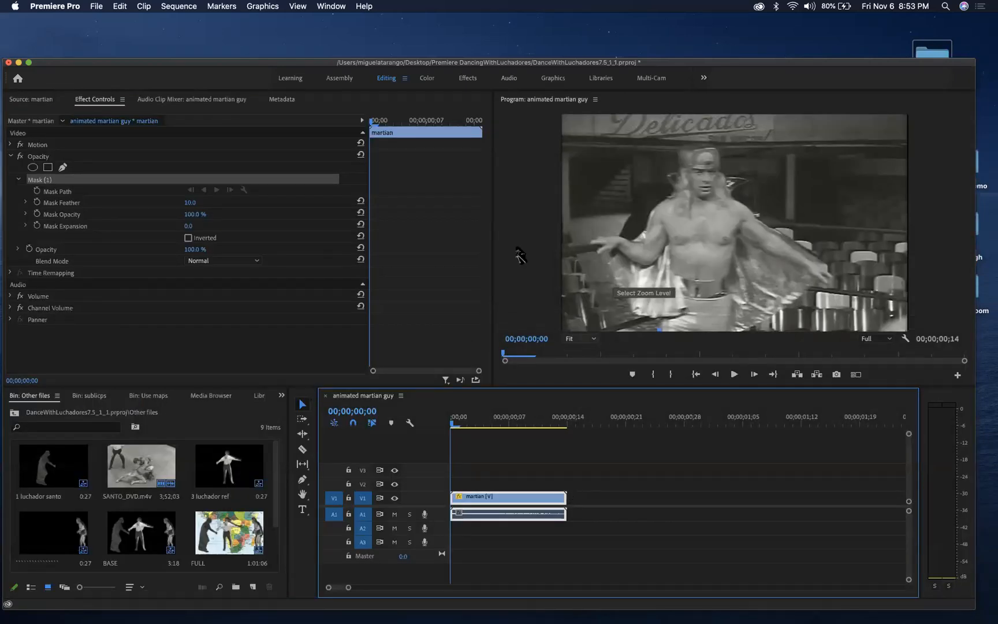
{"action": "scroll", "coordinate": [705, 216], "scroll_direction": "up", "scroll_amount": 2}
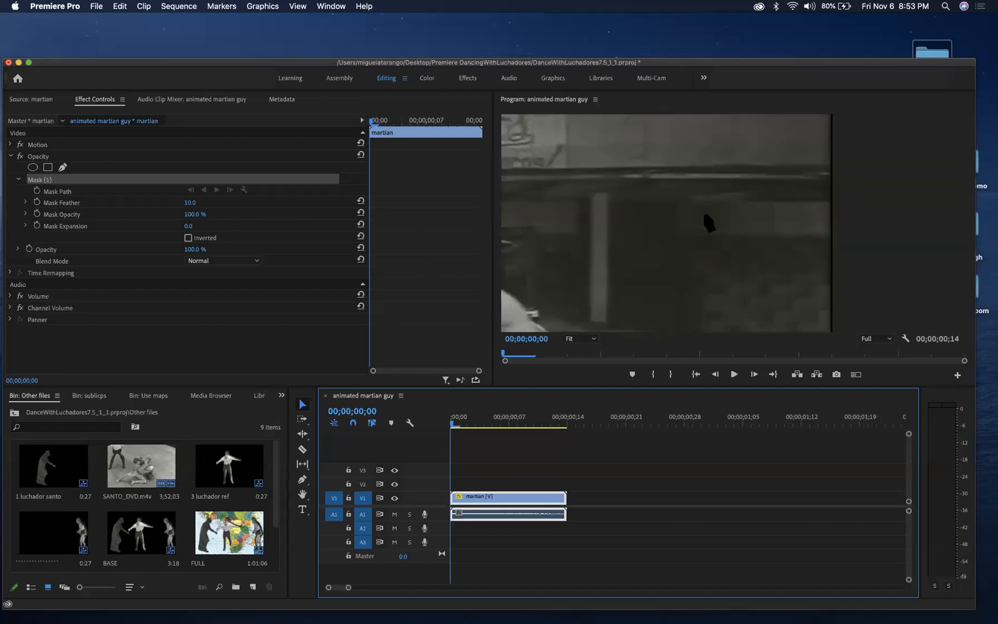
{"action": "key", "text": "grave"}
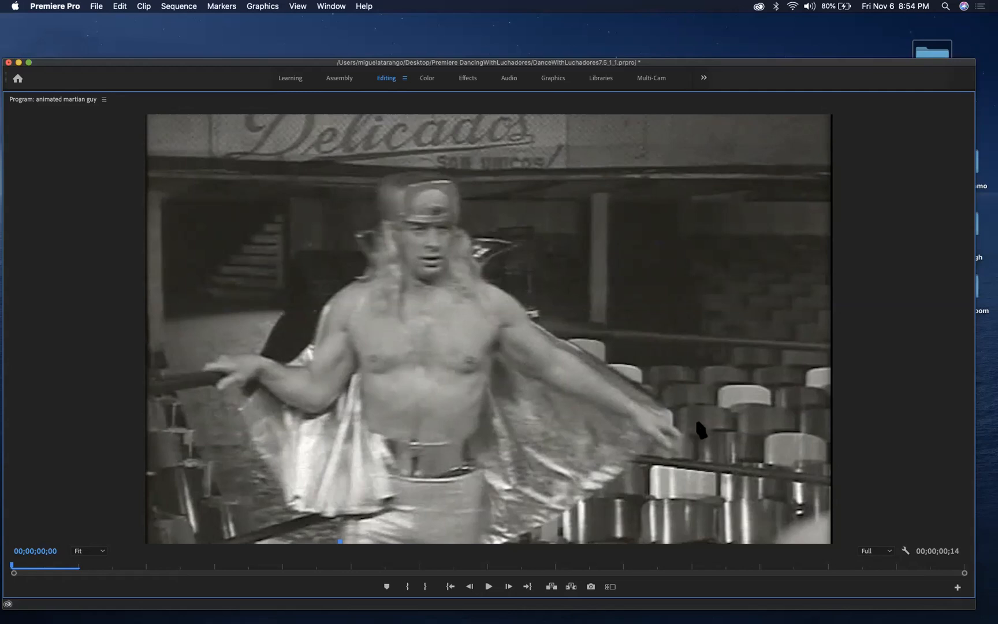
- Trace the mask up the cape on the image's left, around the hand, along the arm and shoulder, to the side of the headpiece
{"action": "left_click", "coordinate": [337, 516]}
{"action": "left_click", "coordinate": [282, 507]}
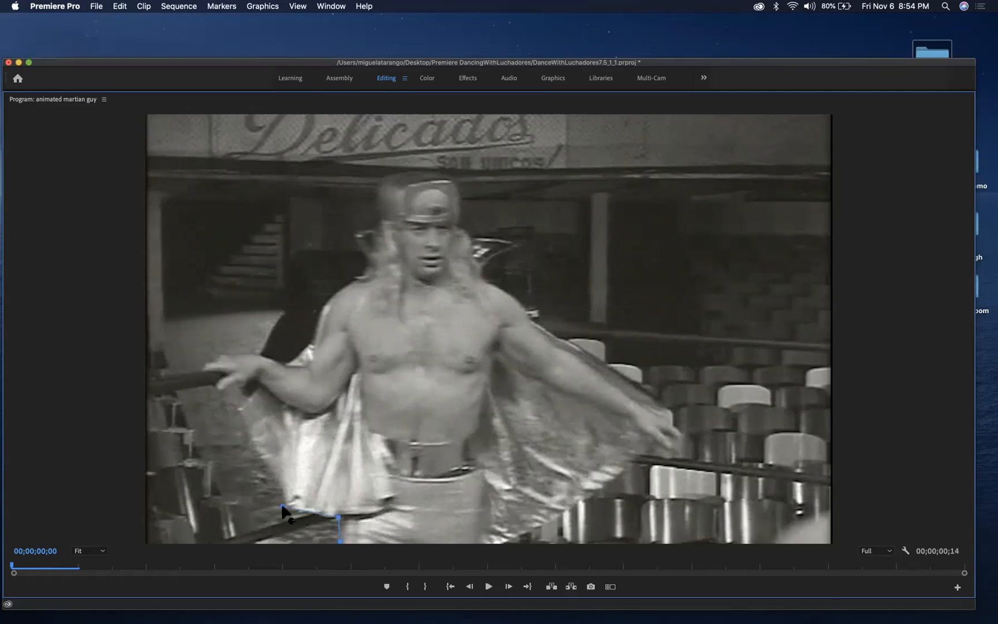
{"action": "left_click", "coordinate": [218, 386]}
{"action": "left_click", "coordinate": [204, 363]}
{"action": "left_click", "coordinate": [303, 362]}
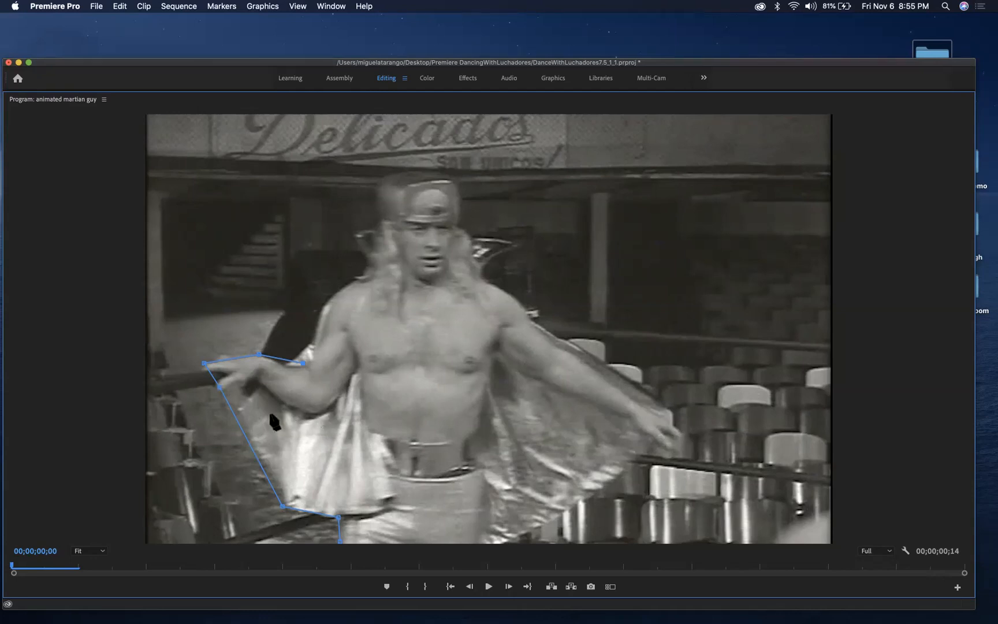
{"action": "left_click", "coordinate": [336, 292]}
{"action": "left_click", "coordinate": [370, 271]}
{"action": "left_click", "coordinate": [378, 191]}
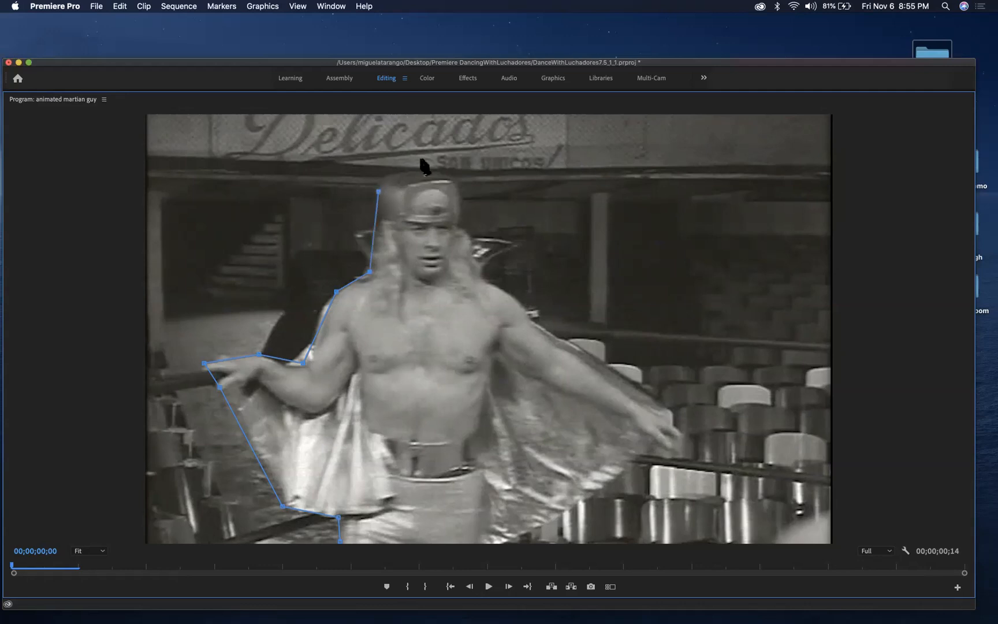
- Continue the mask outline over the head and down the shoulder and outstretched arm to the hand on the image's right
{"action": "left_click", "coordinate": [421, 168]}
{"action": "left_click", "coordinate": [469, 267]}
{"action": "left_click", "coordinate": [499, 287]}
{"action": "left_click", "coordinate": [679, 432]}
{"action": "left_click", "coordinate": [639, 429]}
{"action": "left_click_drag", "start_coordinate": [637, 426], "coordinate": [669, 447]}
- Trace the mask along the cape's lower hem and the frame's bottom edge, closing it at the first point
{"action": "left_click", "coordinate": [599, 488]}
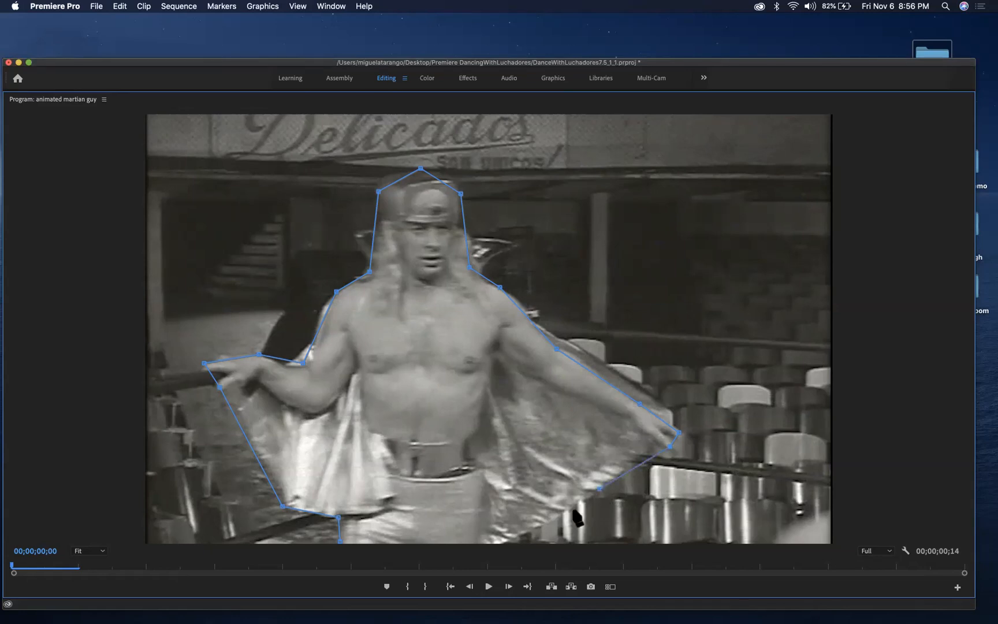
{"action": "left_click", "coordinate": [551, 518]}
{"action": "left_click", "coordinate": [500, 542]}
{"action": "left_click", "coordinate": [340, 543]}
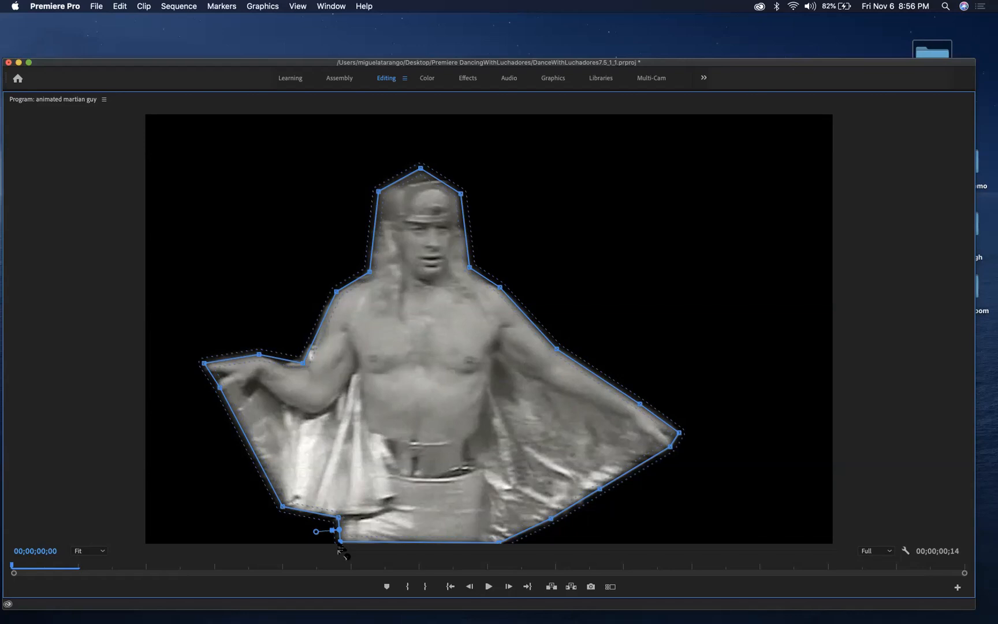
{"action": "left_click", "coordinate": [340, 552]}
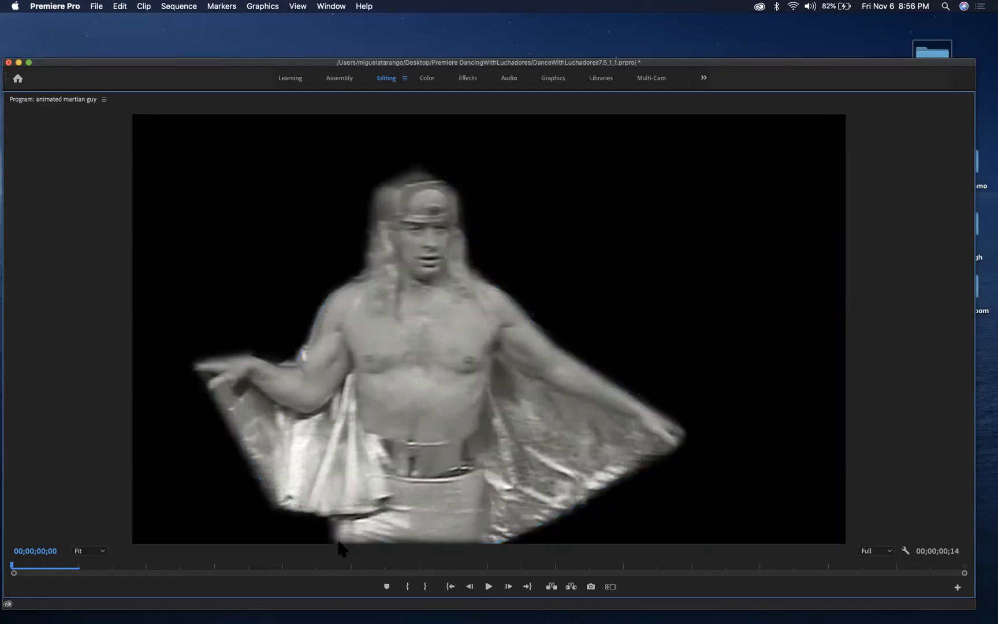
- Restore the normal panel layout and turn on Mask Path keyframing at 00;00;00;00
{"action": "key", "text": "grave"}
{"action": "key", "text": "grave"}
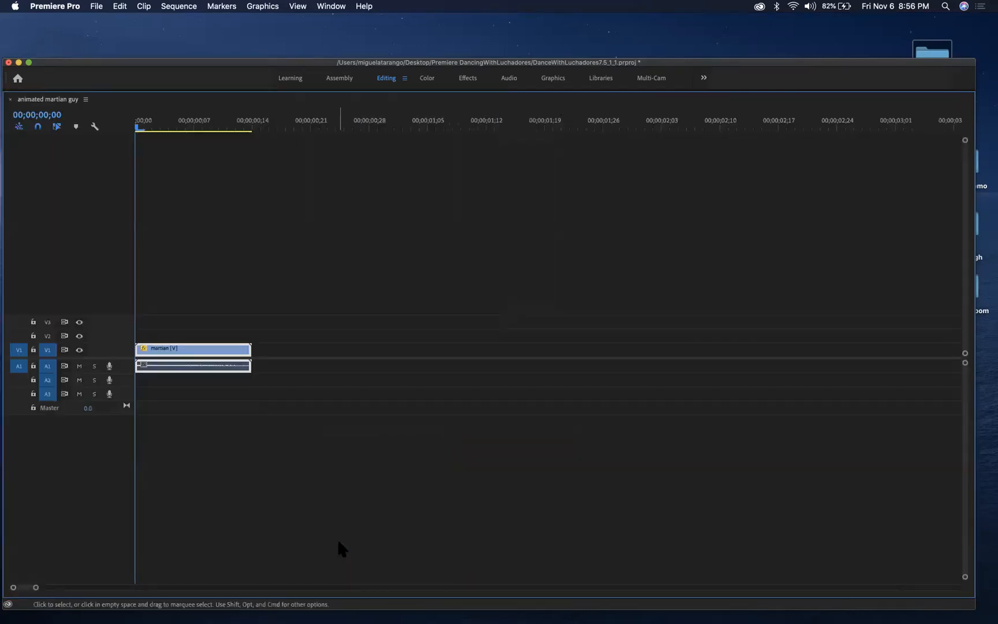
{"action": "key", "text": "grave"}
{"action": "key", "text": "grave"}
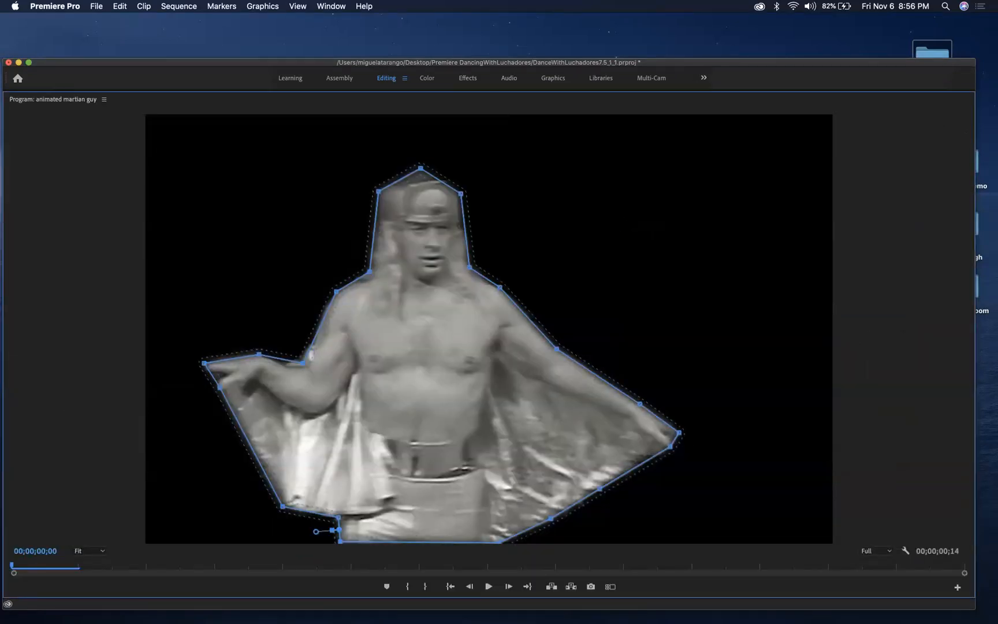
{"action": "key", "text": "grave"}
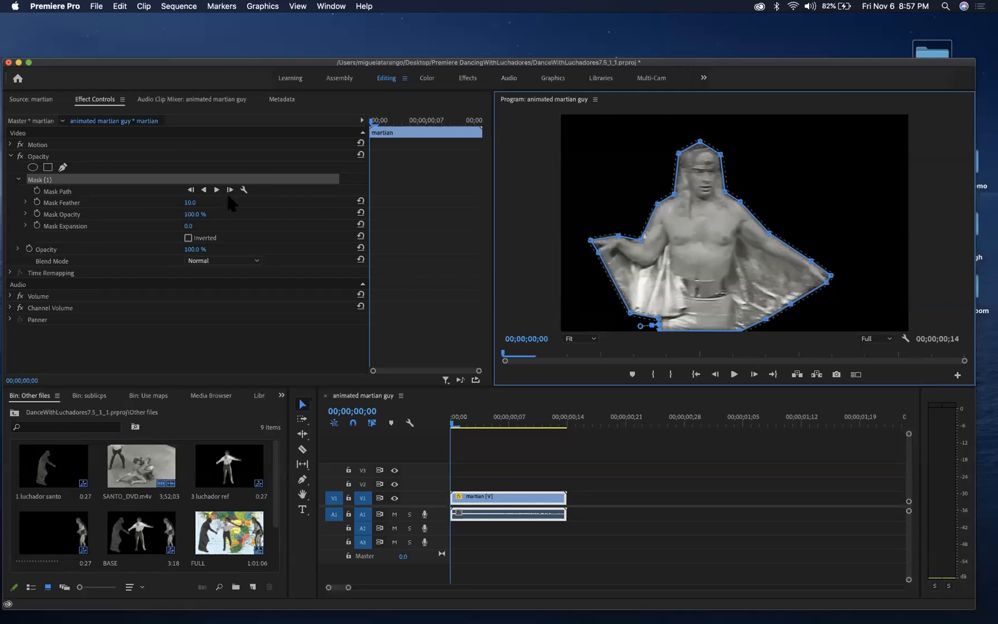
{"action": "left_click", "coordinate": [37, 191]}
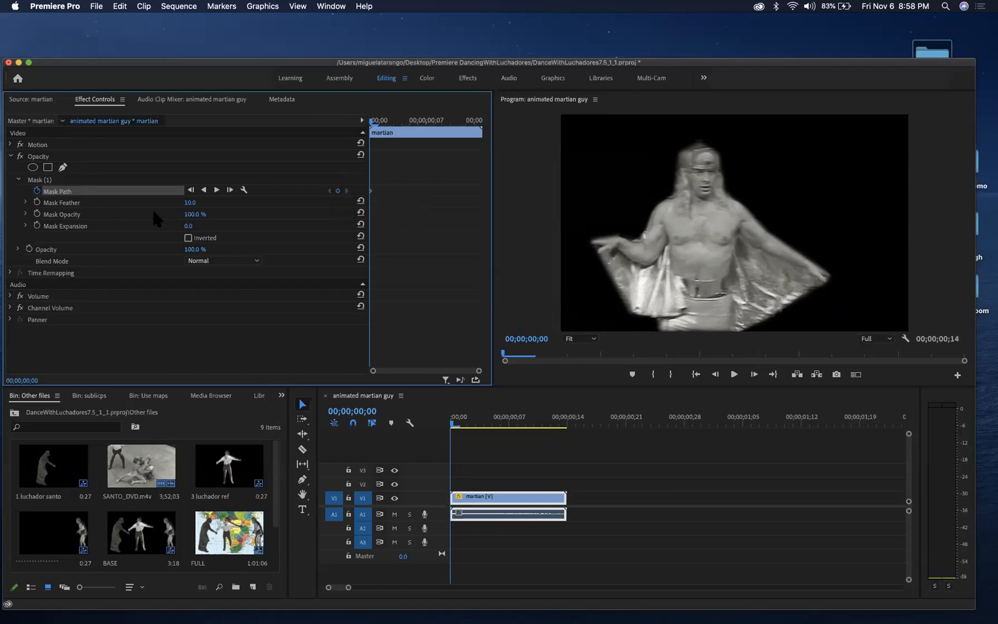
- Turn on keyframing for the mask's feather, opacity and expansion at the first frame
{"action": "left_click", "coordinate": [37, 202]}
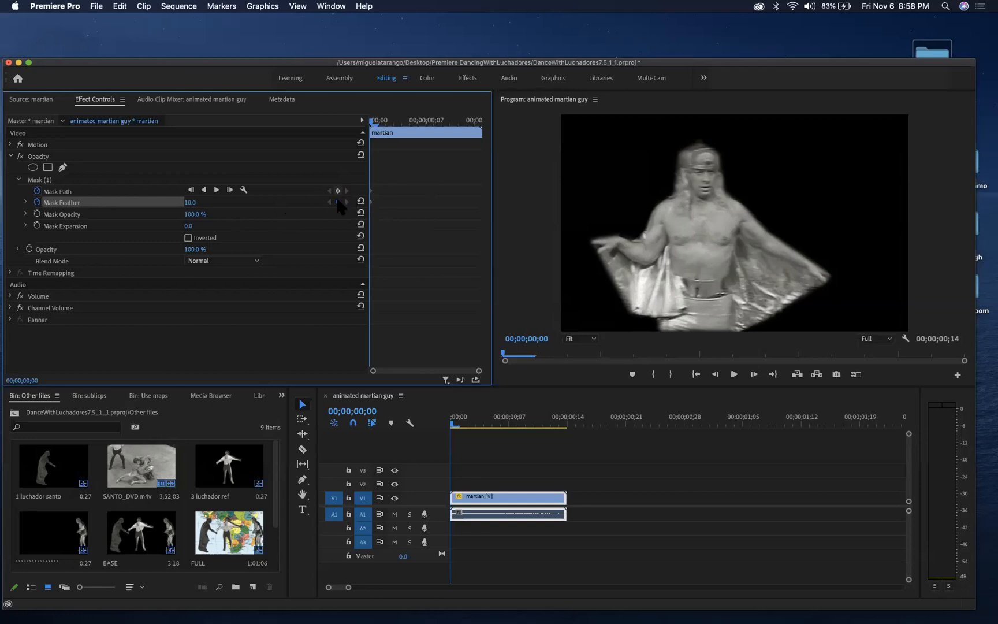
{"action": "left_click", "coordinate": [37, 213]}
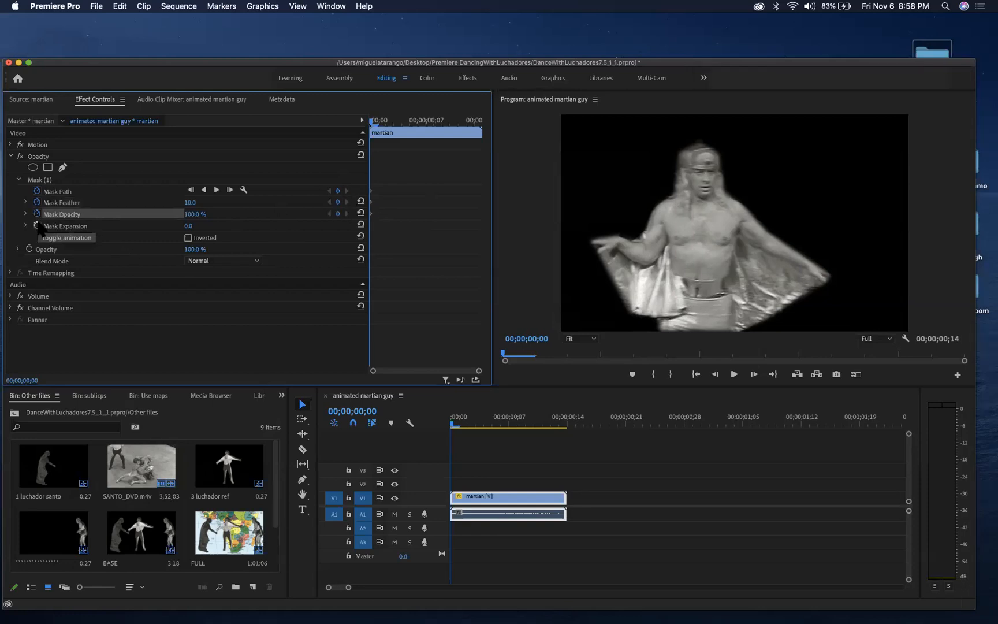
{"action": "left_click", "coordinate": [37, 225]}
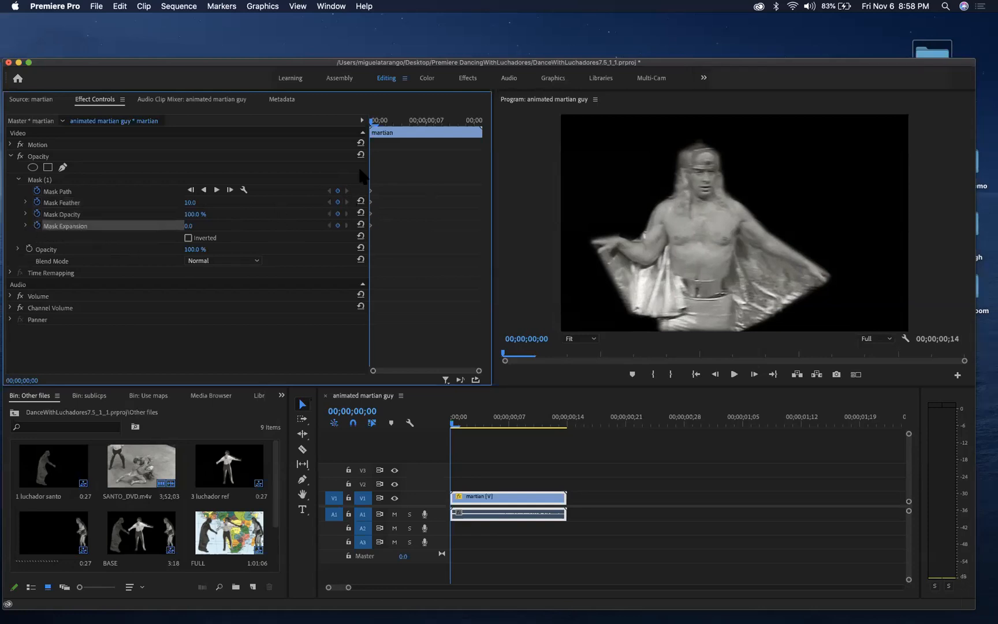
- Turn off keyframing for mask expansion, opacity and feather, deleting their keyframes and keeping only Mask Path animated
{"action": "left_click", "coordinate": [37, 226]}
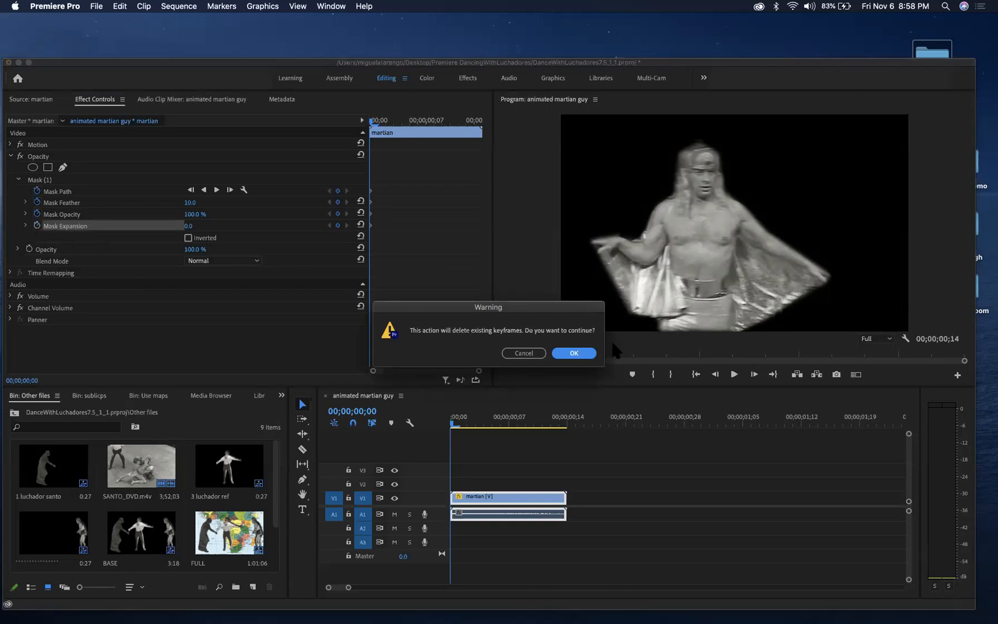
{"action": "left_click", "coordinate": [583, 351]}
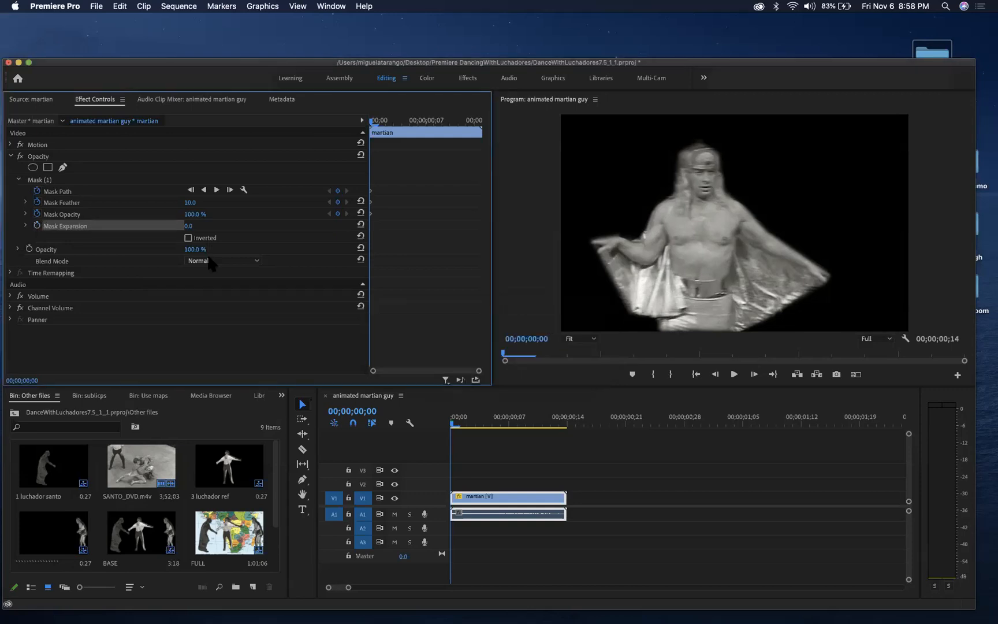
{"action": "left_click", "coordinate": [37, 214]}
{"action": "left_click", "coordinate": [565, 350]}
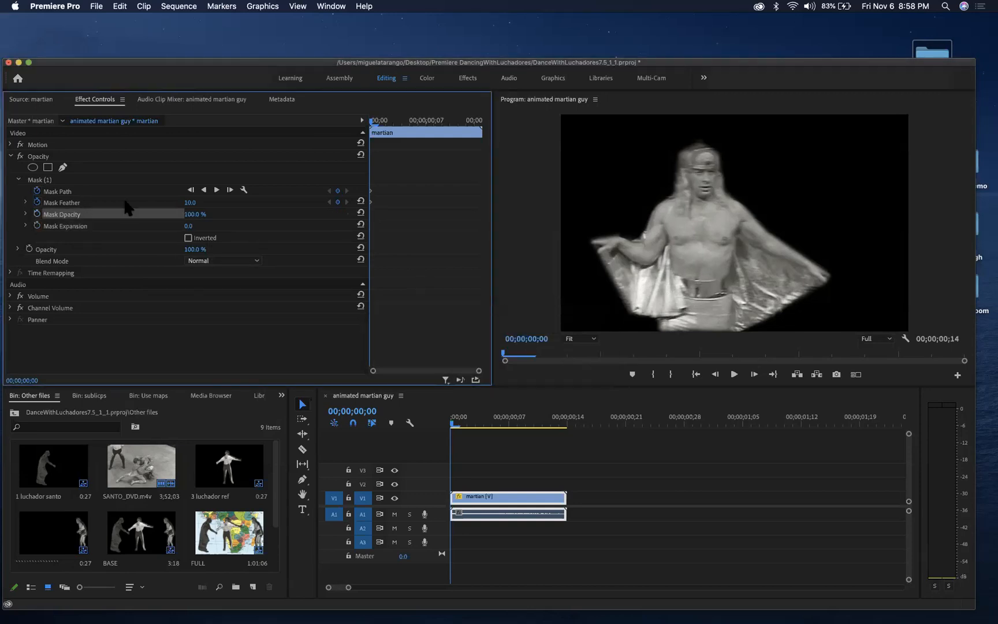
{"action": "left_click", "coordinate": [37, 202]}
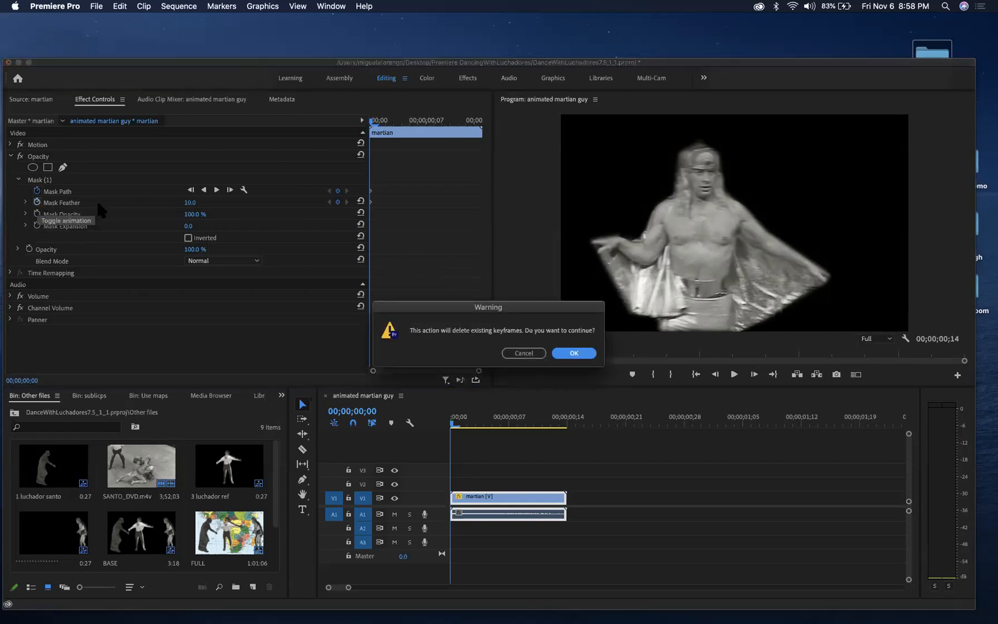
{"action": "left_click", "coordinate": [573, 353]}
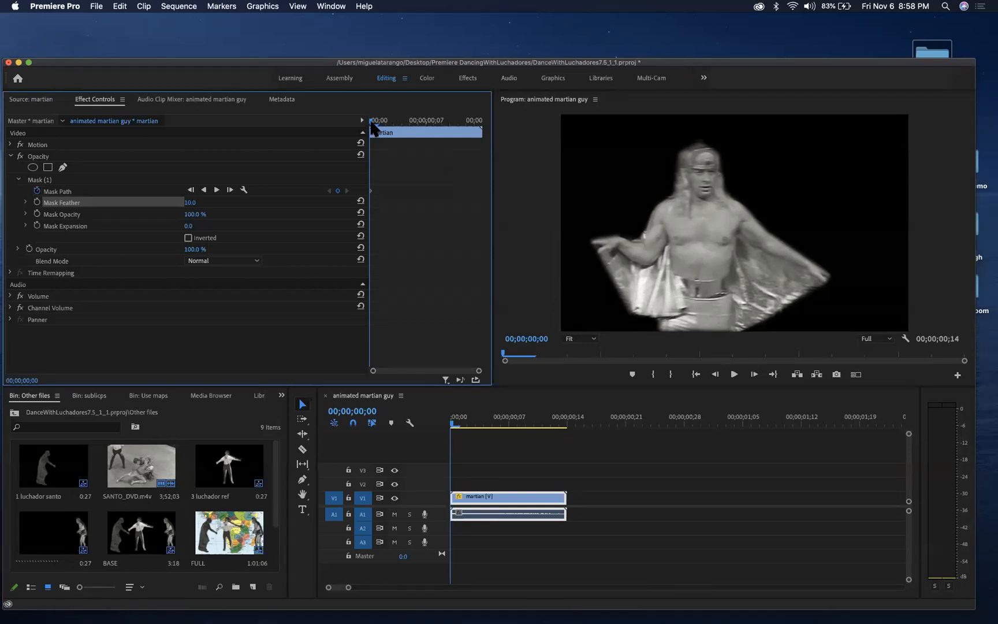
- Play the clip's opening and step back and forth through the first frames to compare the martian's movement with the mask
{"action": "key", "text": "space"}
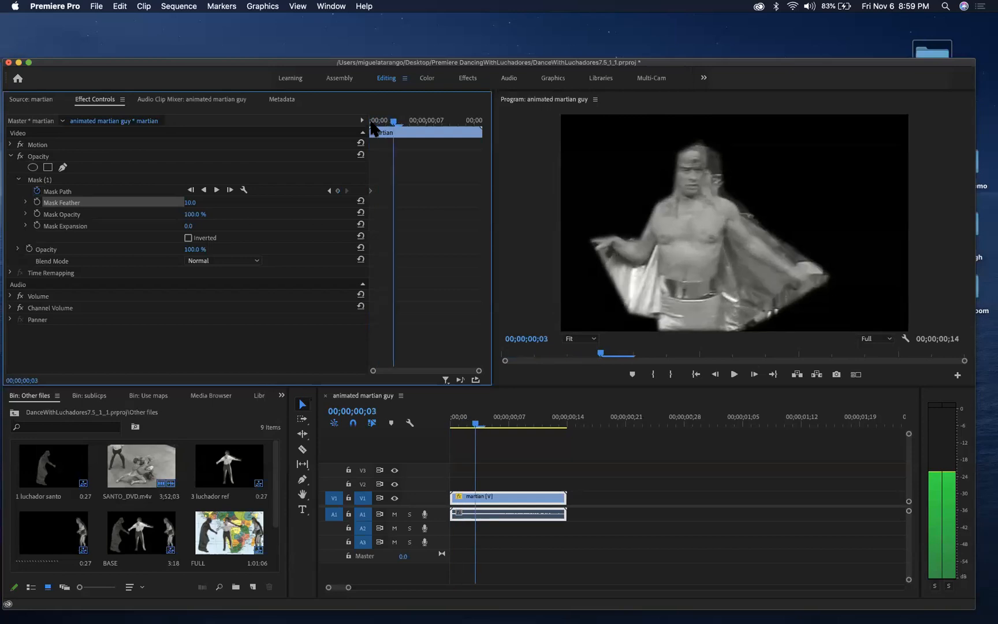
{"action": "key", "text": "Left"}
{"action": "key", "text": "Left"}
{"action": "key", "text": "Left"}
{"action": "key", "text": "Right"}
{"action": "key", "text": "Right"}
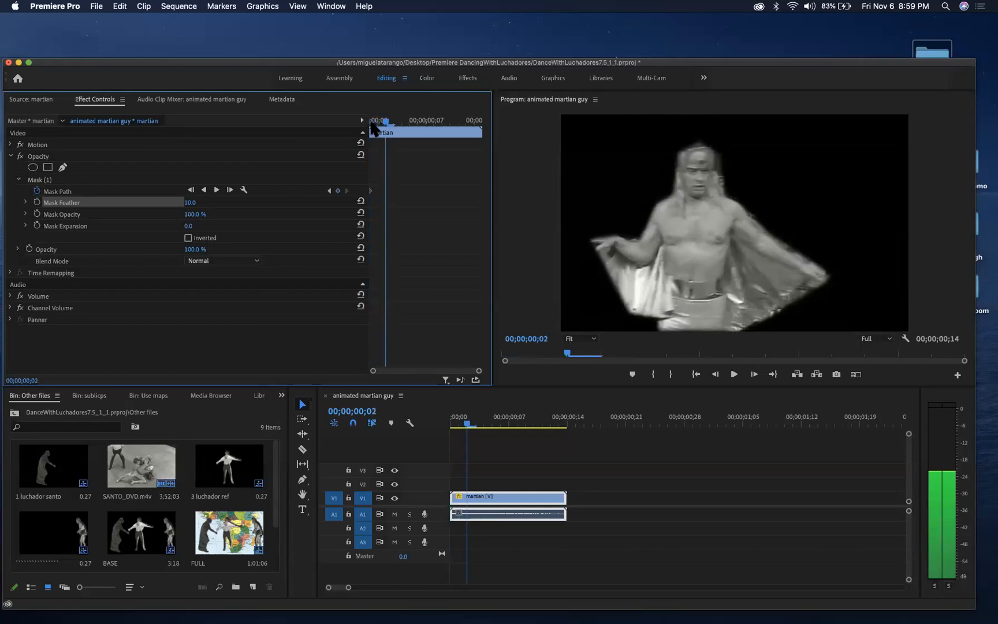
{"action": "key", "text": "Right"}
{"action": "key", "text": "Left"}
{"action": "key", "text": "Left"}
{"action": "key", "text": "Left"}
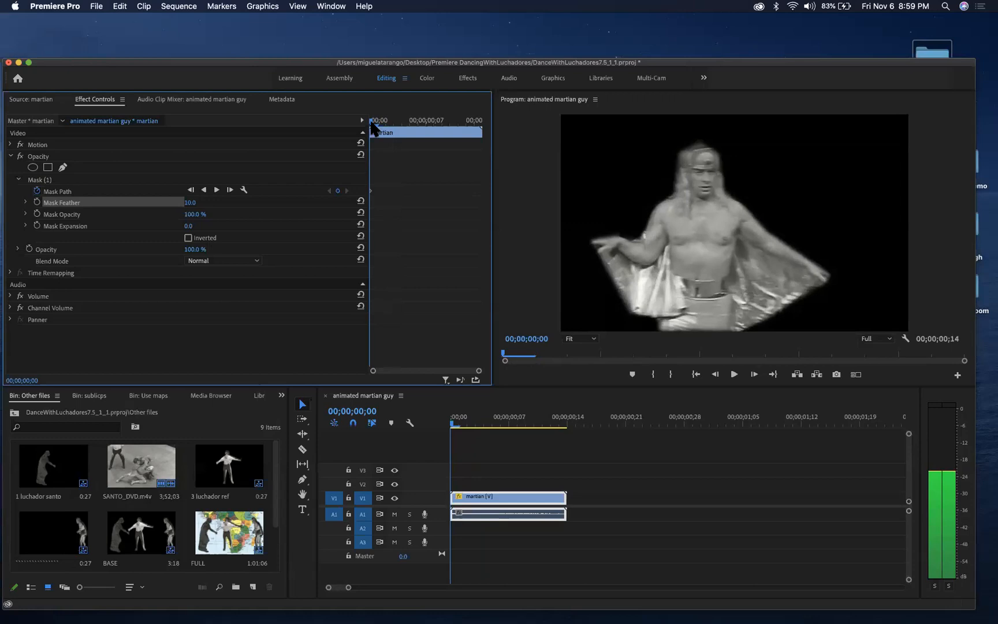
- Advance to 00;00;00;03 and shift the whole mask sideways to follow the martian's new position
{"action": "key", "text": "Right"}
{"action": "key", "text": "Right"}
{"action": "key", "text": "Right"}
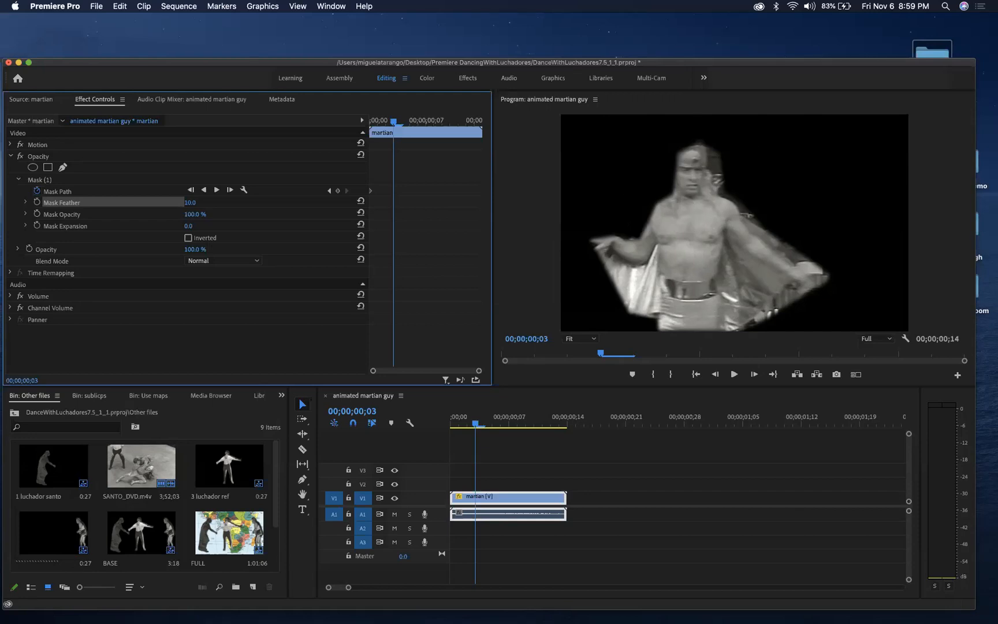
{"action": "left_click", "coordinate": [39, 181]}
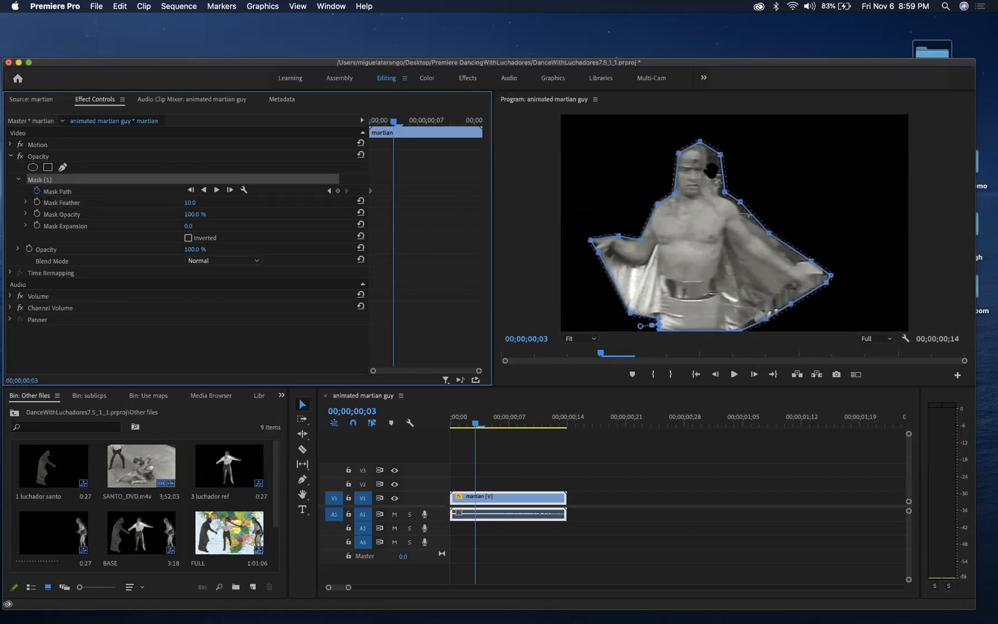
{"action": "mouse_move", "coordinate": [695, 230]}
{"action": "left_mouse_down"}
{"action": "mouse_move", "coordinate": [674, 233]}
{"action": "mouse_move", "coordinate": [687, 231]}
{"action": "mouse_move", "coordinate": [685, 217]}
{"action": "mouse_move", "coordinate": [683, 231]}
{"action": "left_mouse_up"}
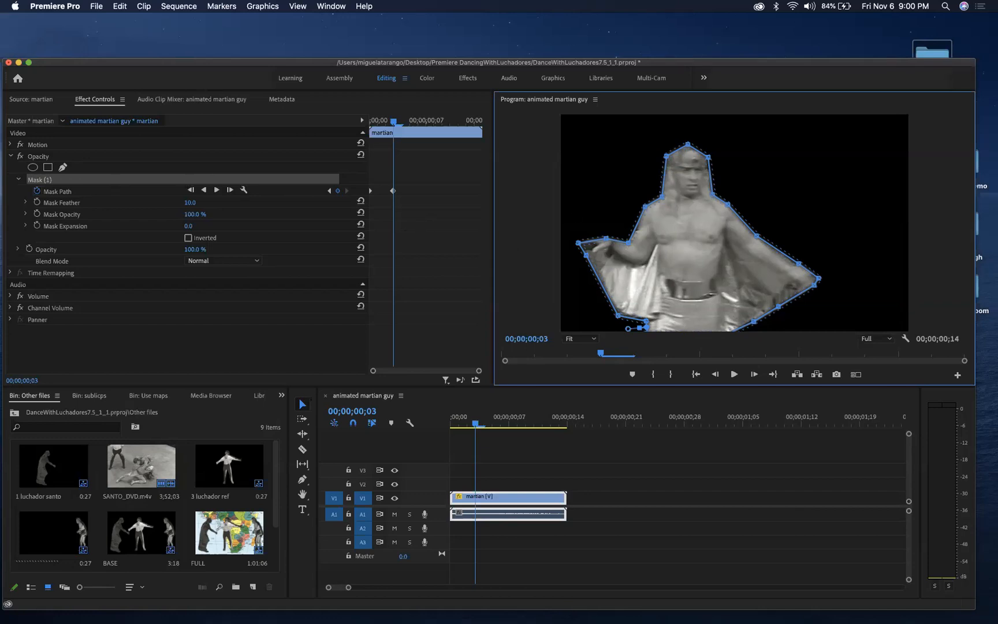
- Enlarge the program monitor and refit the mask points around the image-left shoulder, arm, hand and cape at 00;00;00;03
{"action": "key", "text": "grave"}
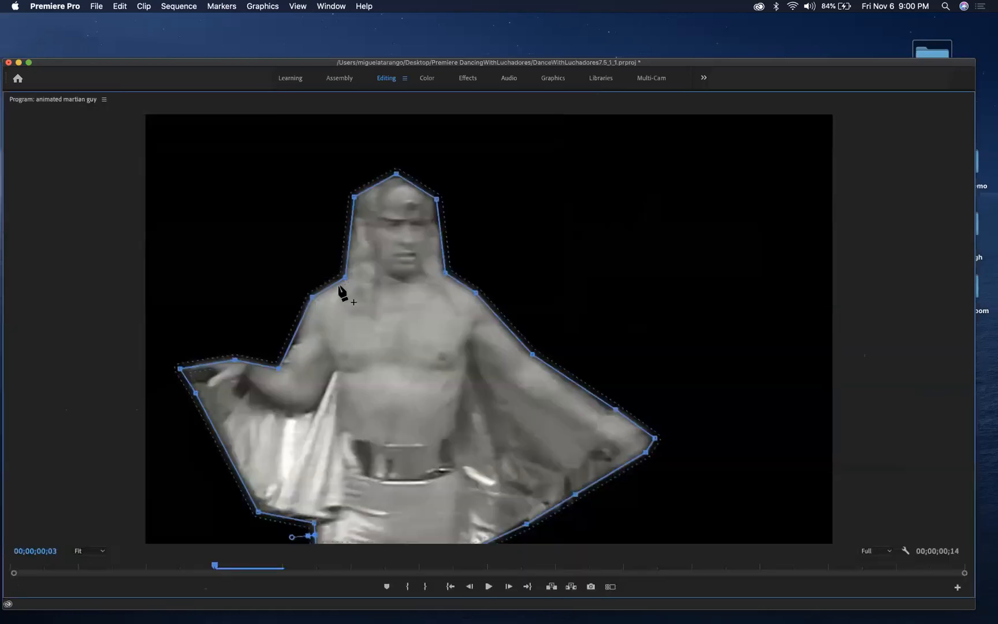
{"action": "left_click_drag", "start_coordinate": [344, 278], "coordinate": [310, 290]}
{"action": "left_click_drag", "start_coordinate": [279, 367], "coordinate": [211, 388]}
{"action": "left_click_drag", "start_coordinate": [258, 511], "coordinate": [242, 477]}
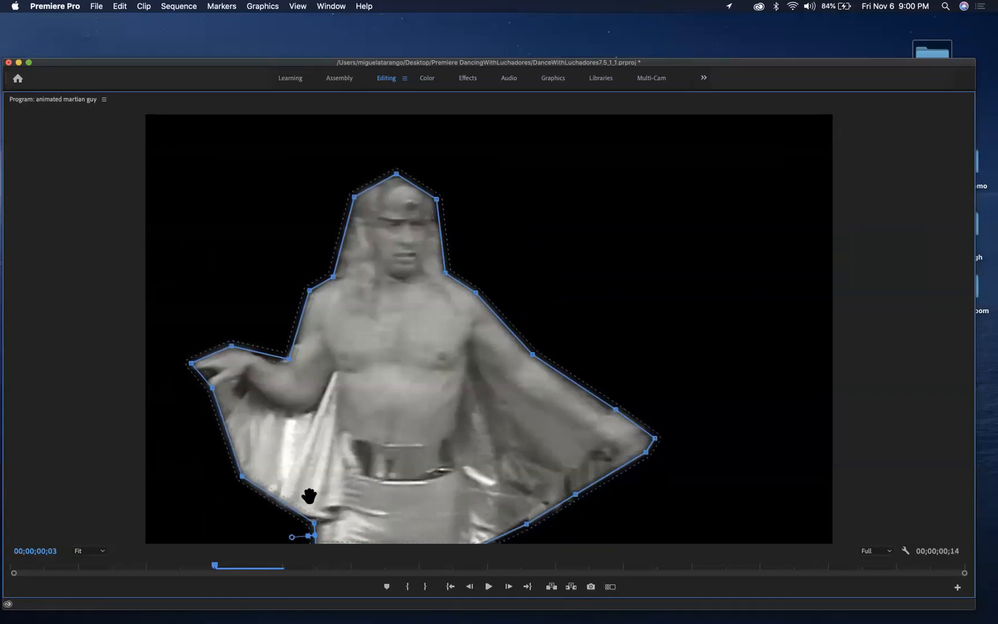
{"action": "mouse_move", "coordinate": [314, 523]}
{"action": "left_mouse_down"}
{"action": "mouse_move", "coordinate": [178, 534]}
{"action": "mouse_move", "coordinate": [319, 525]}
{"action": "left_mouse_up"}
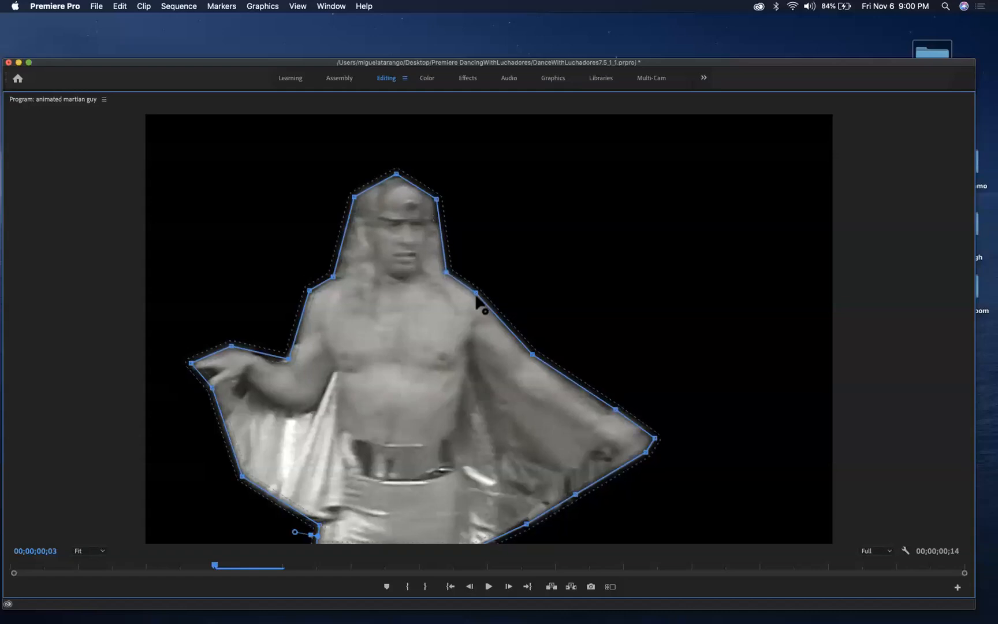
- Tighten the mask points along the image-right shoulder, arm, hand and lower cape edge at 00;00;00;03
{"action": "left_click_drag", "start_coordinate": [475, 295], "coordinate": [484, 293]}
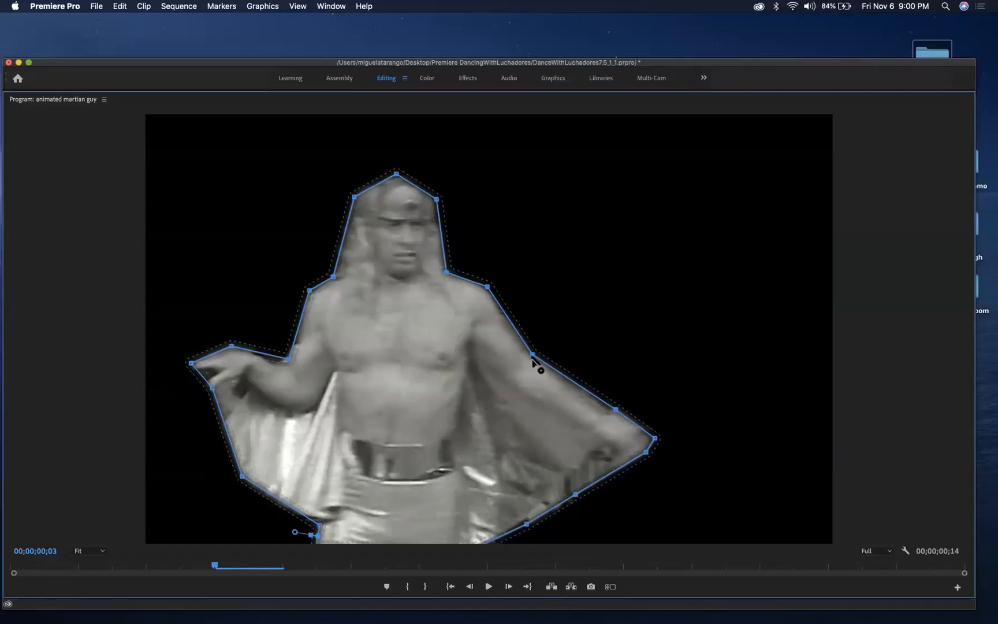
{"action": "left_click_drag", "start_coordinate": [531, 356], "coordinate": [522, 348]}
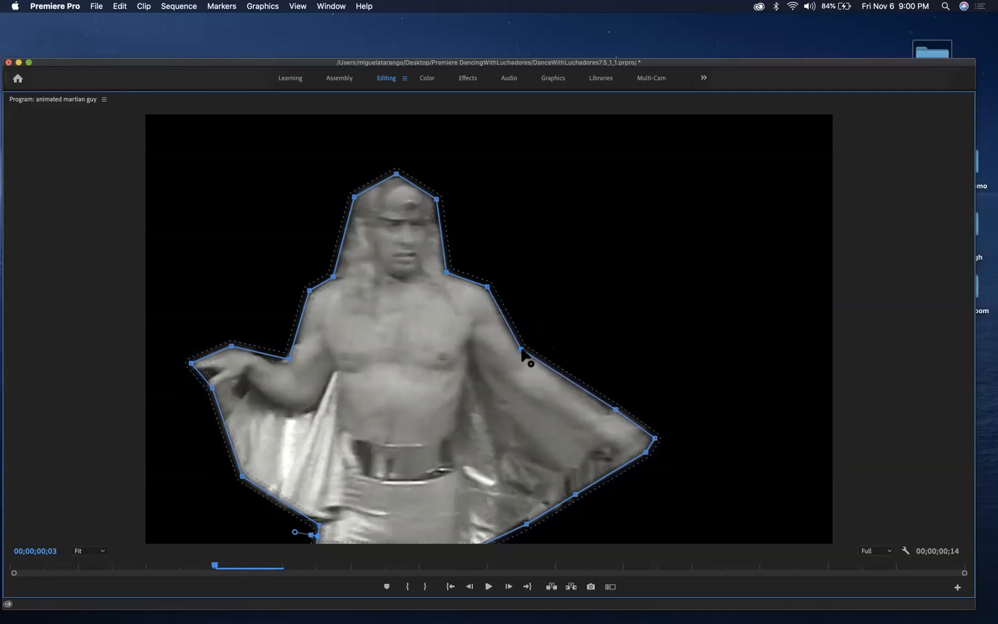
{"action": "mouse_move", "coordinate": [616, 409]}
{"action": "left_mouse_down"}
{"action": "mouse_move", "coordinate": [636, 393]}
{"action": "mouse_move", "coordinate": [602, 413]}
{"action": "left_mouse_up"}
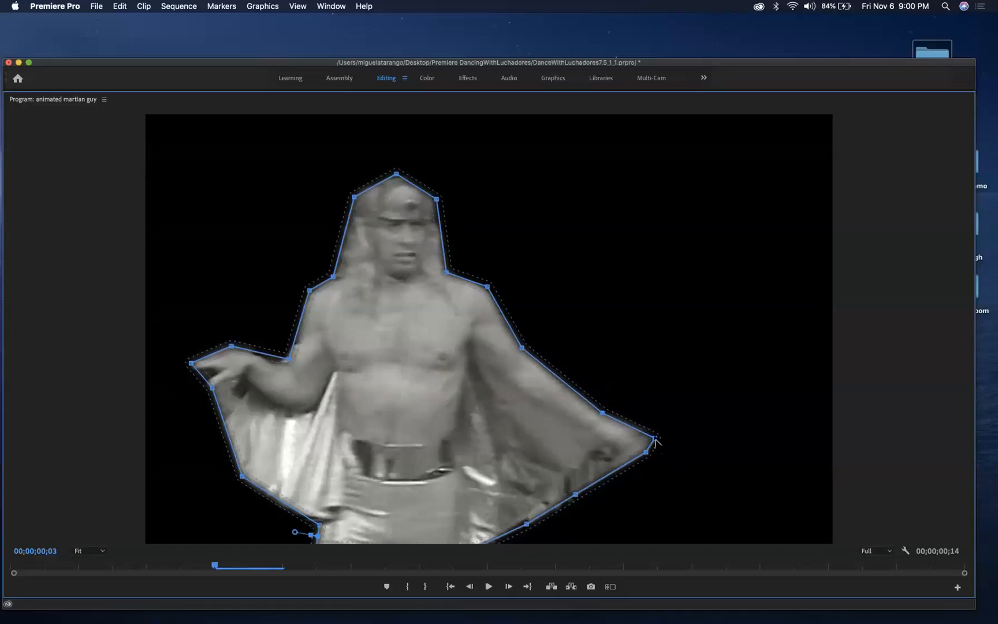
{"action": "left_click_drag", "start_coordinate": [654, 439], "coordinate": [651, 435]}
{"action": "left_click_drag", "start_coordinate": [646, 452], "coordinate": [623, 471]}
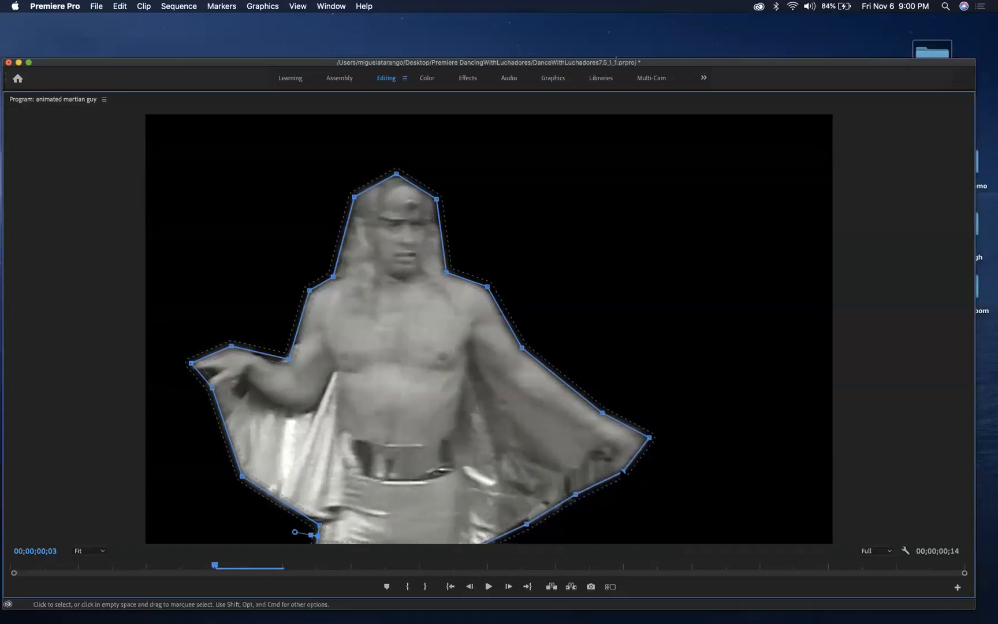
{"action": "left_click_drag", "start_coordinate": [576, 495], "coordinate": [596, 453]}
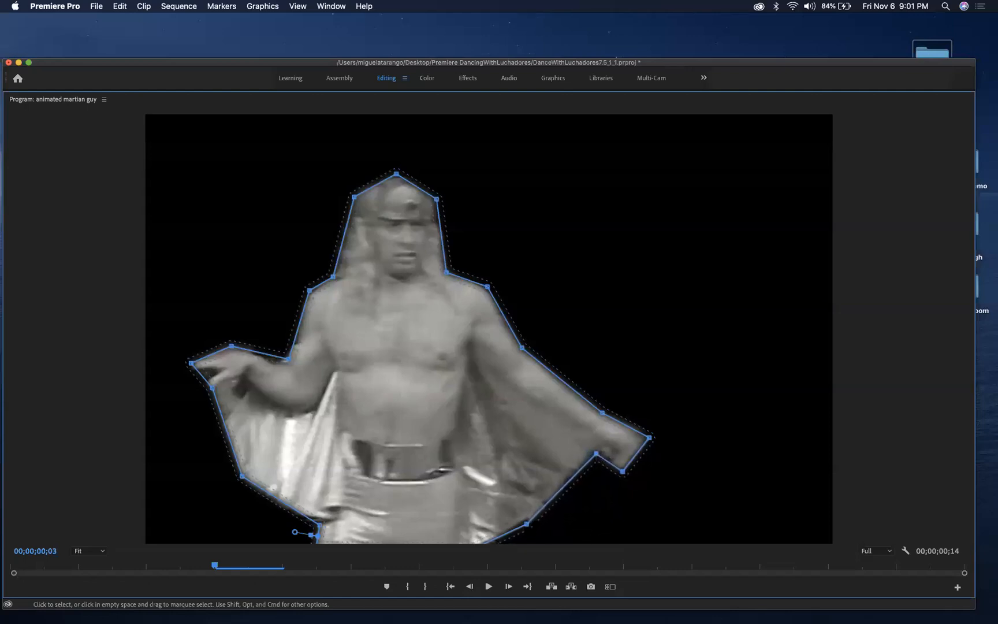
{"action": "left_click_drag", "start_coordinate": [571, 545], "coordinate": [519, 522]}
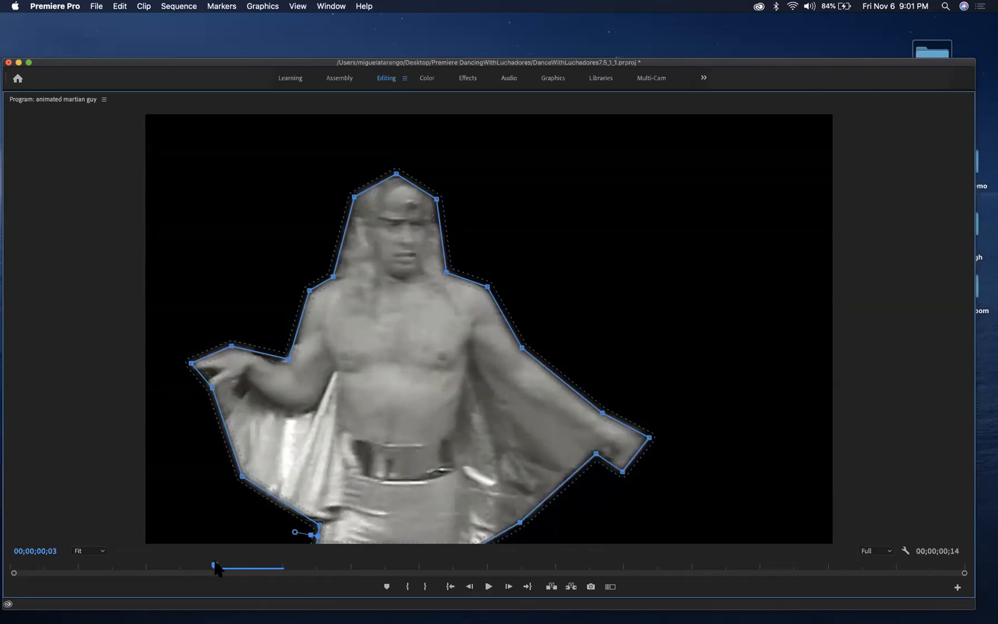
- Check the mask on the frames around 00;00;00;03, and at 00;00;00;05 shift the whole mask onto the martian
{"action": "left_click_drag", "start_coordinate": [190, 560], "coordinate": [135, 548]}
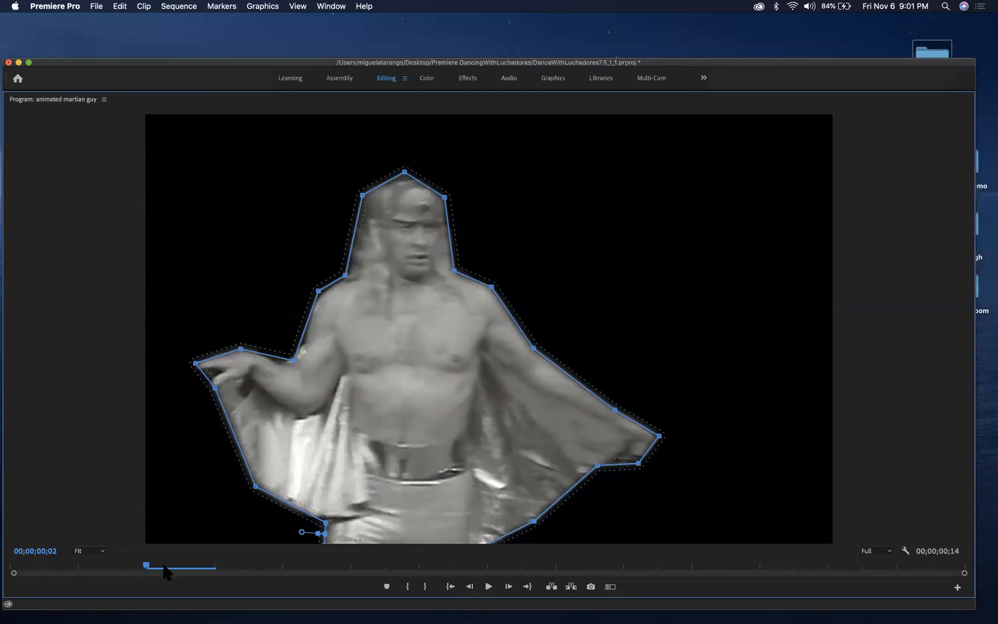
{"action": "left_click", "coordinate": [509, 587]}
{"action": "left_click", "coordinate": [509, 586]}
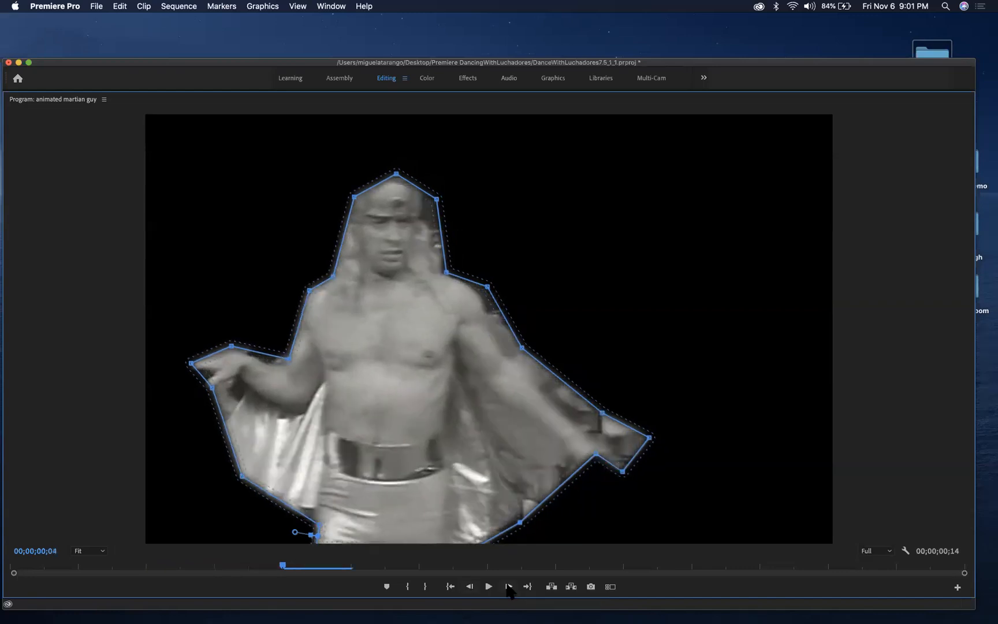
{"action": "left_click", "coordinate": [469, 586]}
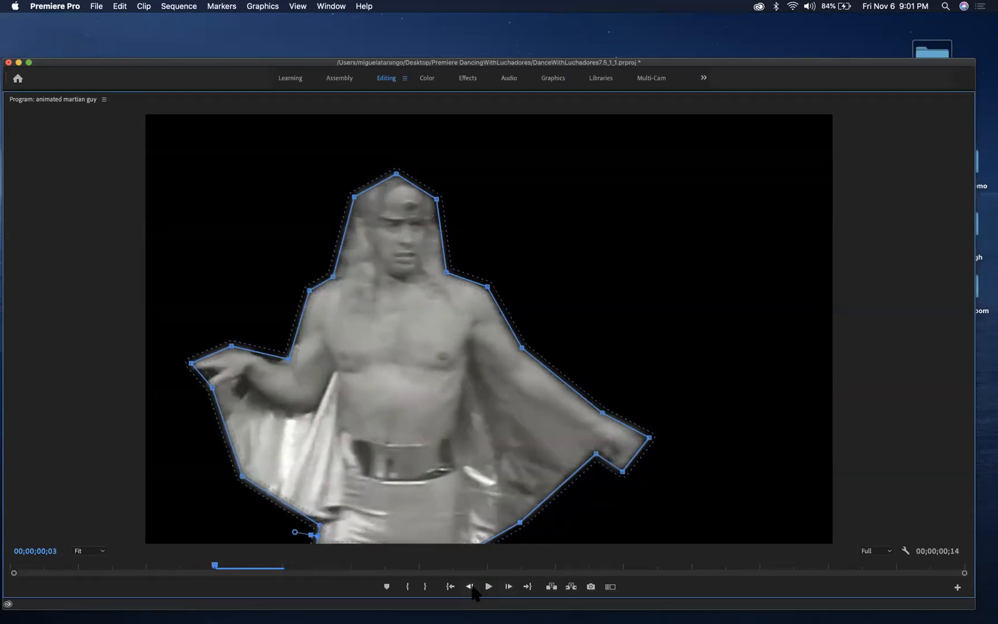
{"action": "left_click", "coordinate": [508, 586]}
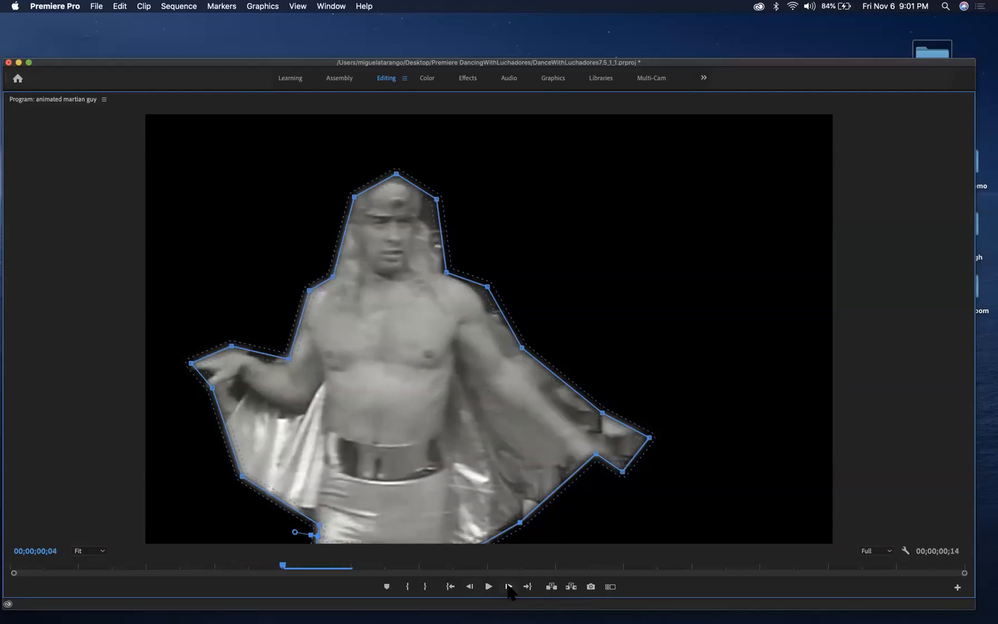
{"action": "left_click", "coordinate": [508, 586]}
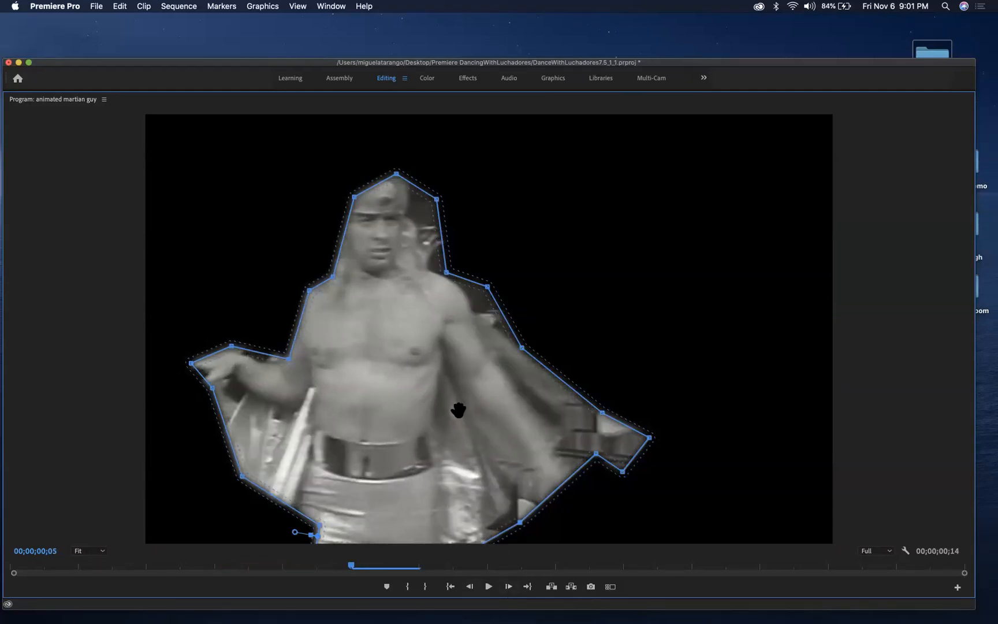
{"action": "left_click_drag", "start_coordinate": [427, 338], "coordinate": [401, 333]}
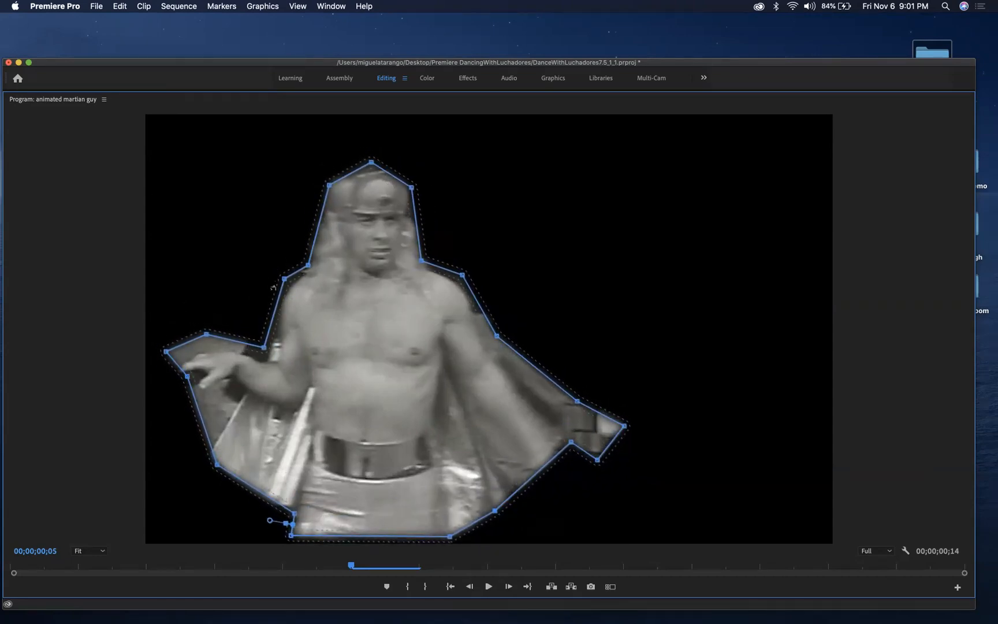
- Adjust the mask points at both shoulders and around the image-left elbow, hand and cape at 00;00;00;05
{"action": "left_click_drag", "start_coordinate": [285, 279], "coordinate": [286, 296]}
{"action": "left_click_drag", "start_coordinate": [464, 277], "coordinate": [461, 284]}
{"action": "left_click_drag", "start_coordinate": [263, 348], "coordinate": [276, 362]}
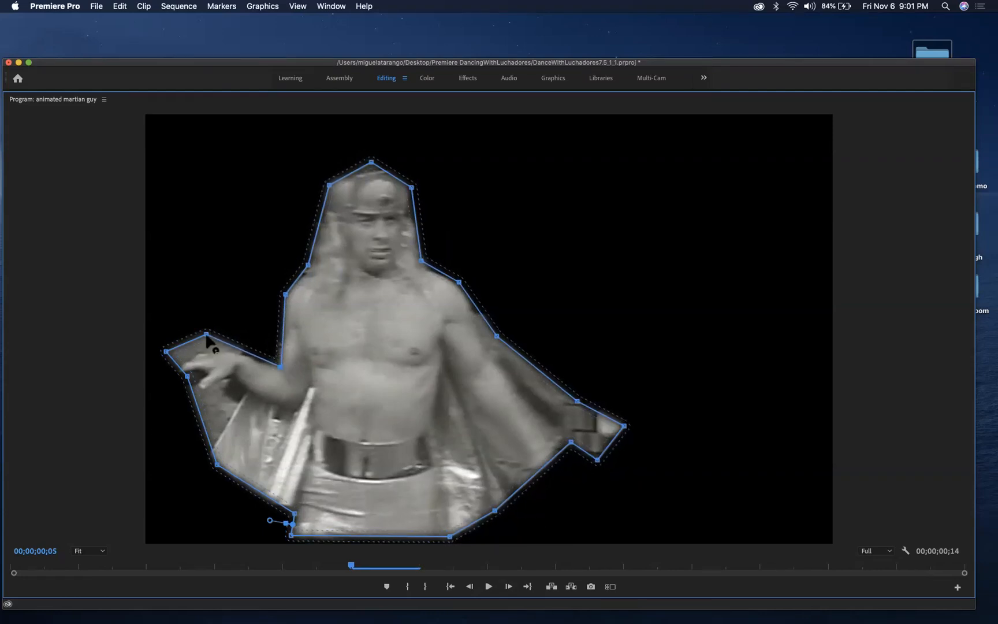
{"action": "left_click_drag", "start_coordinate": [206, 335], "coordinate": [234, 347]}
{"action": "left_click_drag", "start_coordinate": [166, 351], "coordinate": [234, 385]}
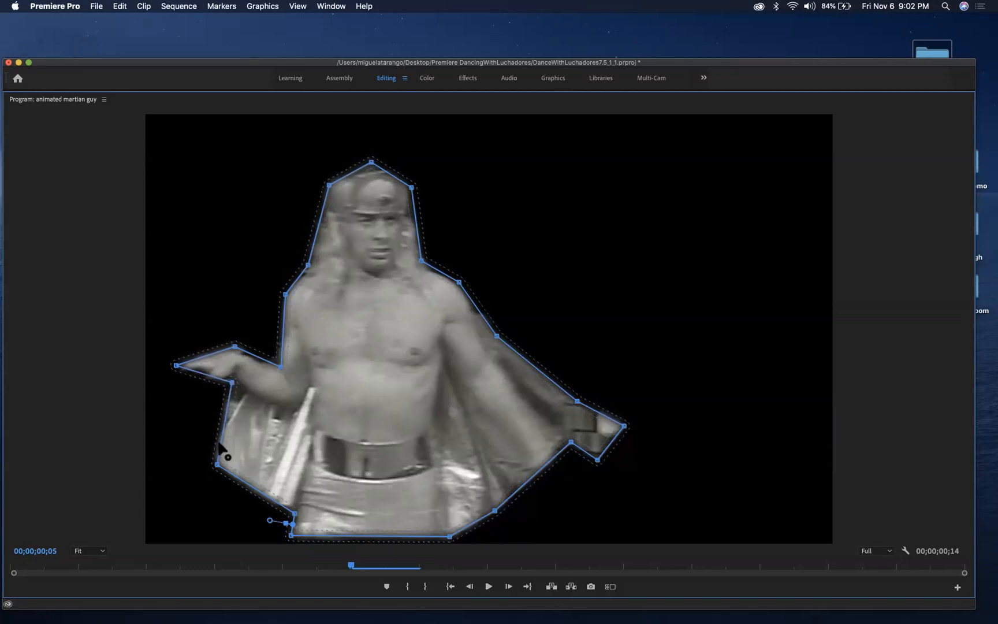
{"action": "mouse_move", "coordinate": [217, 464]}
{"action": "left_mouse_down"}
{"action": "mouse_move", "coordinate": [192, 460]}
{"action": "mouse_move", "coordinate": [207, 459]}
{"action": "left_mouse_up"}
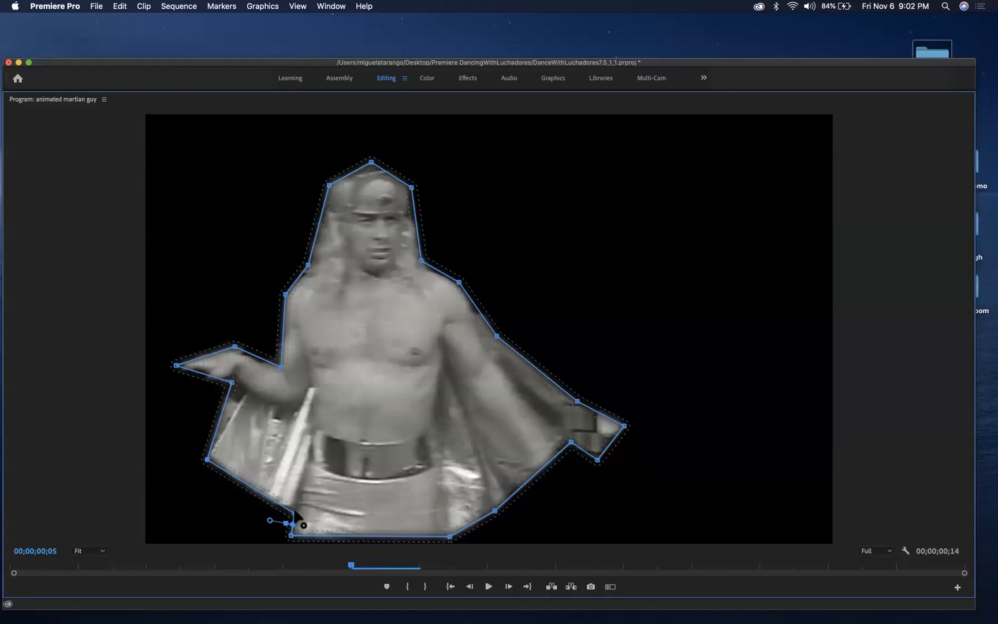
{"action": "left_click_drag", "start_coordinate": [294, 513], "coordinate": [292, 544]}
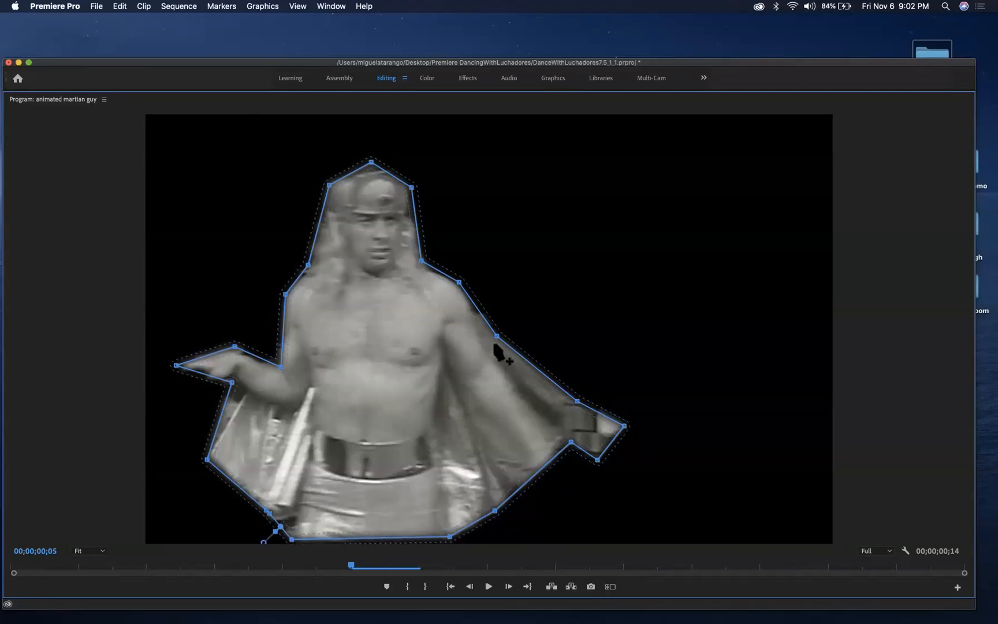
- Pull the mask points in around the image-right lowered arm, hand and cape edge at 00;00;00;05
{"action": "left_click_drag", "start_coordinate": [497, 335], "coordinate": [488, 359]}
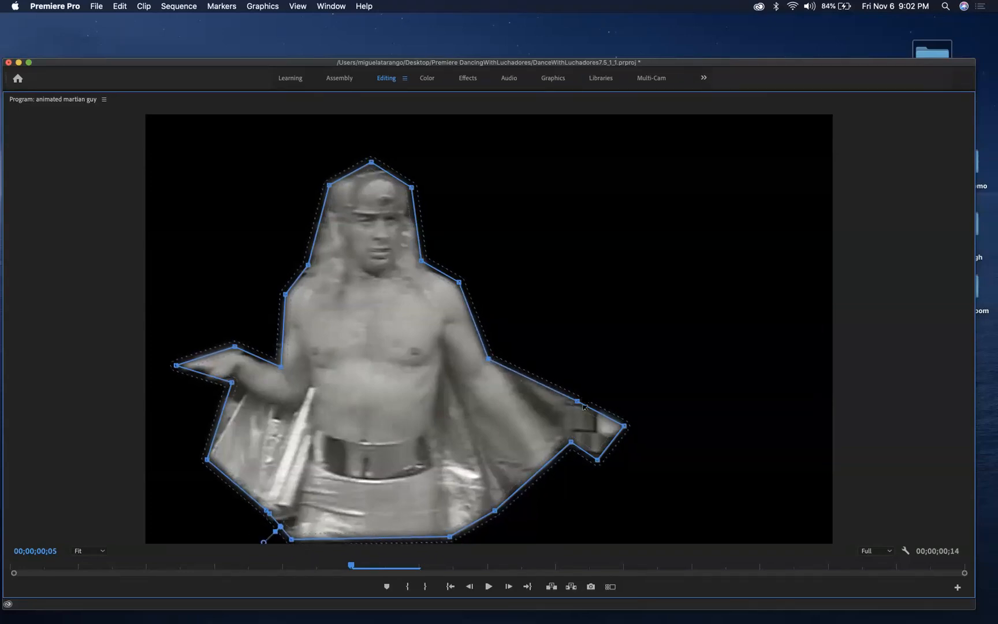
{"action": "left_click_drag", "start_coordinate": [578, 401], "coordinate": [524, 471]}
{"action": "left_click_drag", "start_coordinate": [597, 461], "coordinate": [544, 502]}
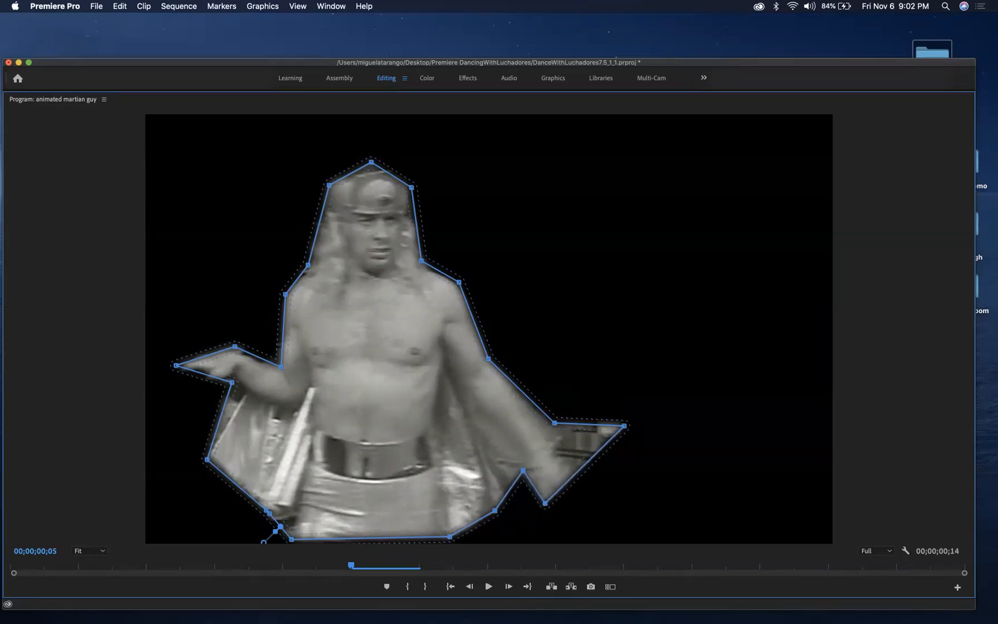
{"action": "left_click_drag", "start_coordinate": [624, 425], "coordinate": [572, 497]}
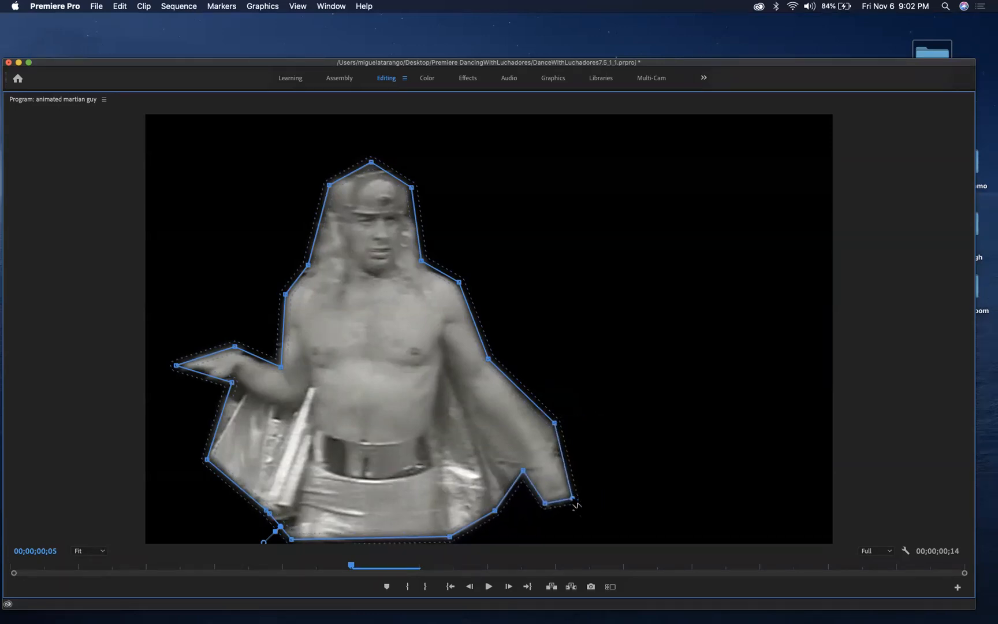
{"action": "mouse_move", "coordinate": [493, 510]}
{"action": "left_mouse_down"}
{"action": "mouse_move", "coordinate": [556, 552]}
{"action": "mouse_move", "coordinate": [500, 519]}
{"action": "left_mouse_up"}
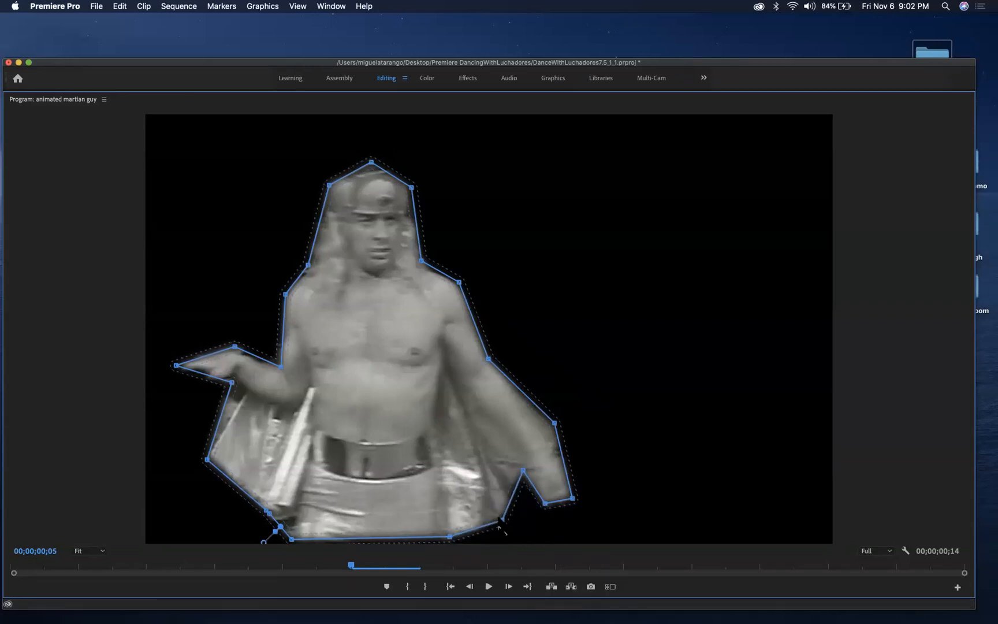
- Advance to 00;00;00;08 and shift the whole mask over the martian
{"action": "left_click", "coordinate": [510, 587]}
{"action": "left_click", "coordinate": [509, 586]}
{"action": "left_click", "coordinate": [510, 586]}
{"action": "left_click_drag", "start_coordinate": [339, 282], "coordinate": [267, 286]}
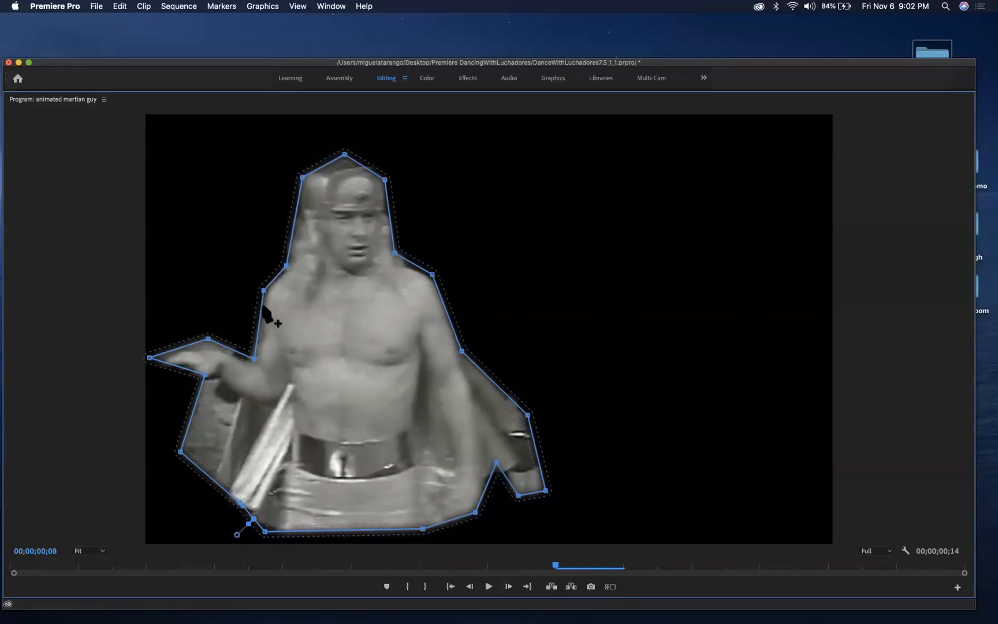
- Refit the mask points around the image-left elbow, outstretched hand and narrowed cape at 00;00;00;08, undoing a stray edit
{"action": "left_click_drag", "start_coordinate": [256, 353], "coordinate": [181, 395]}
{"action": "left_click", "coordinate": [199, 374]}
{"action": "key", "text": "super+z"}
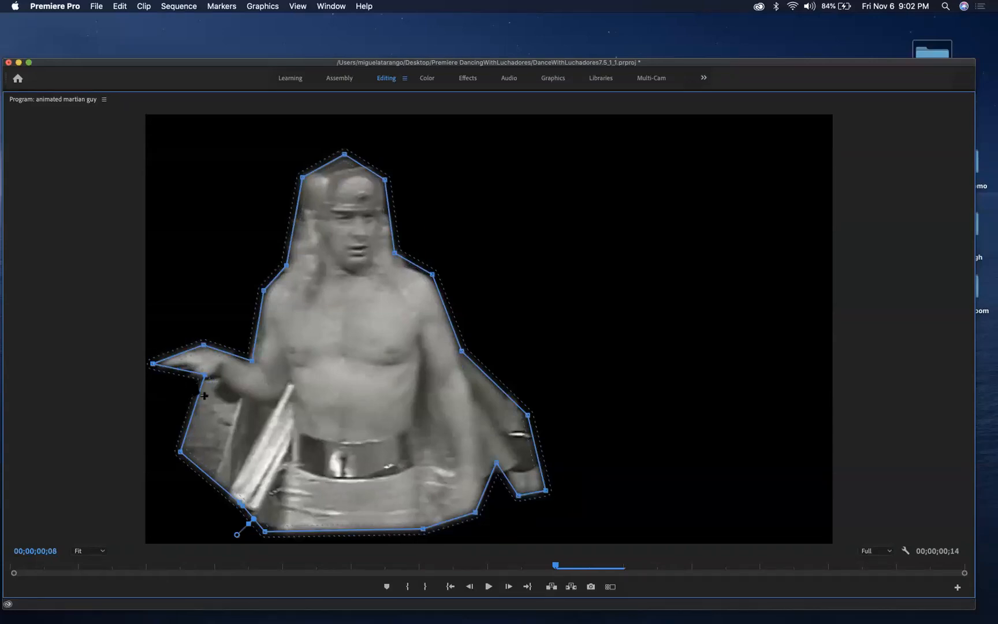
{"action": "mouse_move", "coordinate": [203, 377]}
{"action": "left_mouse_down"}
{"action": "mouse_move", "coordinate": [214, 404]}
{"action": "mouse_move", "coordinate": [217, 384]}
{"action": "left_mouse_up"}
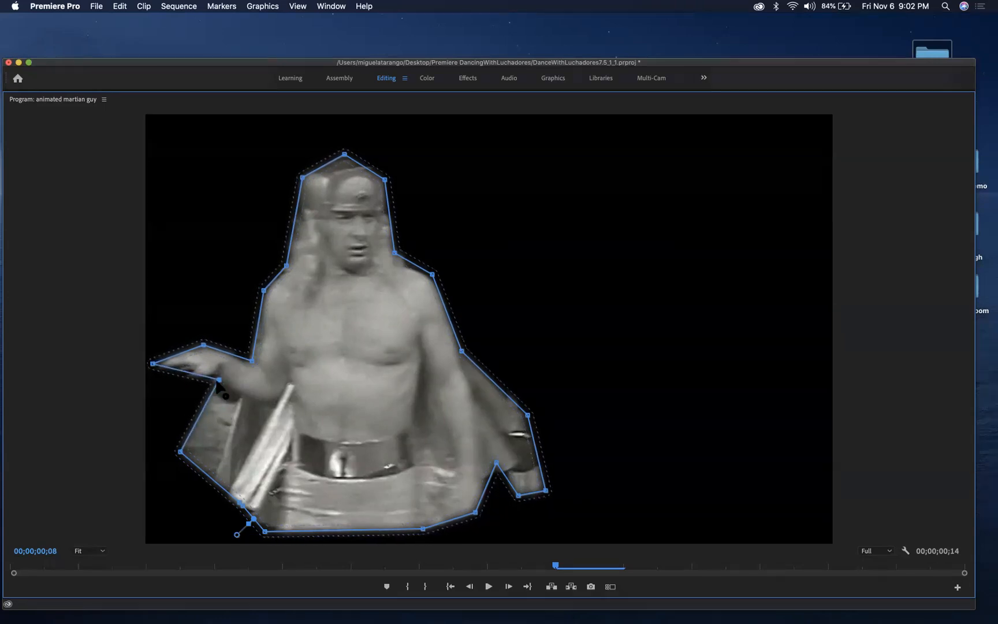
{"action": "left_click_drag", "start_coordinate": [180, 452], "coordinate": [238, 399]}
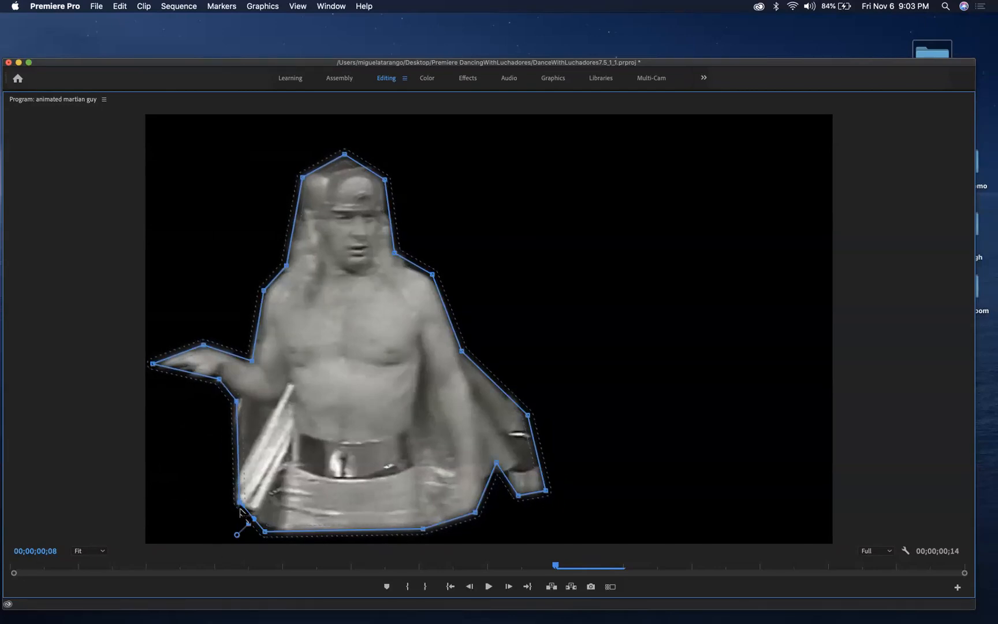
{"action": "mouse_move", "coordinate": [243, 505]}
{"action": "left_mouse_down"}
{"action": "mouse_move", "coordinate": [211, 506]}
{"action": "mouse_move", "coordinate": [224, 527]}
{"action": "mouse_move", "coordinate": [214, 501]}
{"action": "mouse_move", "coordinate": [223, 498]}
{"action": "mouse_move", "coordinate": [235, 516]}
{"action": "mouse_move", "coordinate": [237, 506]}
{"action": "left_mouse_up"}
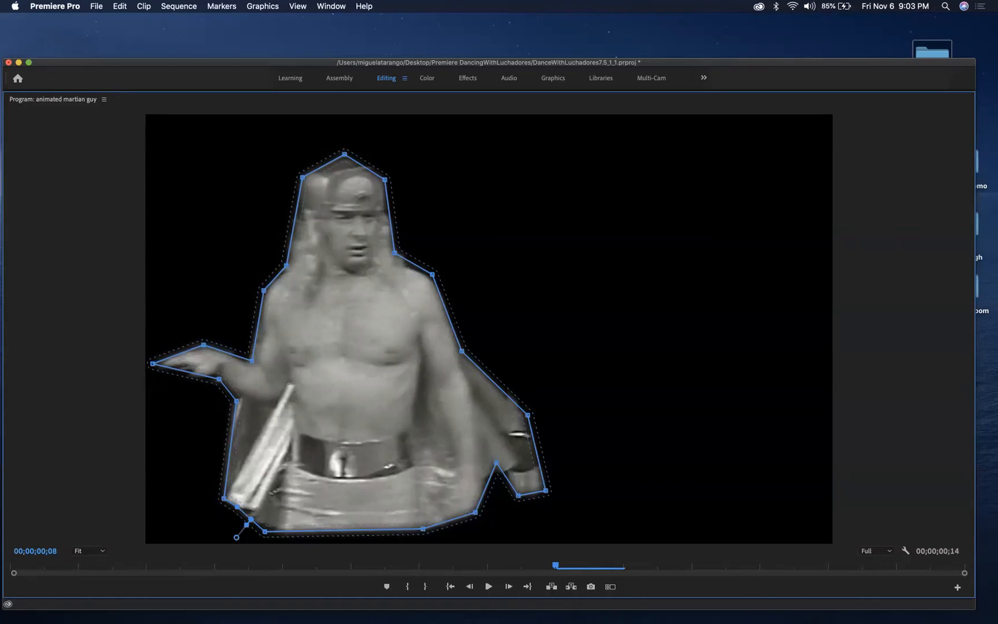
- Pull the mask points in around the image-right neck, shoulder, arm and cape edge at 00;00;00;08
{"action": "left_click_drag", "start_coordinate": [395, 252], "coordinate": [397, 261]}
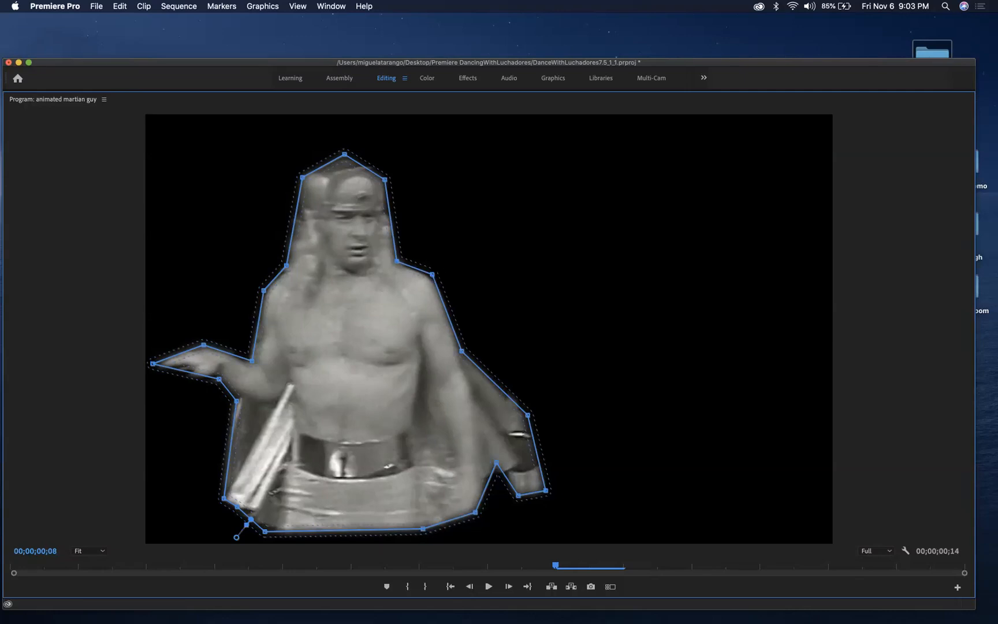
{"action": "left_click_drag", "start_coordinate": [432, 274], "coordinate": [434, 275]}
{"action": "left_click_drag", "start_coordinate": [462, 351], "coordinate": [462, 366]}
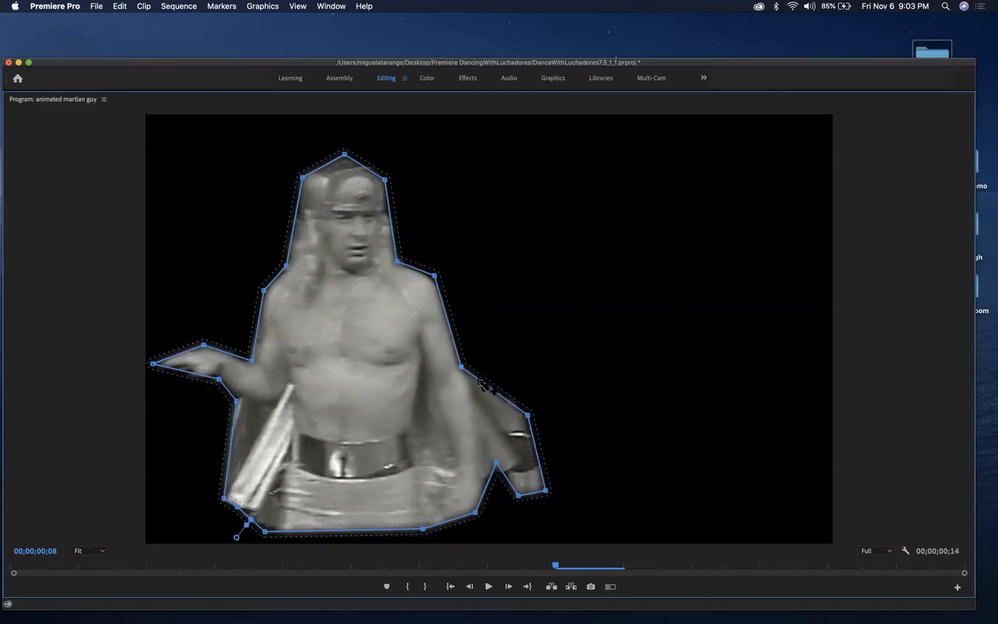
{"action": "left_click_drag", "start_coordinate": [527, 415], "coordinate": [477, 411]}
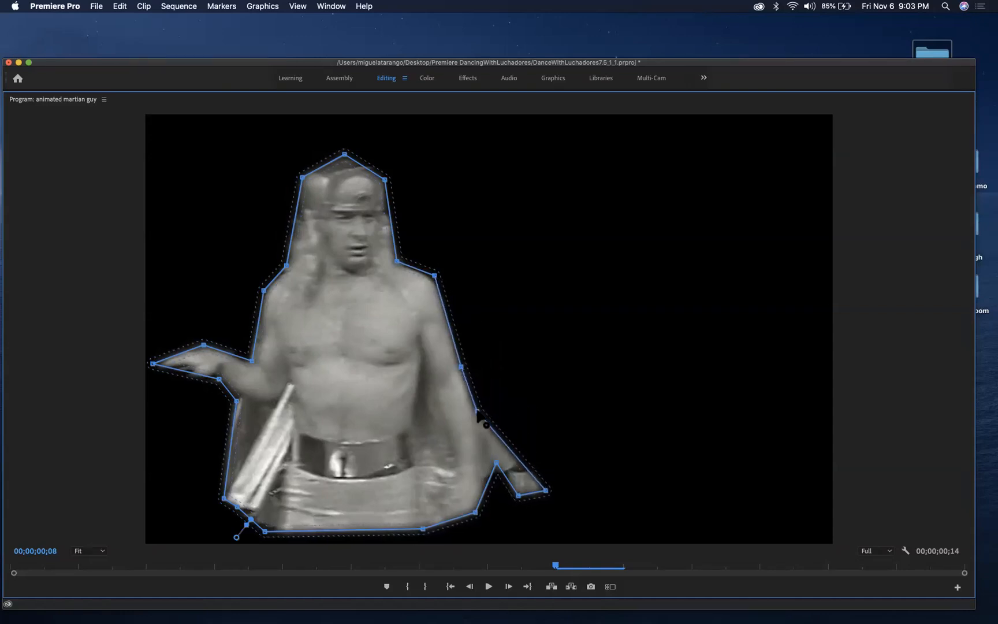
{"action": "left_click_drag", "start_coordinate": [496, 463], "coordinate": [436, 519]}
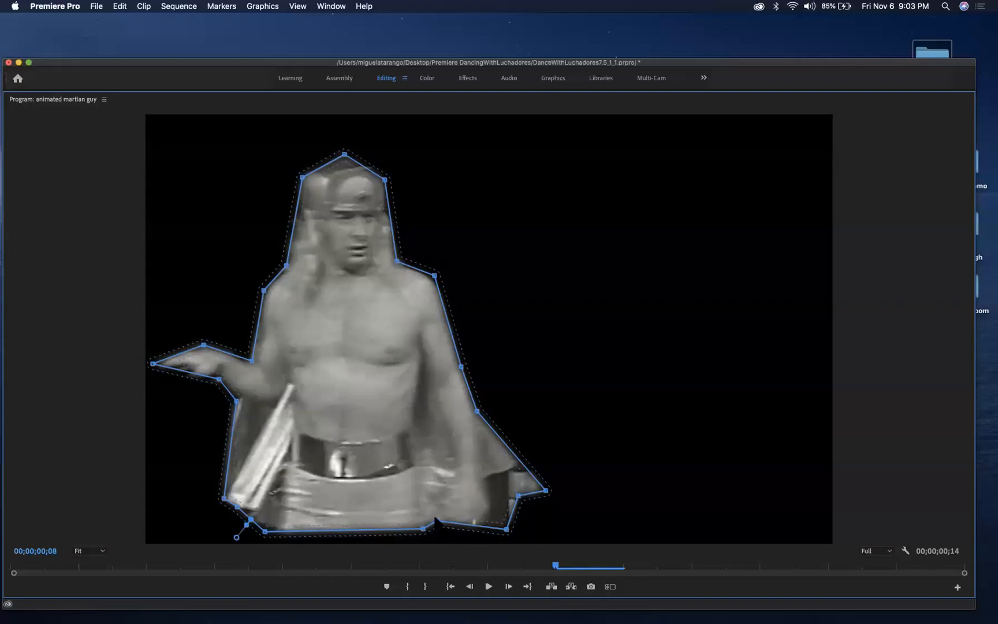
{"action": "left_click_drag", "start_coordinate": [506, 530], "coordinate": [461, 520]}
{"action": "left_click_drag", "start_coordinate": [515, 495], "coordinate": [479, 526]}
{"action": "left_click_drag", "start_coordinate": [544, 489], "coordinate": [492, 504]}
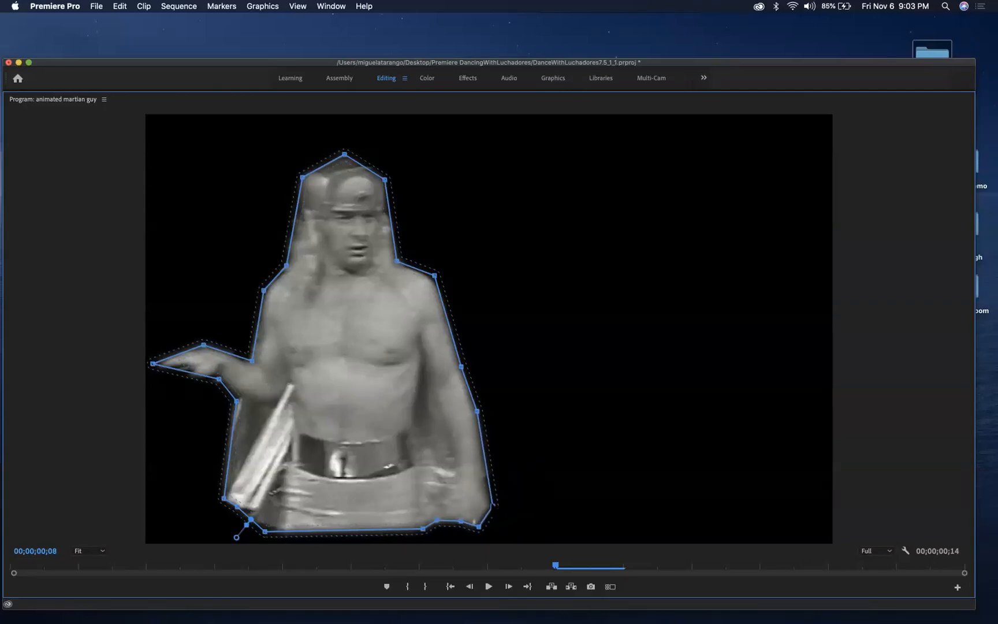
- Advance to 00;00;00;10 and shift the whole mask over the martian
{"action": "left_click", "coordinate": [508, 586]}
{"action": "left_click", "coordinate": [508, 586]}
{"action": "mouse_move", "coordinate": [350, 326]}
{"action": "left_mouse_down"}
{"action": "mouse_move", "coordinate": [332, 327]}
{"action": "mouse_move", "coordinate": [332, 292]}
{"action": "mouse_move", "coordinate": [332, 329]}
{"action": "left_mouse_up"}
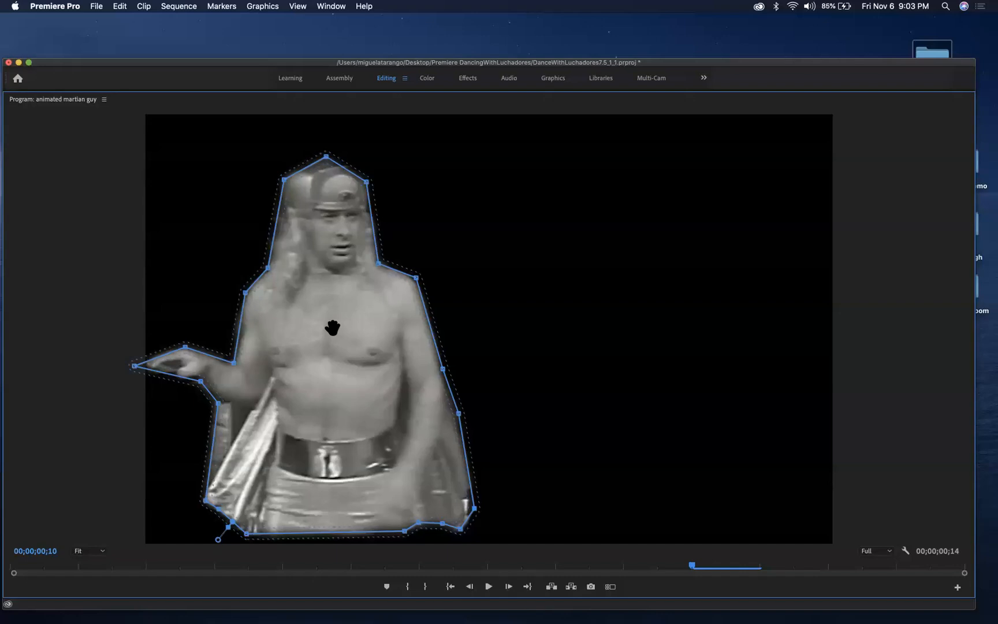
- Refit the mask points around the image-left shoulder, elbow, outstretched hand and cape edge at 00;00;00;10
{"action": "mouse_move", "coordinate": [245, 293]}
{"action": "left_mouse_down"}
{"action": "mouse_move", "coordinate": [222, 292]}
{"action": "mouse_move", "coordinate": [243, 295]}
{"action": "left_mouse_up"}
{"action": "left_click_drag", "start_coordinate": [232, 362], "coordinate": [177, 343]}
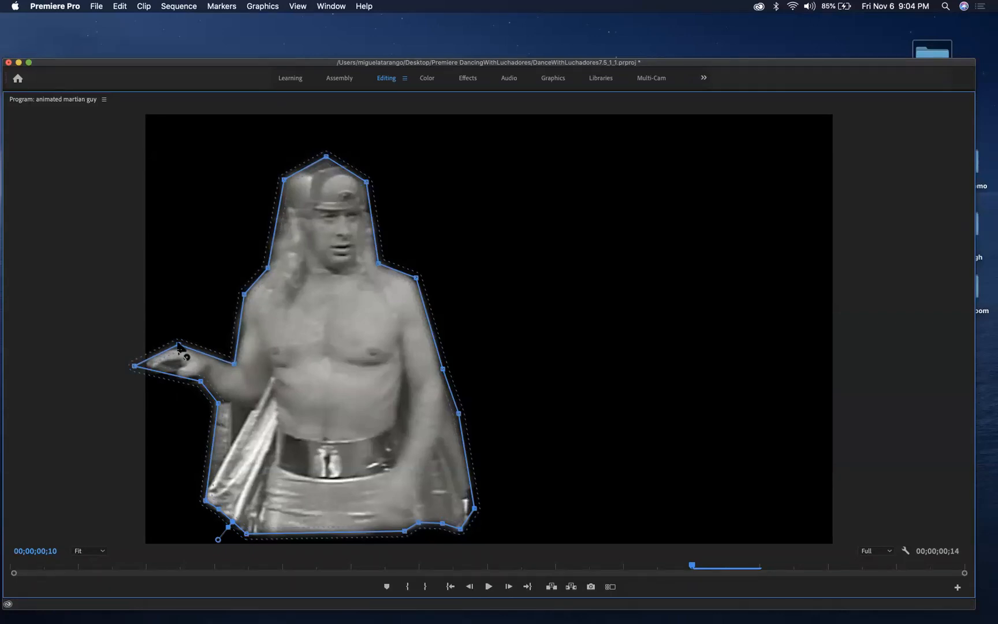
{"action": "mouse_move", "coordinate": [134, 365]}
{"action": "left_mouse_down"}
{"action": "mouse_move", "coordinate": [117, 370]}
{"action": "mouse_move", "coordinate": [135, 356]}
{"action": "mouse_move", "coordinate": [141, 367]}
{"action": "left_mouse_up"}
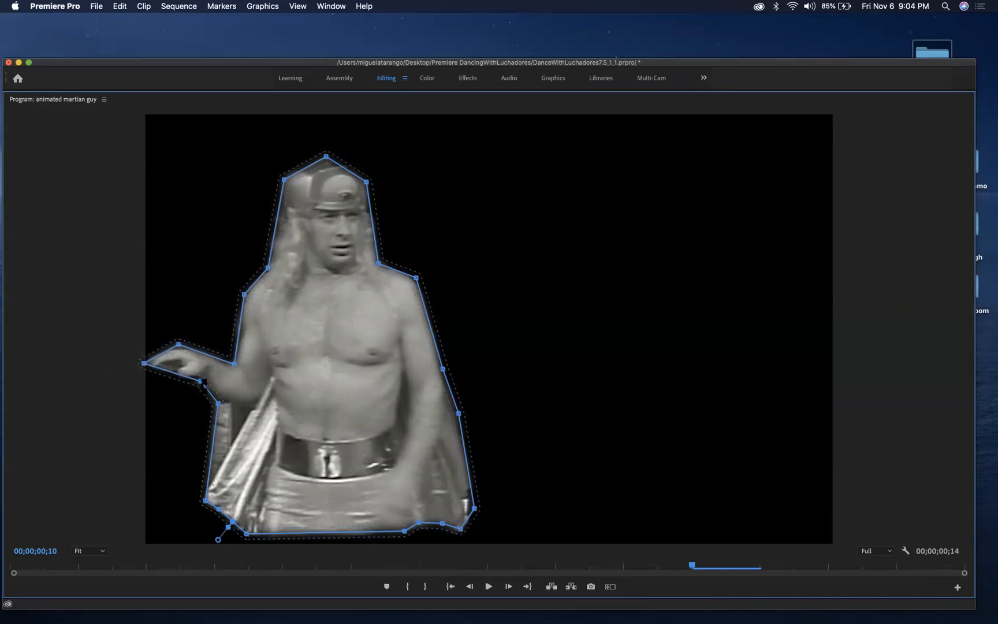
{"action": "left_click_drag", "start_coordinate": [200, 382], "coordinate": [250, 406]}
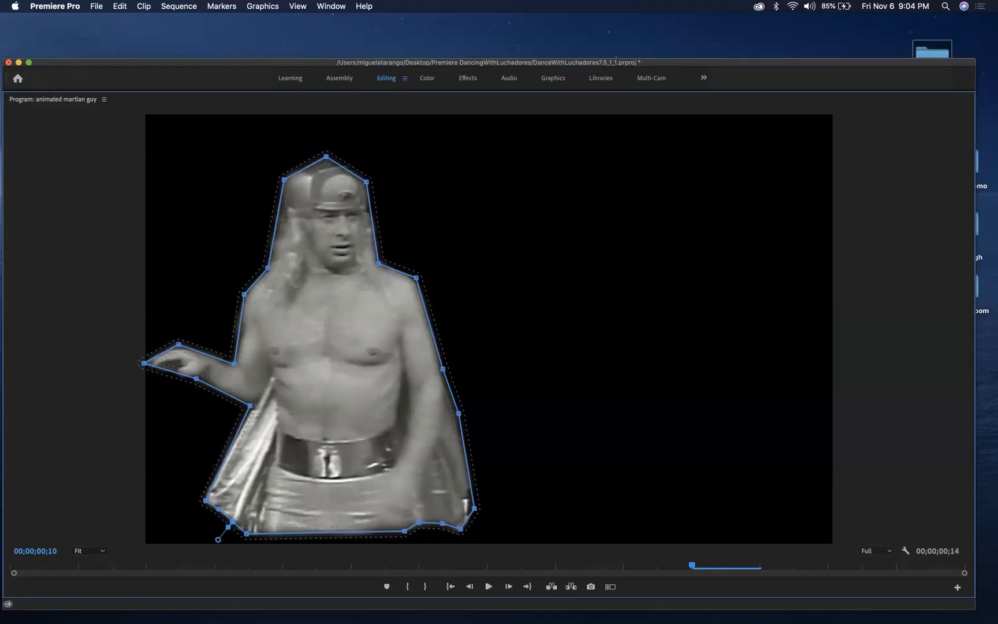
{"action": "left_click_drag", "start_coordinate": [206, 500], "coordinate": [231, 522]}
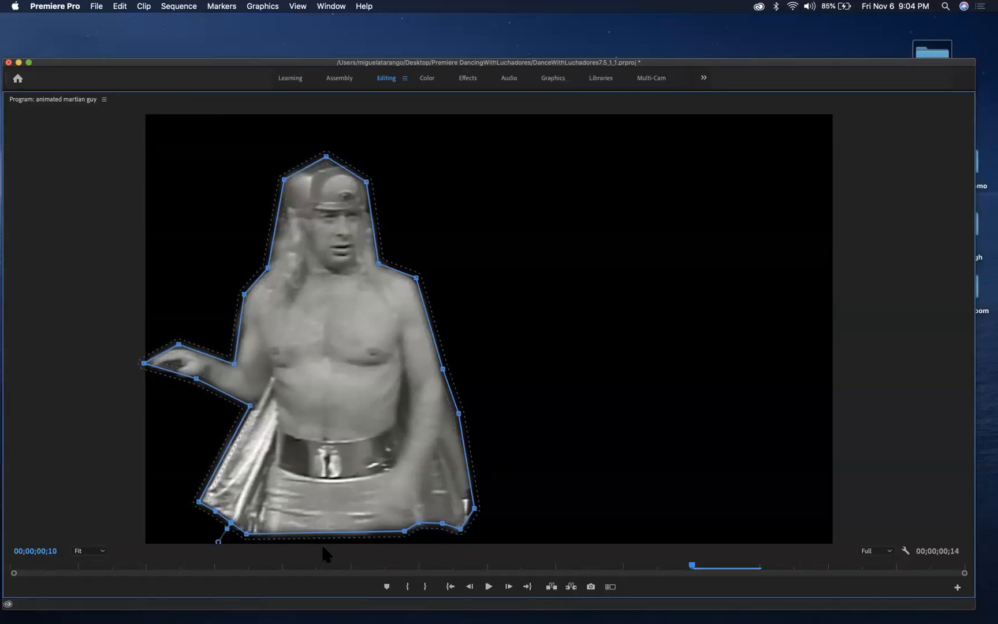
- Adjust the mask points along the image-right neck, shoulder and arm at 00;00;00;10, undoing a stray rotation of the mask
{"action": "left_click_drag", "start_coordinate": [416, 278], "coordinate": [391, 266]}
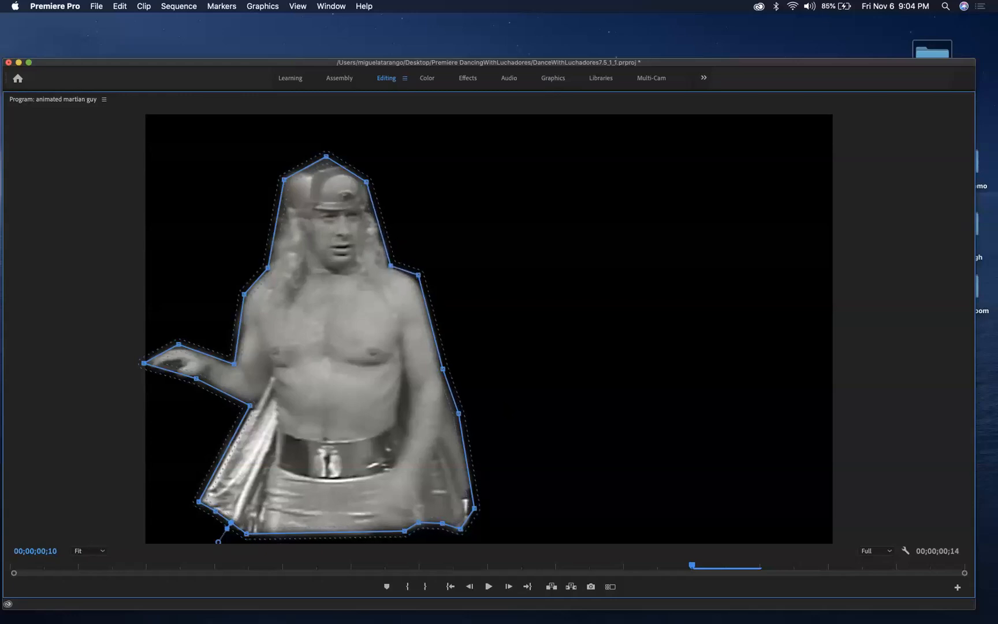
{"action": "left_click_drag", "start_coordinate": [445, 373], "coordinate": [484, 361]}
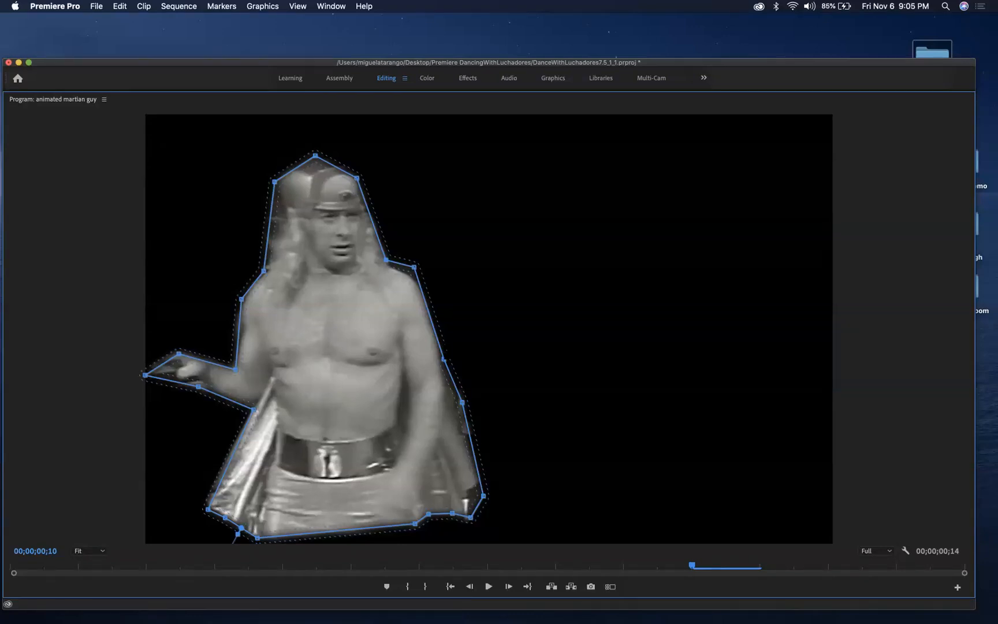
{"action": "left_click_drag", "start_coordinate": [448, 358], "coordinate": [449, 369]}
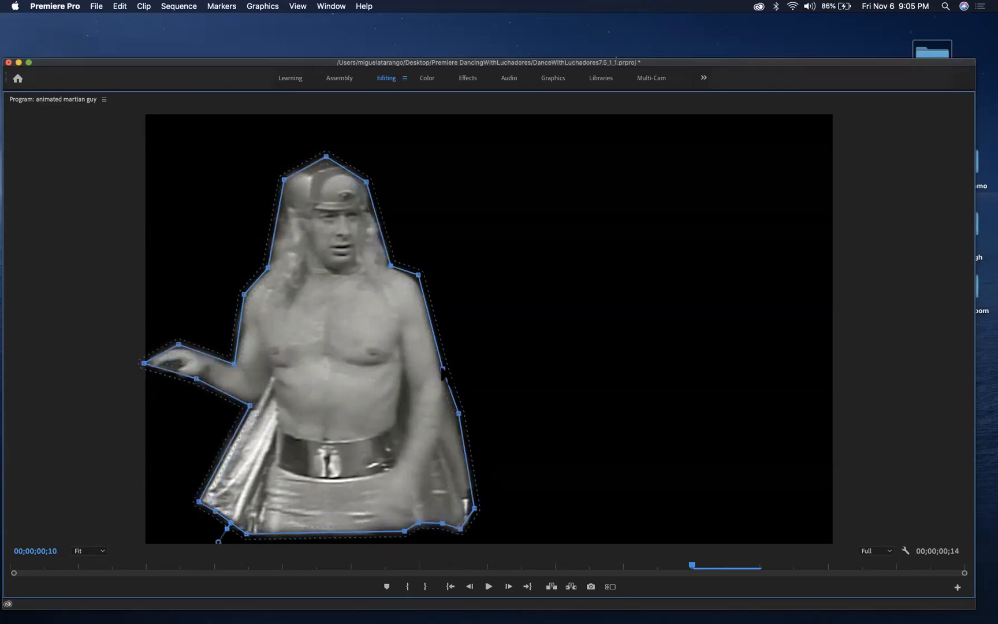
{"action": "left_click_drag", "start_coordinate": [443, 369], "coordinate": [441, 341]}
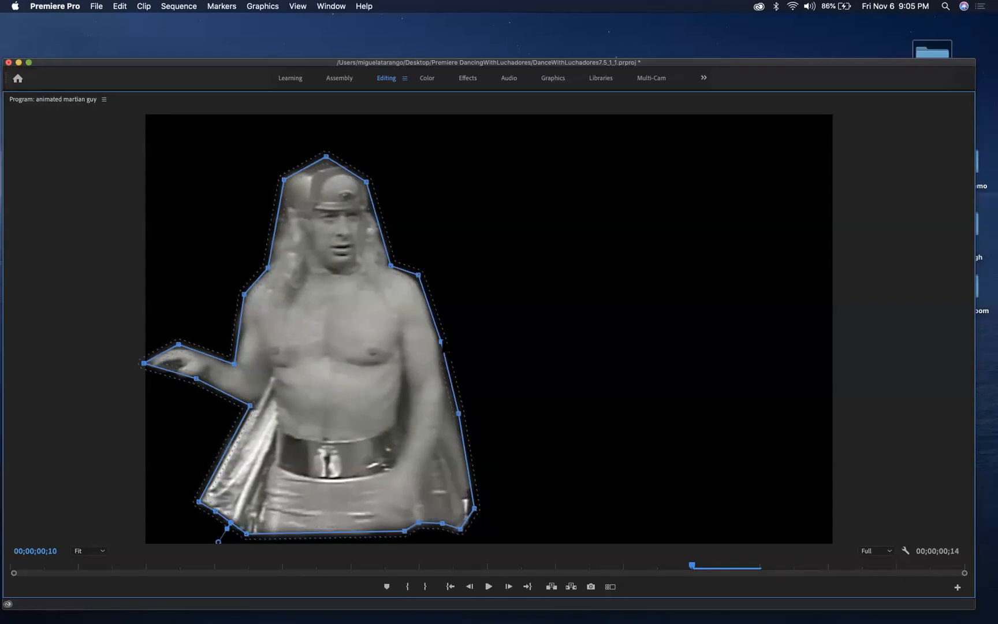
{"action": "left_click", "coordinate": [120, 6]}
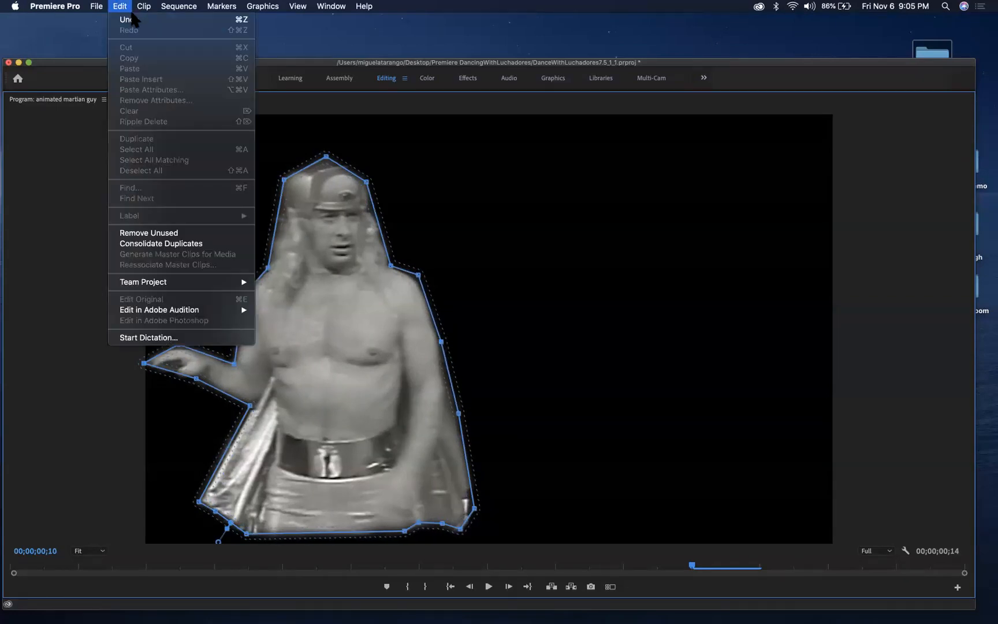
{"action": "left_click", "coordinate": [247, 22]}
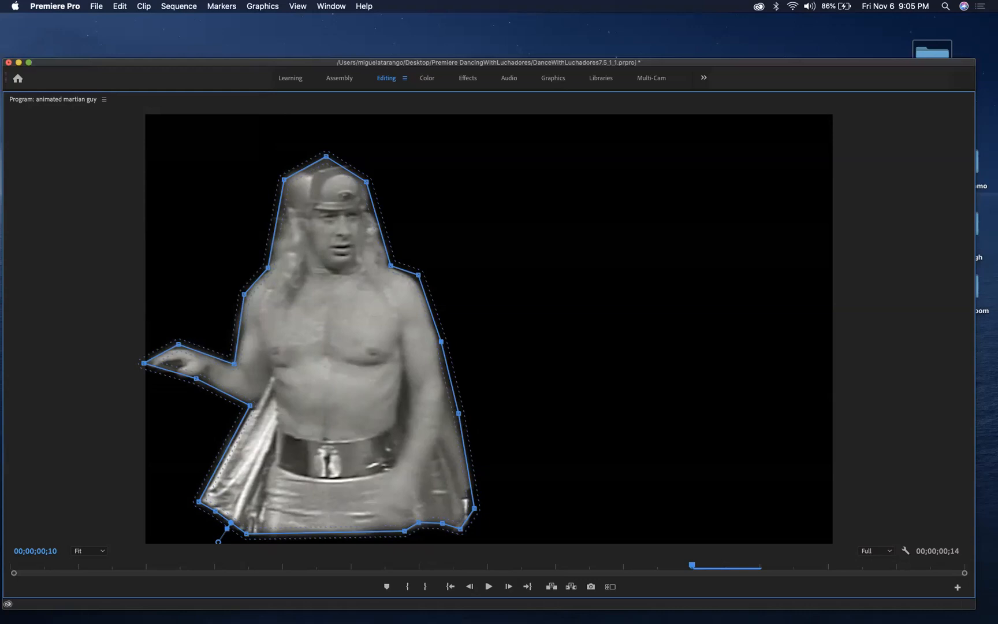
{"action": "left_click_drag", "start_coordinate": [459, 414], "coordinate": [446, 416]}
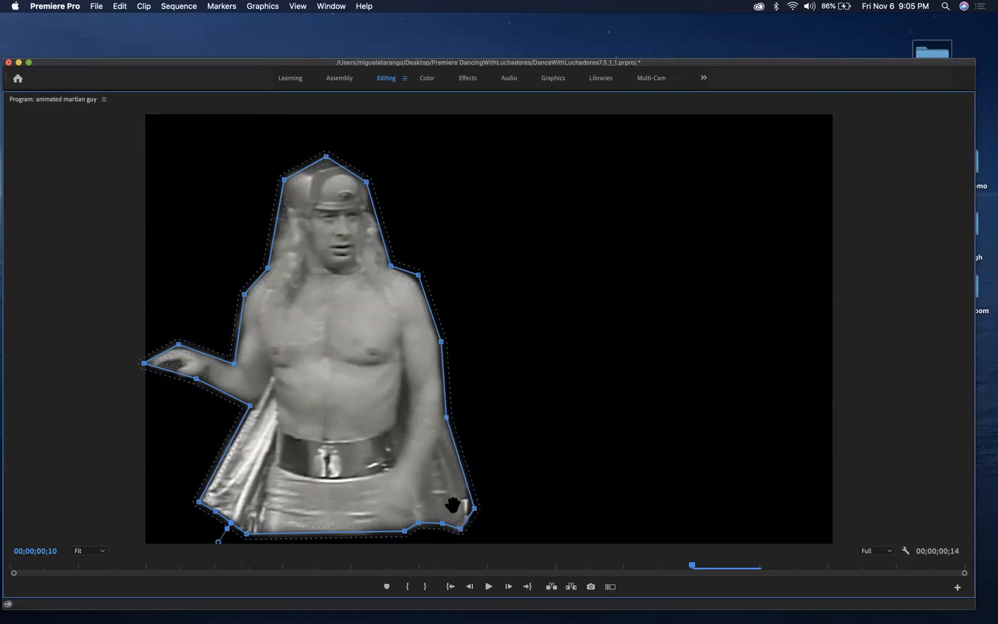
- Extend the mask's lower edge below the frame and fit its points around the image-right cape corner at 00;00;00;10
{"action": "left_click_drag", "start_coordinate": [403, 530], "coordinate": [398, 545]}
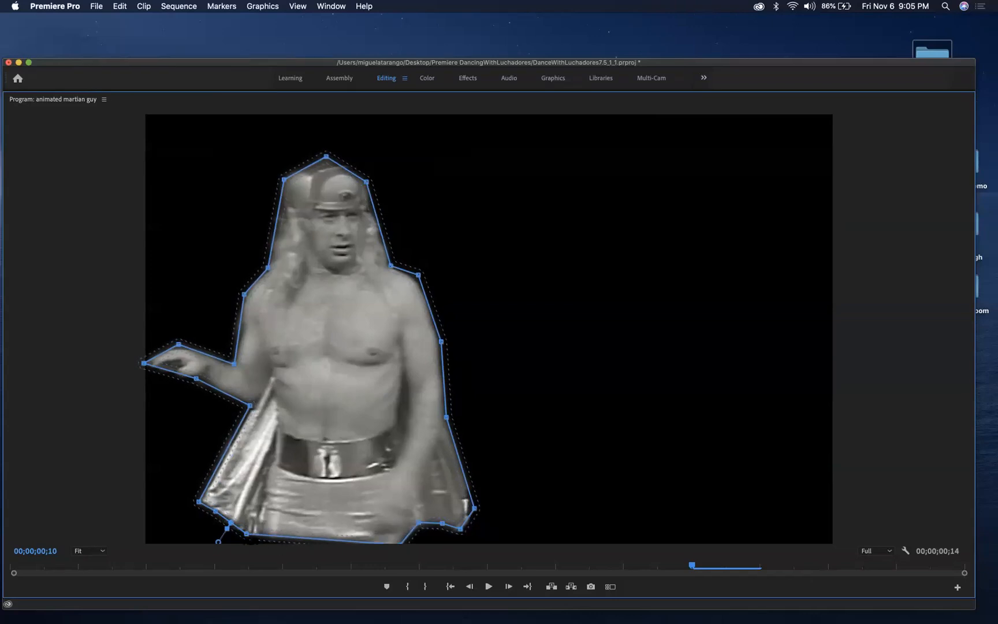
{"action": "left_click_drag", "start_coordinate": [256, 546], "coordinate": [258, 545]}
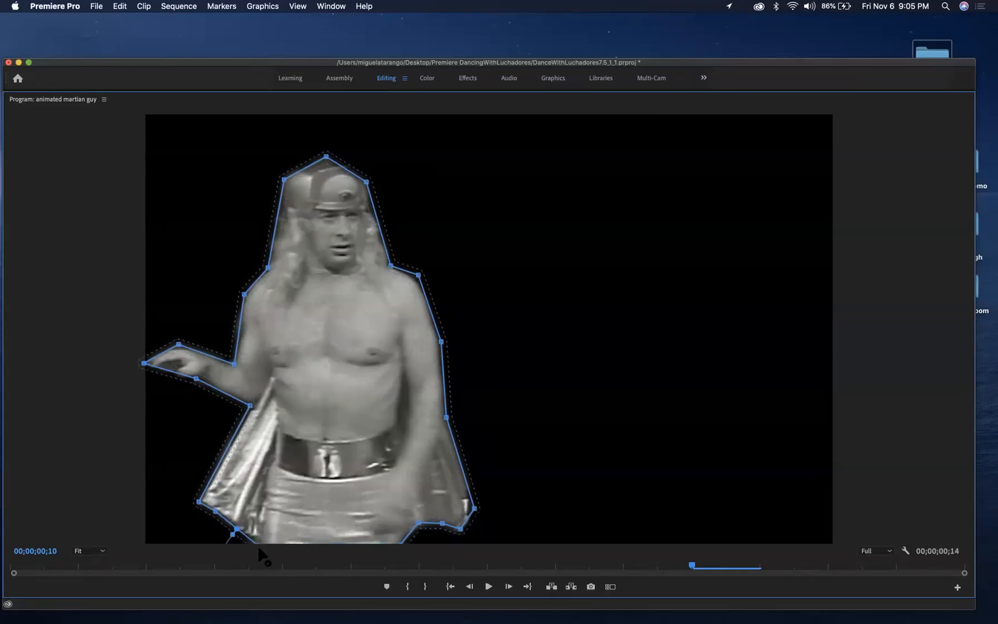
{"action": "left_click_drag", "start_coordinate": [419, 522], "coordinate": [485, 477]}
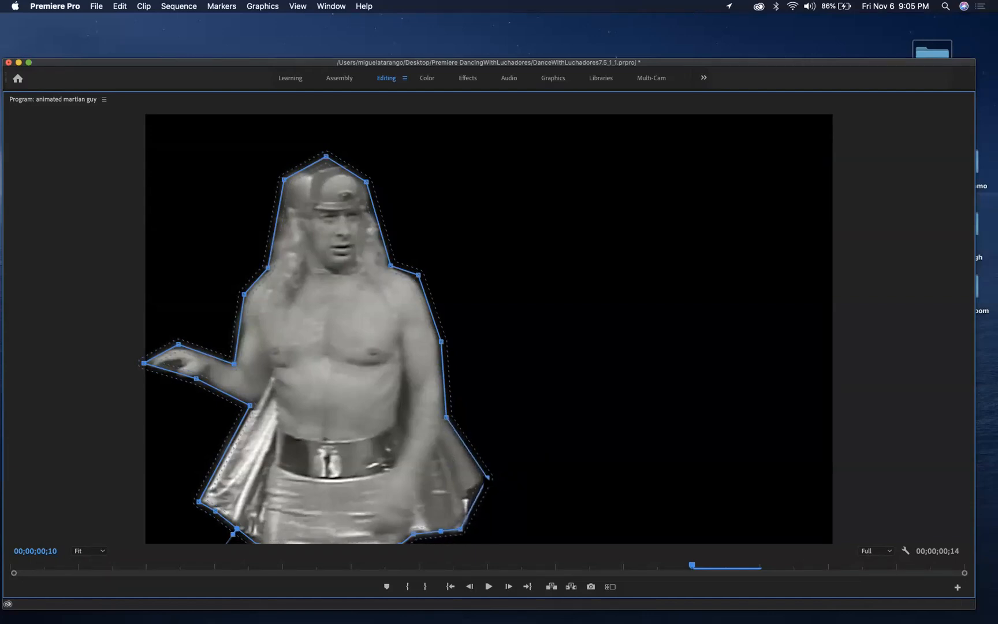
{"action": "mouse_move", "coordinate": [461, 527]}
{"action": "left_mouse_down"}
{"action": "mouse_move", "coordinate": [465, 506]}
{"action": "mouse_move", "coordinate": [465, 517]}
{"action": "left_mouse_up"}
- Advance to 00;00;00;13 and shift the whole mask over the martian
{"action": "left_click", "coordinate": [509, 587]}
{"action": "left_click", "coordinate": [508, 587]}
{"action": "left_click", "coordinate": [508, 586]}
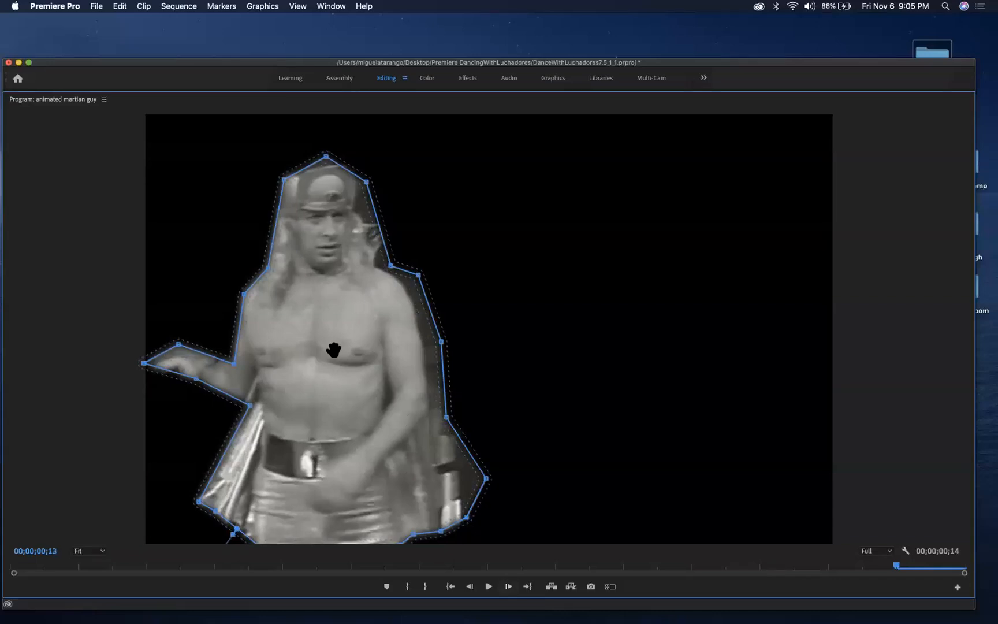
{"action": "mouse_move", "coordinate": [328, 341]}
{"action": "left_mouse_down"}
{"action": "mouse_move", "coordinate": [303, 305]}
{"action": "mouse_move", "coordinate": [316, 338]}
{"action": "left_mouse_up"}
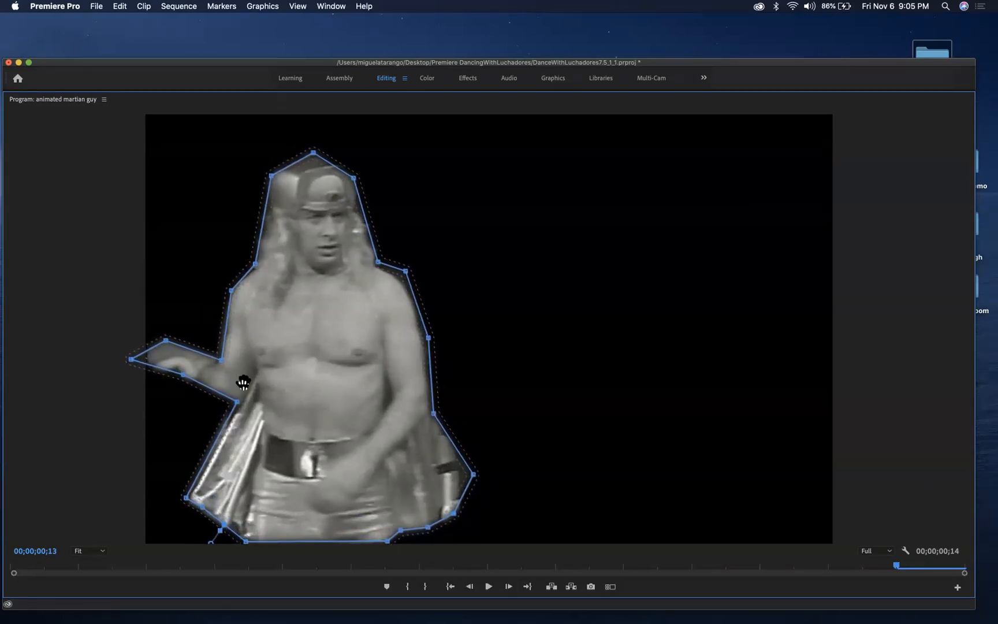
- Refit the mask points around the image-left elbow, hand and cape corner at 00;00;00;13, undoing a stray rotation of the mask
{"action": "left_click_drag", "start_coordinate": [220, 360], "coordinate": [192, 395]}
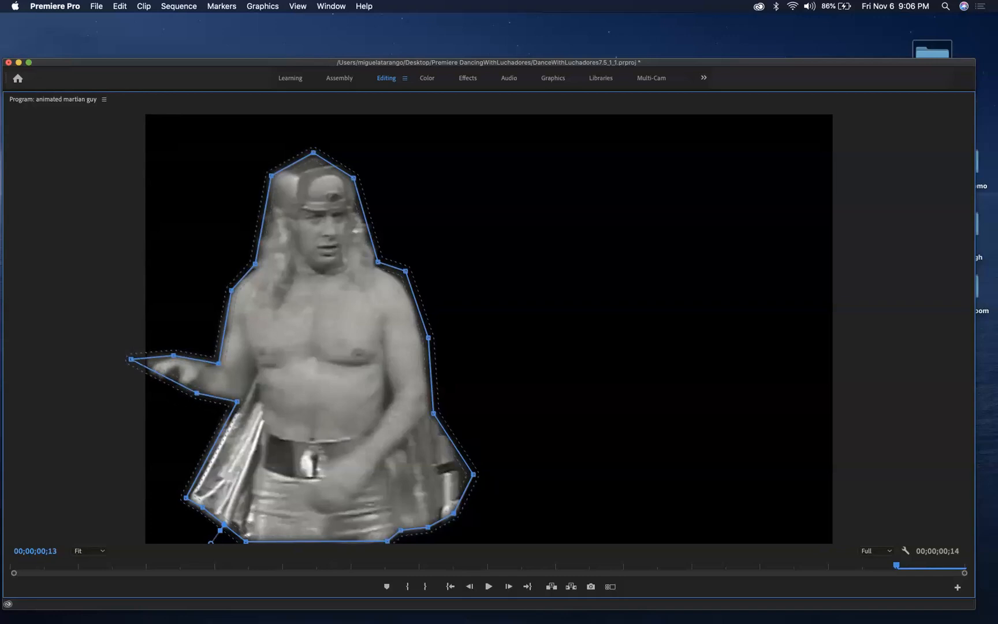
{"action": "left_click_drag", "start_coordinate": [131, 359], "coordinate": [134, 381]}
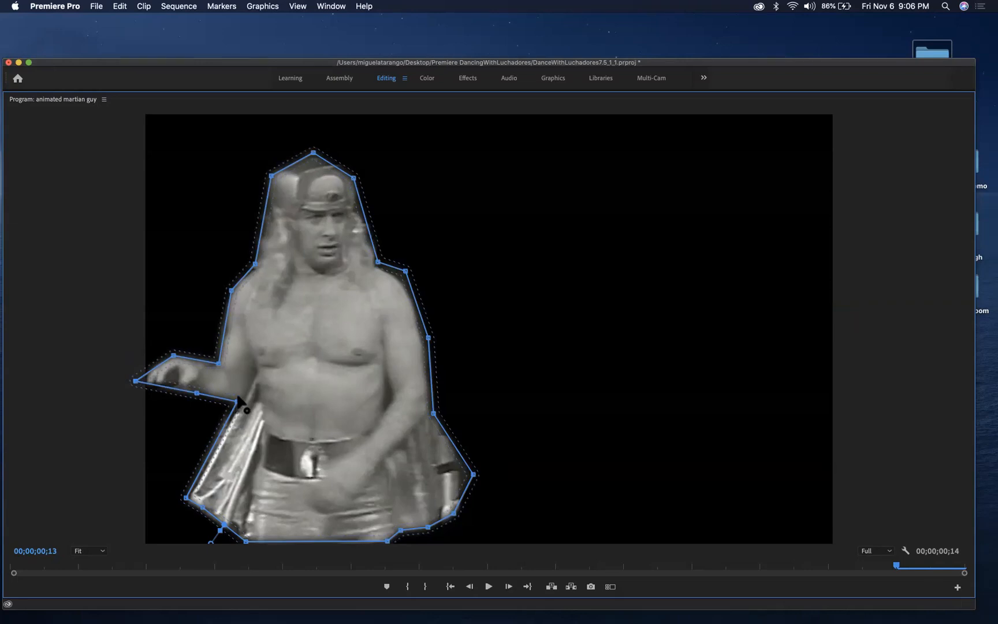
{"action": "left_click_drag", "start_coordinate": [237, 401], "coordinate": [232, 411]}
{"action": "left_click_drag", "start_coordinate": [182, 514], "coordinate": [150, 520]}
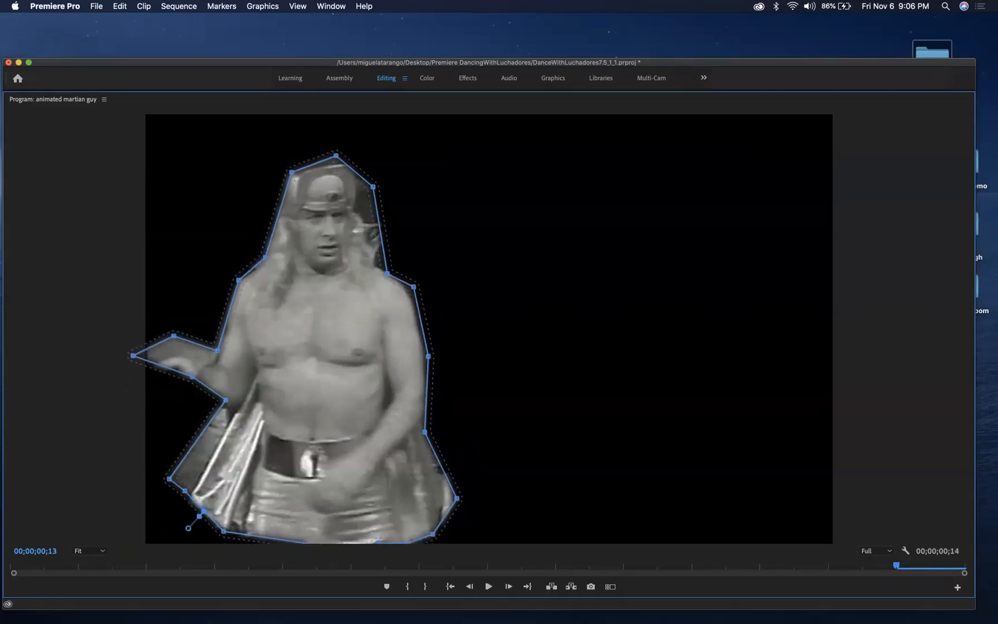
{"action": "key", "text": "super+z"}
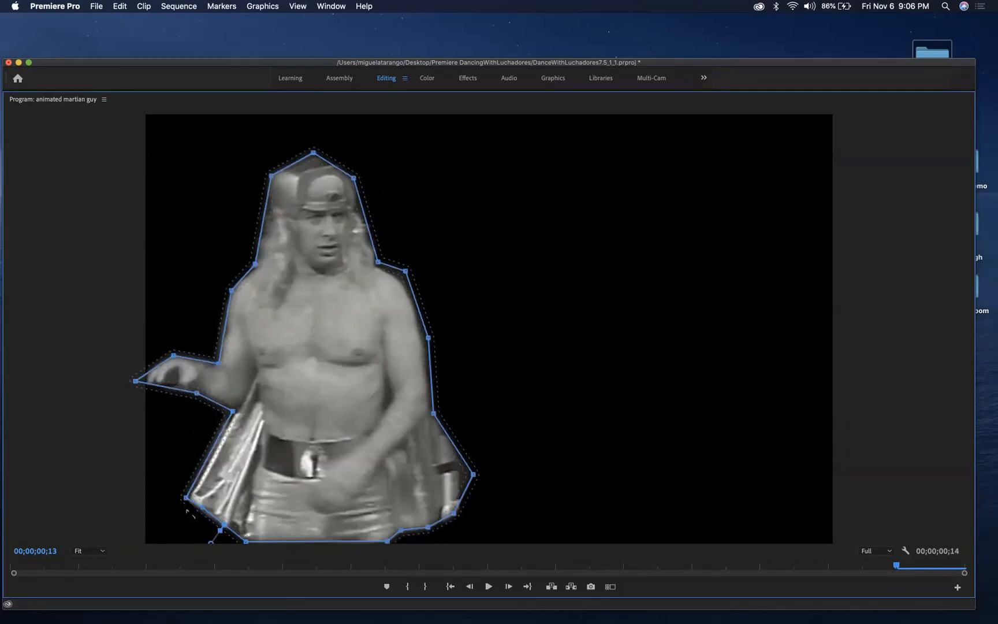
{"action": "left_click_drag", "start_coordinate": [186, 497], "coordinate": [184, 507]}
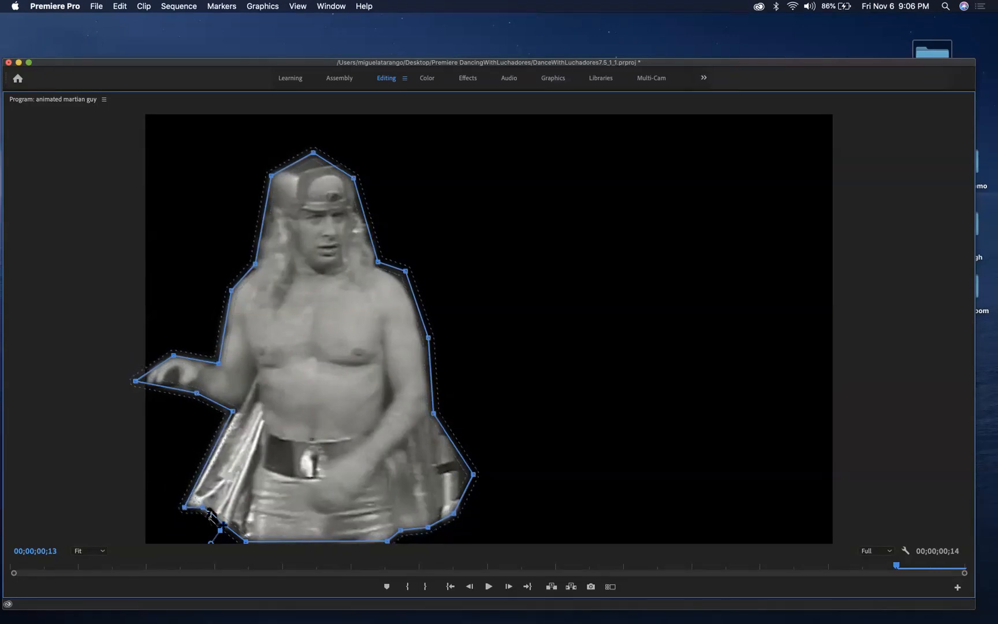
{"action": "left_click_drag", "start_coordinate": [202, 509], "coordinate": [201, 515]}
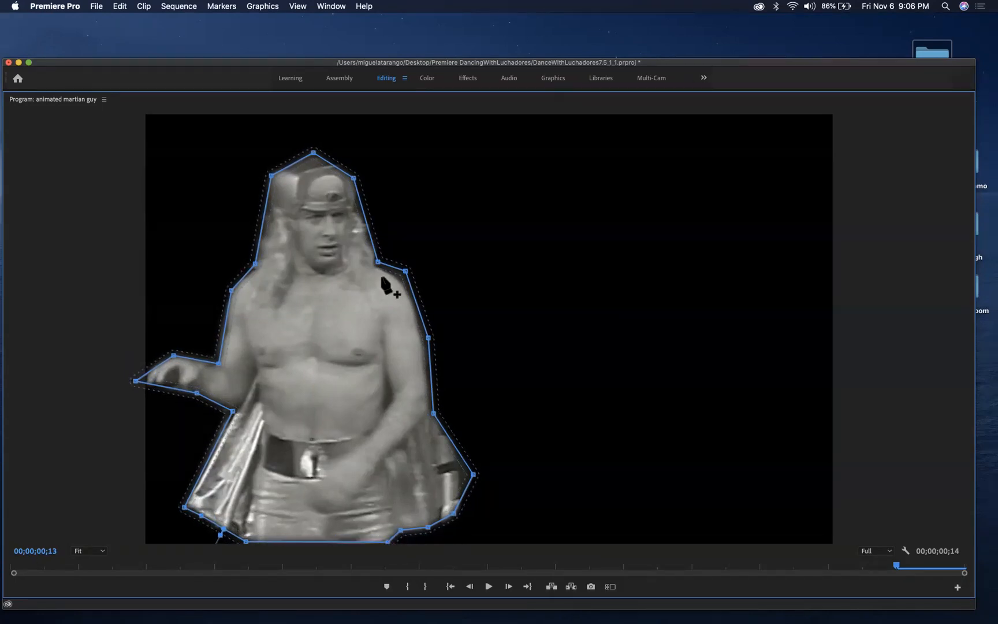
- Pull the mask points in along the image-right shoulder, arm and cape, down to the lower edge, at 00;00;00;13
{"action": "mouse_move", "coordinate": [406, 272]}
{"action": "left_mouse_down"}
{"action": "mouse_move", "coordinate": [409, 288]}
{"action": "mouse_move", "coordinate": [401, 277]}
{"action": "left_mouse_up"}
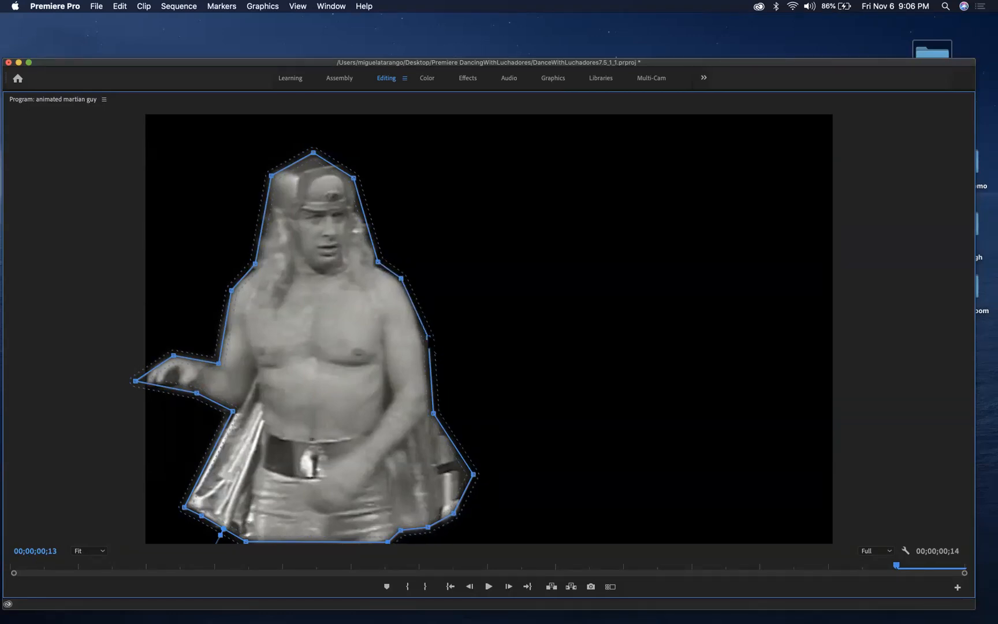
{"action": "left_click_drag", "start_coordinate": [428, 338], "coordinate": [430, 337]}
{"action": "mouse_move", "coordinate": [434, 414]}
{"action": "left_mouse_down"}
{"action": "mouse_move", "coordinate": [456, 402]}
{"action": "mouse_move", "coordinate": [430, 409]}
{"action": "left_mouse_up"}
{"action": "left_click_drag", "start_coordinate": [473, 474], "coordinate": [442, 475]}
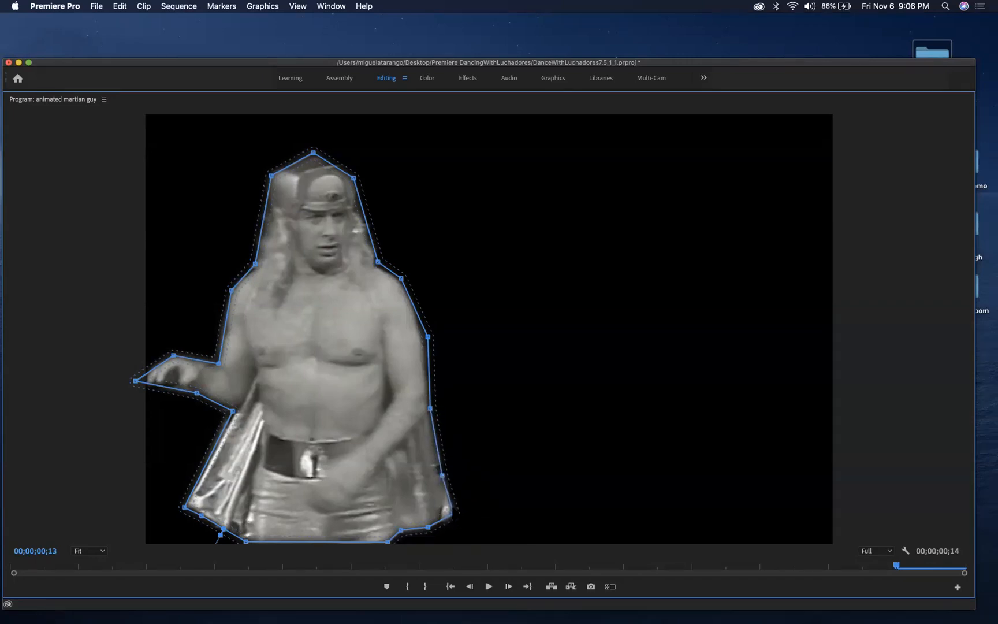
{"action": "left_click_drag", "start_coordinate": [452, 513], "coordinate": [405, 541]}
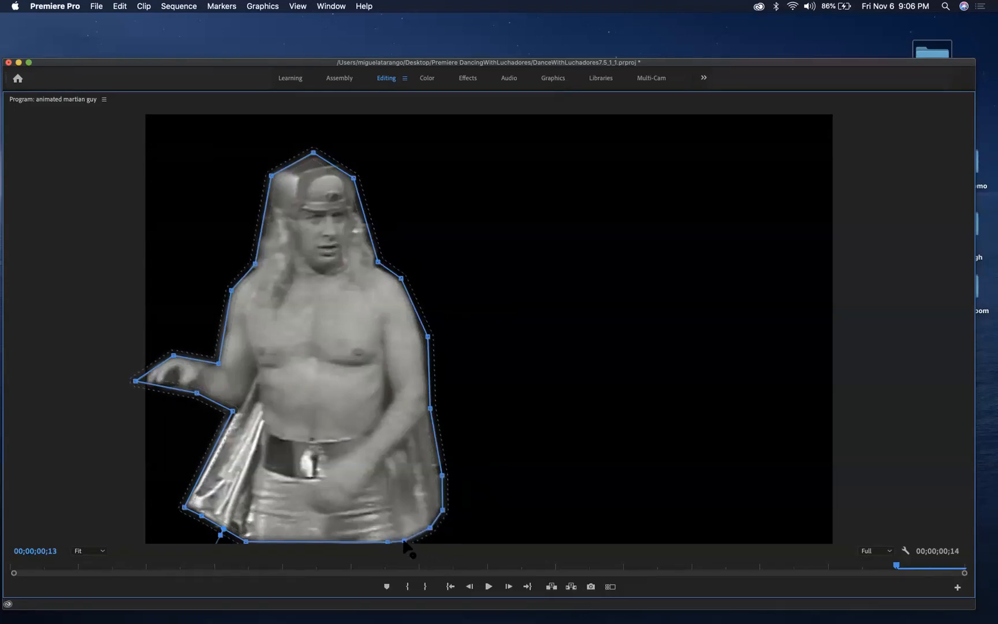
- Step back through the sequence from 00;00;00;14 to 00;00;00;00 and play it to review the animated mask
{"action": "left_click", "coordinate": [508, 586]}
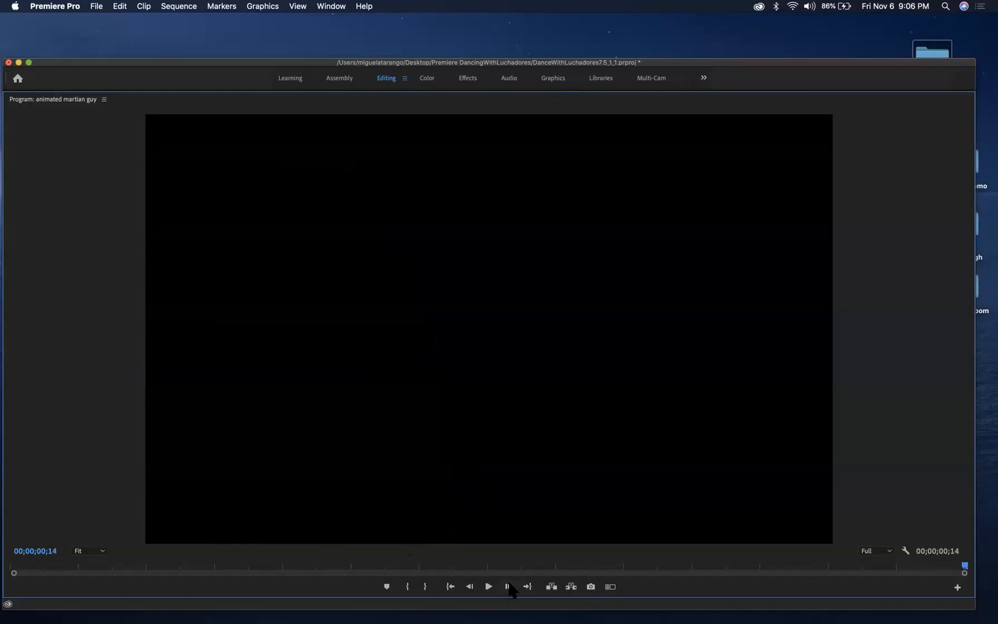
{"action": "left_click", "coordinate": [470, 586]}
{"action": "left_click", "coordinate": [470, 586]}
{"action": "left_click", "coordinate": [470, 586]}
{"action": "left_click", "coordinate": [470, 586]}
{"action": "left_click", "coordinate": [469, 586]}
{"action": "left_click", "coordinate": [470, 586]}
{"action": "left_click", "coordinate": [470, 586]}
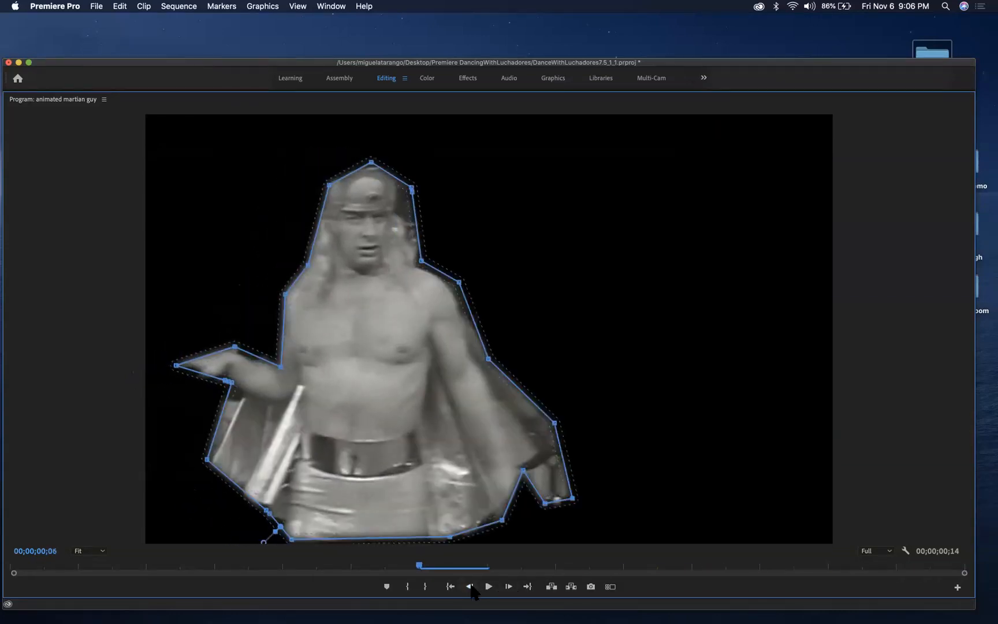
{"action": "left_click", "coordinate": [469, 586]}
{"action": "left_click", "coordinate": [469, 586]}
{"action": "left_click", "coordinate": [469, 586]}
{"action": "left_click", "coordinate": [470, 586]}
{"action": "left_click", "coordinate": [469, 586]}
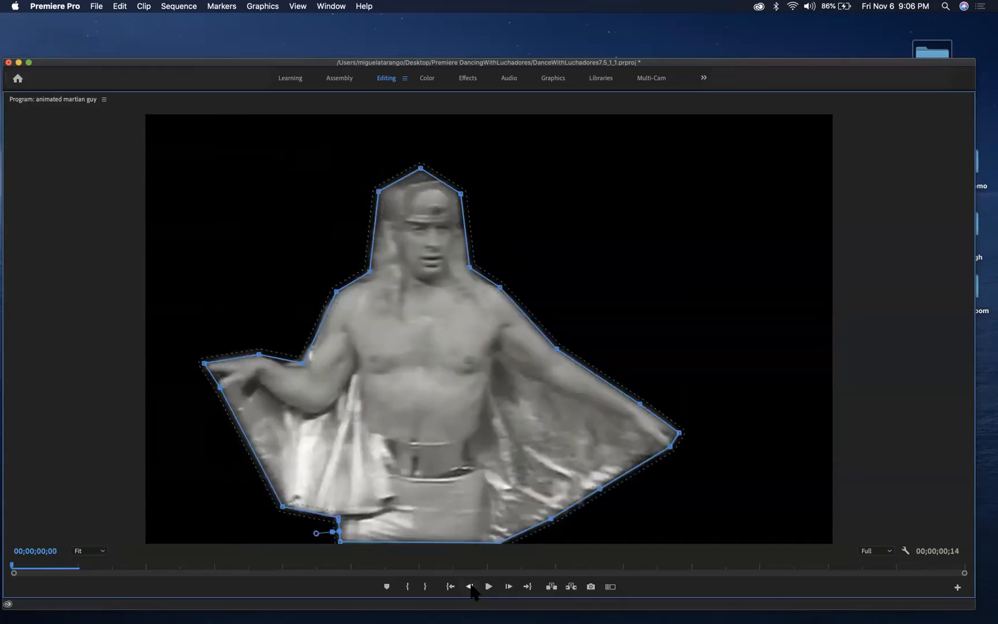
{"action": "left_click", "coordinate": [489, 586]}
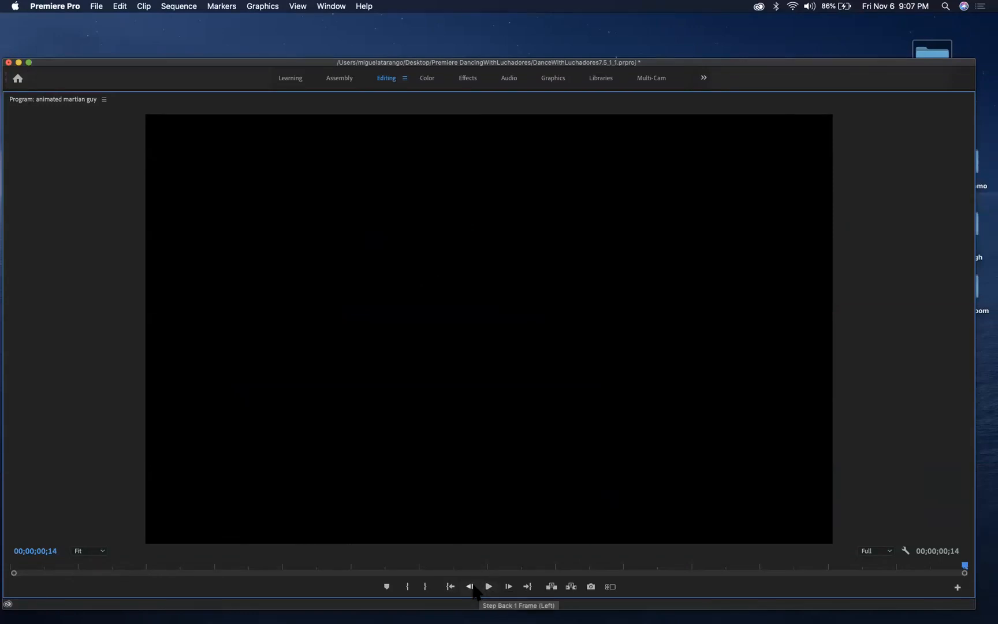
- Replay the martian sequence from its first frame, return to 00;00;00;00 and restore the Program Monitor to its normal size
{"action": "key", "text": "Up"}
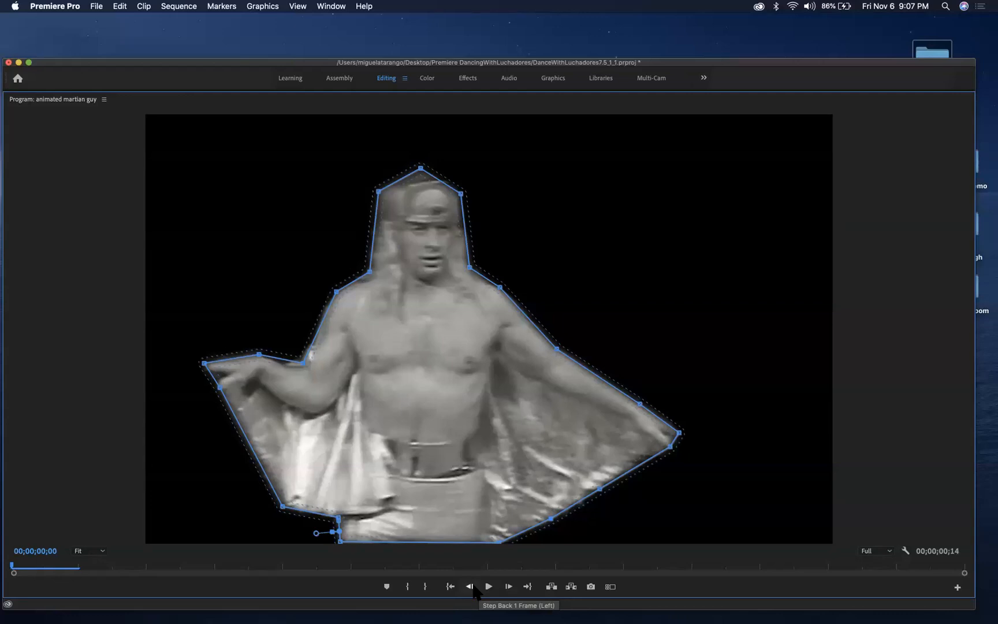
{"action": "key", "text": "space"}
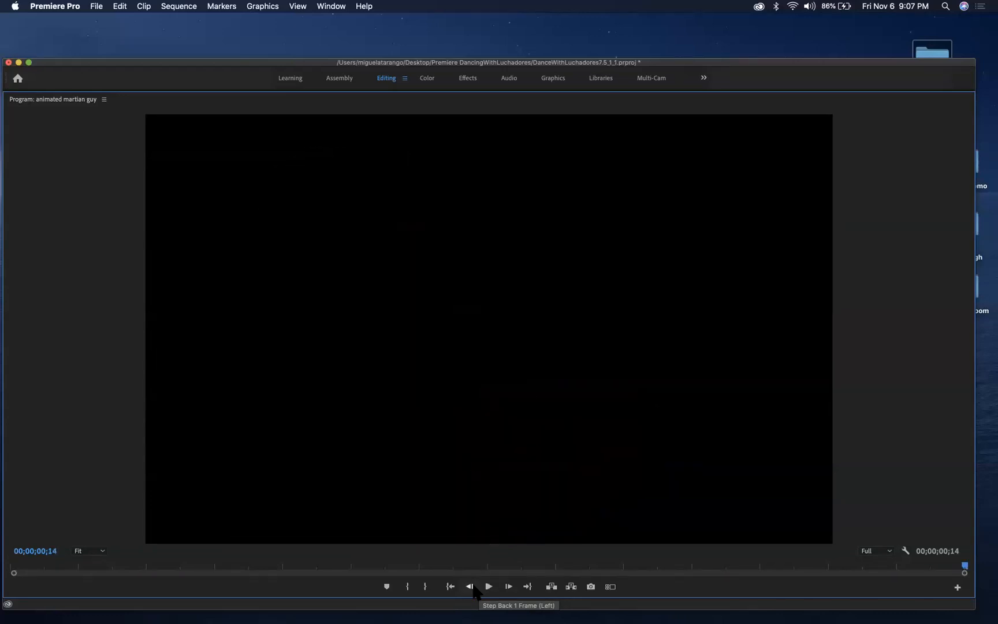
{"action": "key", "text": "Up"}
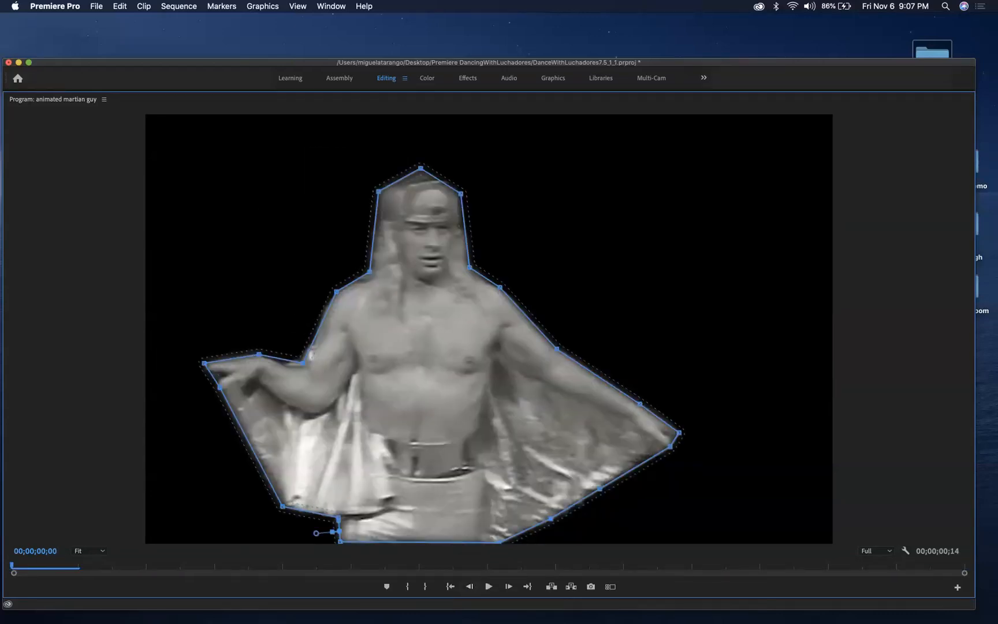
{"action": "key", "text": "grave"}
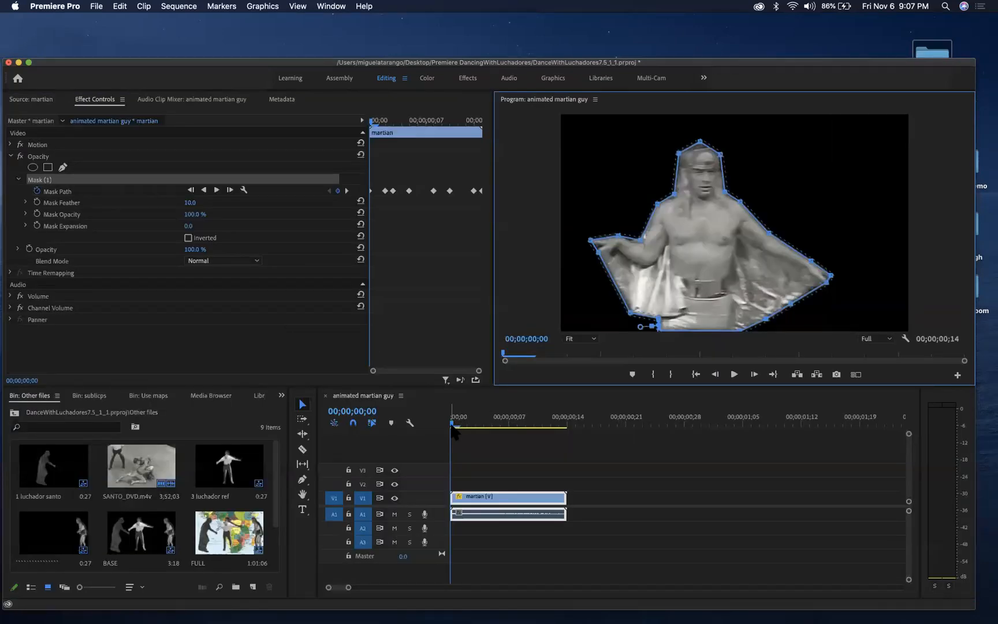
{"action": "left_click", "coordinate": [298, 7]}
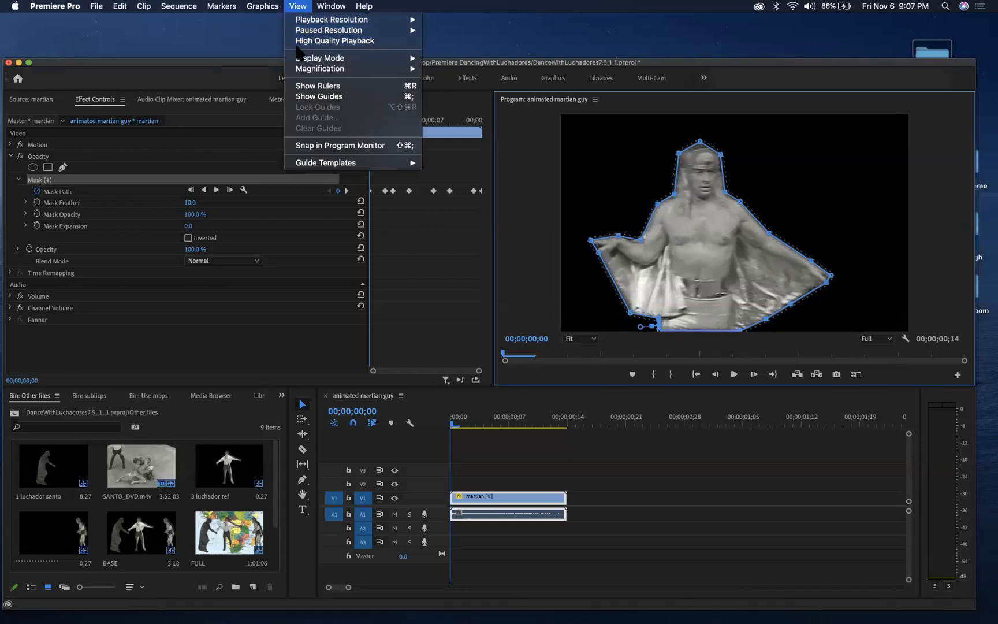
{"action": "mouse_move", "coordinate": [302, 23]}
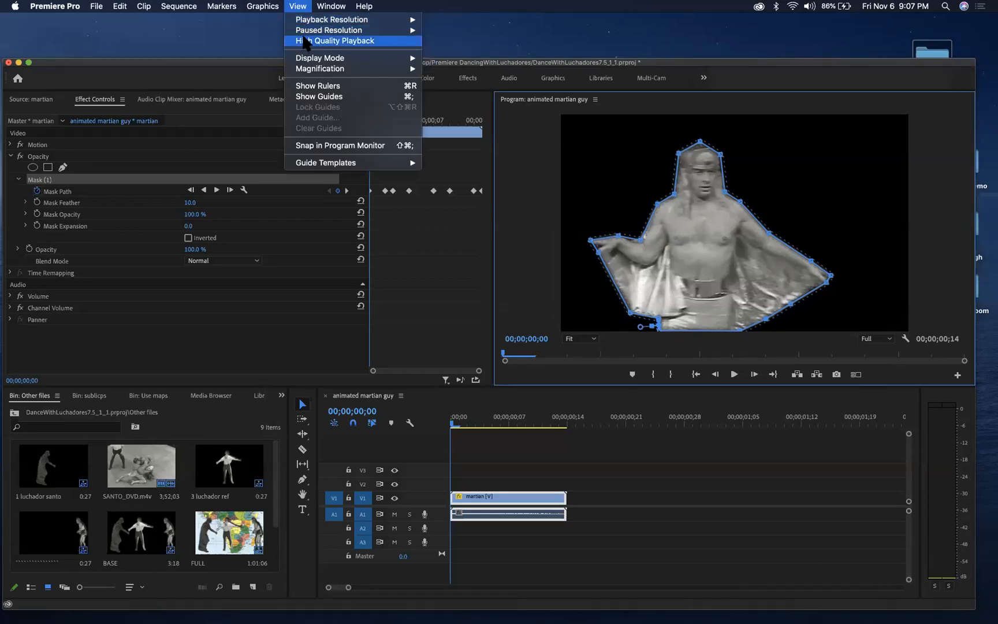
{"action": "mouse_move", "coordinate": [337, 7]}
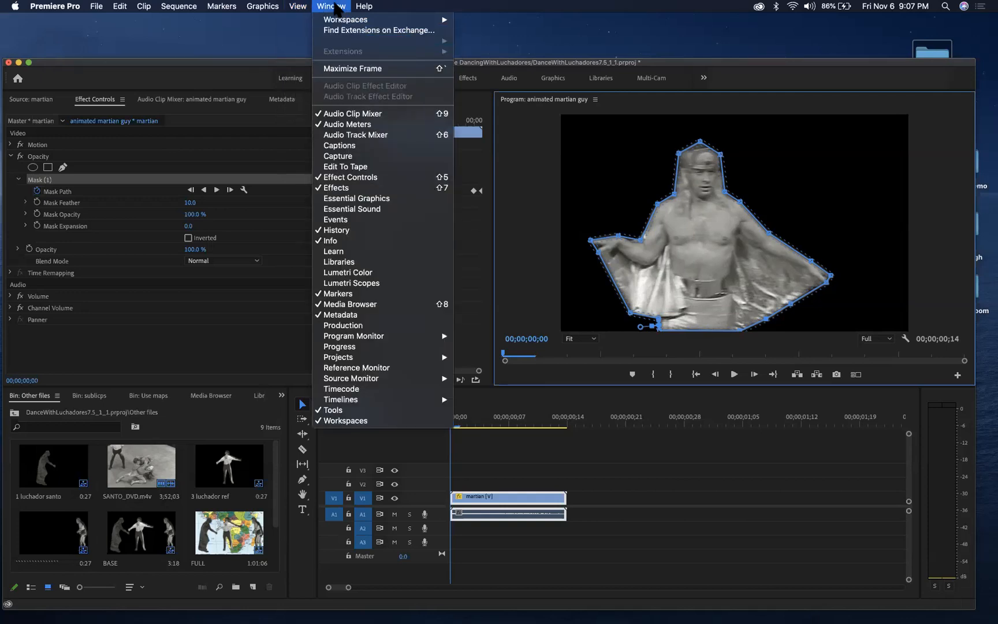
{"action": "mouse_move", "coordinate": [180, 7]}
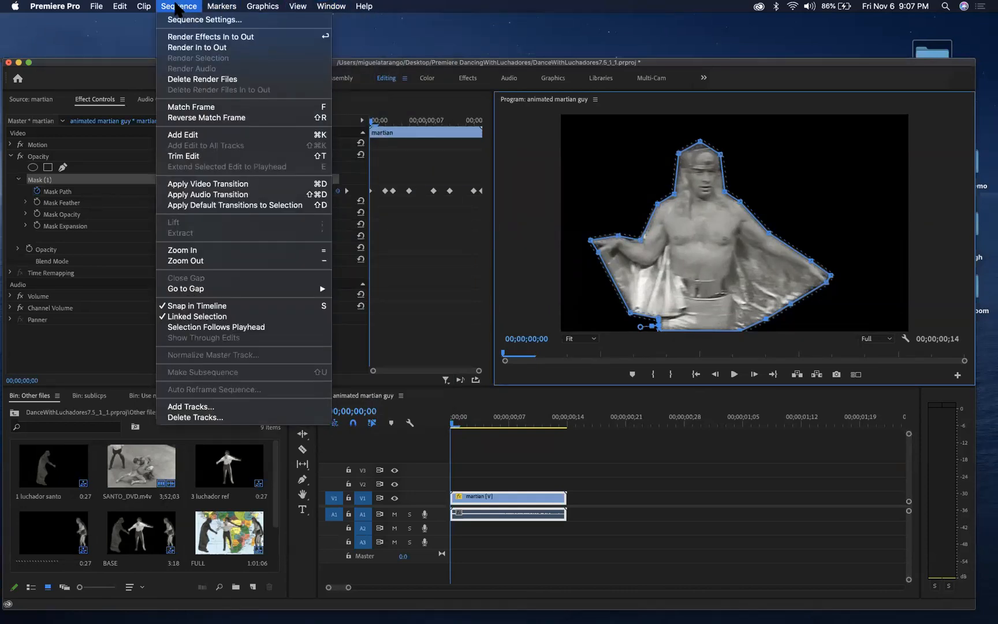
{"action": "mouse_move", "coordinate": [125, 8]}
{"action": "mouse_move", "coordinate": [193, 292]}
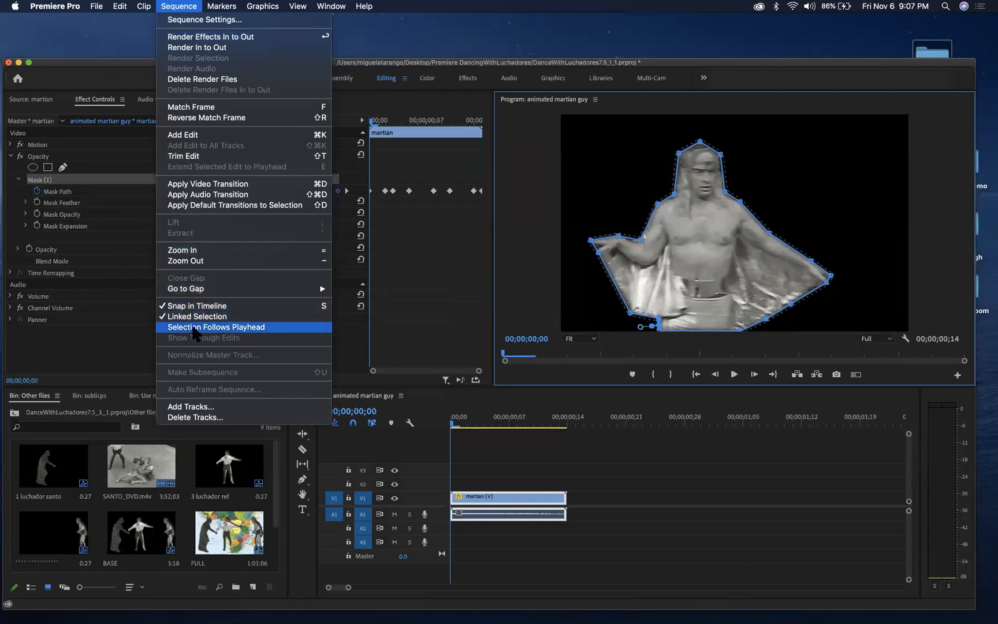
{"action": "mouse_move", "coordinate": [224, 7]}
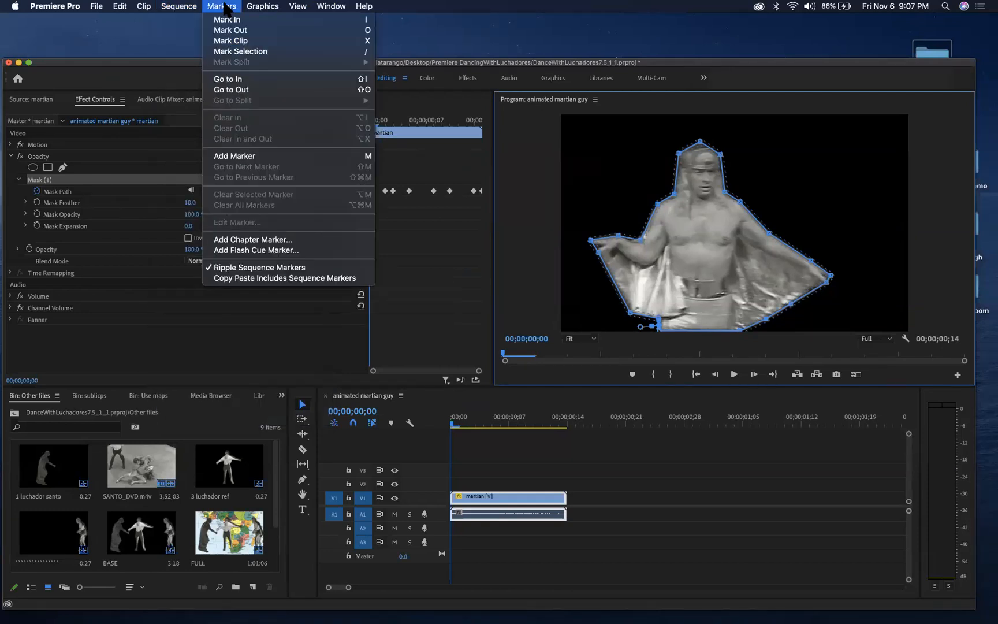
{"action": "mouse_move", "coordinate": [297, 8]}
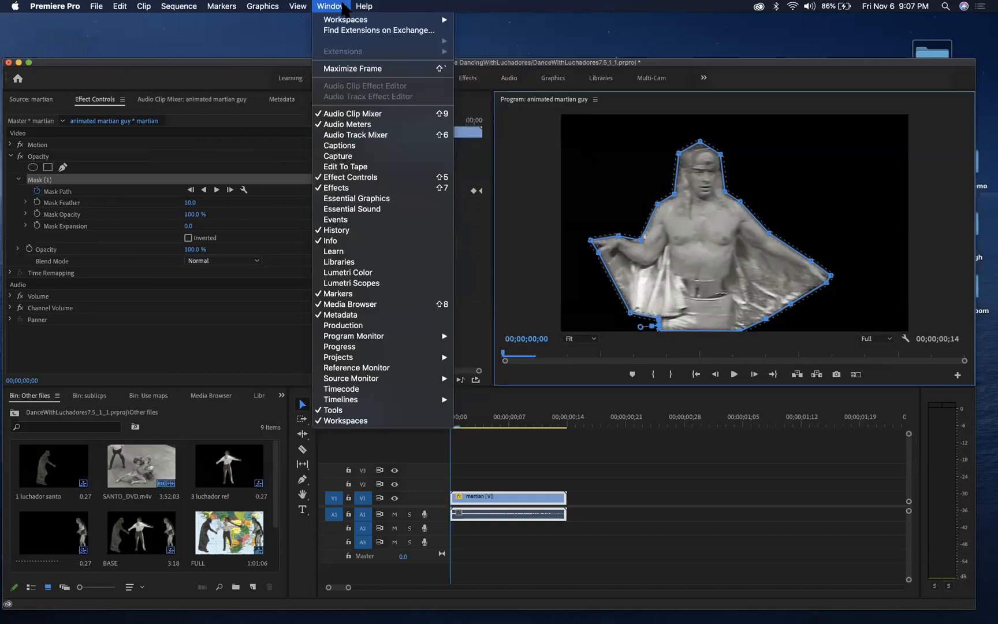
{"action": "left_click", "coordinate": [342, 10]}
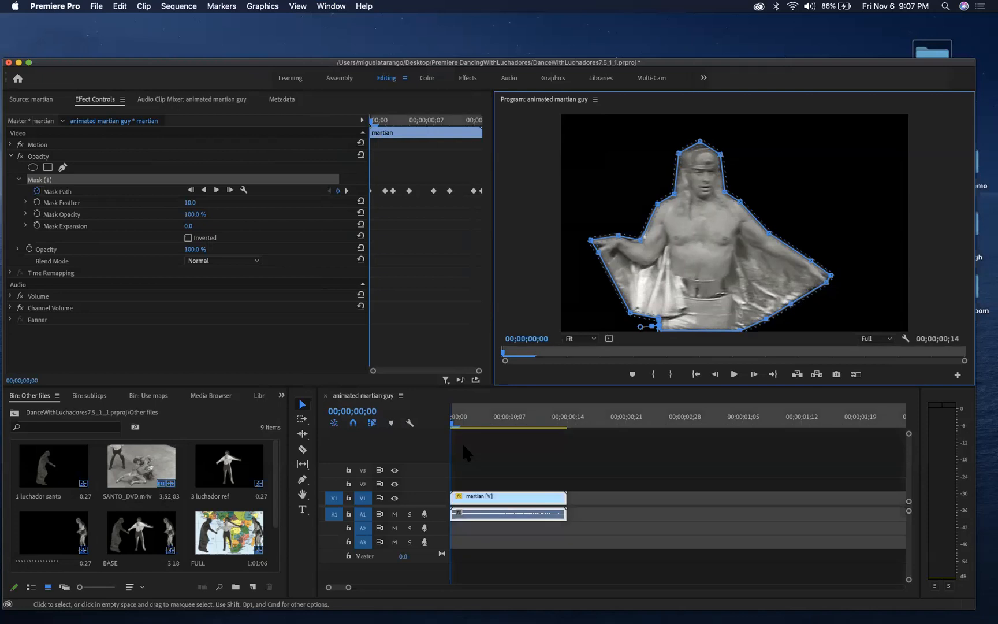
- Play the sequence to its end and mark the whole length of the martian clip as the In-to-Out range
{"action": "key", "text": "space"}
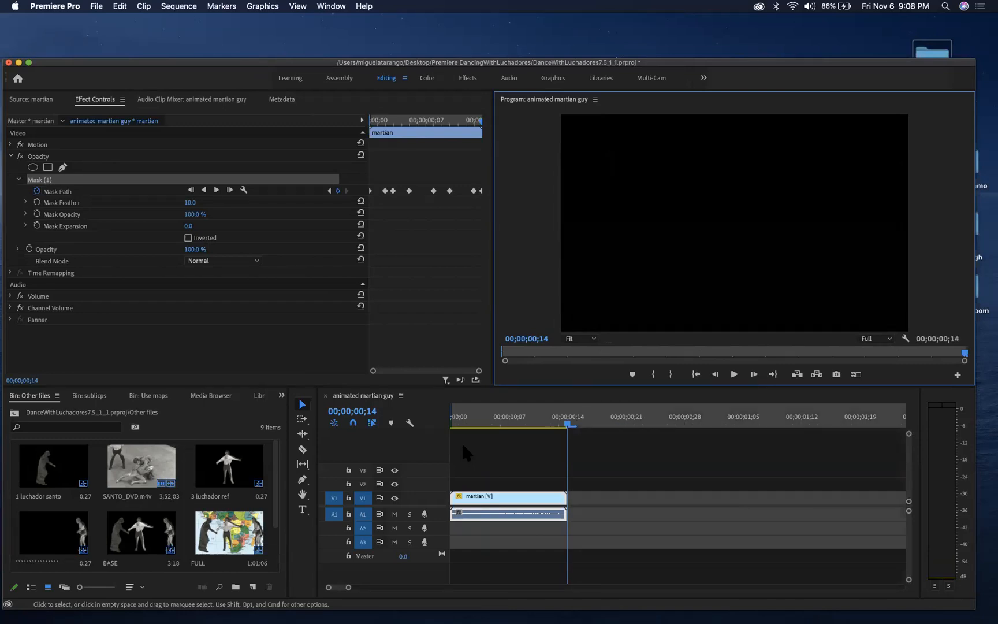
{"action": "left_click", "coordinate": [566, 421]}
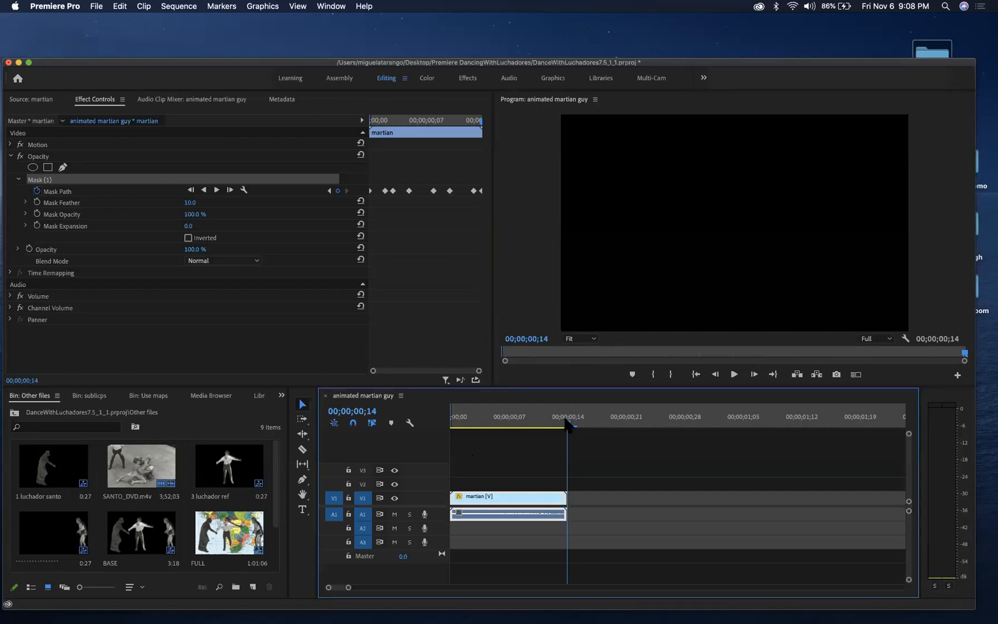
{"action": "key", "text": "Left"}
{"action": "key", "text": "Right"}
{"action": "key", "text": "Left"}
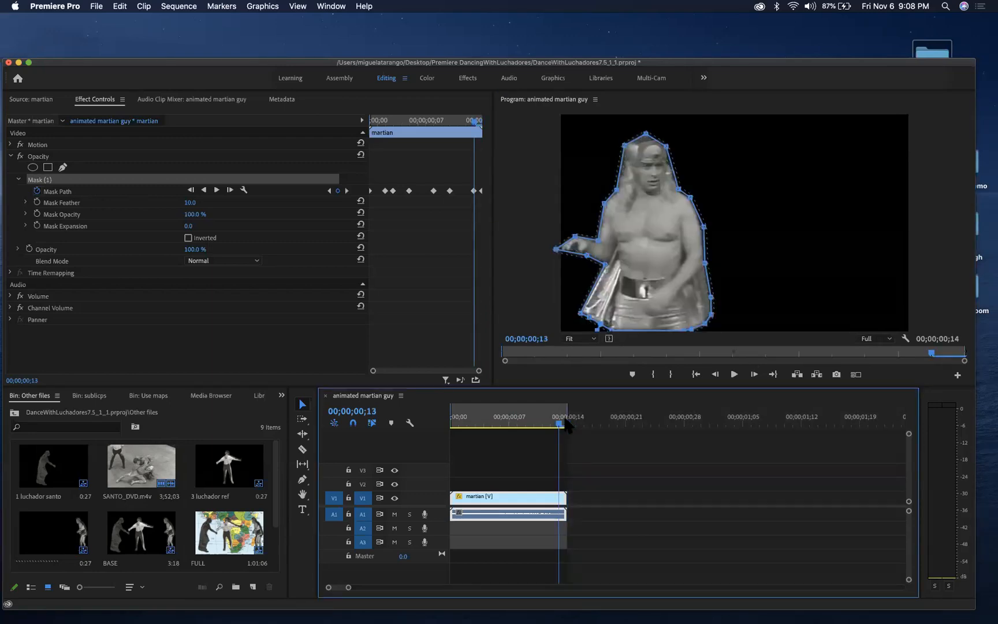
{"action": "key", "text": "Right"}
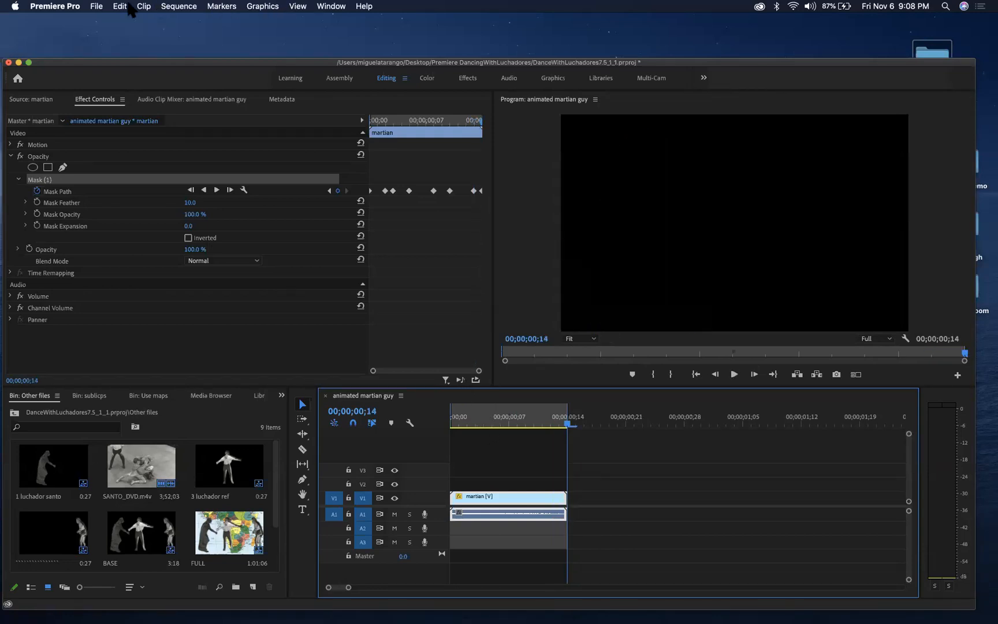
{"action": "left_click", "coordinate": [298, 6]}
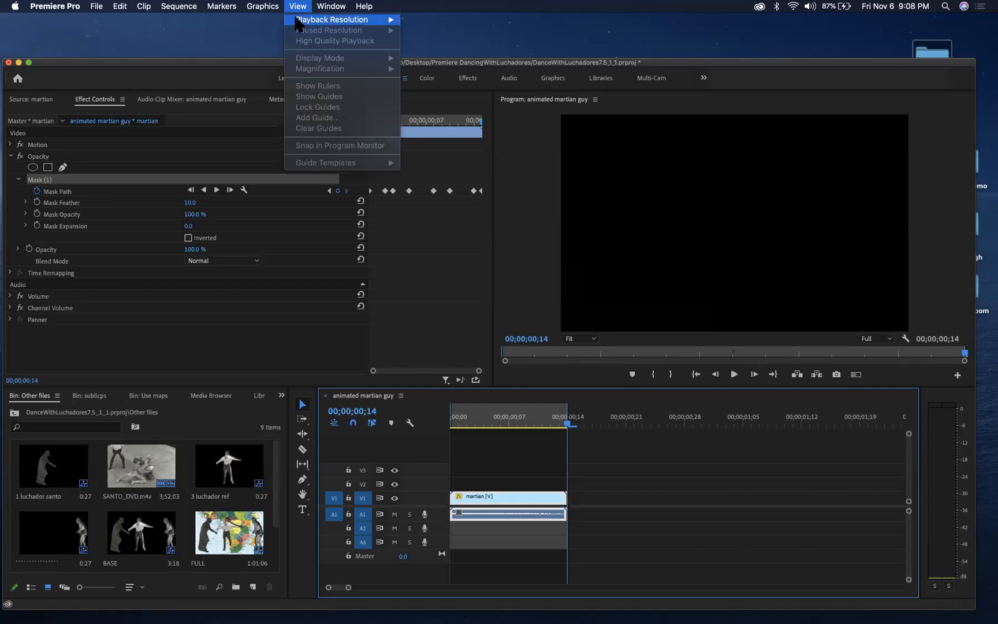
{"action": "mouse_move", "coordinate": [296, 22]}
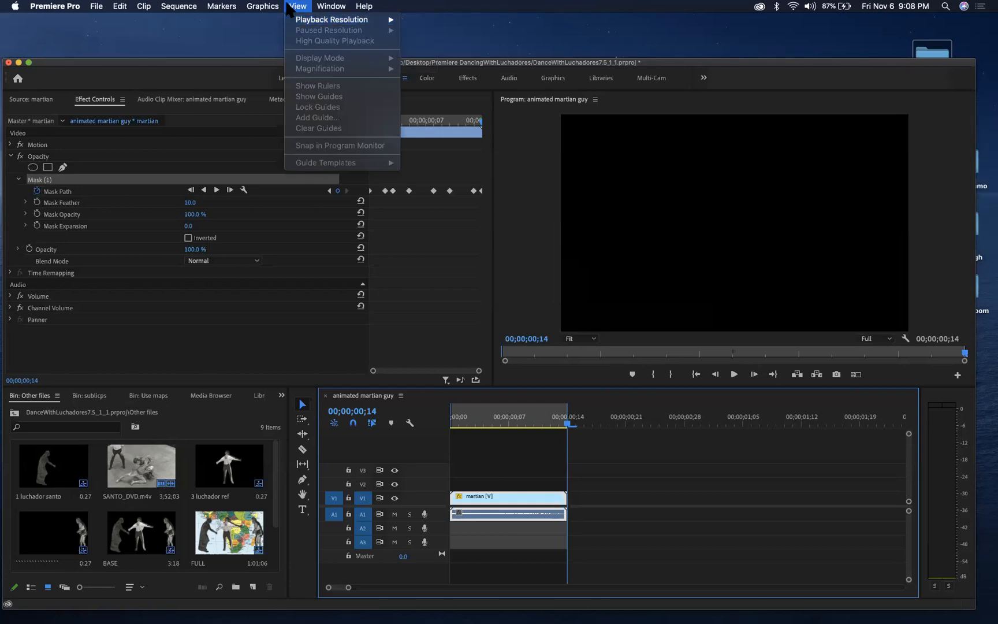
{"action": "left_click", "coordinate": [325, 7]}
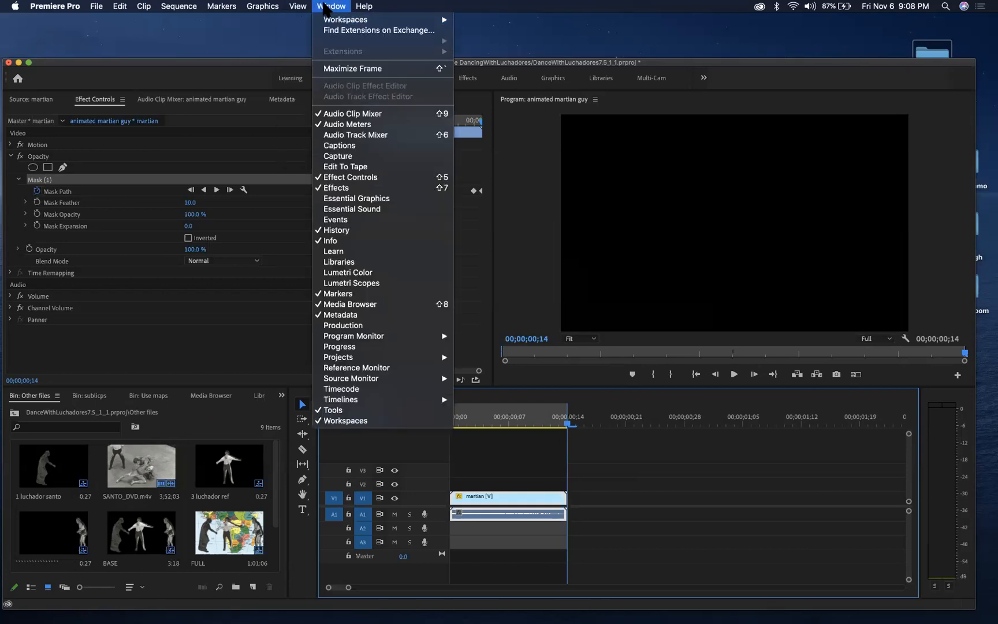
{"action": "mouse_move", "coordinate": [364, 7]}
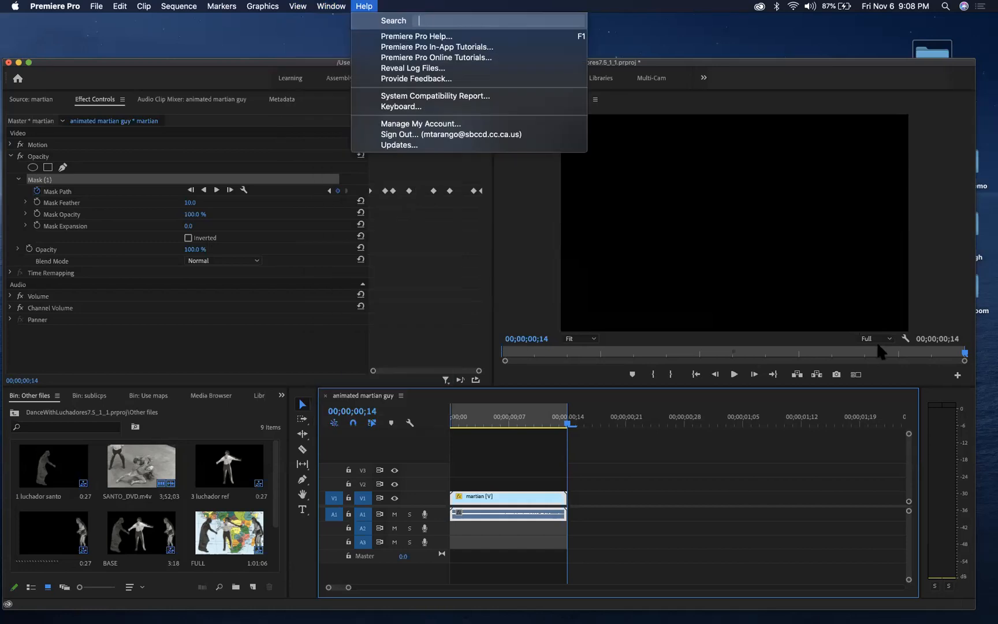
{"action": "left_click", "coordinate": [428, 7]}
{"action": "left_click", "coordinate": [321, 7]}
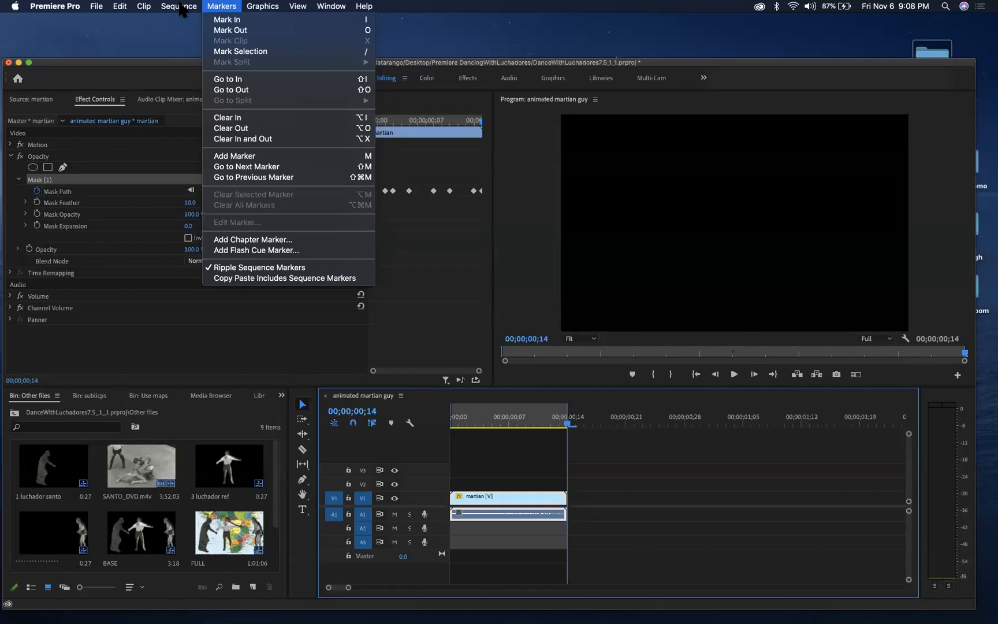
{"action": "mouse_move", "coordinate": [181, 8]}
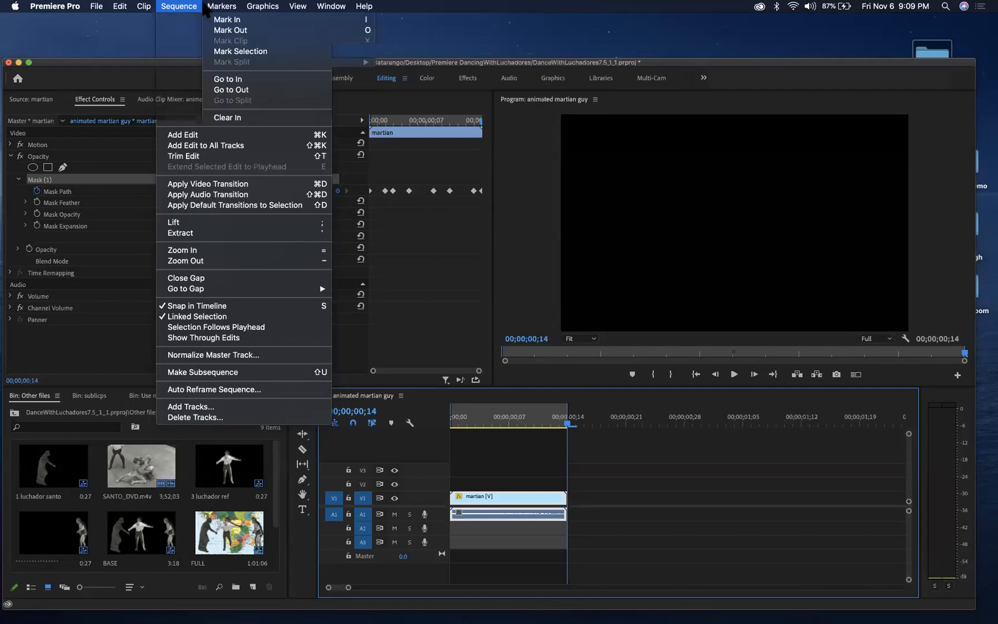
{"action": "mouse_move", "coordinate": [139, 8]}
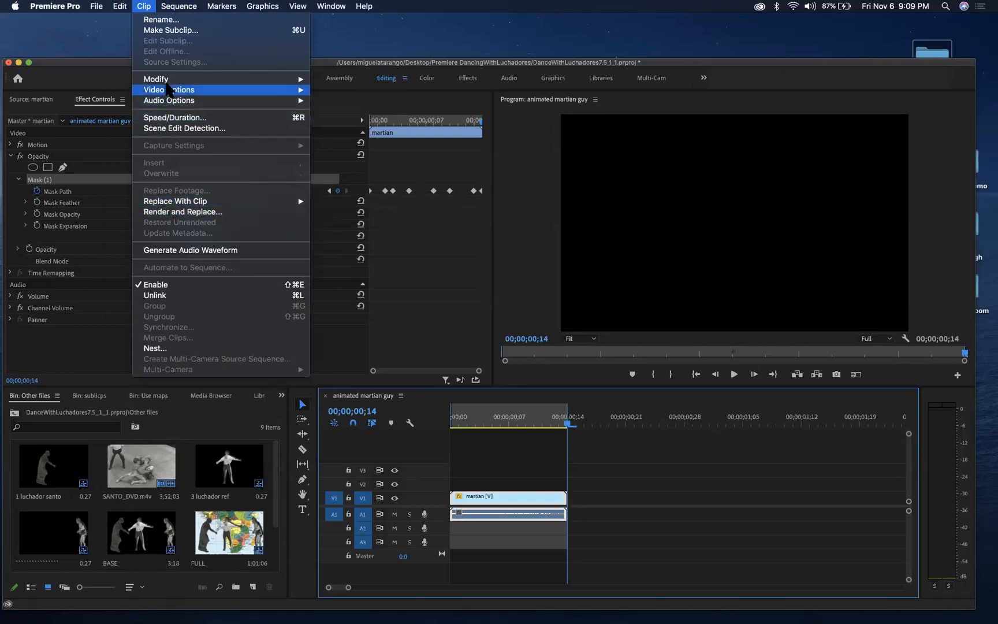
{"action": "mouse_move", "coordinate": [167, 93]}
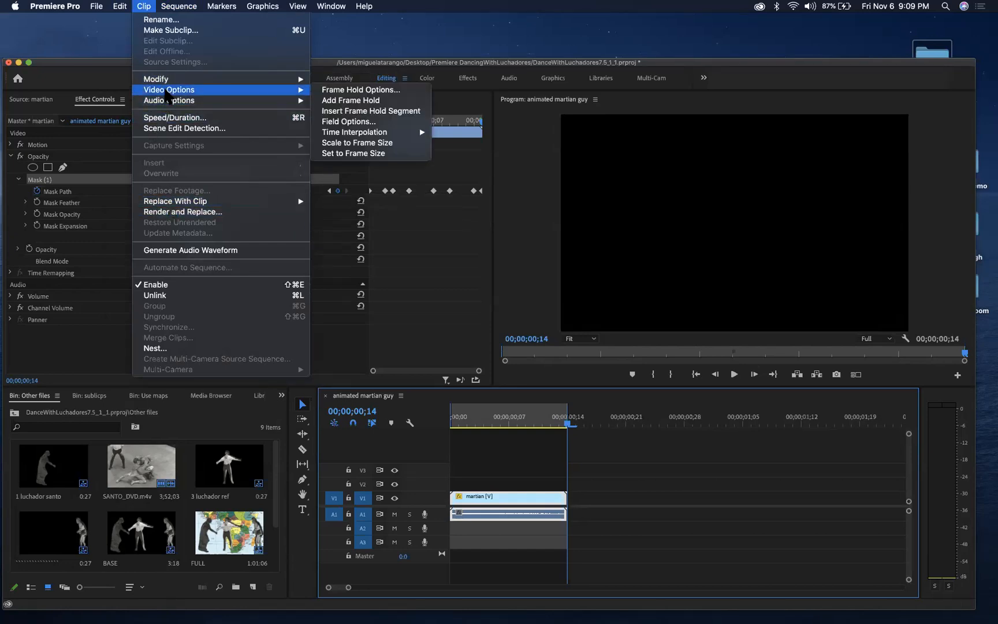
{"action": "left_click", "coordinate": [162, 7]}
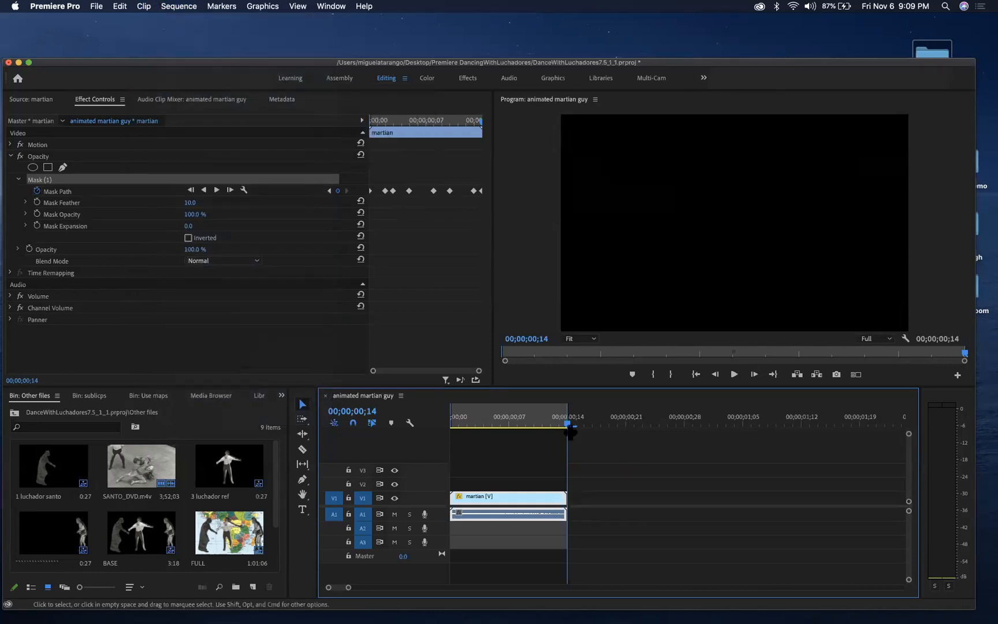
- Play the marked range again and check the time ruler's options without changing any
{"action": "key", "text": "space"}
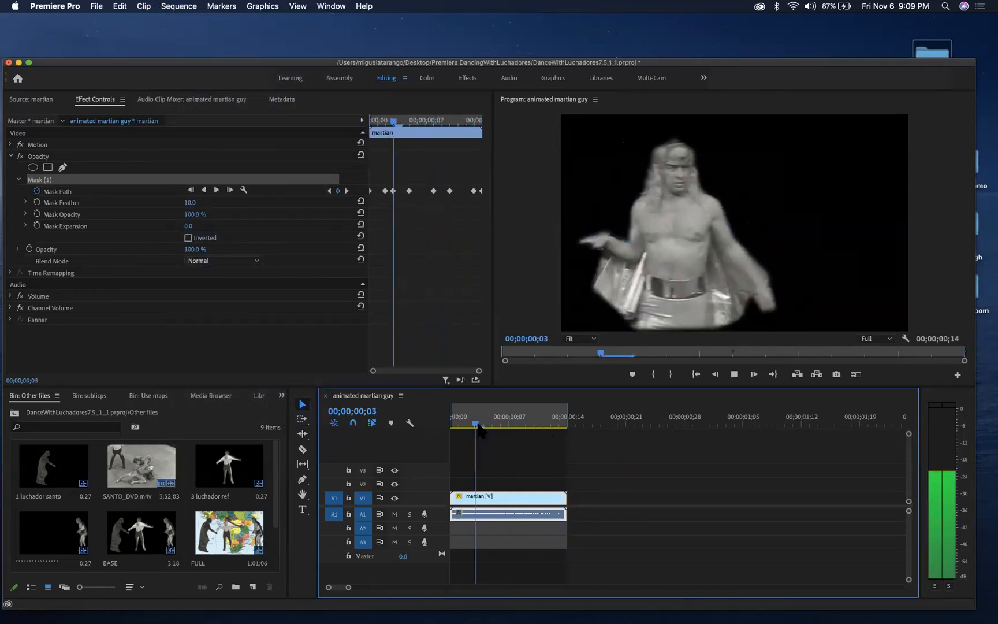
{"action": "right_click", "coordinate": [494, 407]}
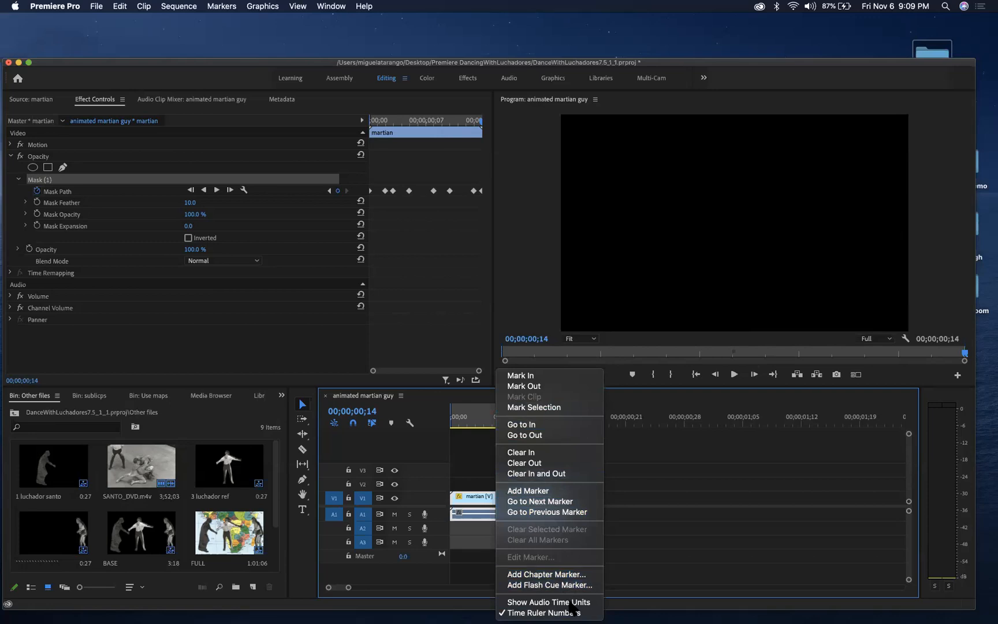
{"action": "key", "text": "Escape"}
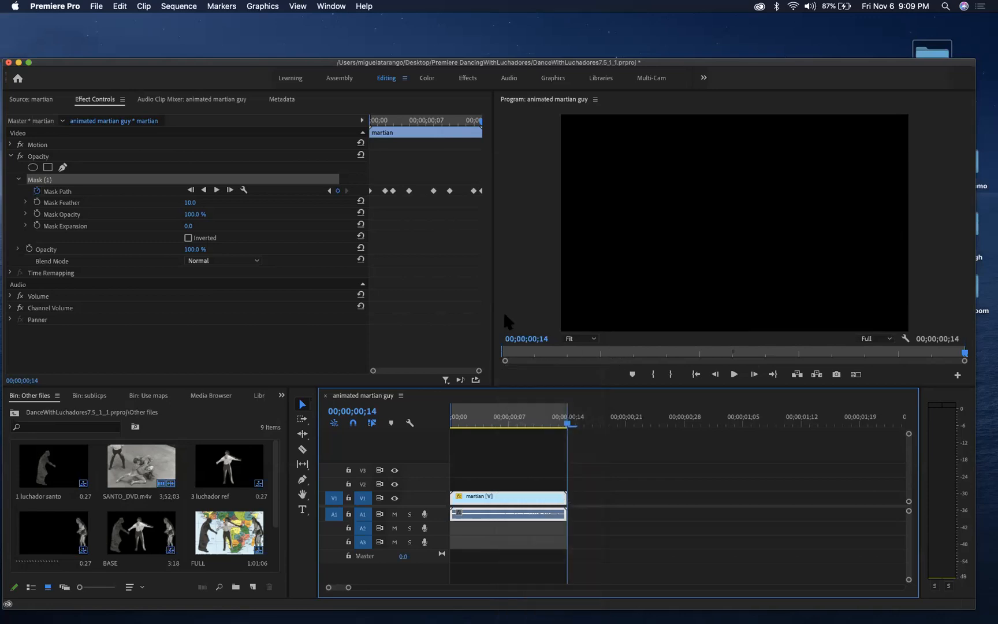
- Add the Loop Playback control to the Program Monitor's transport controls and accept the layout
{"action": "left_click", "coordinate": [957, 375]}
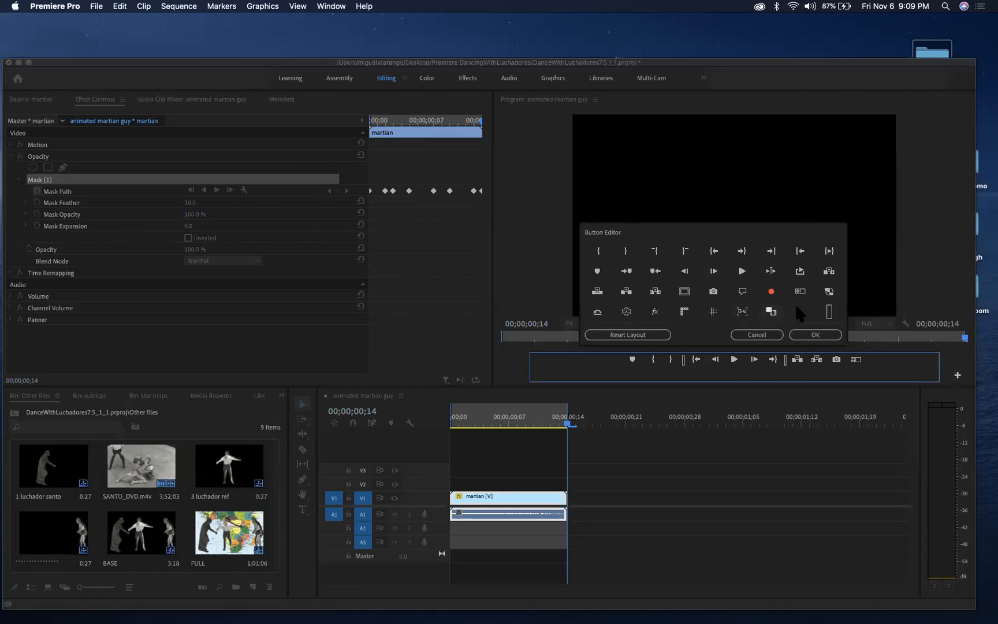
{"action": "left_click_drag", "start_coordinate": [805, 277], "coordinate": [742, 372]}
{"action": "left_click", "coordinate": [815, 334]}
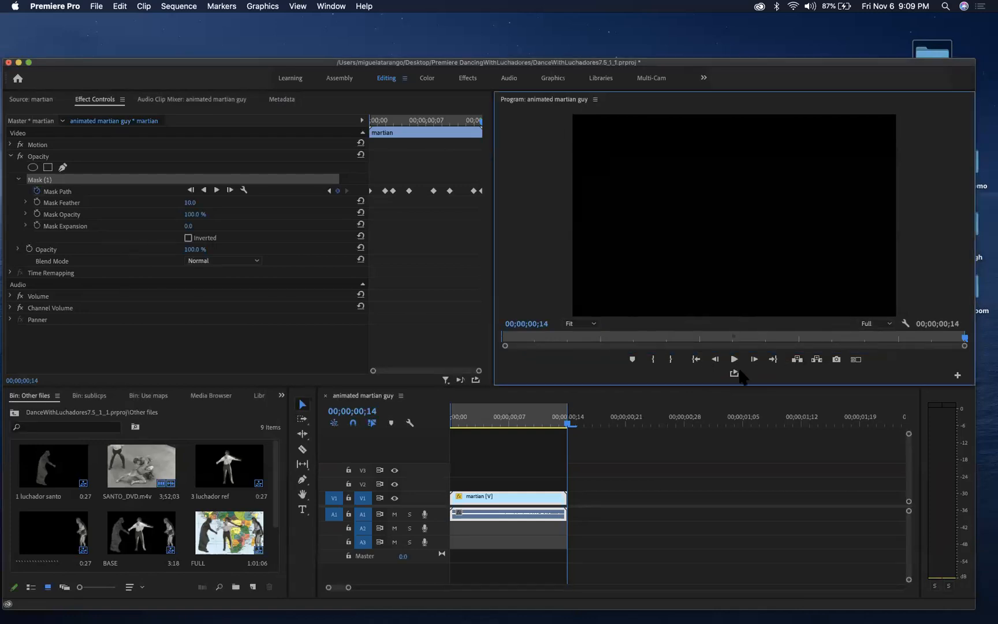
- Play the martian sequence with looping turned on, stop at 00;00;00;08 and reselect the martian clip in the timeline
{"action": "left_click", "coordinate": [735, 360]}
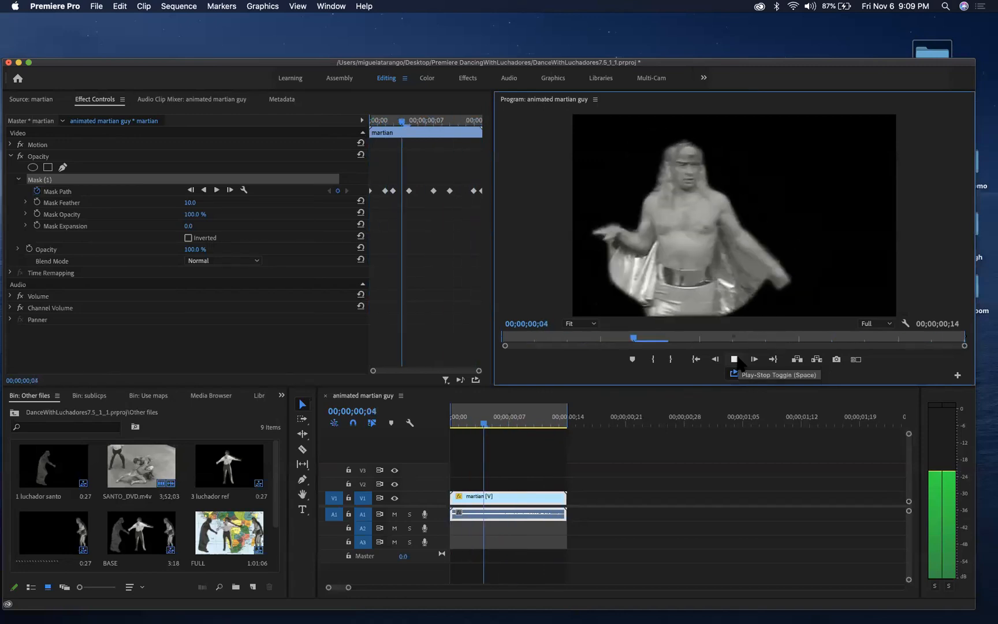
{"action": "left_click", "coordinate": [735, 359]}
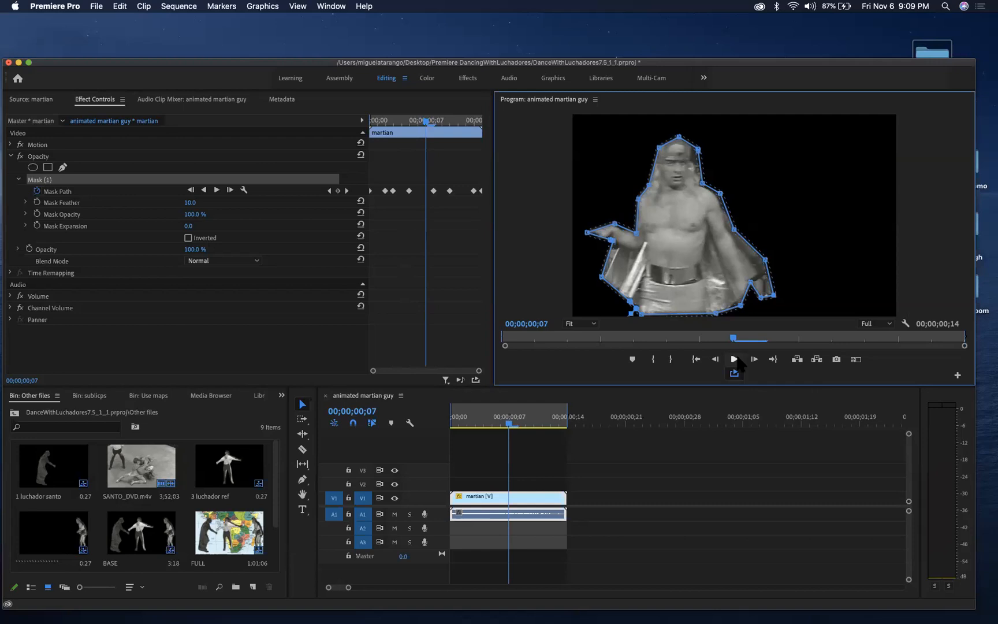
{"action": "left_click", "coordinate": [735, 360]}
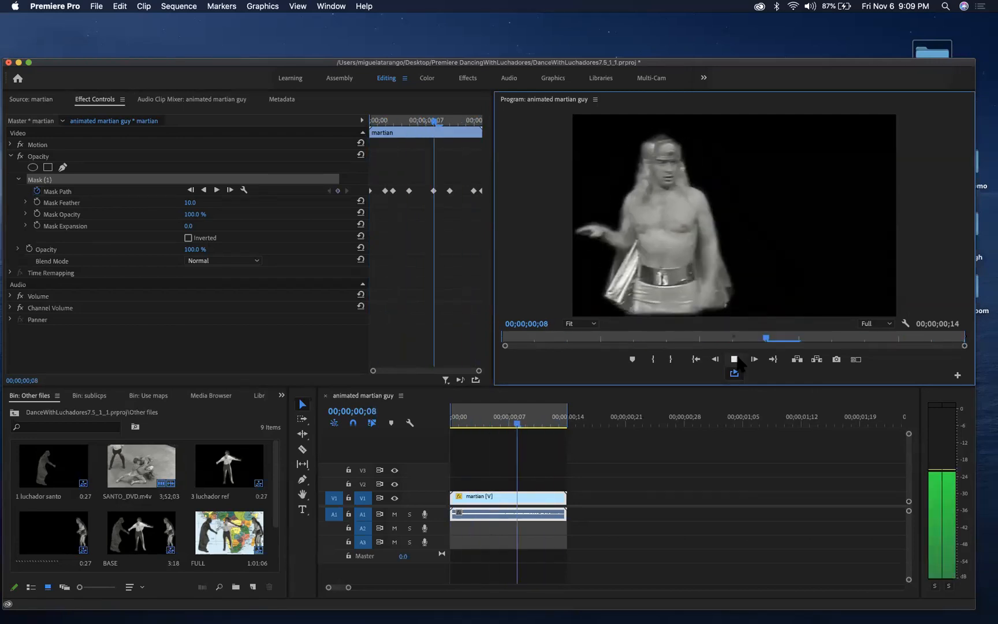
{"action": "left_click", "coordinate": [627, 540]}
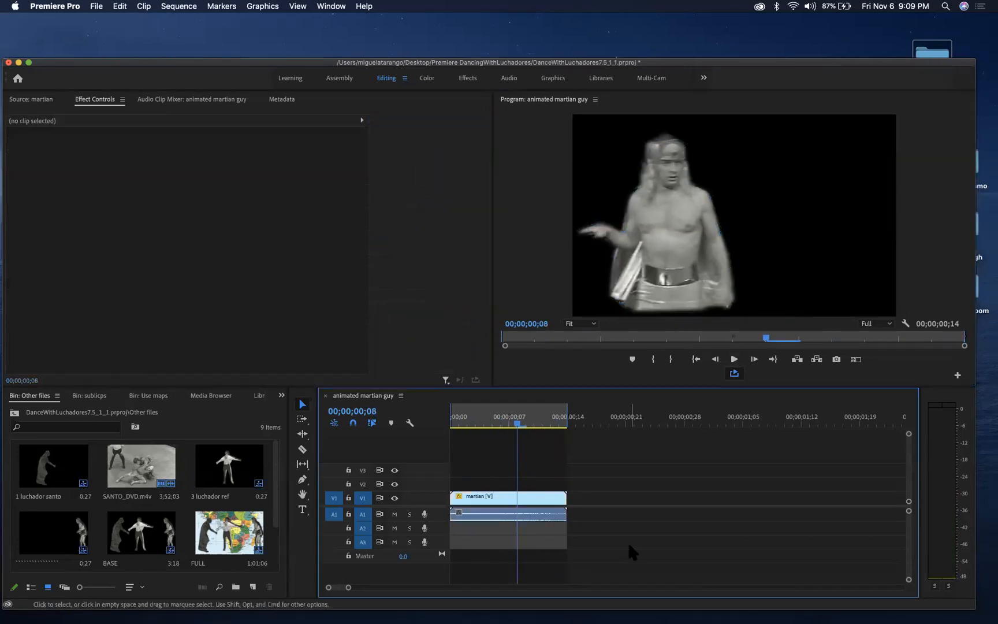
{"action": "left_click", "coordinate": [516, 516]}
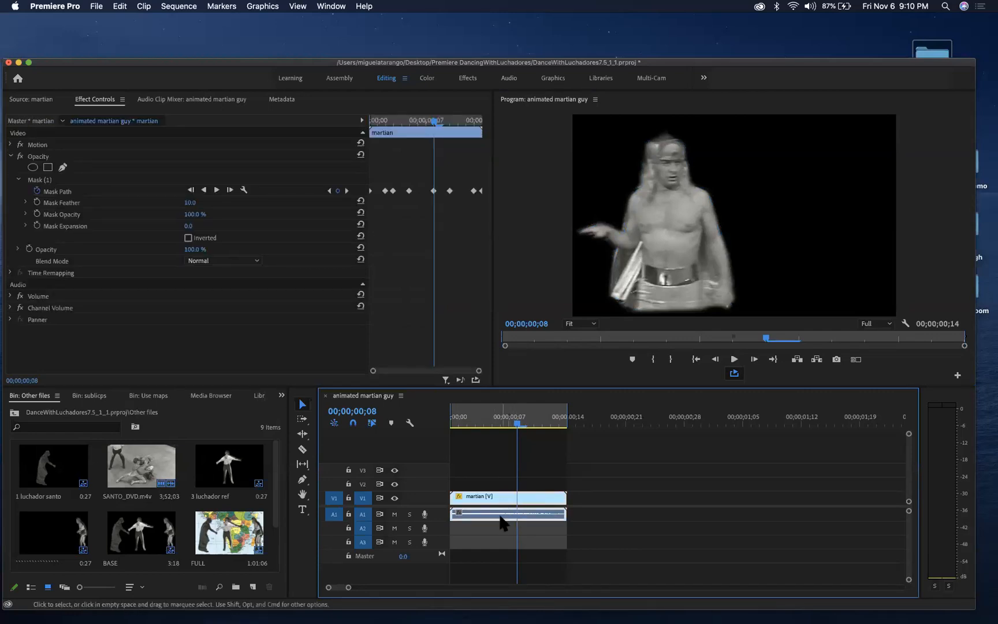
- Turn off Linked Selection, delete only the martian clip's audio, and replay the looped sequence, stopping at 00;00;00;13
{"action": "left_click", "coordinate": [372, 423]}
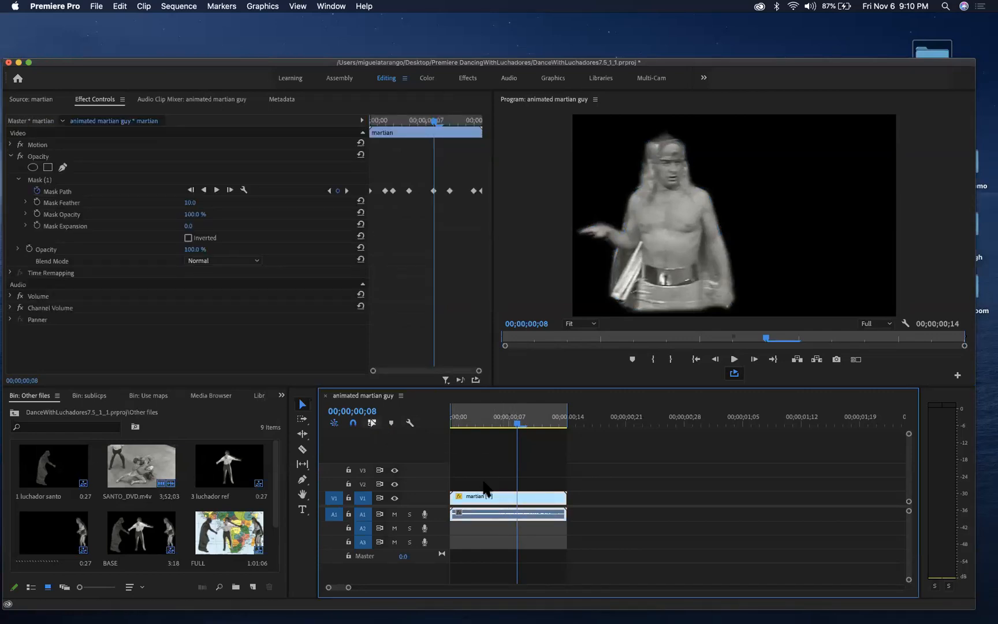
{"action": "left_click", "coordinate": [533, 479]}
{"action": "left_click", "coordinate": [526, 519]}
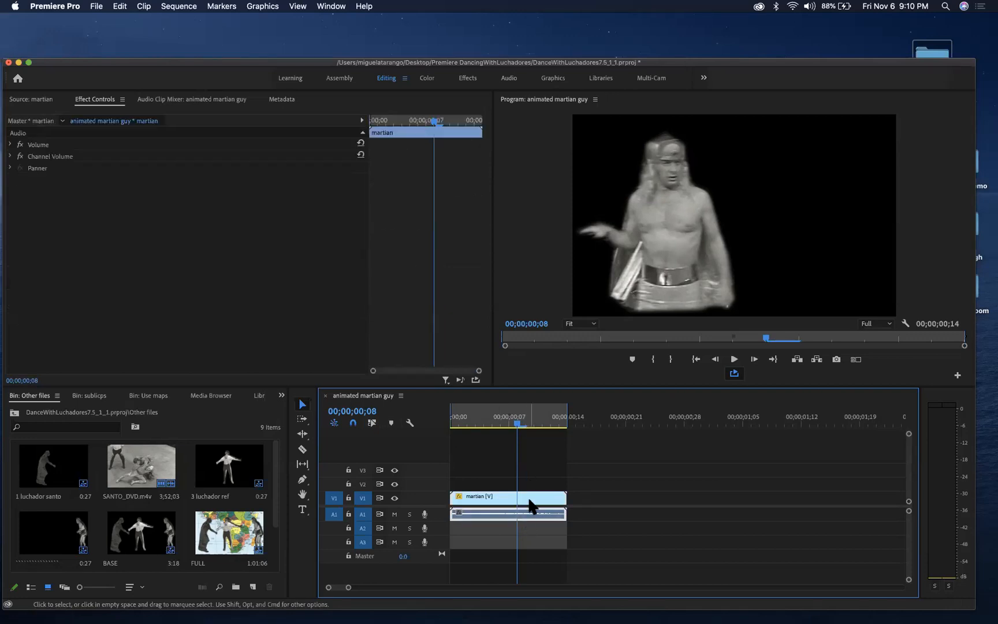
{"action": "left_click", "coordinate": [529, 501]}
{"action": "double_click", "coordinate": [531, 515]}
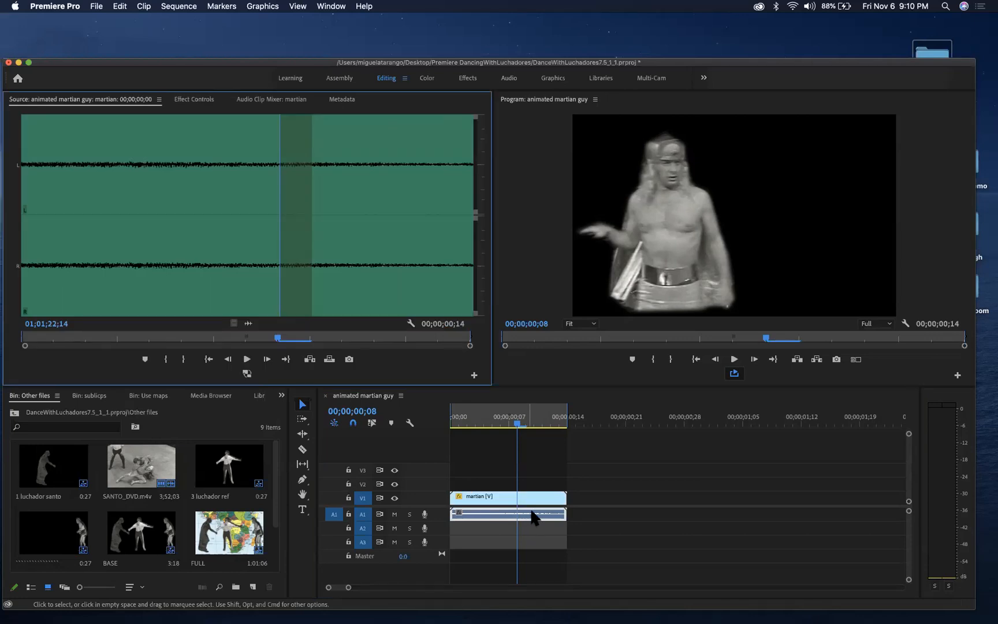
{"action": "left_click", "coordinate": [639, 450]}
{"action": "left_click", "coordinate": [530, 518]}
{"action": "key", "text": "Delete"}
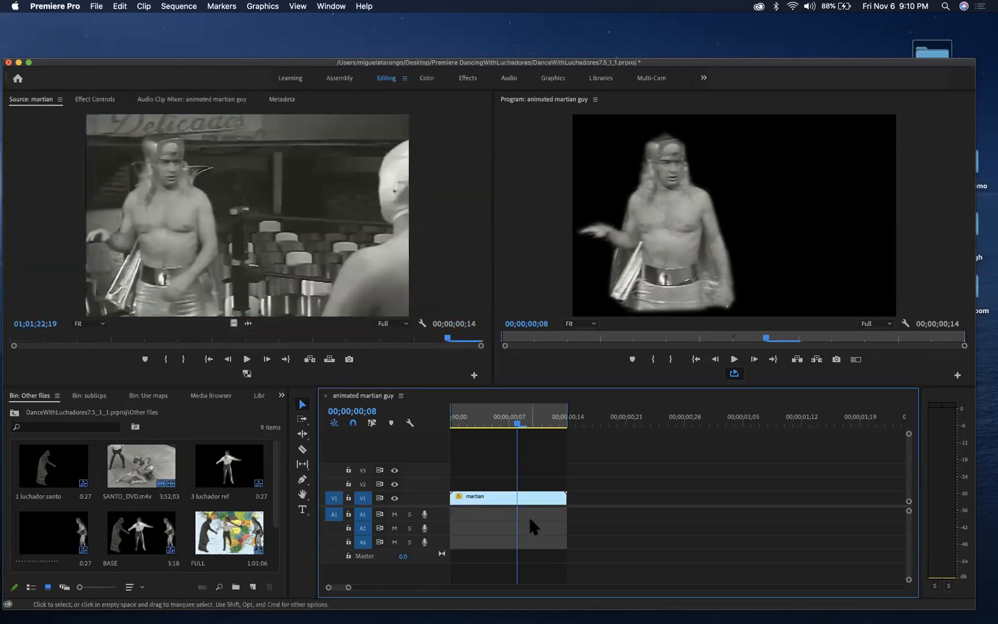
{"action": "key", "text": "space"}
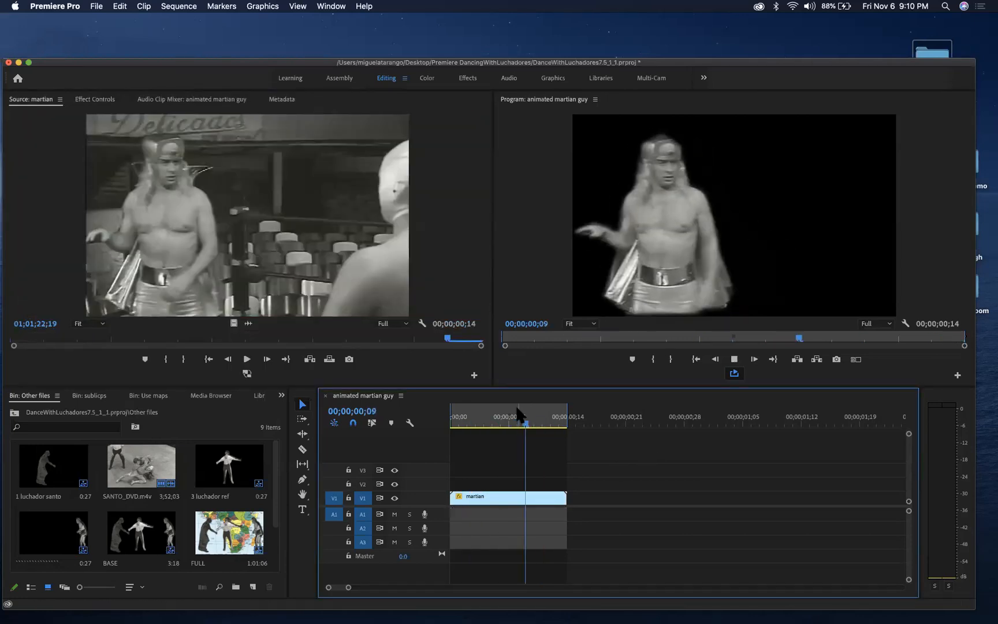
{"action": "scroll", "coordinate": [517, 407], "scroll_direction": "right", "scroll_amount": 1}
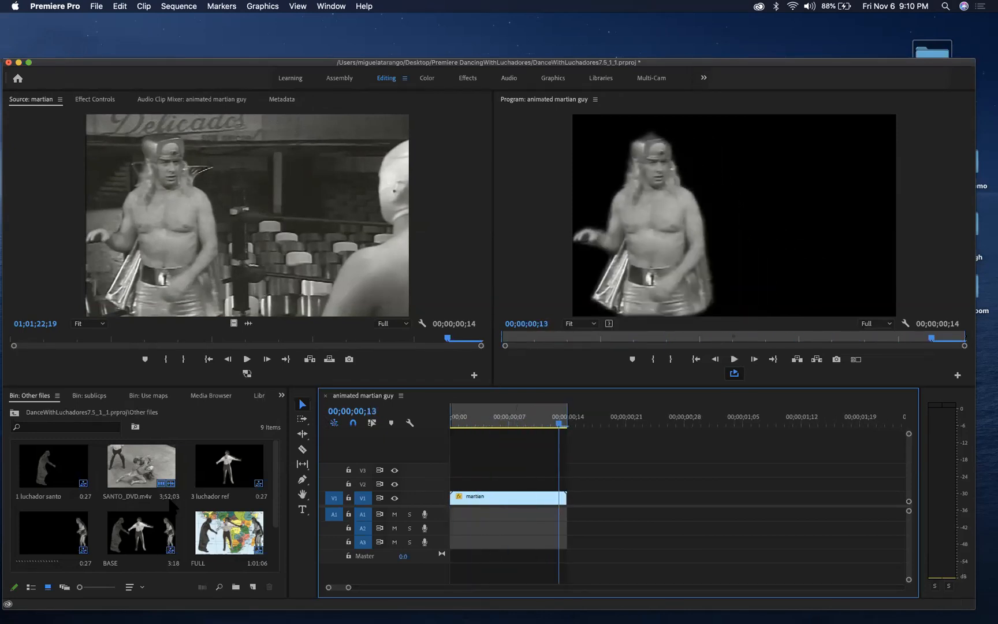
- Switch to the Assembly workspace and load Match 5 with martians from the sublicps bin into the Source Monitor
{"action": "scroll", "coordinate": [170, 501], "scroll_direction": "down", "scroll_amount": 2}
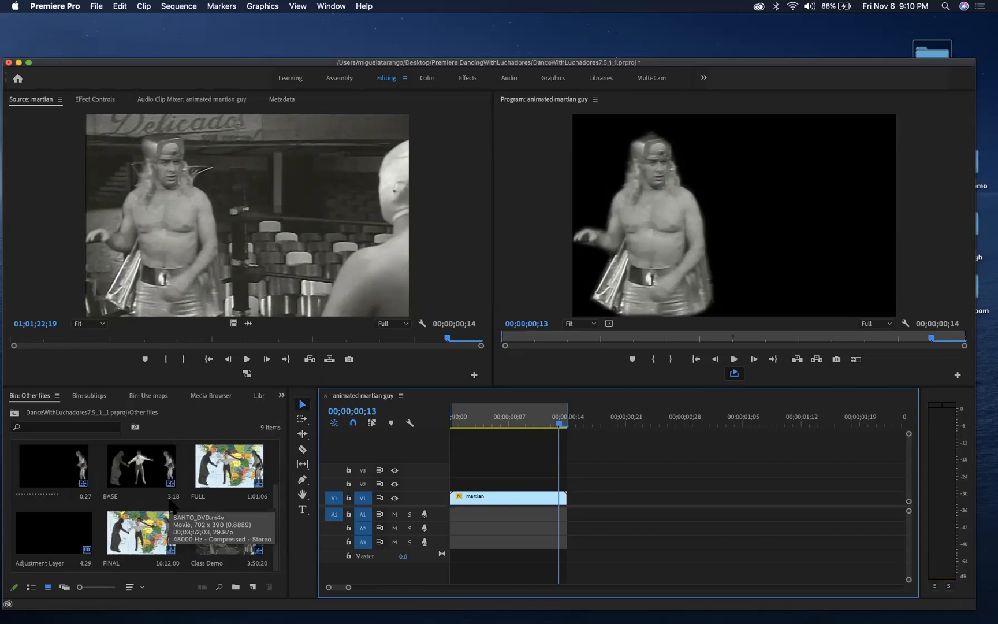
{"action": "left_click", "coordinate": [339, 78]}
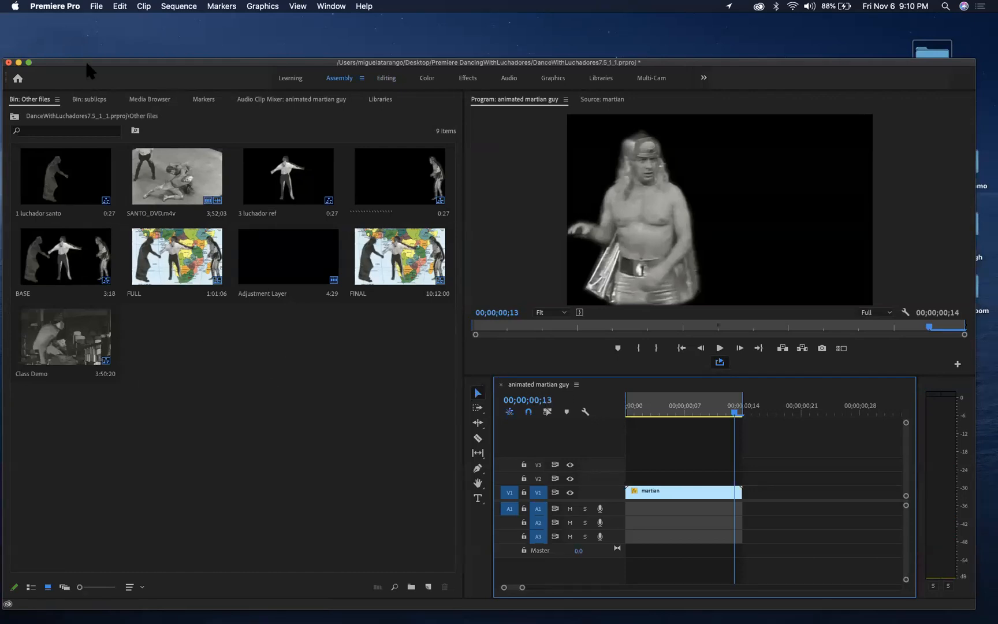
{"action": "left_click", "coordinate": [14, 117]}
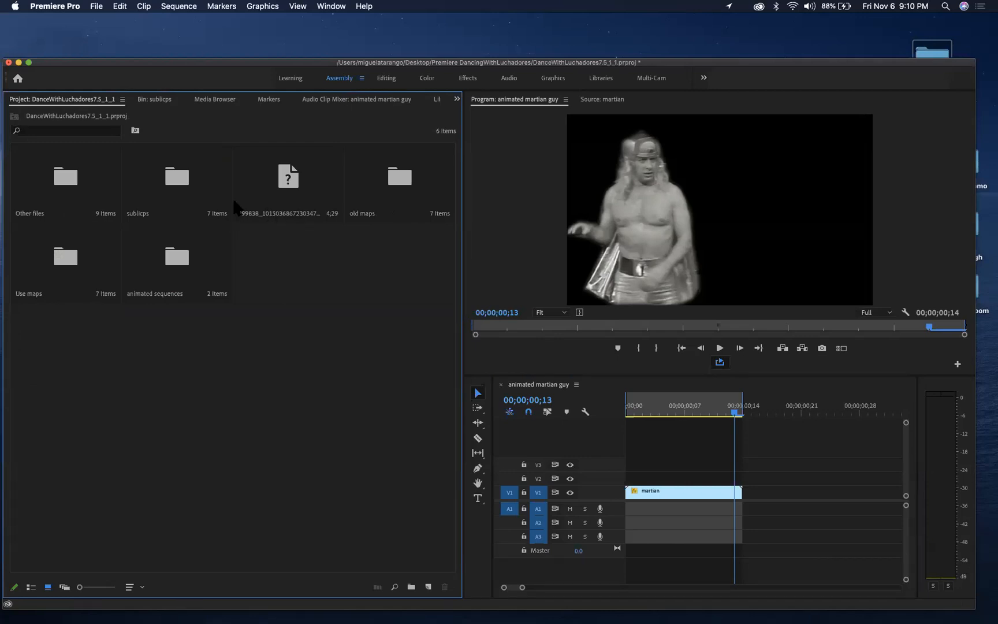
{"action": "double_click", "coordinate": [180, 180]}
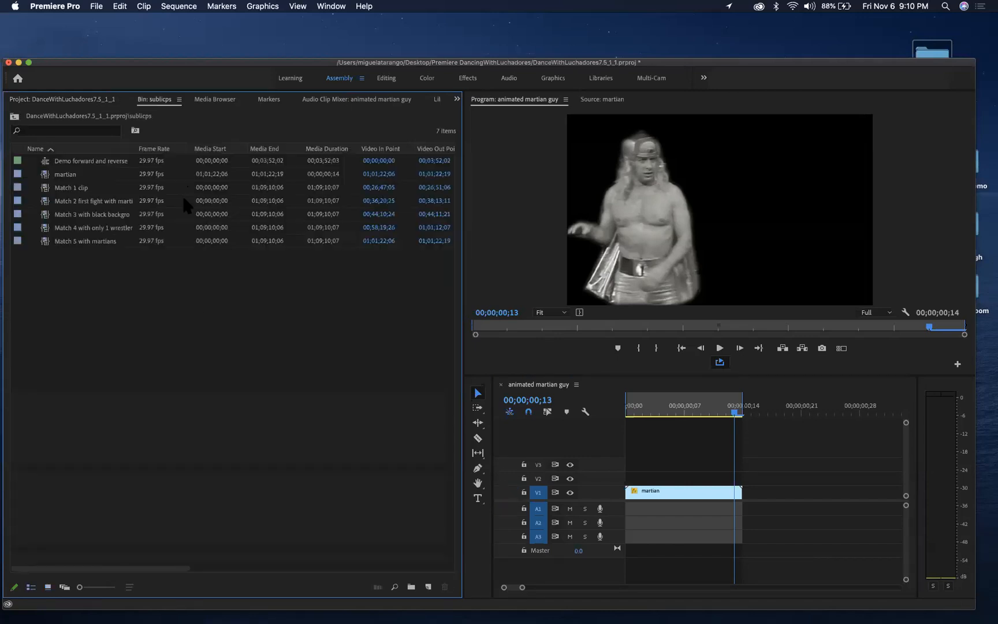
{"action": "left_click", "coordinate": [46, 242]}
{"action": "double_click", "coordinate": [45, 241]}
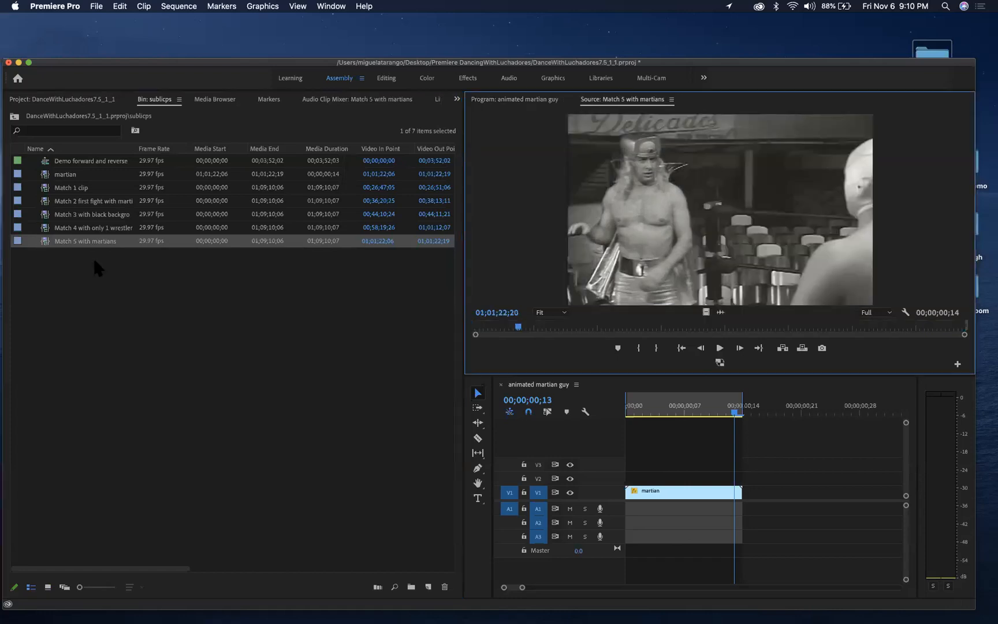
- Close the animated martian guy sequence and clear the In and Out points of Match 5 with martians after previewing its footage
{"action": "left_click", "coordinate": [501, 385]}
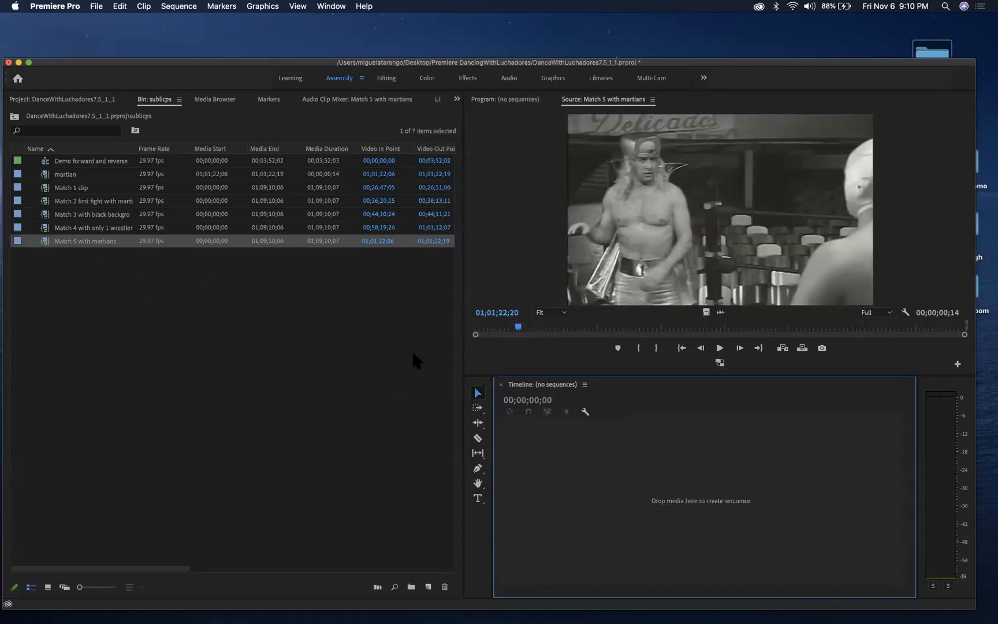
{"action": "left_click_drag", "start_coordinate": [519, 327], "coordinate": [678, 326]}
{"action": "left_click_drag", "start_coordinate": [581, 369], "coordinate": [964, 332]}
{"action": "key", "text": "space"}
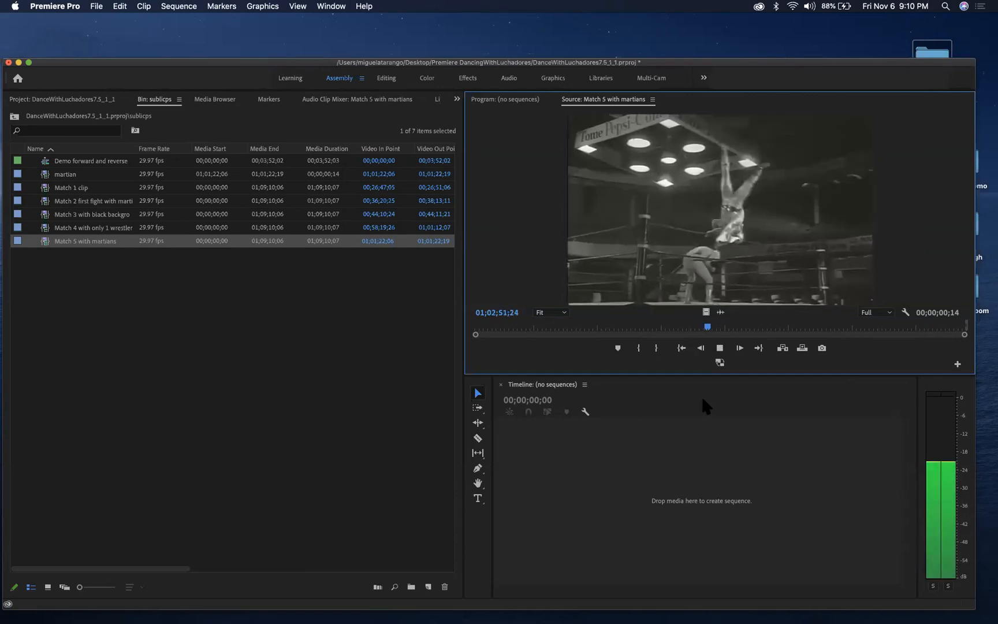
{"action": "key", "text": "space"}
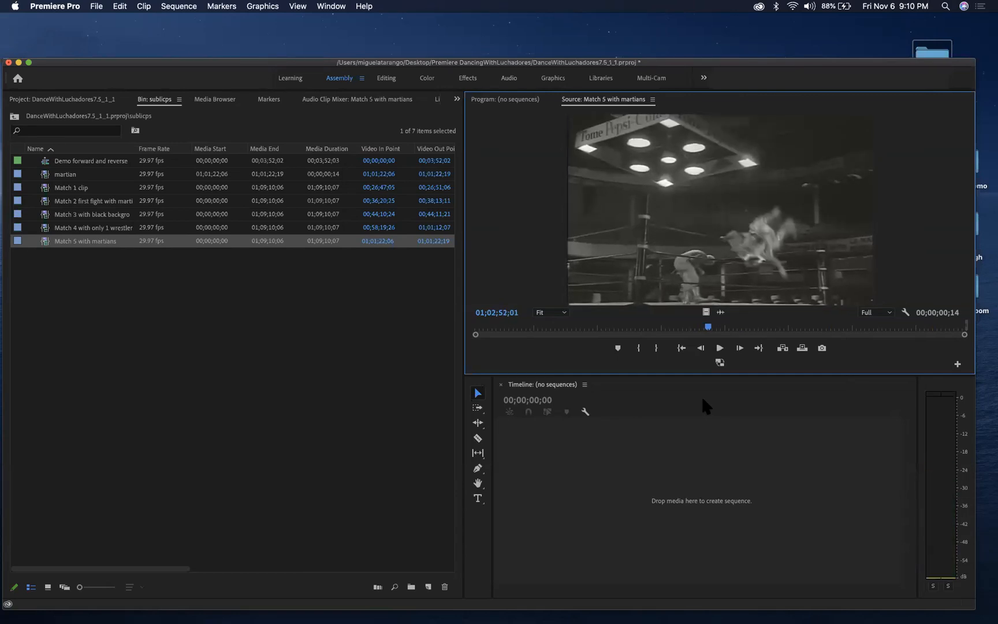
{"action": "key", "text": "alt+x"}
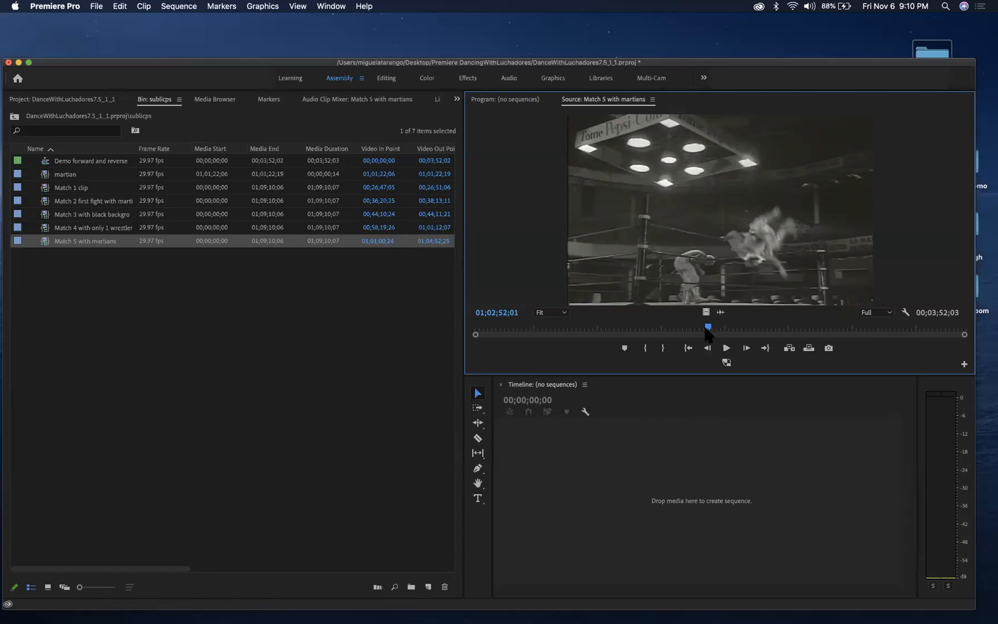
- Find the face-to-face shot of martian and wrestler in Match 5 and mark In at 01;01;26;21 and Out at 01;01;31;11
{"action": "left_click_drag", "start_coordinate": [708, 329], "coordinate": [629, 327]}
{"action": "key", "text": "space"}
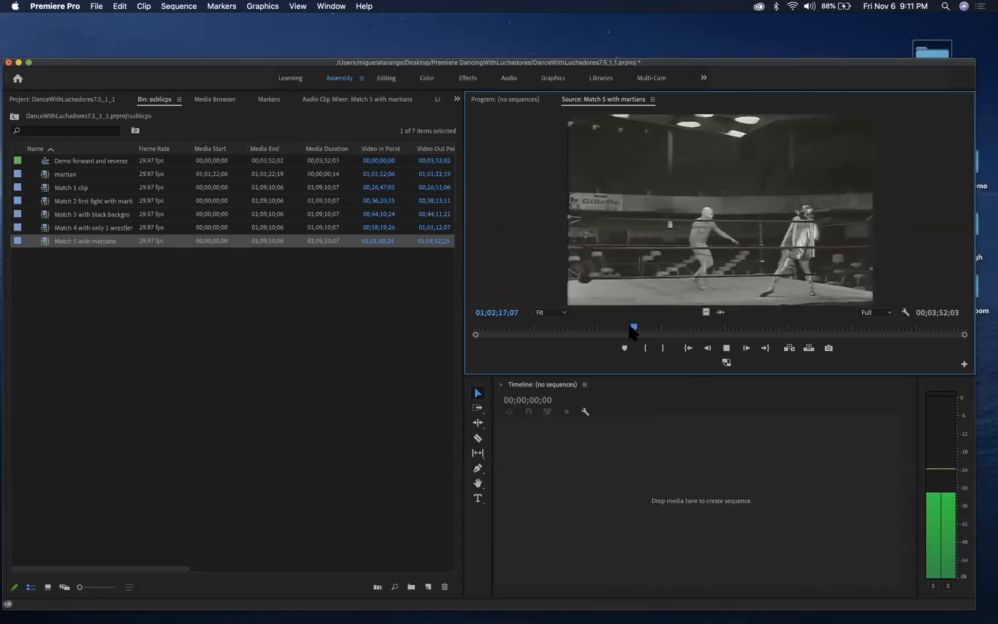
{"action": "key", "text": "space"}
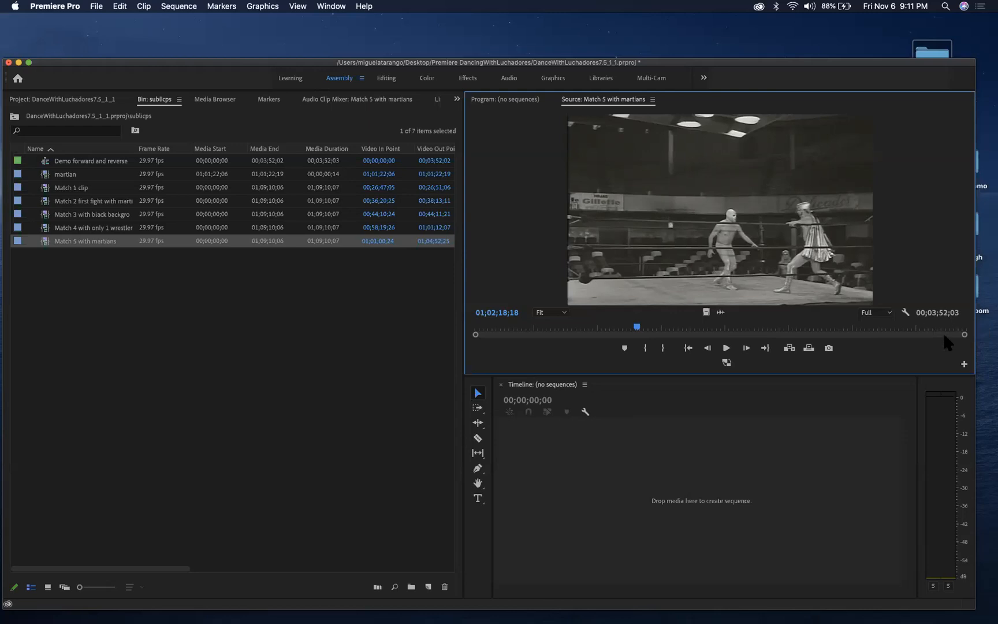
{"action": "left_click_drag", "start_coordinate": [636, 328], "coordinate": [498, 332]}
{"action": "key", "text": "space"}
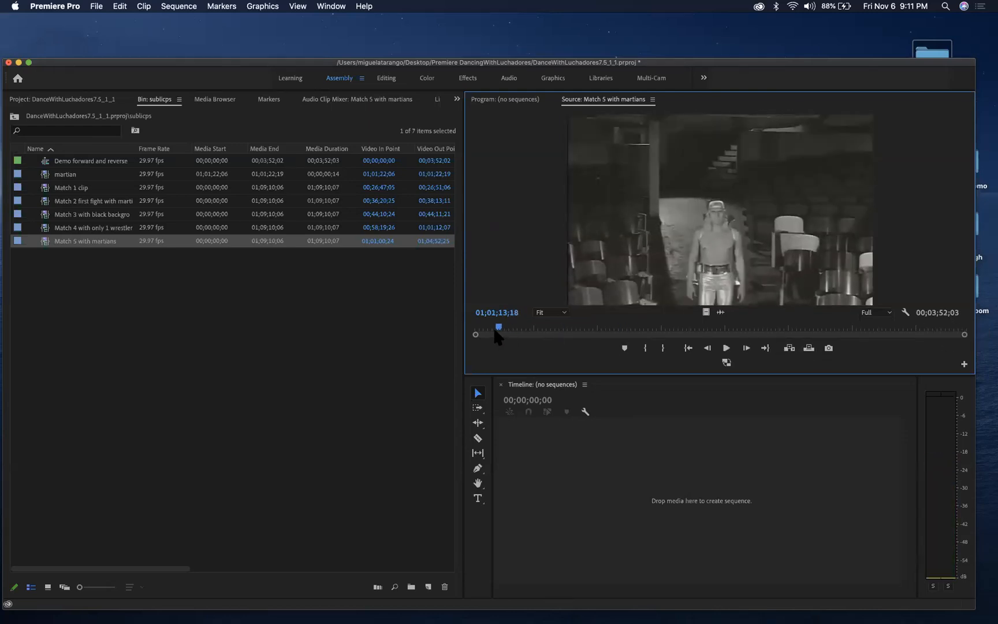
{"action": "key", "text": "space"}
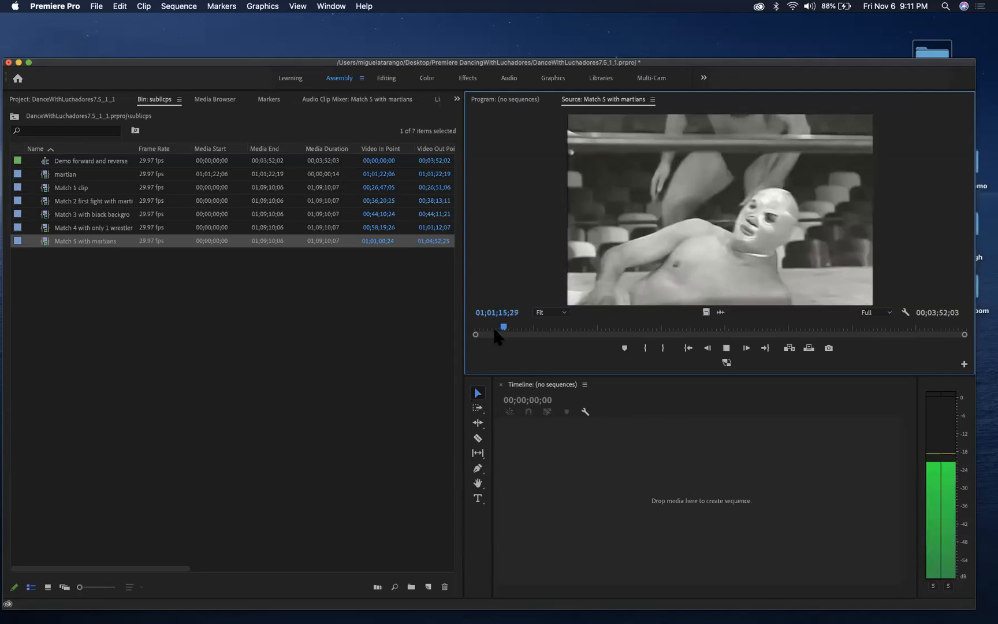
{"action": "left_click_drag", "start_coordinate": [507, 328], "coordinate": [530, 327]}
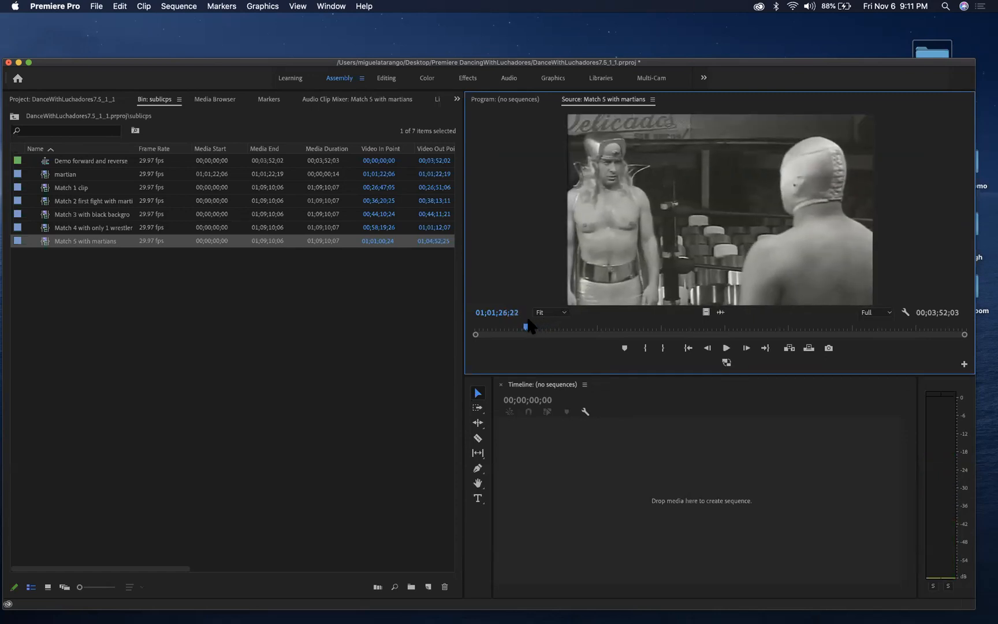
{"action": "key", "text": "i"}
{"action": "key", "text": "space"}
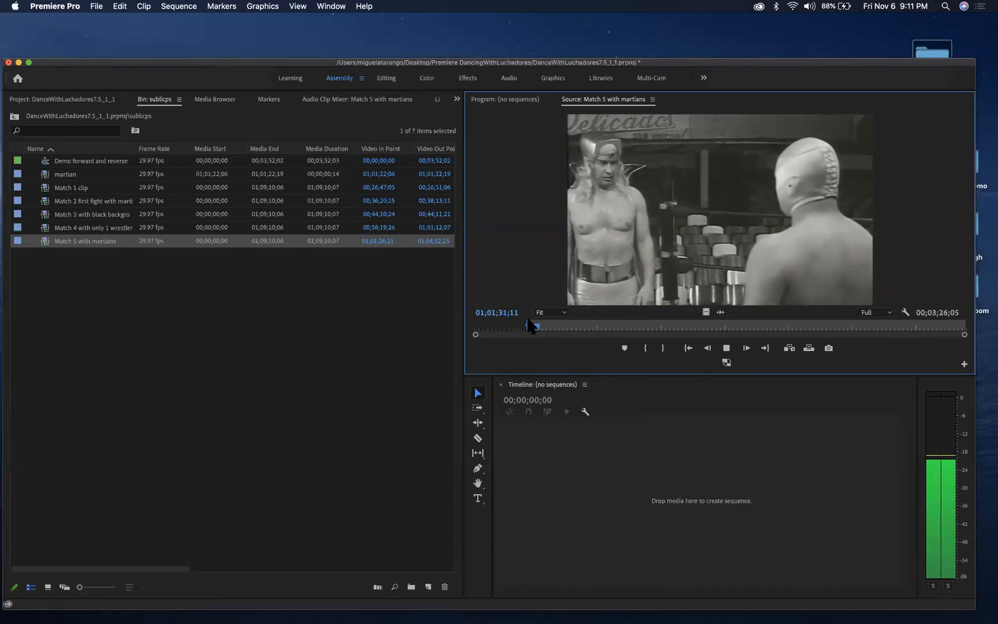
{"action": "key", "text": "space"}
{"action": "key", "text": "o"}
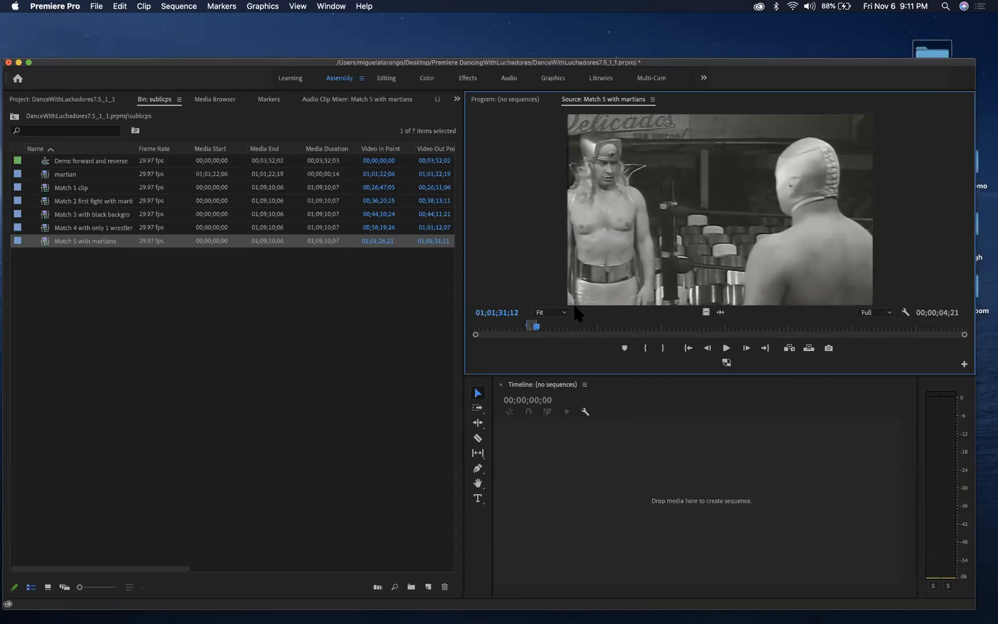
- Make a subclip named "confrontation" from the marked range, with trims restricted to the subclip boundaries
{"action": "key", "text": "super+u"}
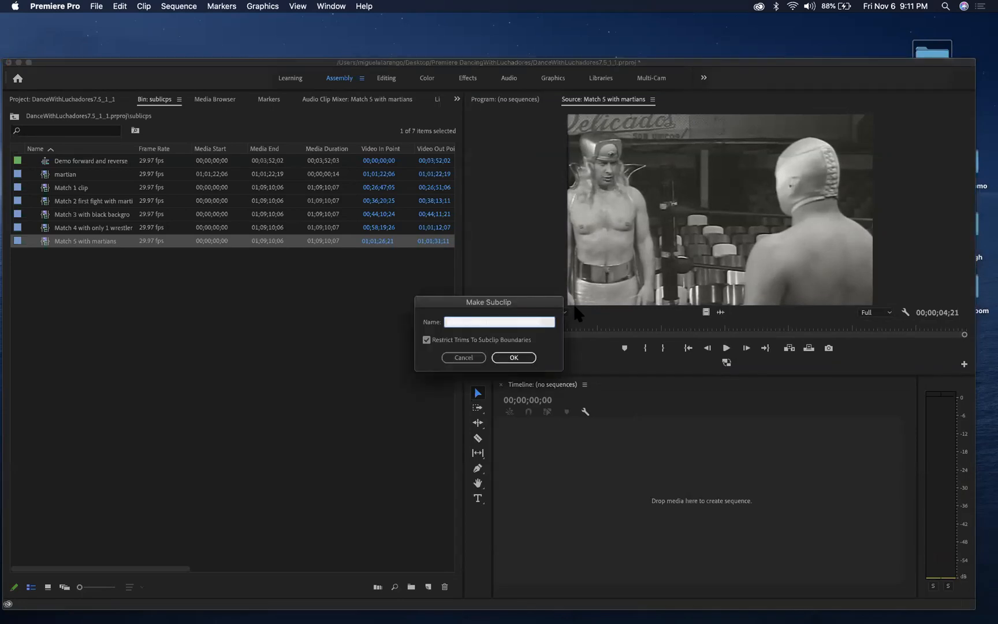
{"action": "type", "text": "confrontation"}
{"action": "left_click", "coordinate": [505, 357]}
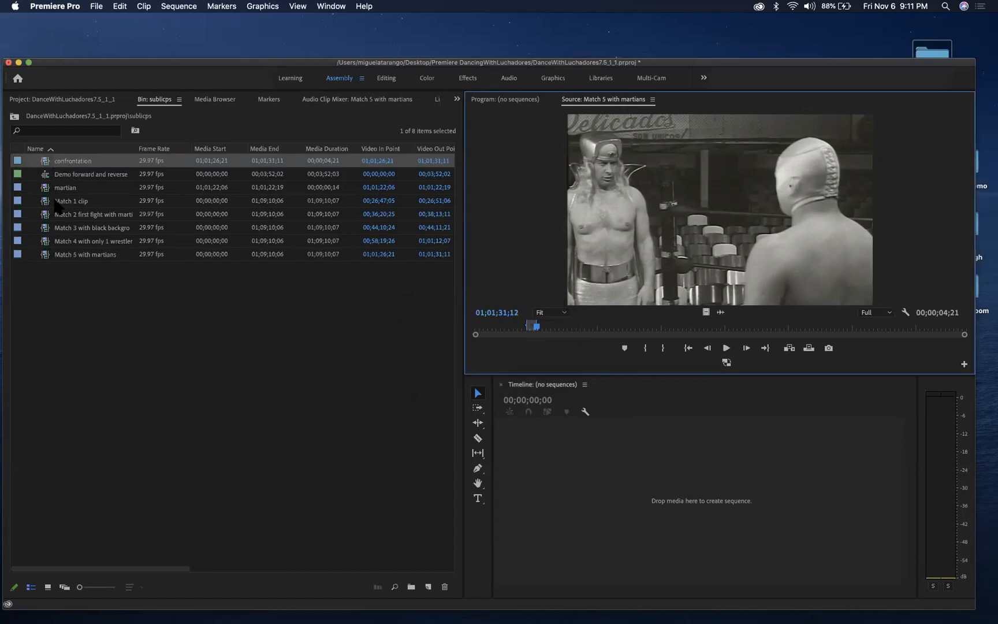
- Create a new sequence from the confrontation subclip and rename it "base for animation"
{"action": "left_click_drag", "start_coordinate": [49, 161], "coordinate": [427, 586]}
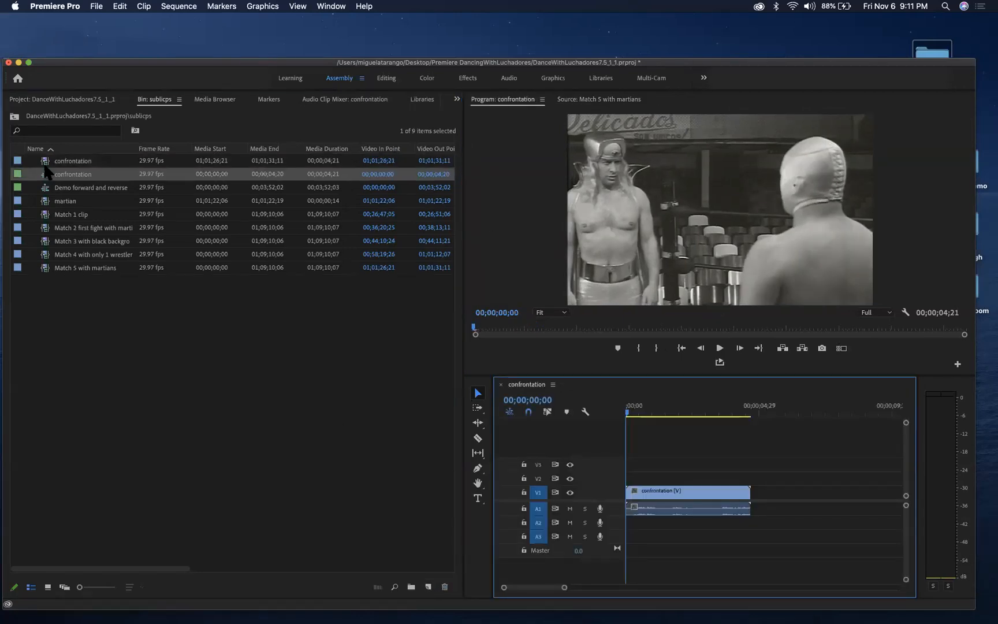
{"action": "left_click", "coordinate": [80, 175]}
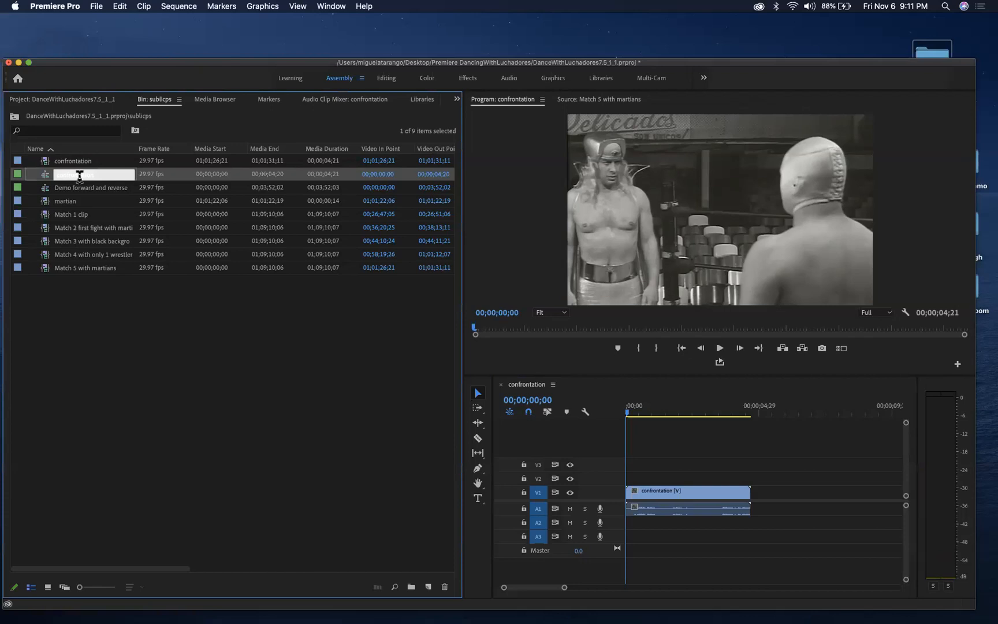
{"action": "type", "text": "bas"}
- Show the project's bins as a list and move base for animation and the confrontation subclip into the animated sequences bin
{"action": "left_click", "coordinate": [14, 116]}
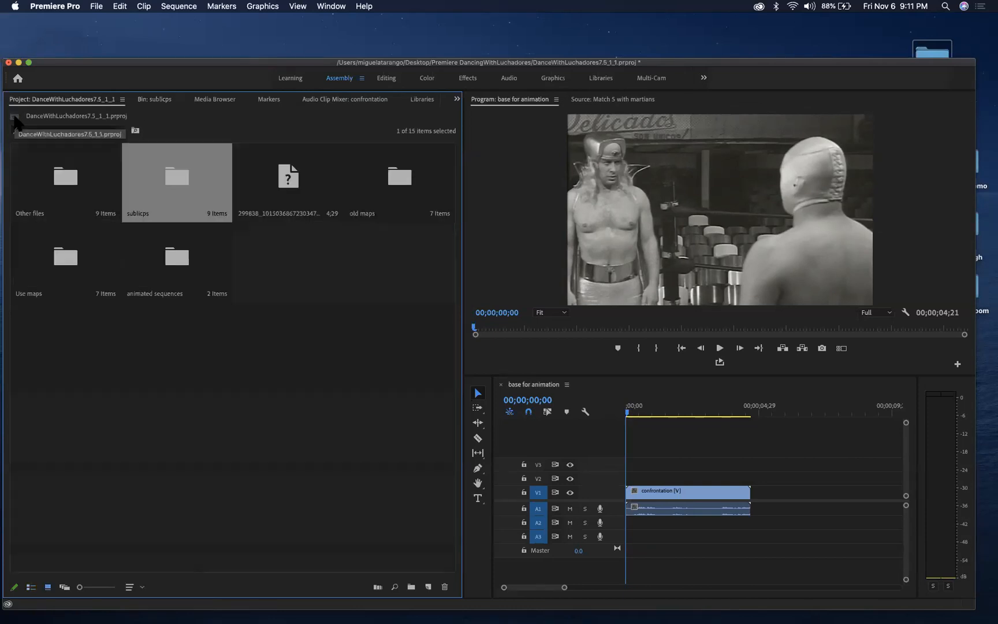
{"action": "left_click", "coordinate": [31, 586]}
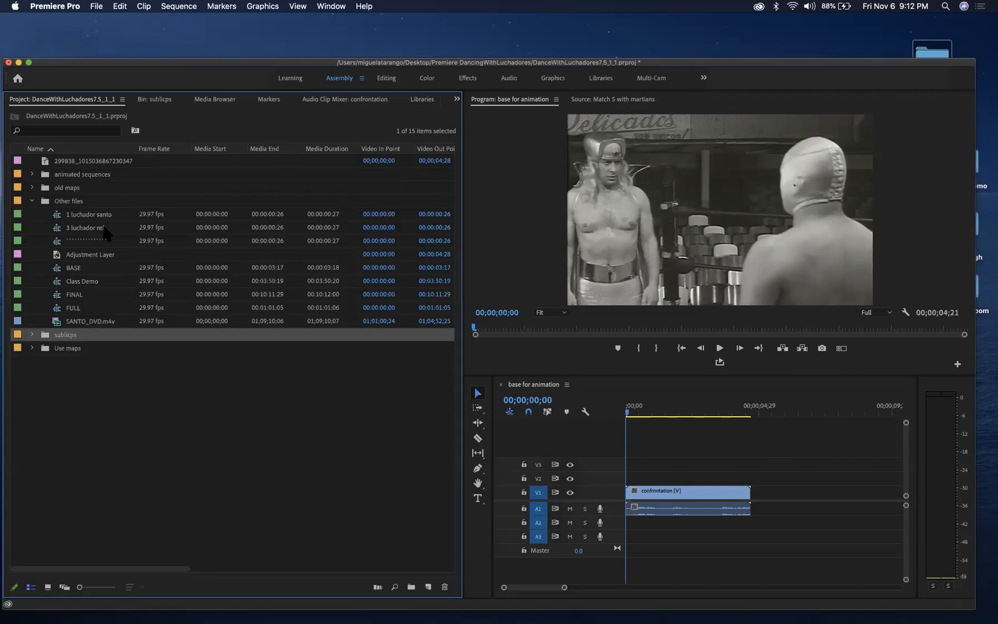
{"action": "left_click", "coordinate": [32, 174]}
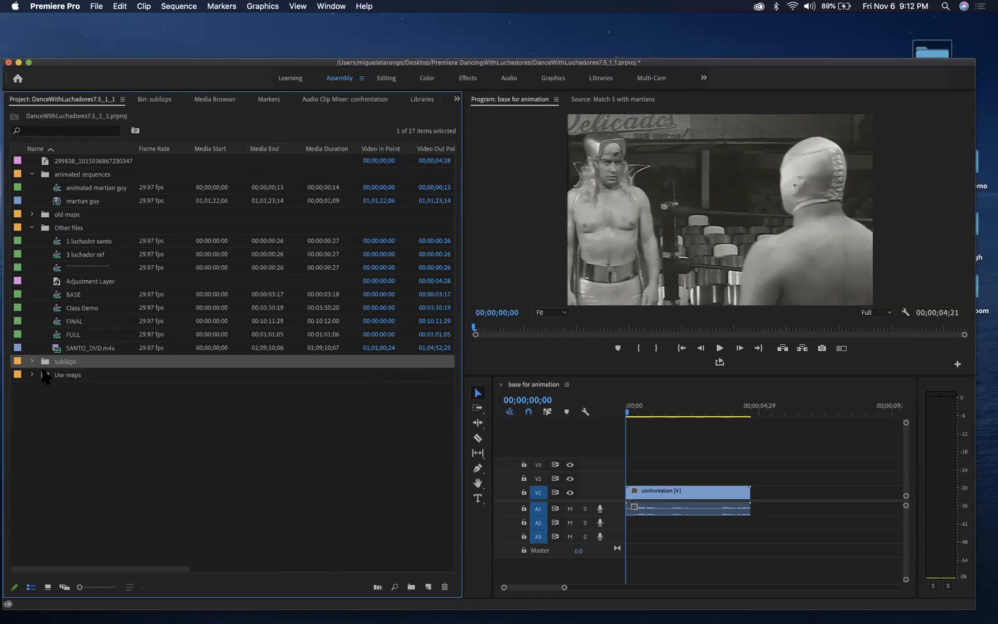
{"action": "left_click", "coordinate": [32, 228]}
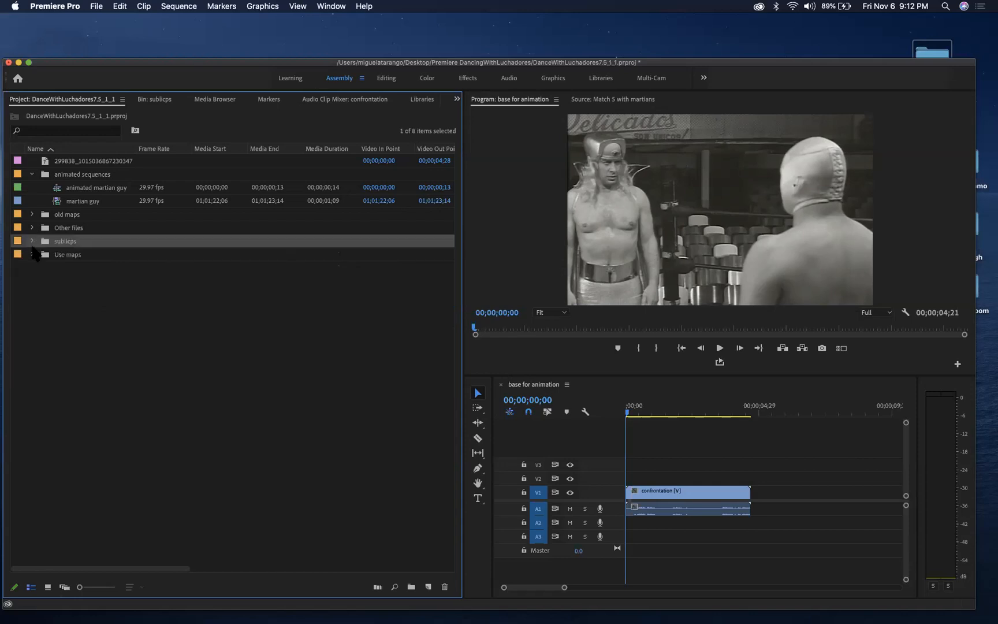
{"action": "left_click", "coordinate": [32, 241]}
{"action": "left_click_drag", "start_coordinate": [60, 258], "coordinate": [82, 175]}
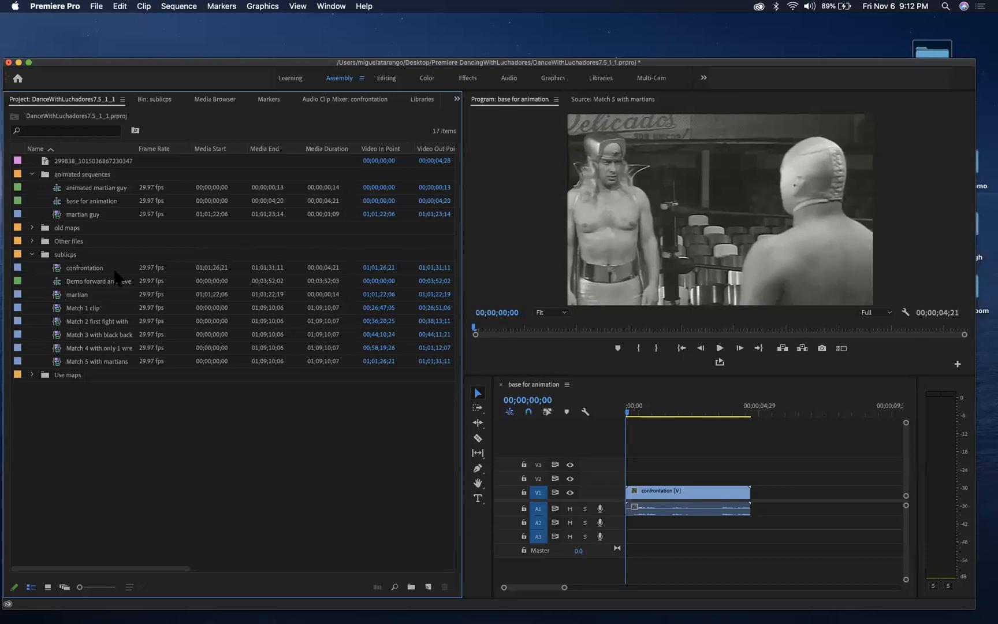
{"action": "left_click_drag", "start_coordinate": [95, 269], "coordinate": [92, 185]}
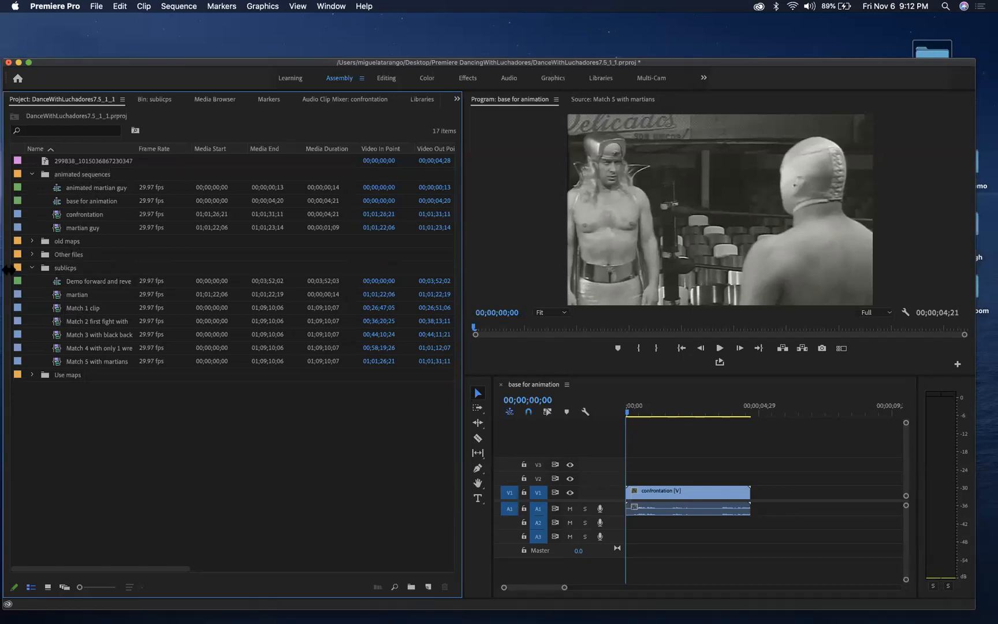
{"action": "left_click", "coordinate": [32, 268]}
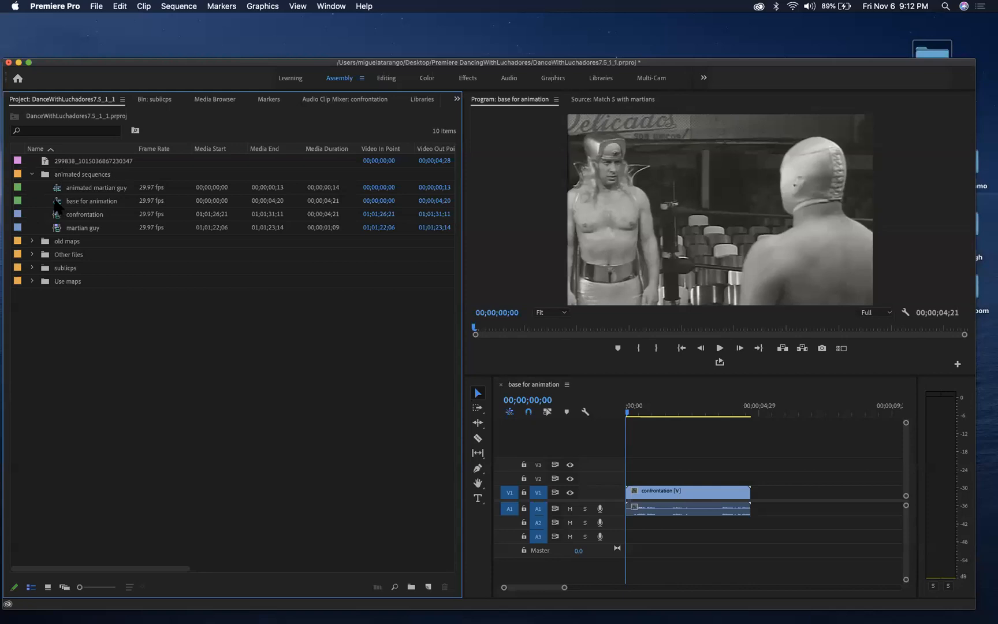
- Open the base for animation sequence, scrub through its beginning and return the playhead to 00;00;00;00
{"action": "double_click", "coordinate": [56, 202]}
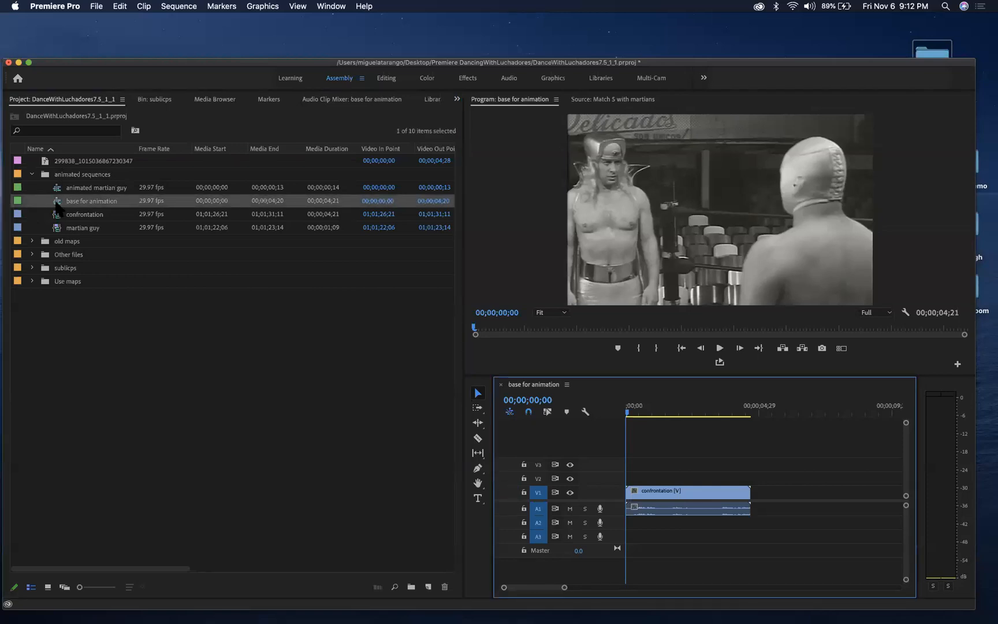
{"action": "left_click", "coordinate": [664, 412]}
{"action": "left_click_drag", "start_coordinate": [664, 413], "coordinate": [622, 420]}
{"action": "left_click", "coordinate": [59, 215]}
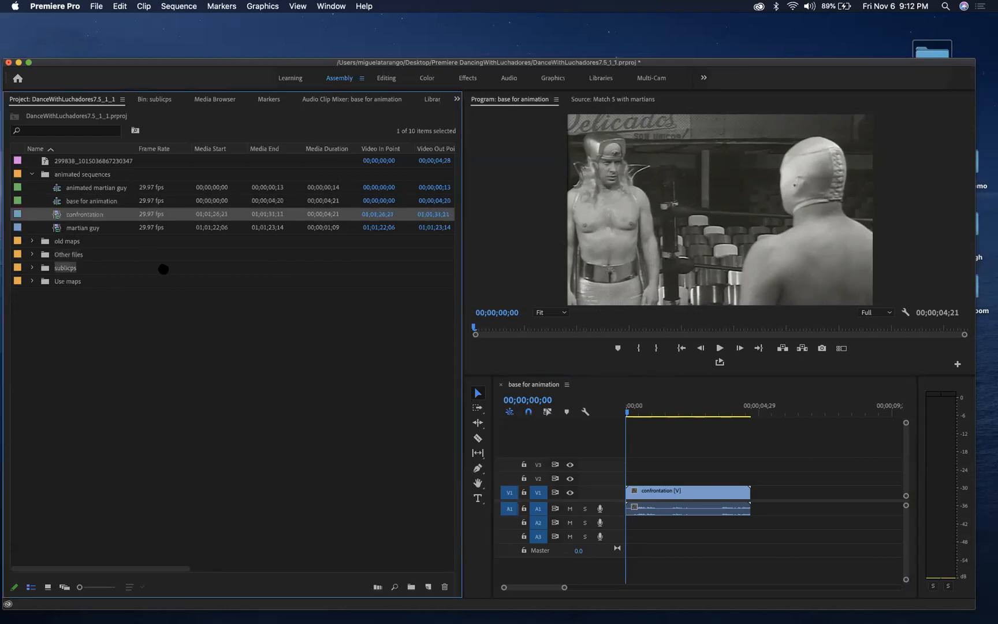
{"action": "left_click_drag", "start_coordinate": [429, 587], "coordinate": [429, 587]}
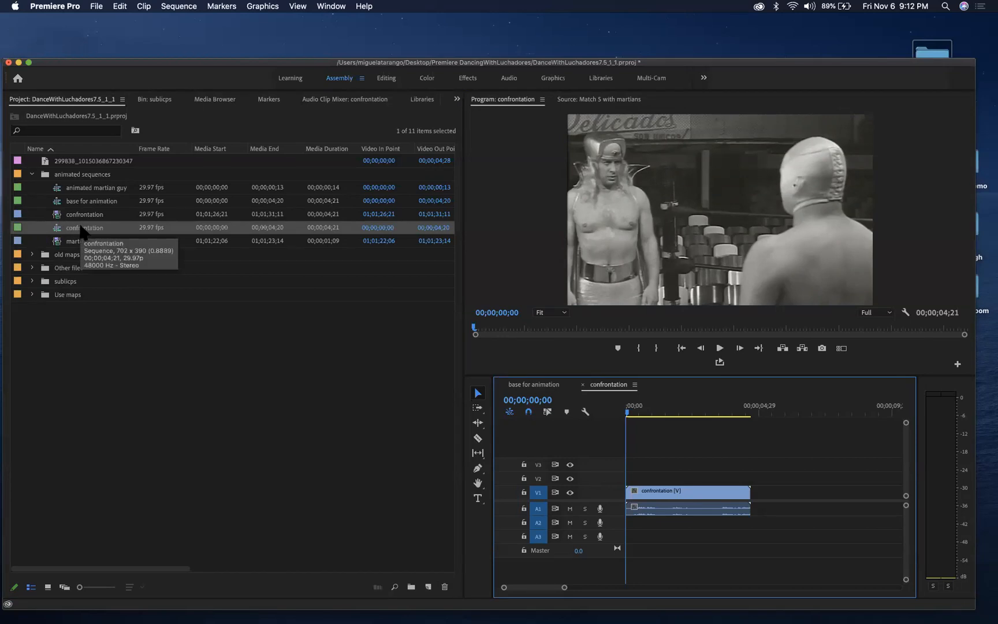
{"action": "key", "text": "super+z"}
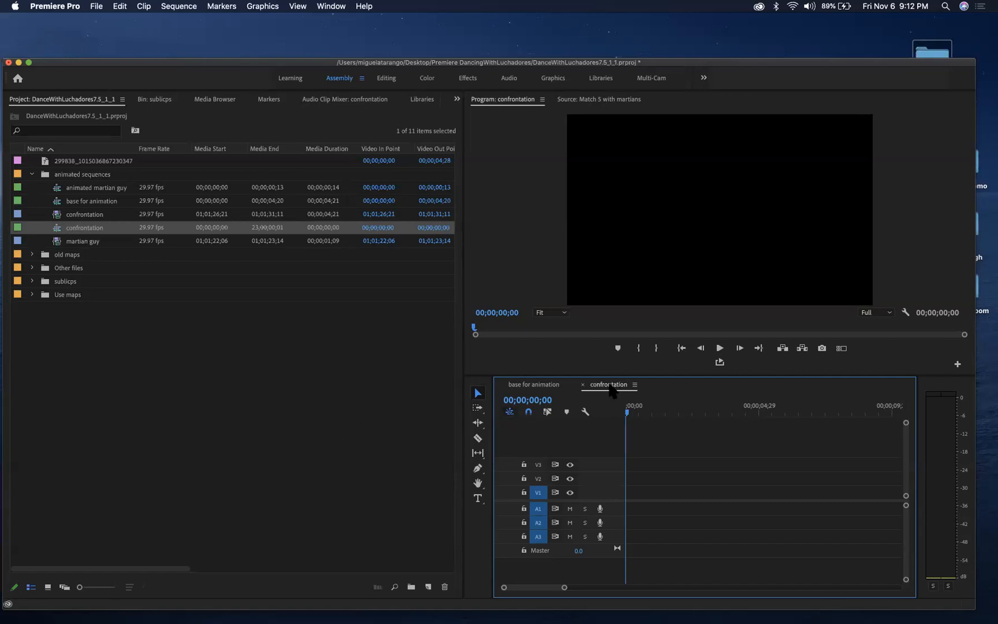
{"action": "left_click", "coordinate": [583, 385]}
{"action": "double_click", "coordinate": [59, 231]}
{"action": "right_click", "coordinate": [59, 231]}
{"action": "left_click", "coordinate": [51, 424]}
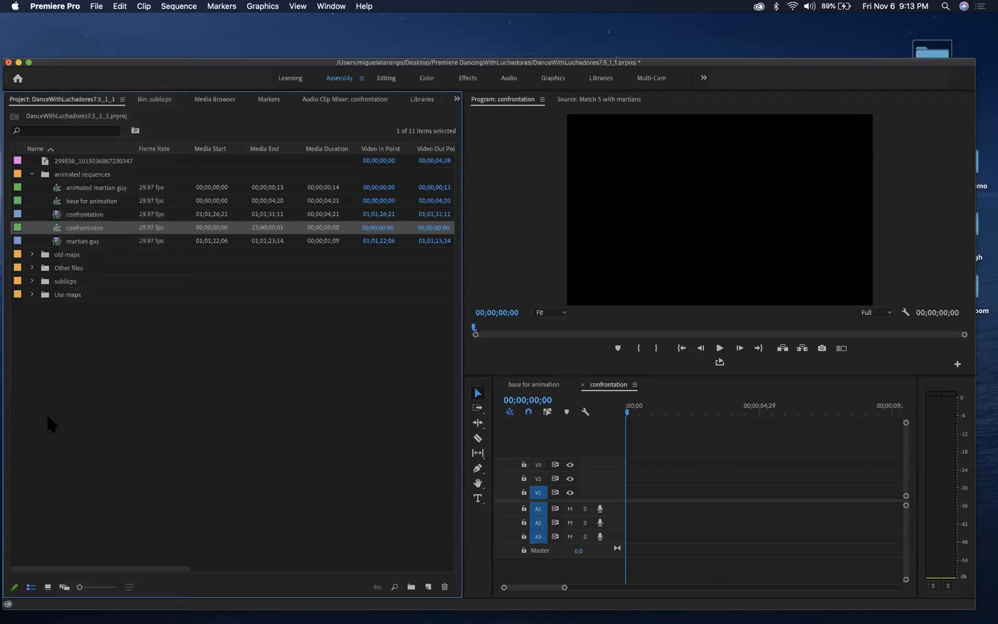
{"action": "left_click", "coordinate": [582, 384]}
{"action": "left_click", "coordinate": [54, 231]}
{"action": "key", "text": "Delete"}
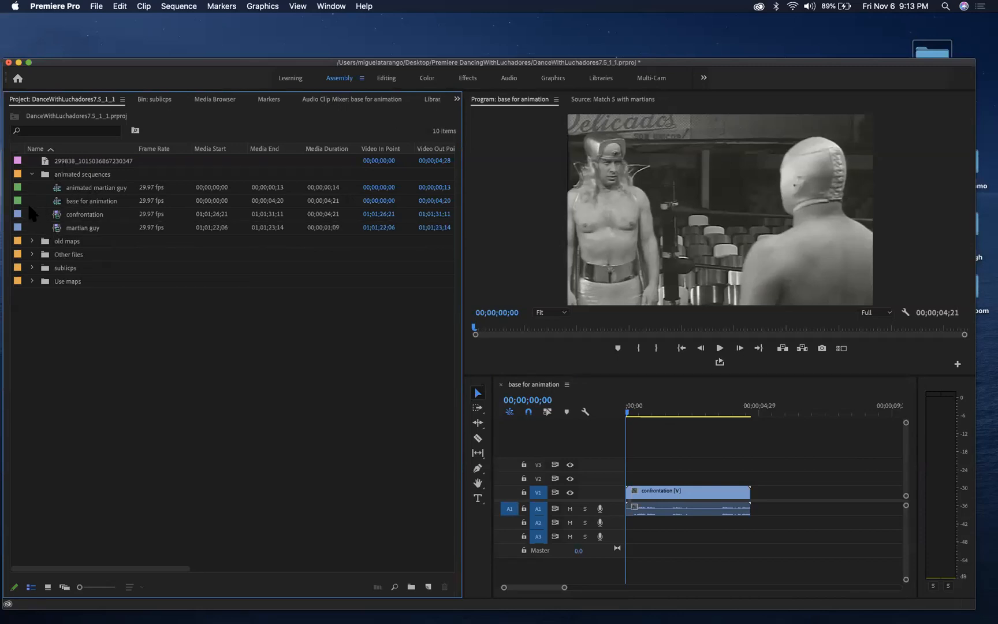
- Create a new sequence from the base for animation sequence and rename it "composite of clips"
{"action": "left_click", "coordinate": [59, 201]}
{"action": "left_click_drag", "start_coordinate": [59, 201], "coordinate": [429, 588]}
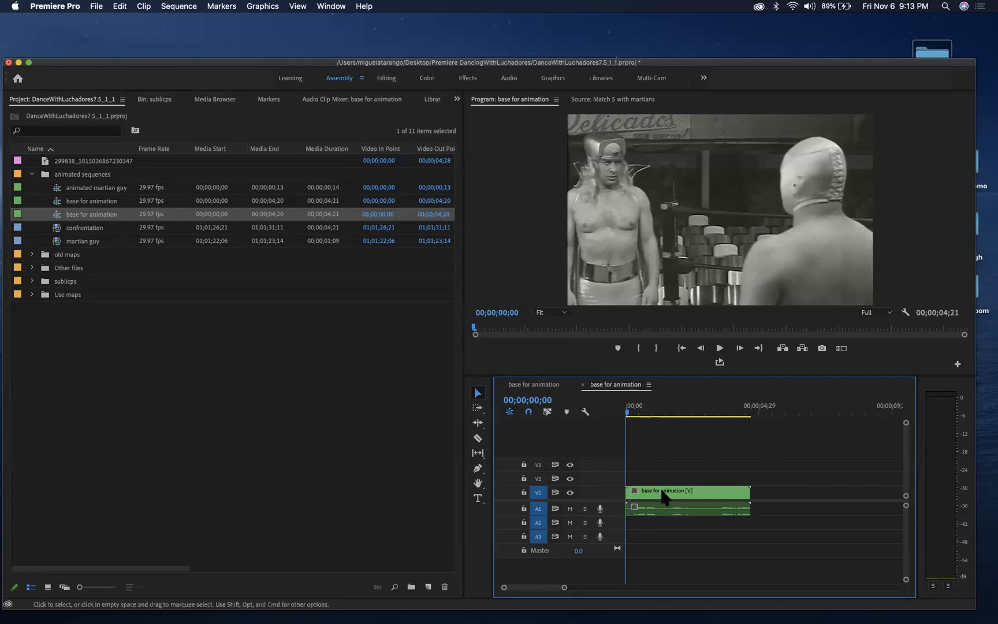
{"action": "key", "text": "space"}
{"action": "left_click_drag", "start_coordinate": [650, 409], "coordinate": [586, 416]}
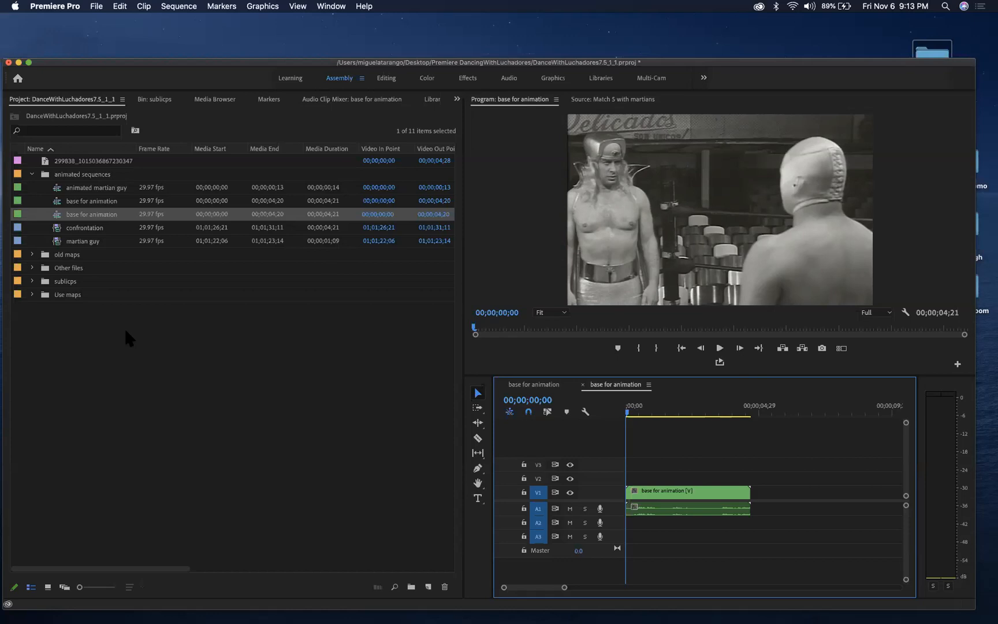
{"action": "left_click", "coordinate": [80, 215]}
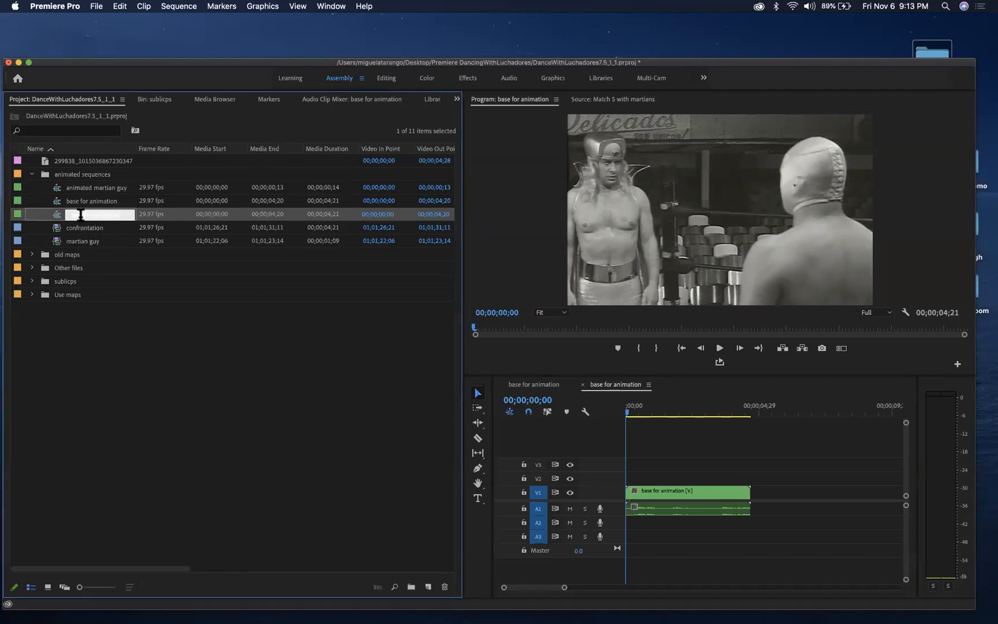
{"action": "type", "text": "composite of clips"}
{"action": "key", "text": "Tab"}
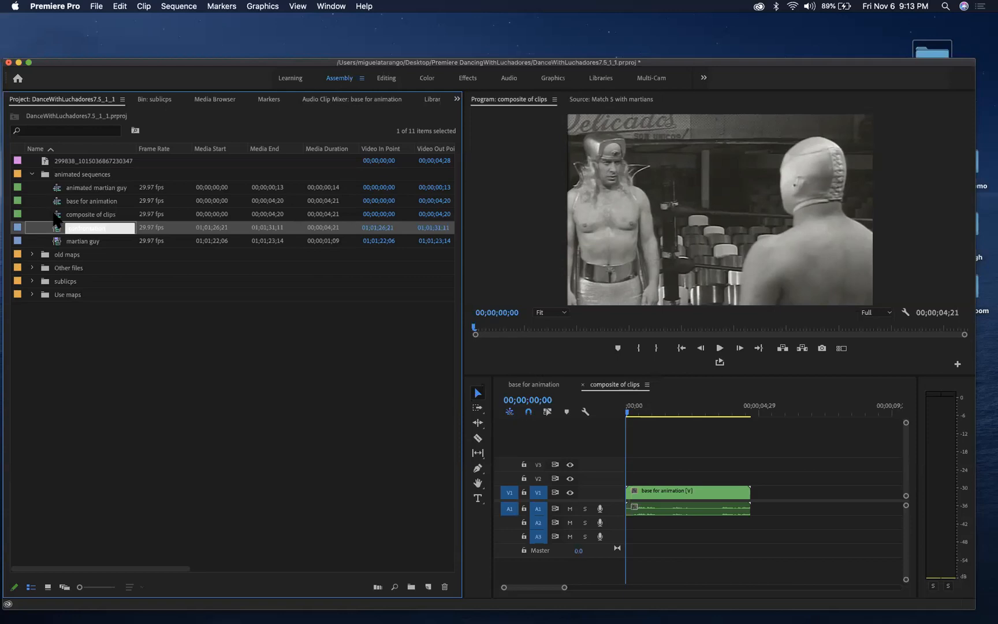
- Delete the nested base for animation video and audio from the composite of clips timeline
{"action": "left_click", "coordinate": [54, 214]}
{"action": "left_click", "coordinate": [664, 494]}
{"action": "key", "text": "Delete"}
{"action": "left_click", "coordinate": [664, 509]}
{"action": "key", "text": "Delete"}
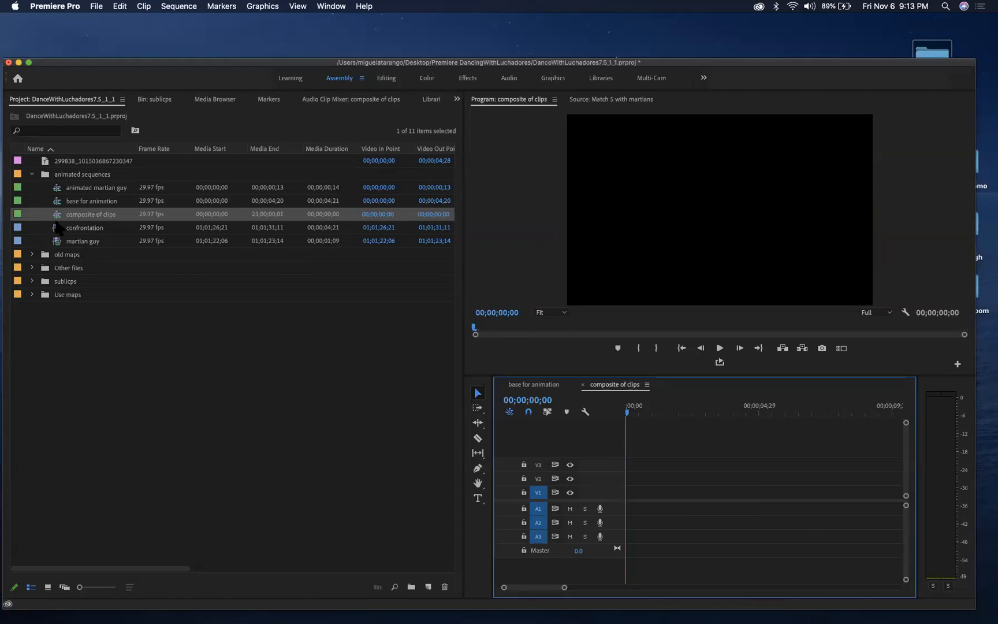
- Close the base for animation timeline and place that sequence on V1 at the start of composite of clips
{"action": "left_click", "coordinate": [58, 200]}
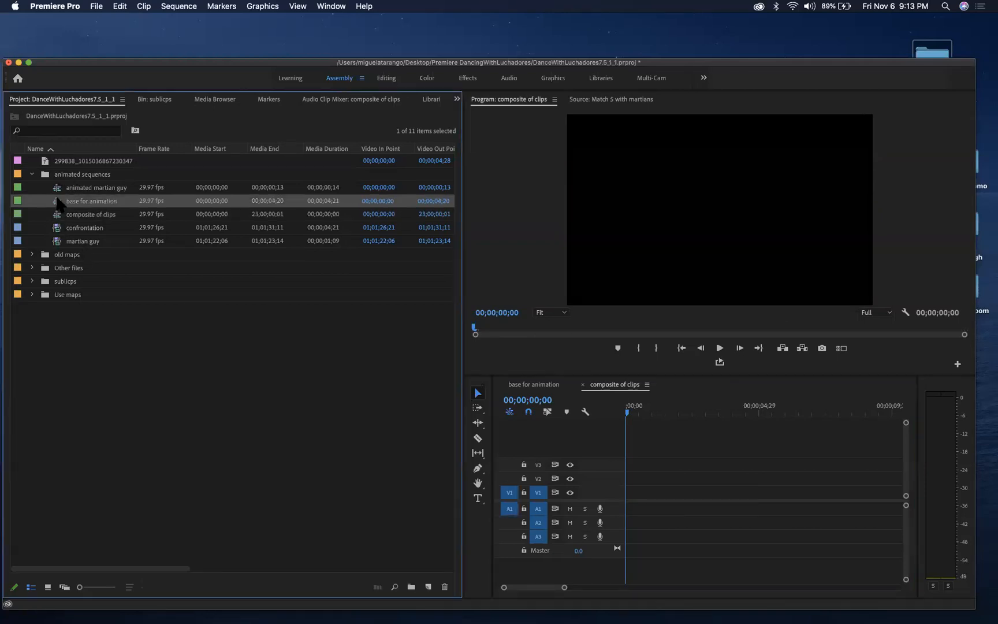
{"action": "double_click", "coordinate": [59, 202]}
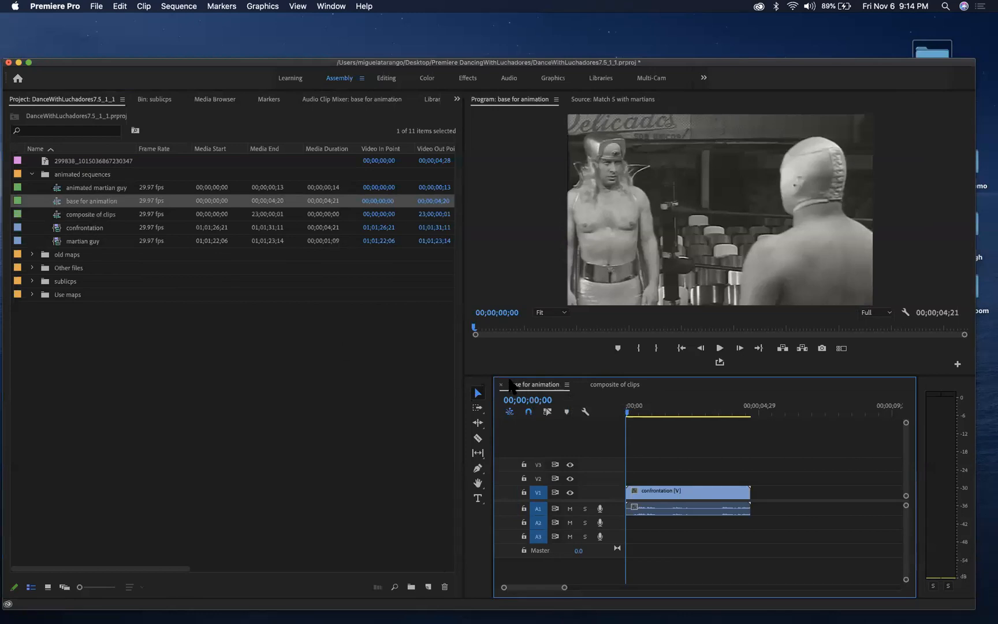
{"action": "left_click", "coordinate": [501, 384]}
{"action": "left_click_drag", "start_coordinate": [56, 201], "coordinate": [629, 496]}
{"action": "left_click_drag", "start_coordinate": [629, 409], "coordinate": [682, 405]}
{"action": "key", "text": "Home"}
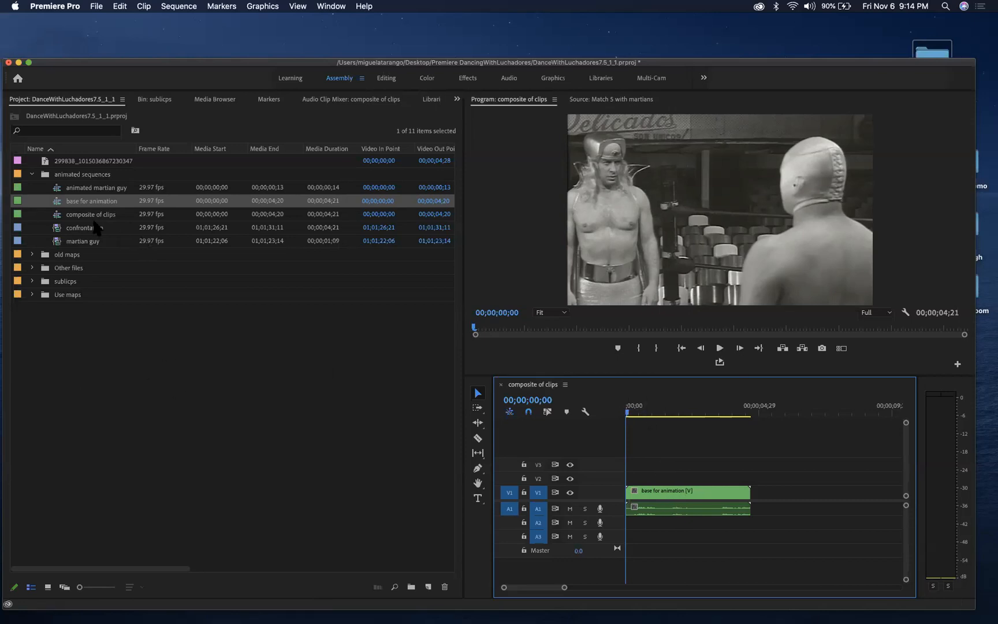
- Place the animated martian guy sequence on V2 at the start of composite of clips, above the base for animation clip
{"action": "left_click", "coordinate": [68, 188]}
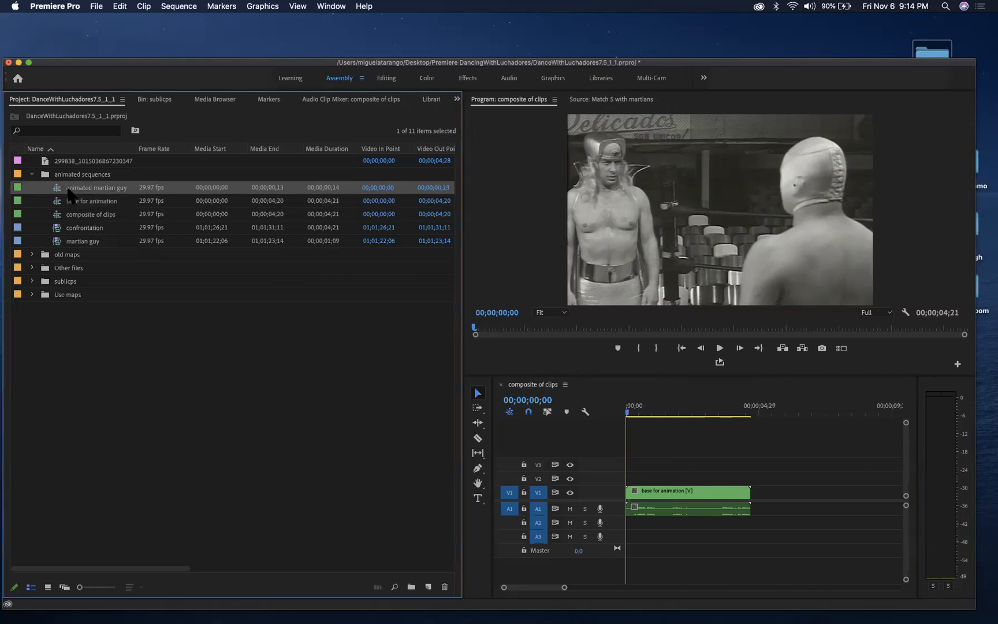
{"action": "left_click_drag", "start_coordinate": [373, 295], "coordinate": [635, 479]}
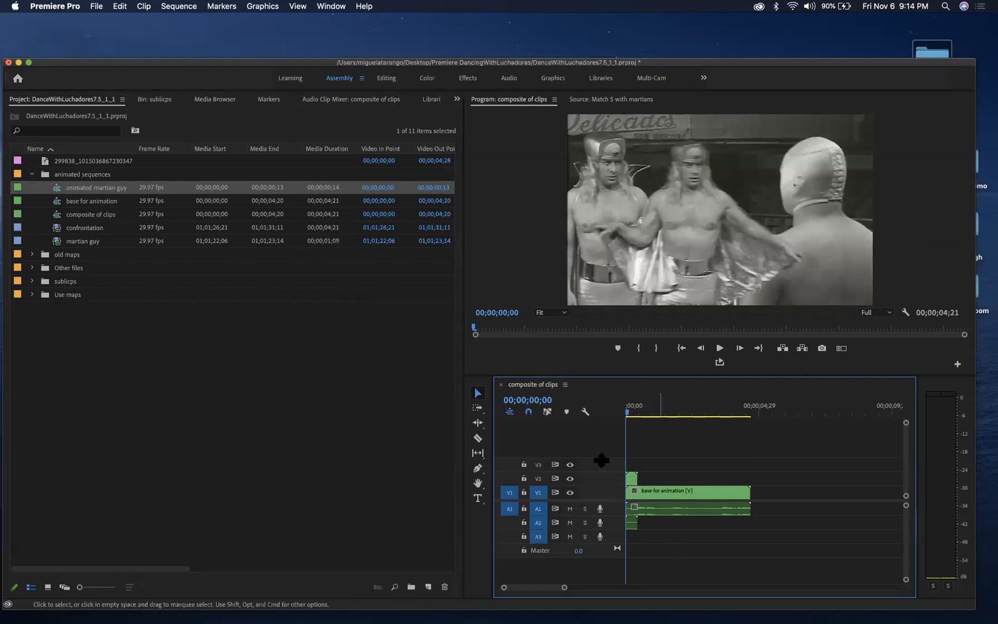
{"action": "left_click", "coordinate": [628, 408]}
{"action": "left_click_drag", "start_coordinate": [632, 412], "coordinate": [607, 407]}
- Hide and show the V1 and V2 tracks in turn to compare the martian layer with the base layer
{"action": "left_click", "coordinate": [570, 492]}
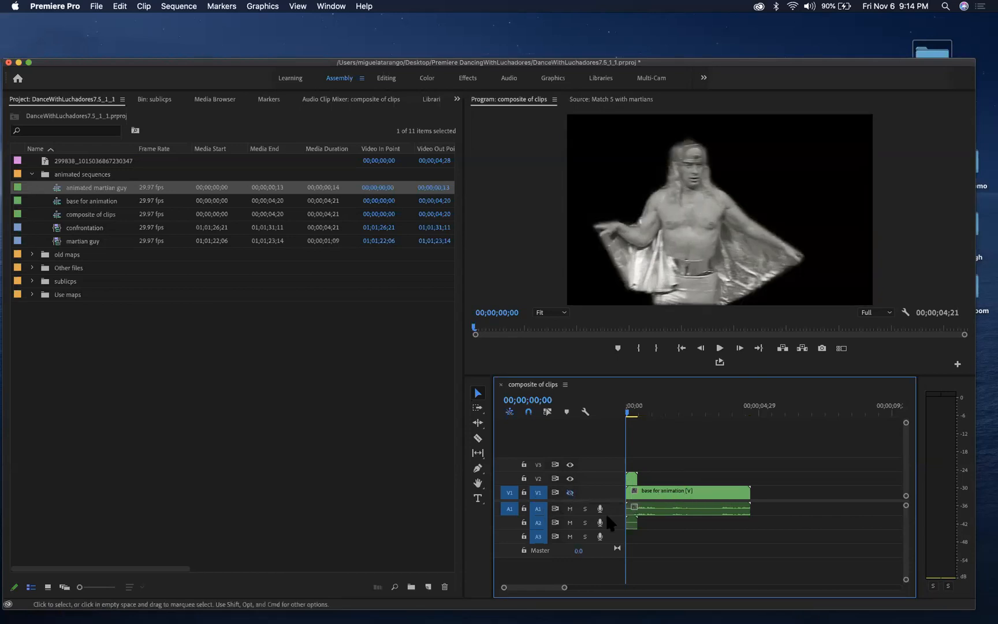
{"action": "left_click", "coordinate": [569, 492]}
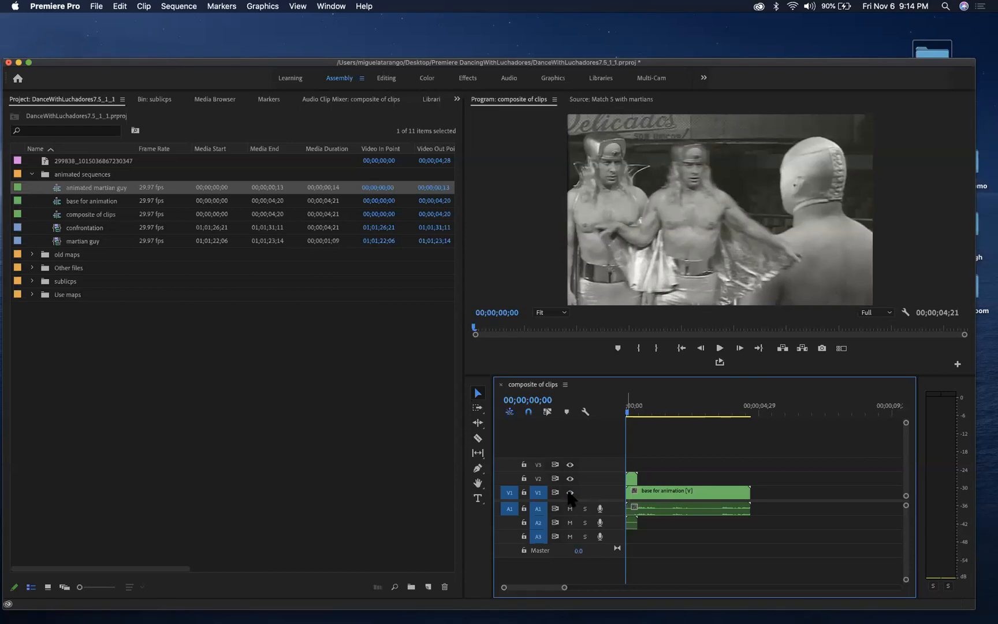
{"action": "left_click", "coordinate": [570, 491]}
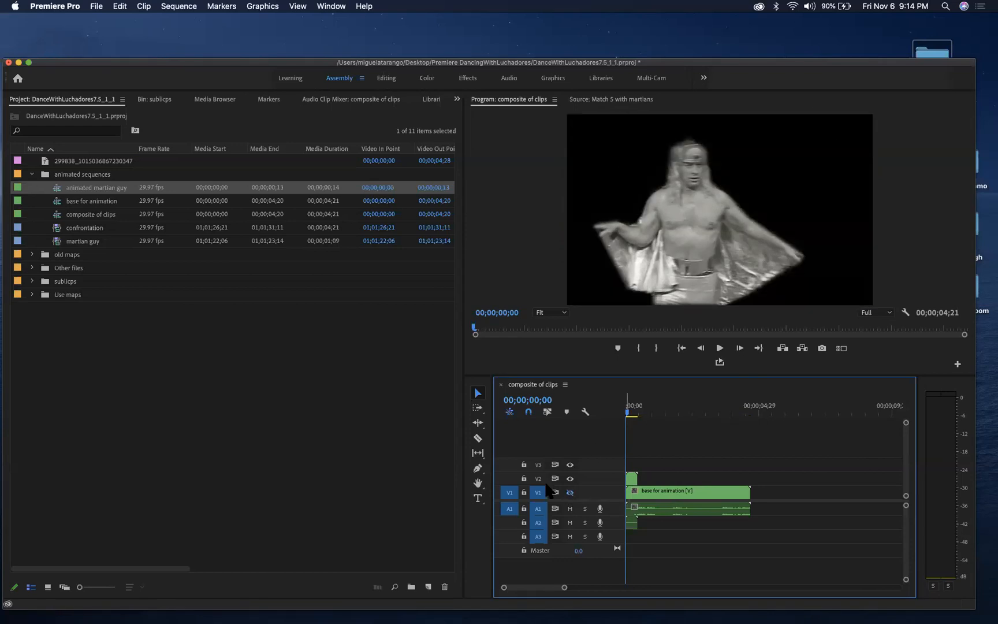
{"action": "left_click", "coordinate": [570, 492]}
{"action": "left_click", "coordinate": [569, 478]}
{"action": "left_click", "coordinate": [569, 478]}
{"action": "left_click", "coordinate": [570, 478]}
{"action": "left_click", "coordinate": [570, 480]}
{"action": "left_click", "coordinate": [570, 480]}
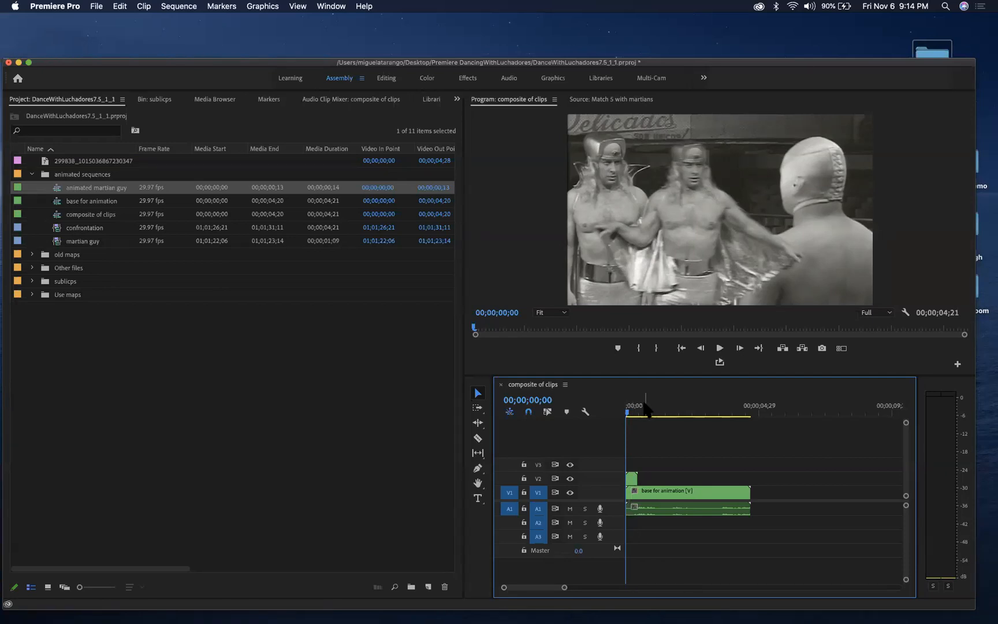
- Switch to the Editing workspace and set the scale of the animated martian guy clip on V2 to 185
{"action": "left_click", "coordinate": [631, 478]}
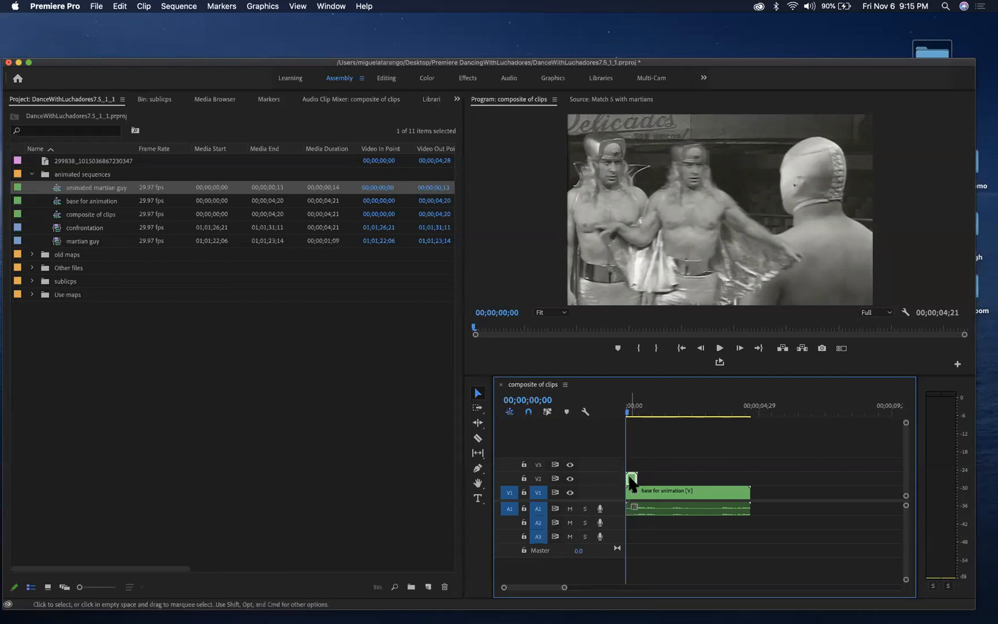
{"action": "left_click", "coordinate": [629, 413]}
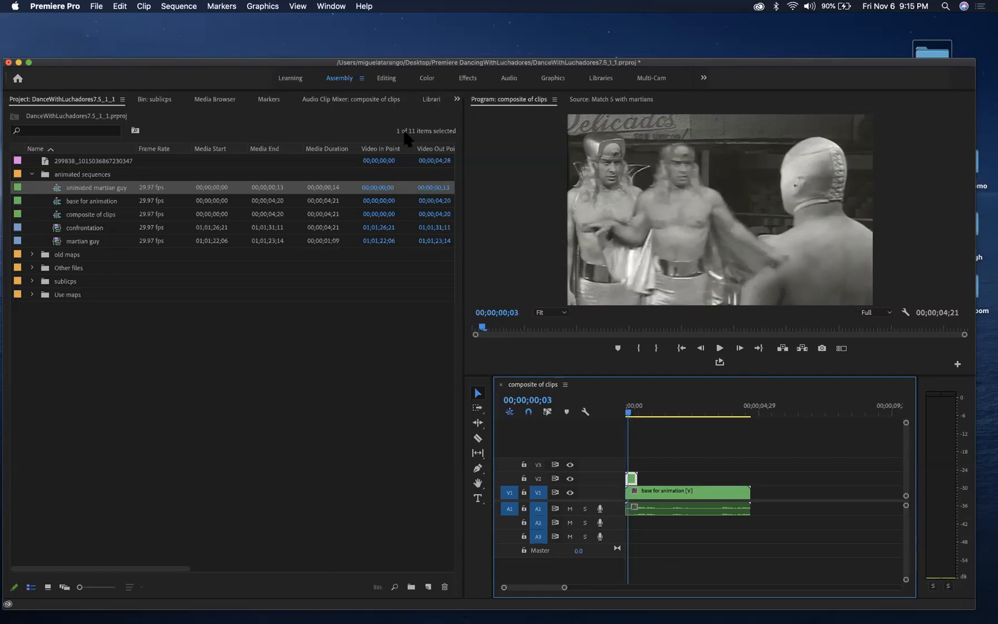
{"action": "left_click", "coordinate": [386, 78]}
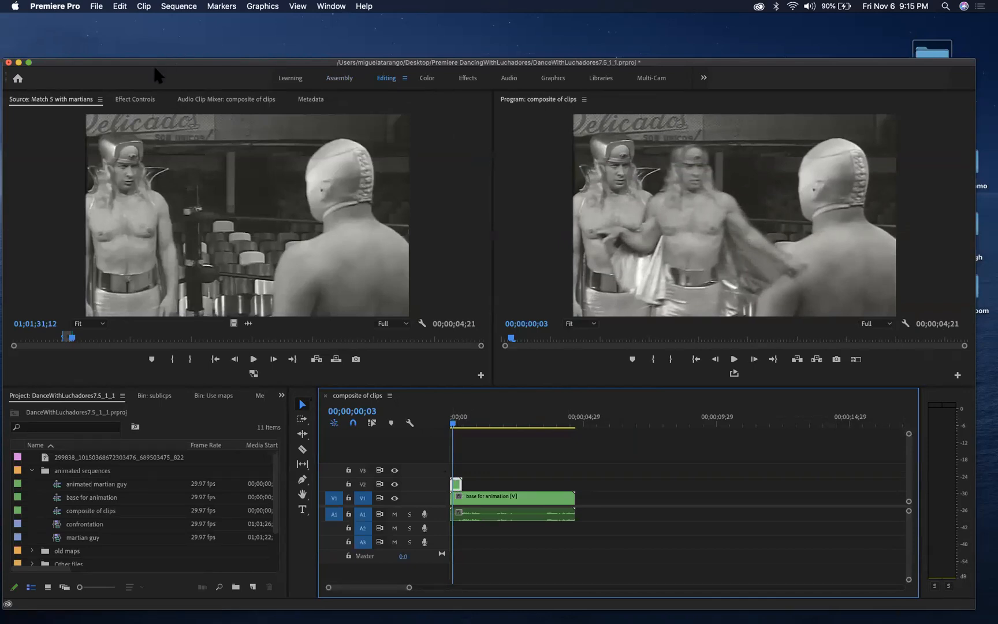
{"action": "left_click", "coordinate": [136, 99]}
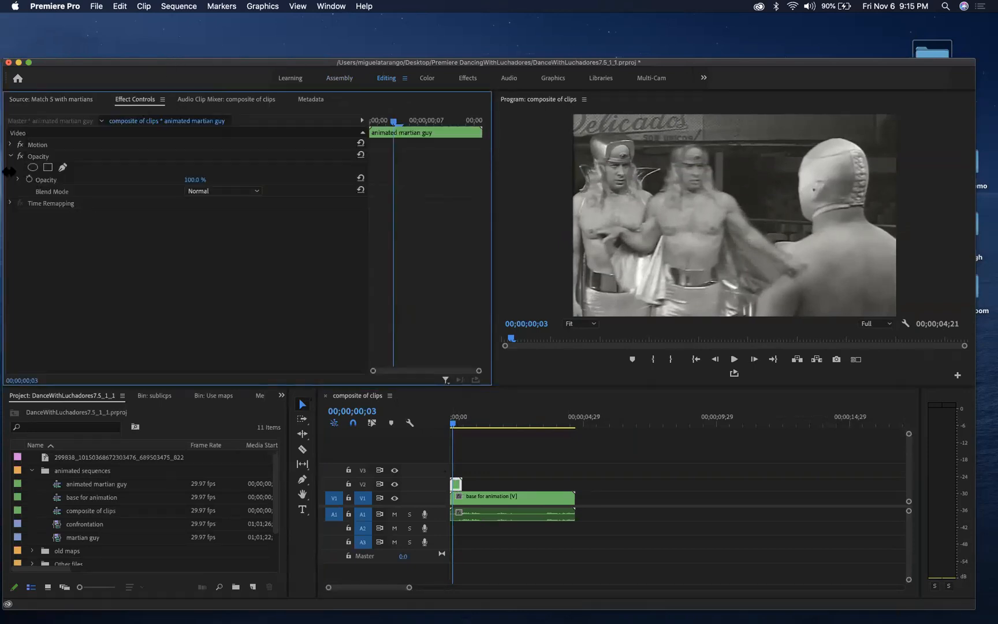
{"action": "left_click", "coordinate": [11, 144]}
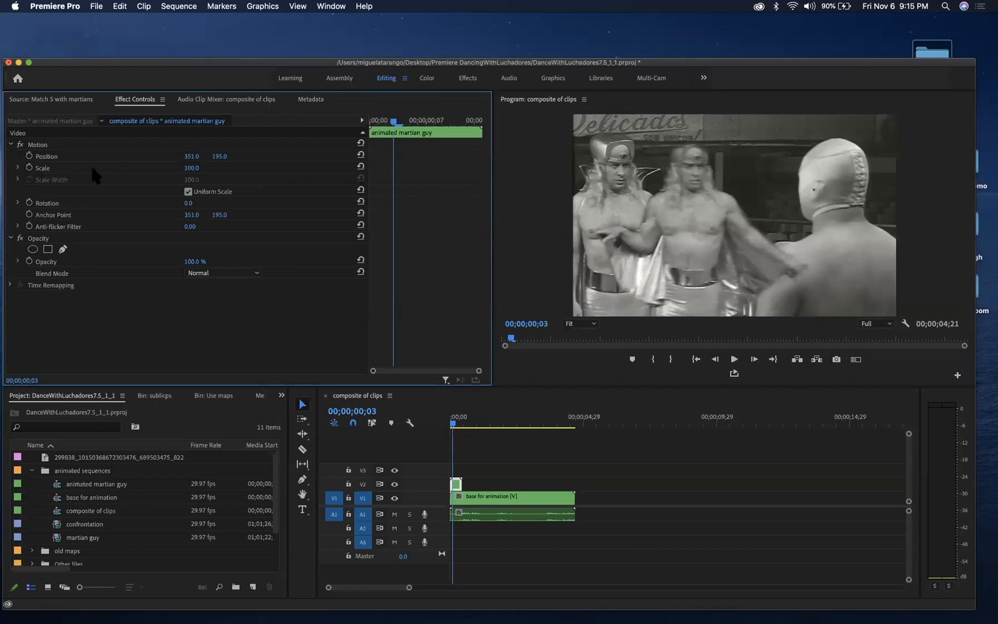
{"action": "left_click_drag", "start_coordinate": [192, 168], "coordinate": [241, 168]}
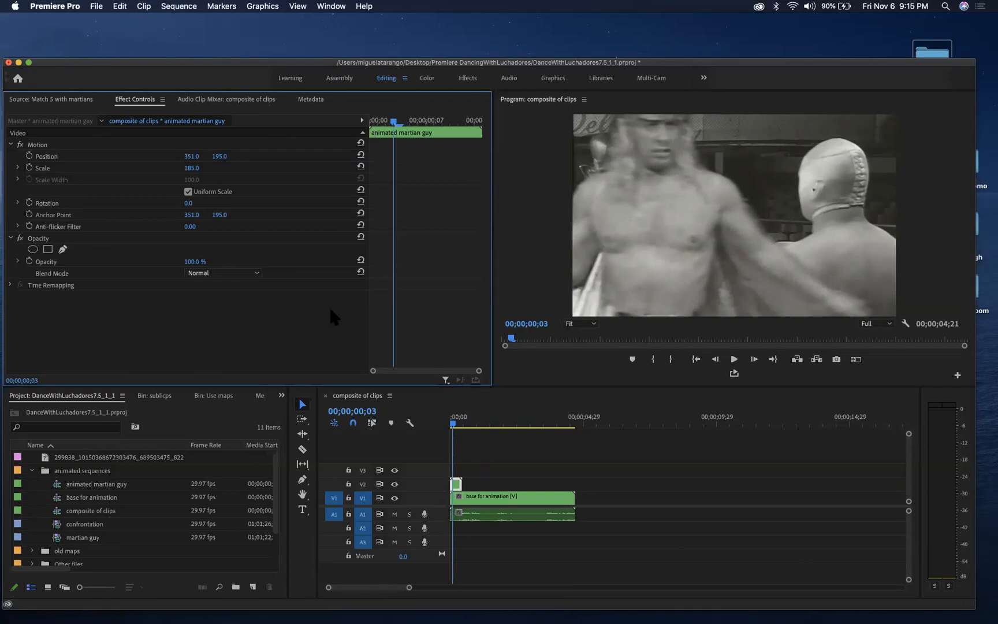
- Inspect the nested animated martian guy sequence, then return to composite of clips and play it briefly from the start
{"action": "double_click", "coordinate": [457, 484]}
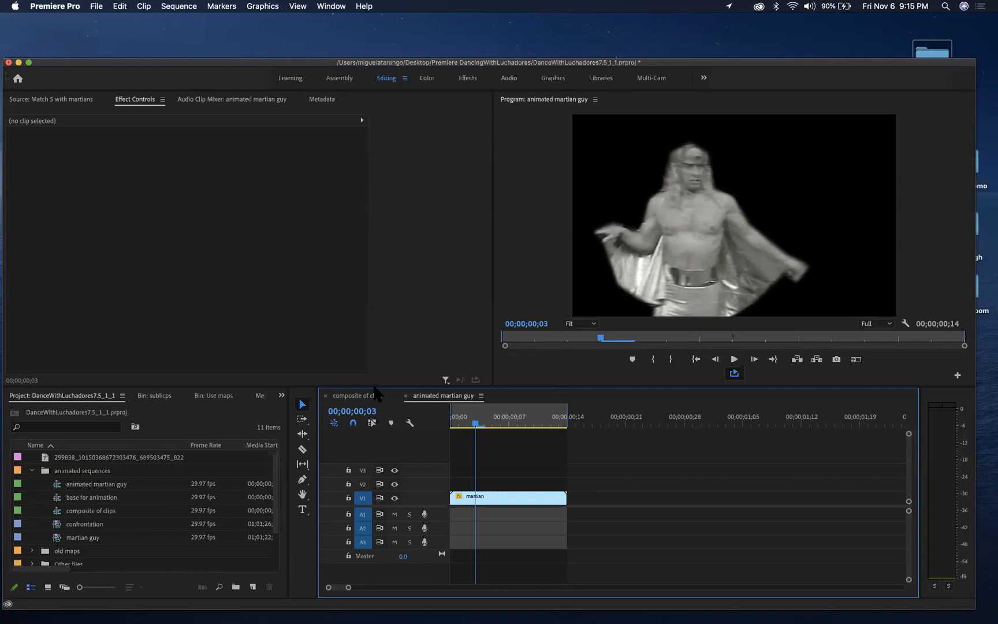
{"action": "left_click", "coordinate": [405, 395]}
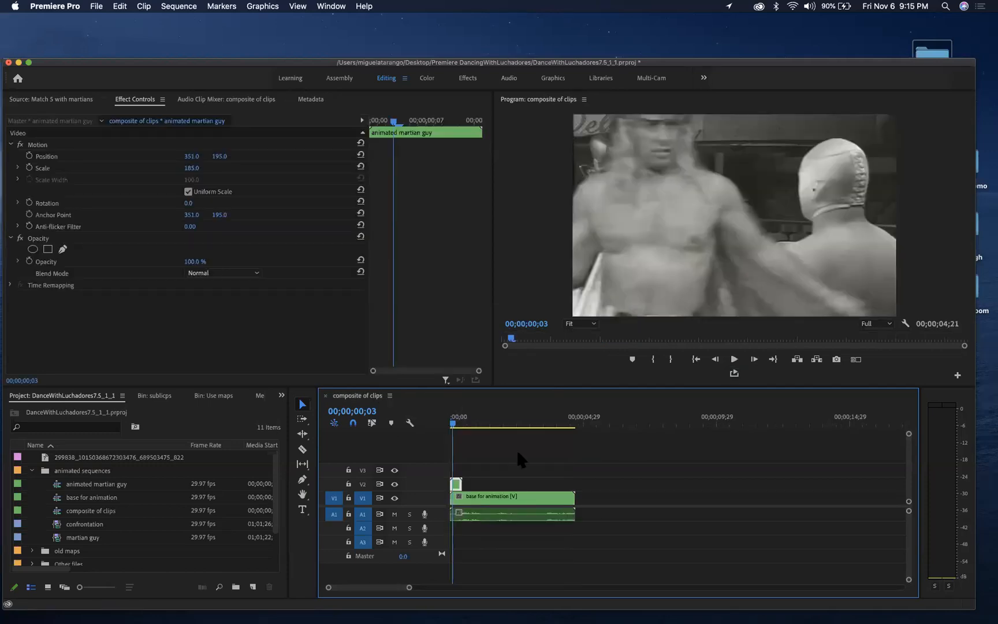
{"action": "double_click", "coordinate": [455, 484]}
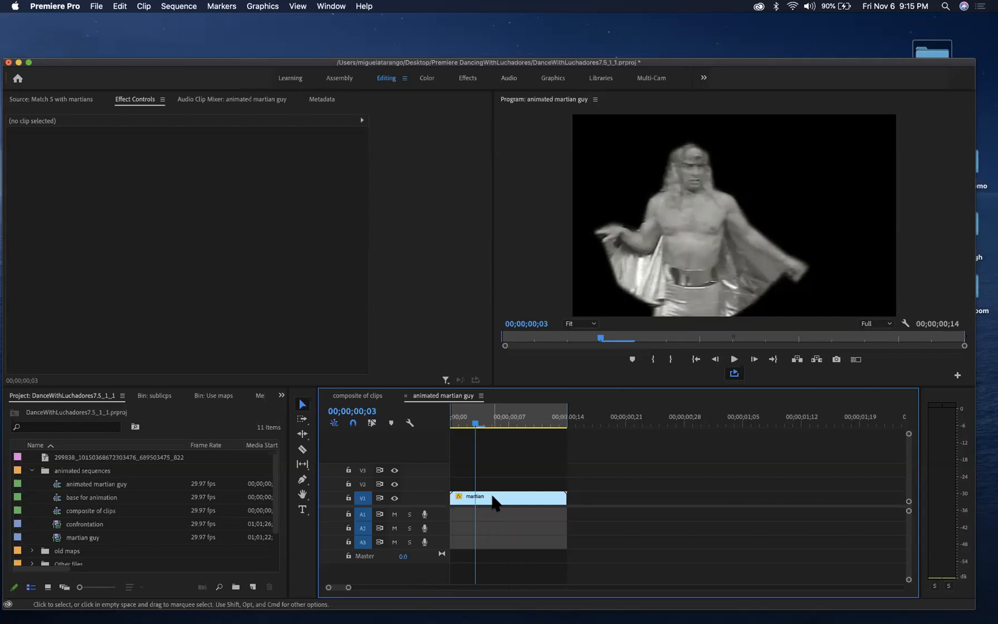
{"action": "left_click", "coordinate": [405, 396]}
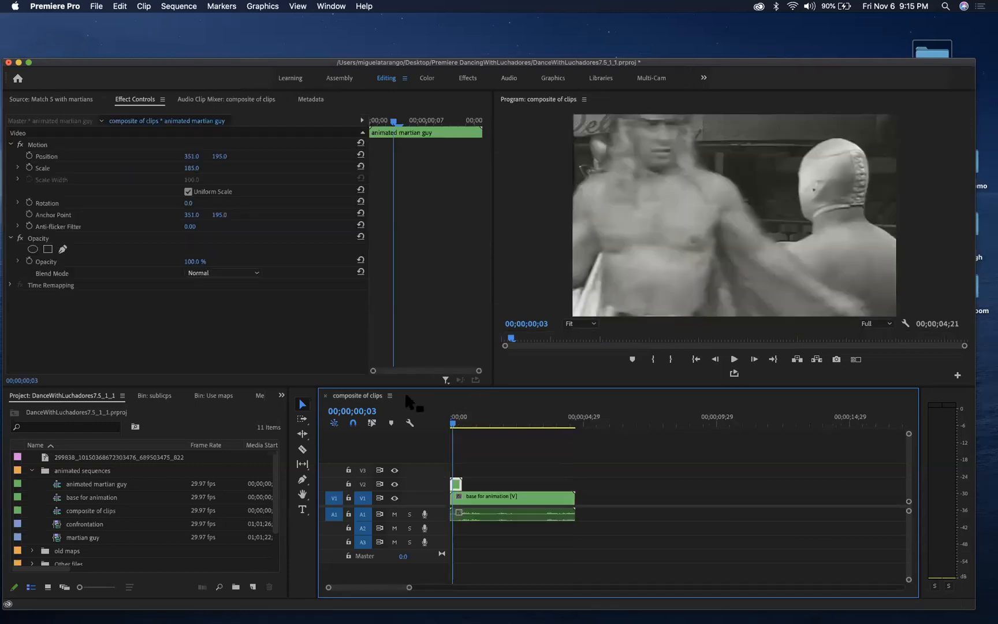
{"action": "left_click_drag", "start_coordinate": [453, 424], "coordinate": [432, 426]}
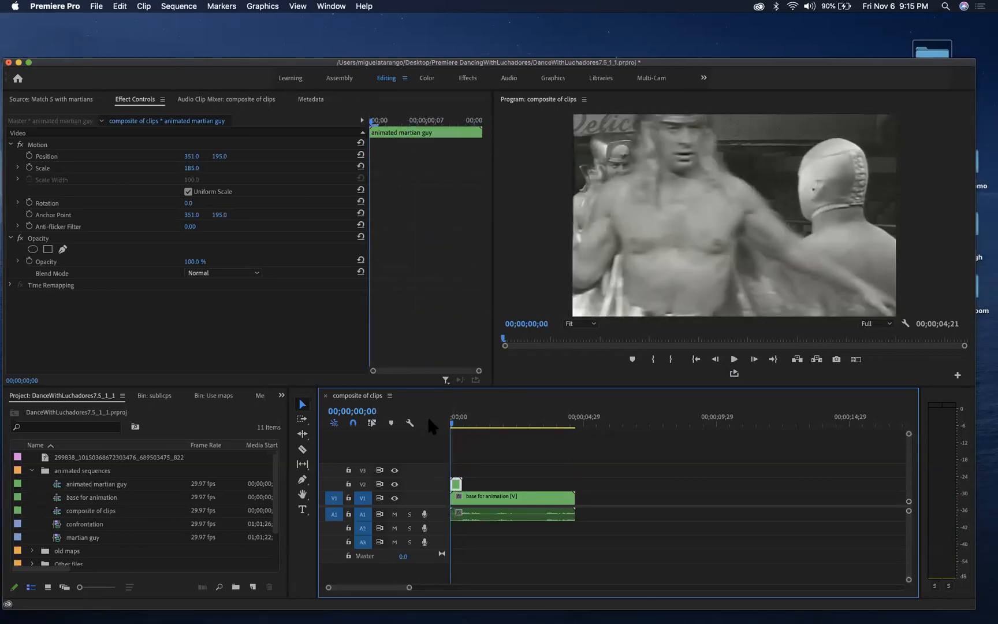
{"action": "key", "text": "space"}
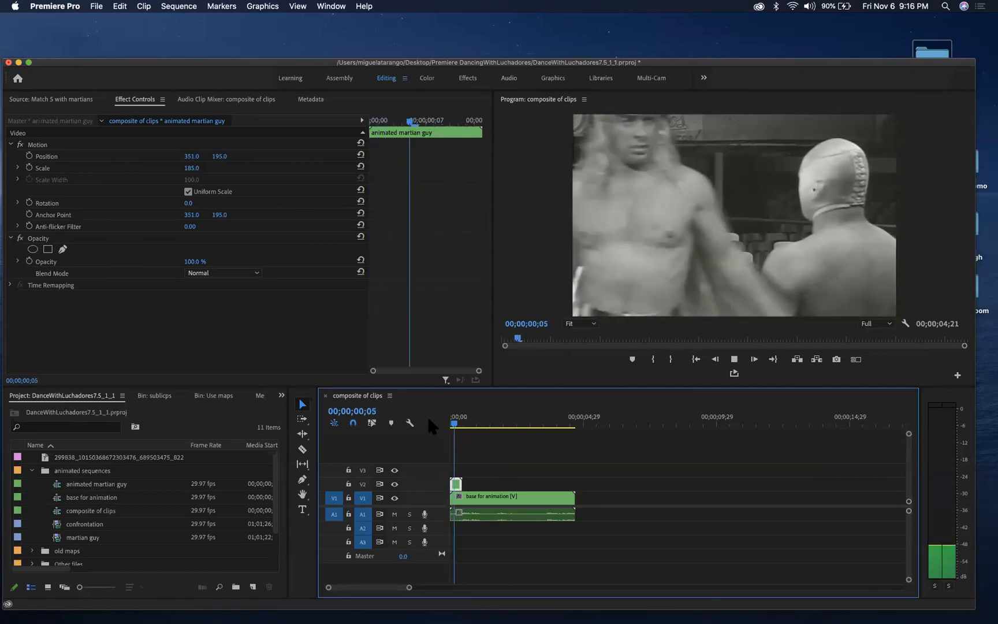
{"action": "key", "text": "space"}
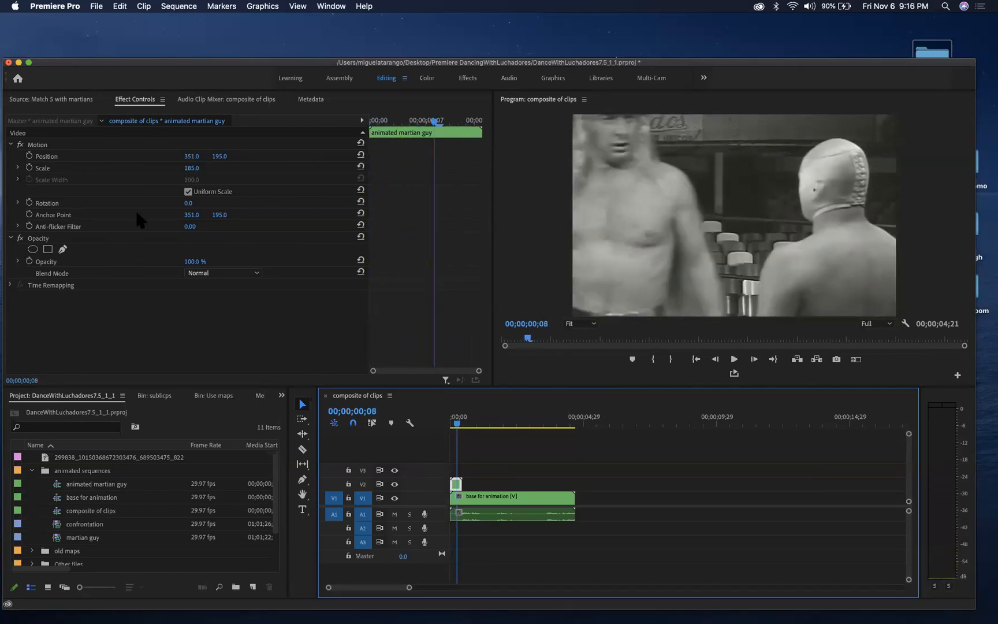
- Rotate the animated martian guy clip on V2 to 33.7°
{"action": "left_click", "coordinate": [17, 203]}
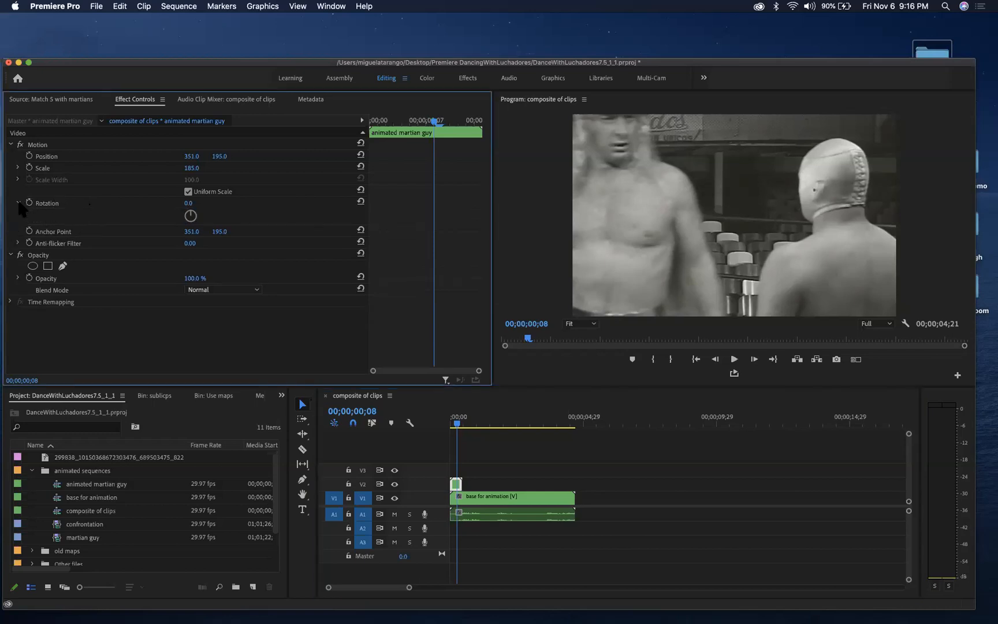
{"action": "left_click_drag", "start_coordinate": [191, 220], "coordinate": [203, 193]}
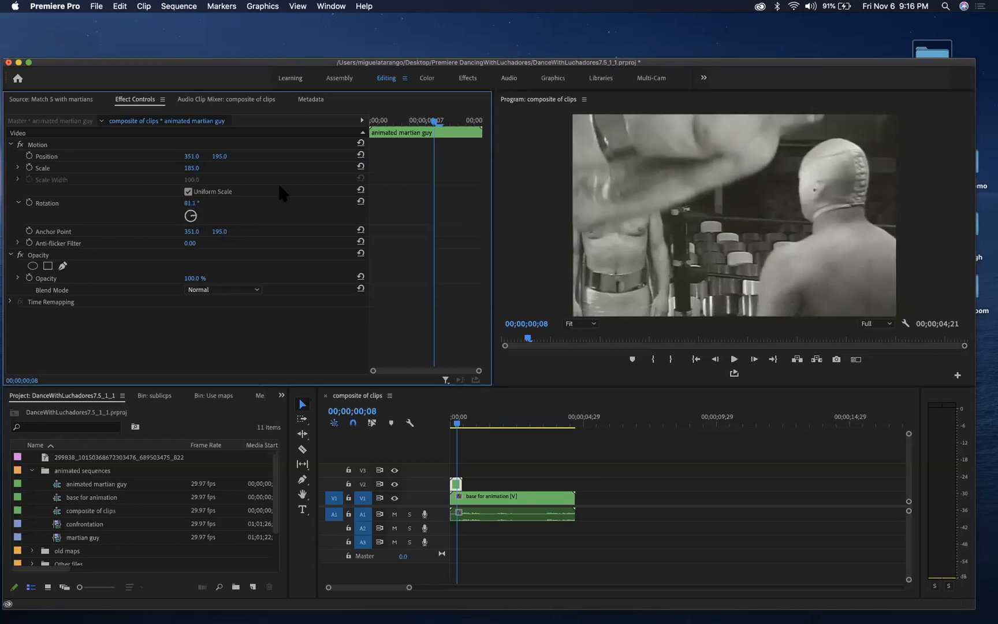
{"action": "left_click_drag", "start_coordinate": [260, 105], "coordinate": [234, 141]}
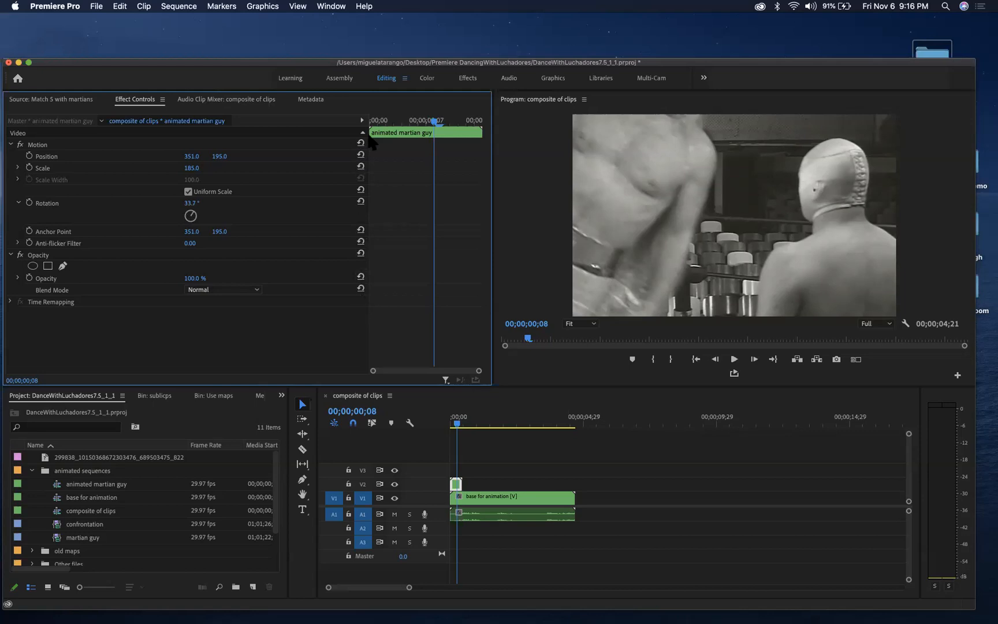
- Reset the rotation of the animated martian guy clip on V2 to 0° and review its speed and duration settings
{"action": "left_click", "coordinate": [361, 202]}
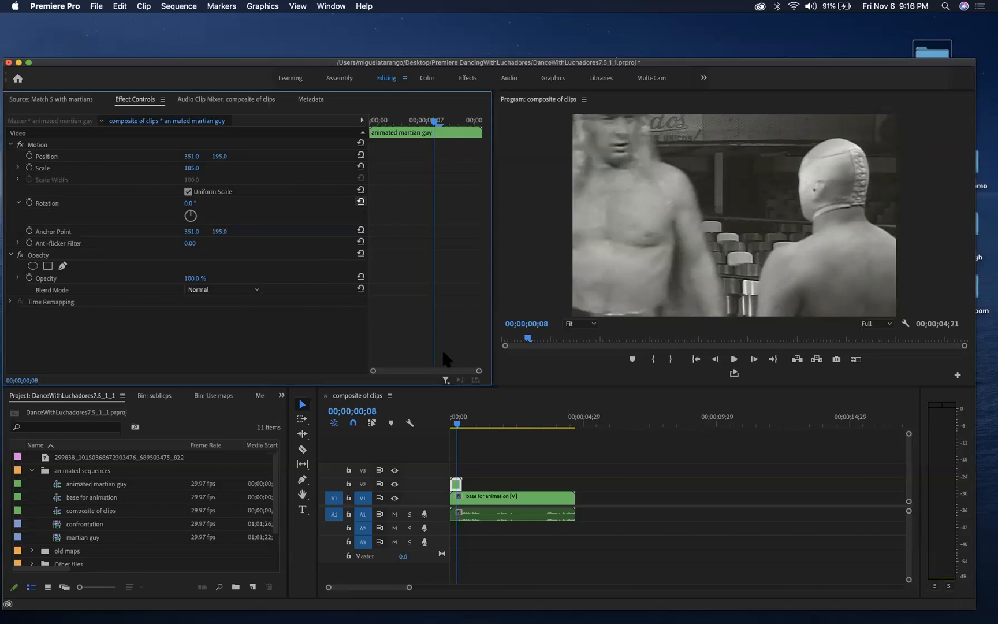
{"action": "right_click", "coordinate": [456, 485]}
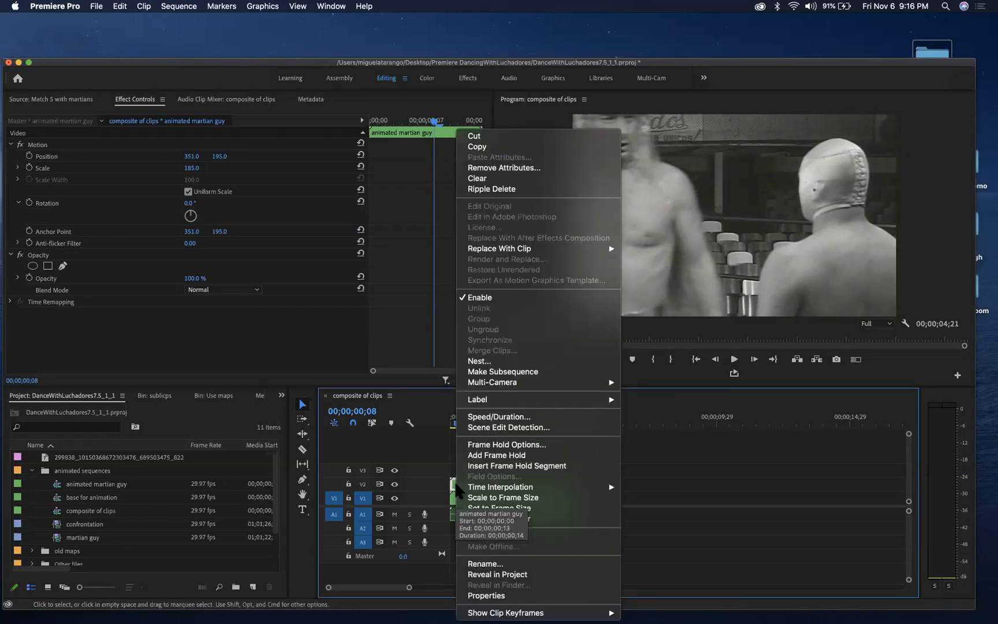
{"action": "left_click", "coordinate": [534, 417]}
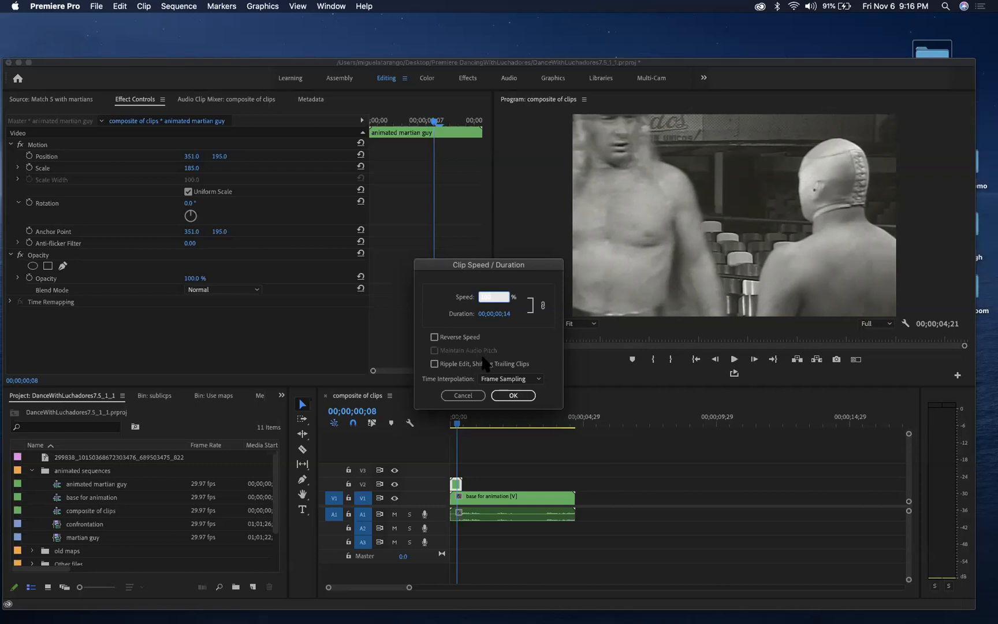
{"action": "left_click", "coordinate": [510, 393]}
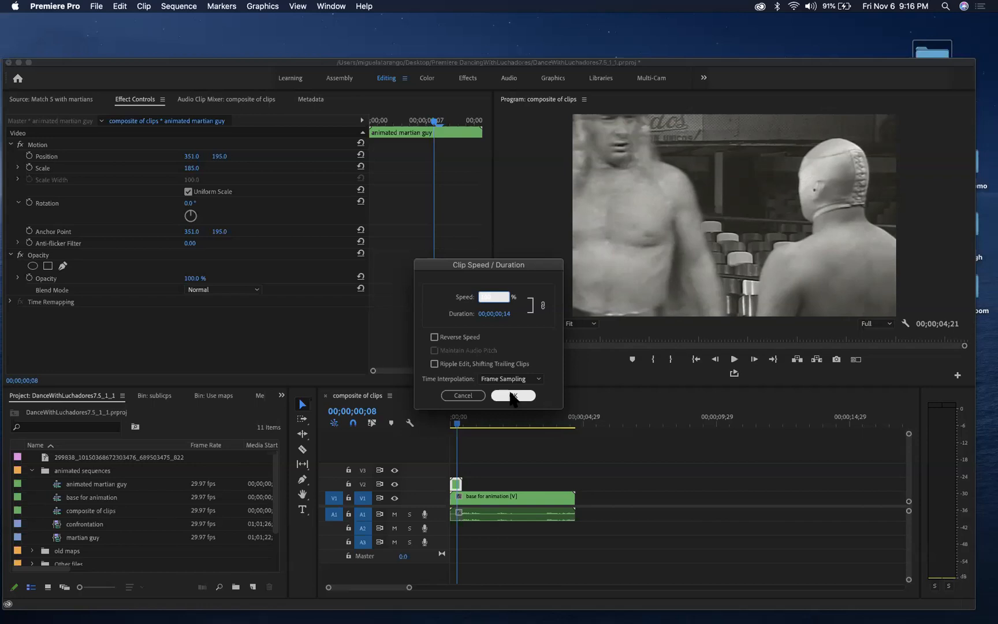
{"action": "left_click", "coordinate": [510, 392]}
- Play and scrub composite of clips from the start to check the motion of the animated martian guy clip
{"action": "left_click_drag", "start_coordinate": [455, 422], "coordinate": [423, 417]}
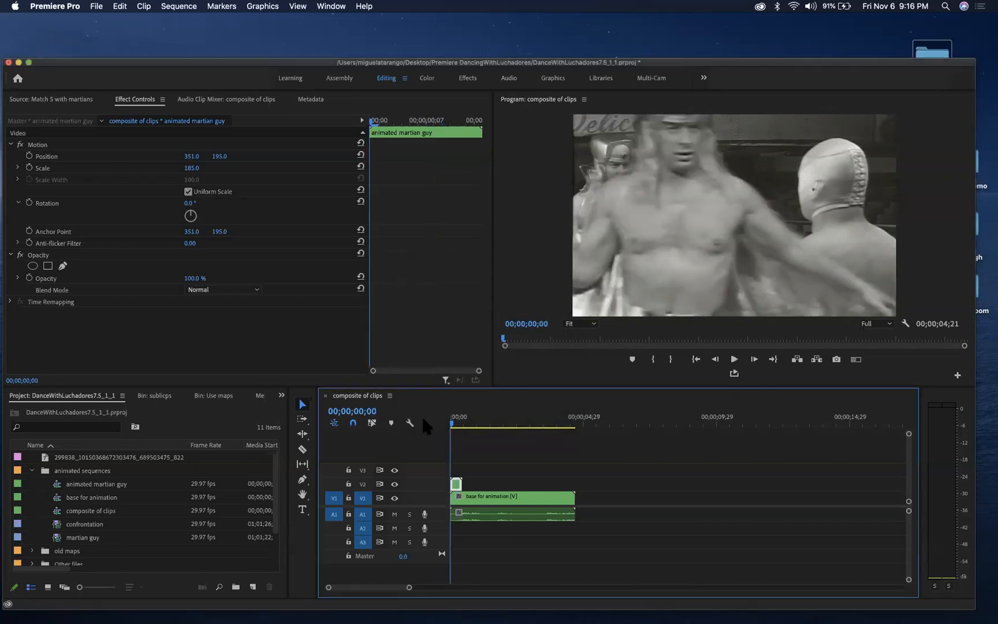
{"action": "key", "text": "space"}
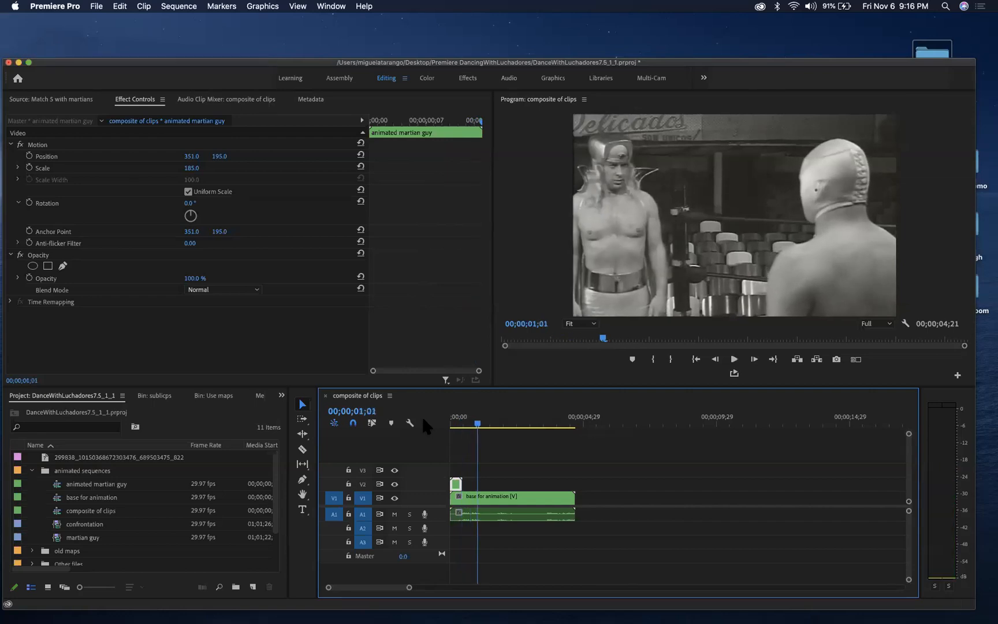
{"action": "key", "text": "Home"}
{"action": "key", "text": "space"}
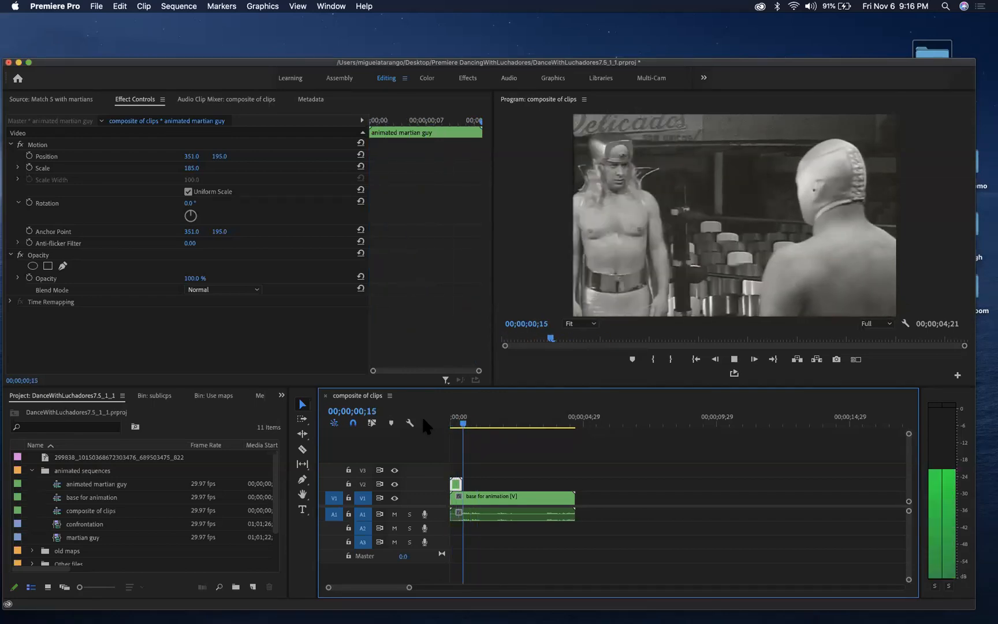
{"action": "key", "text": "space"}
{"action": "key", "text": "Home"}
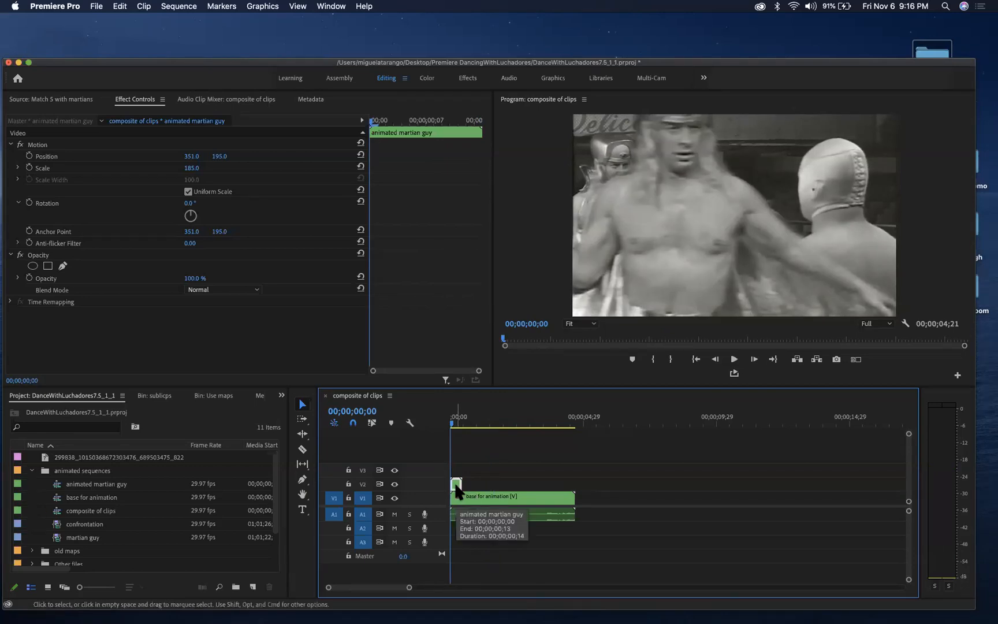
{"action": "left_click", "coordinate": [453, 422]}
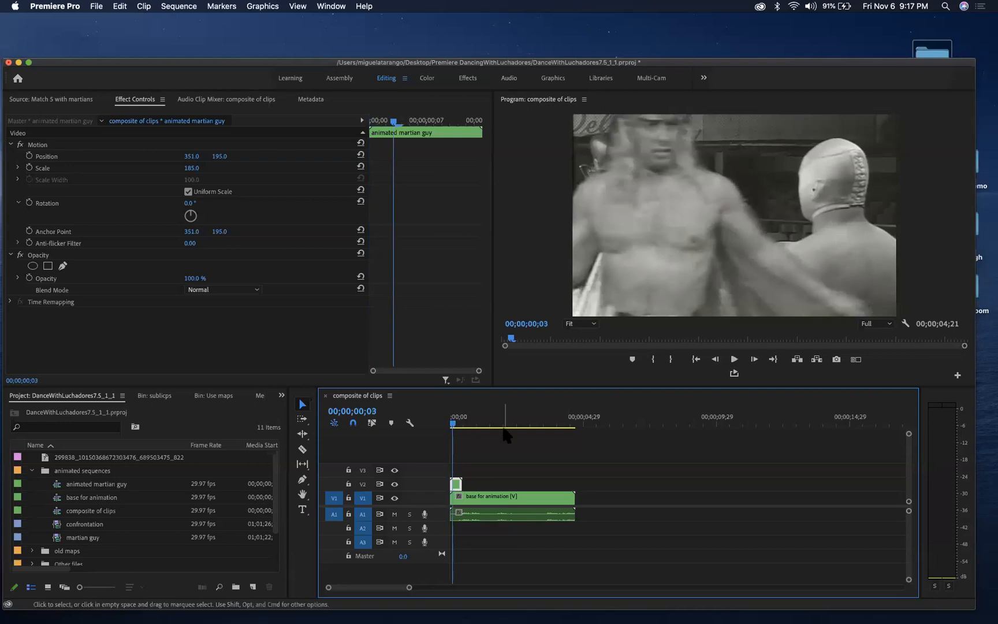
{"action": "key", "text": "End"}
{"action": "key", "text": "Home"}
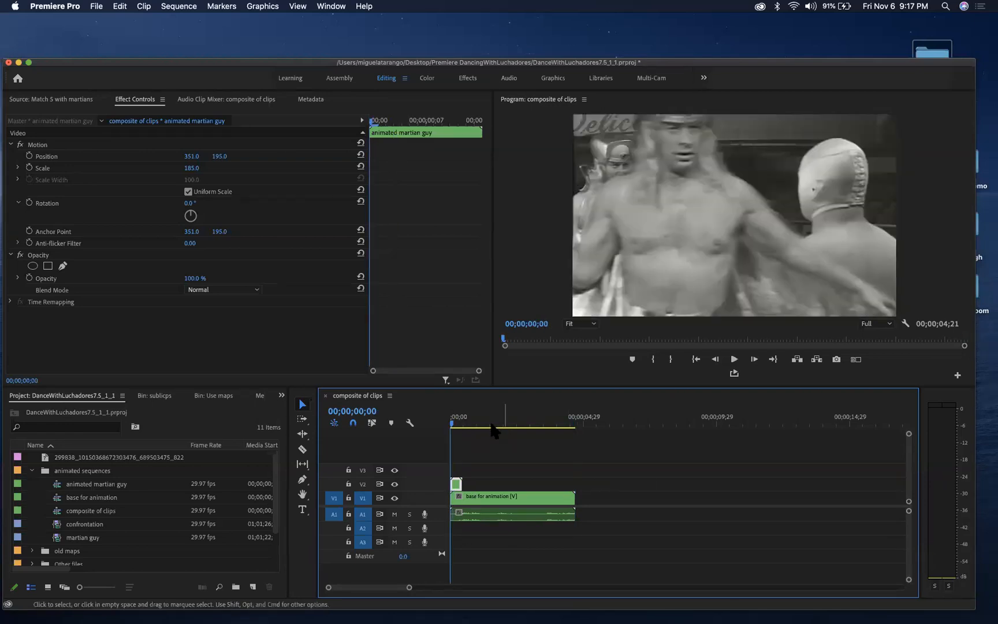
{"action": "left_click", "coordinate": [464, 423]}
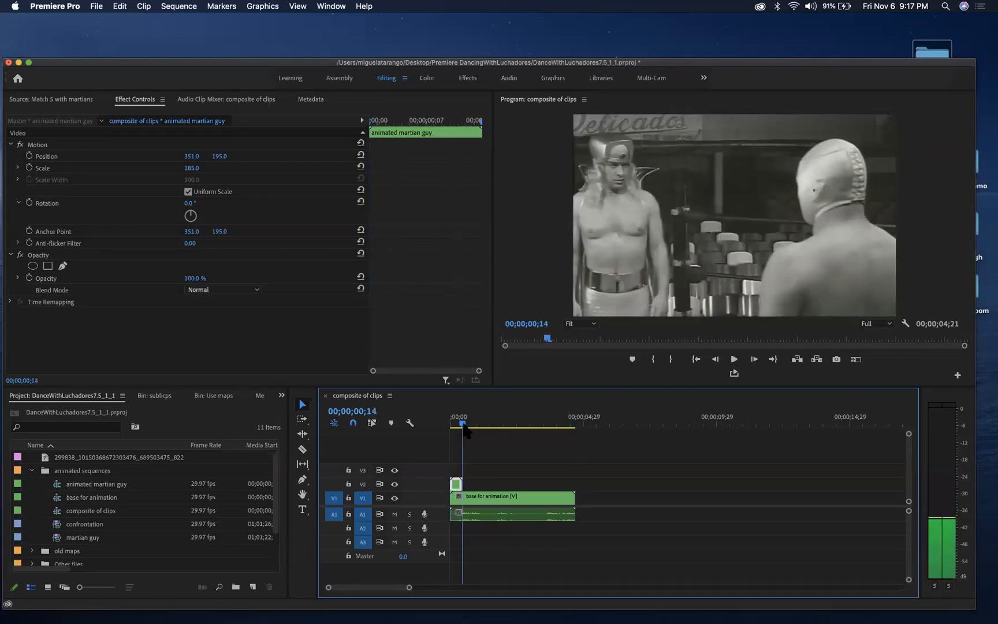
{"action": "left_click", "coordinate": [453, 424]}
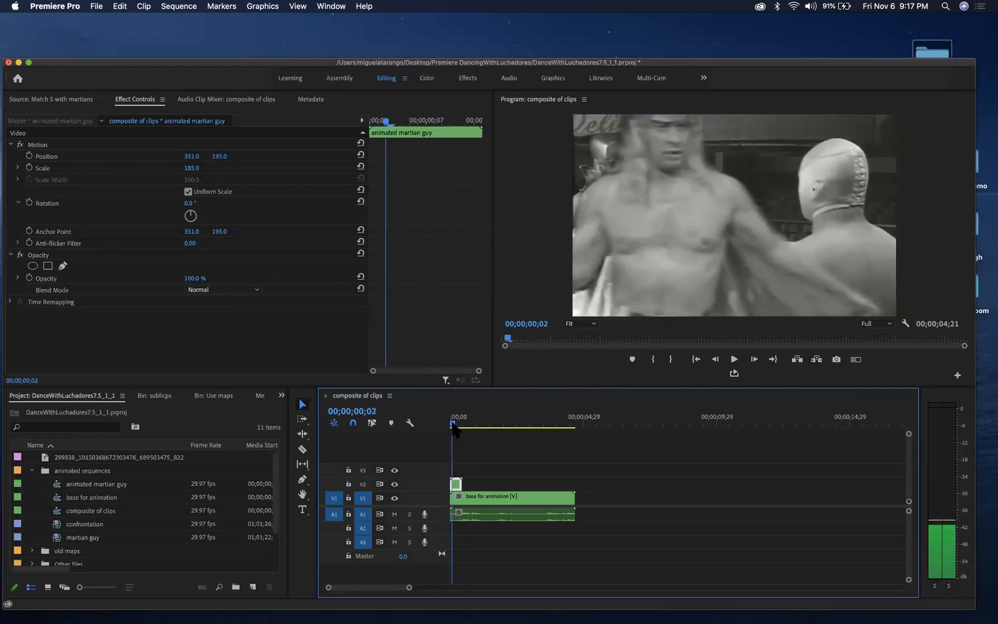
{"action": "key", "text": "End"}
{"action": "key", "text": "Home"}
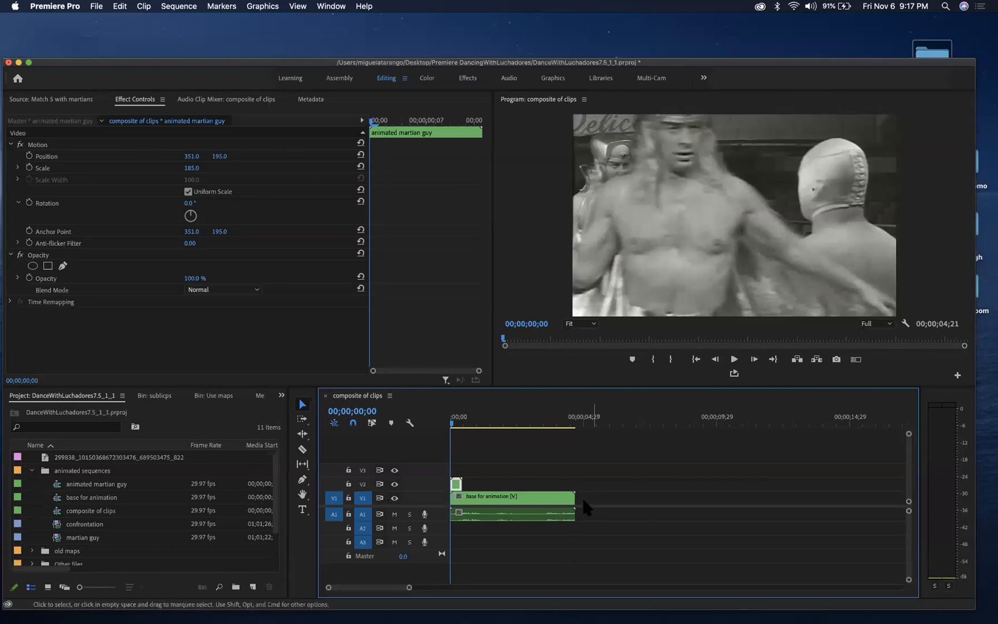
- Target track V2 with the playhead at 00;00;00;14, the end of the animated martian guy clip, and show the source clip
{"action": "left_click", "coordinate": [364, 484]}
{"action": "key", "text": "space"}
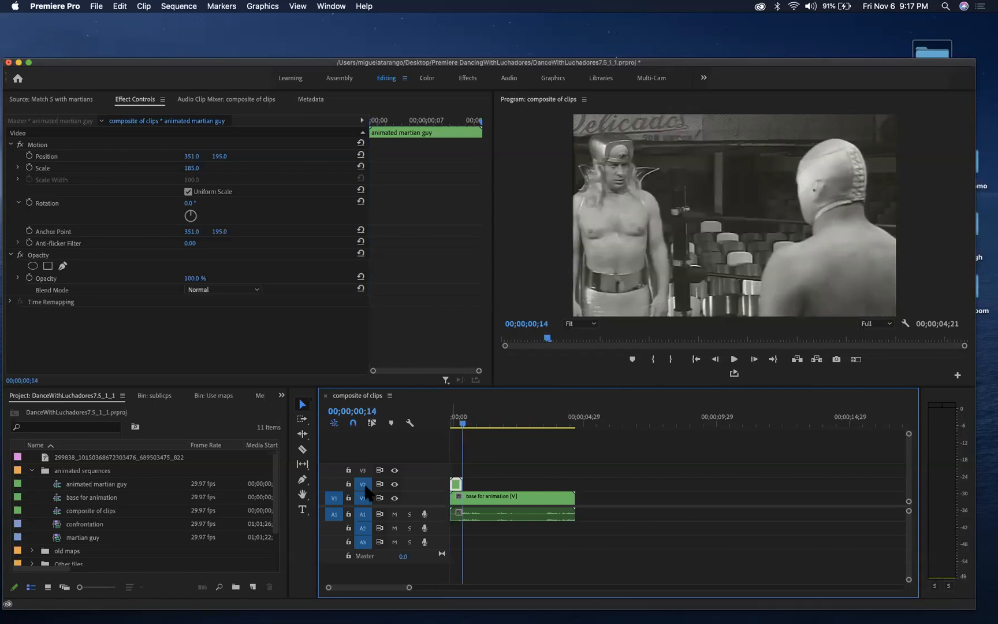
{"action": "left_click", "coordinate": [364, 484]}
{"action": "left_click", "coordinate": [363, 484]}
{"action": "left_click", "coordinate": [51, 99]}
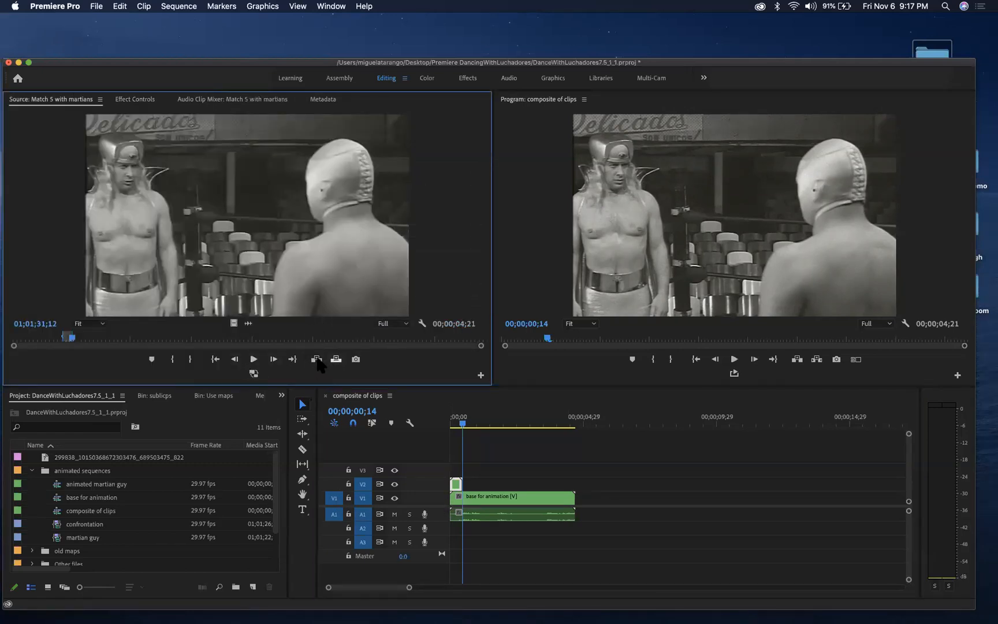
{"action": "left_click", "coordinate": [330, 487]}
{"action": "left_click", "coordinate": [335, 469]}
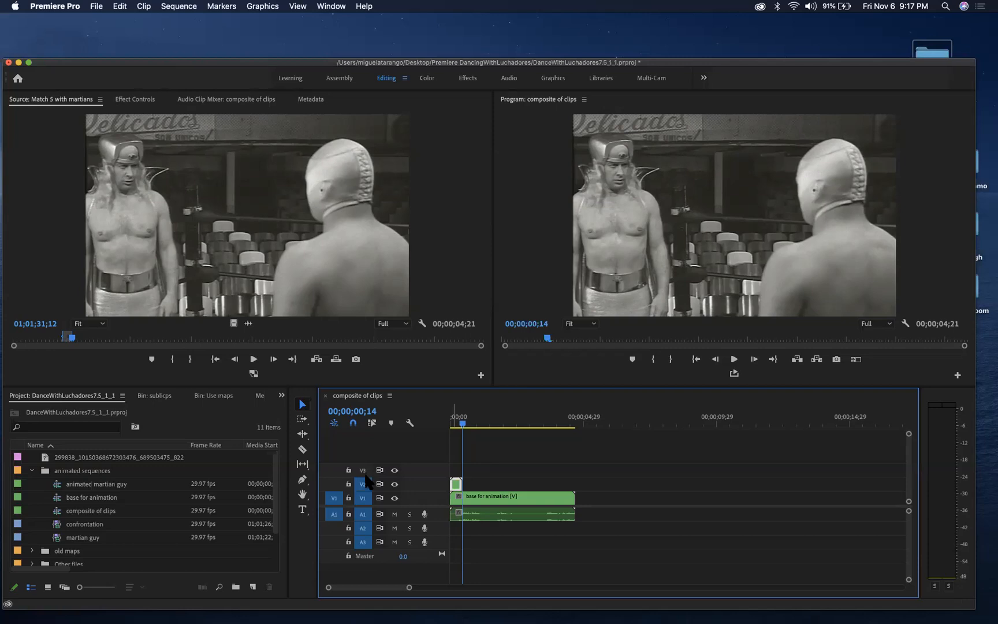
- Try pasting the martian clip at 00;00;00;14 with V1 targeted, first without and again with V2, undoing each paste
{"action": "left_click", "coordinate": [363, 484]}
{"action": "key", "text": "super+v"}
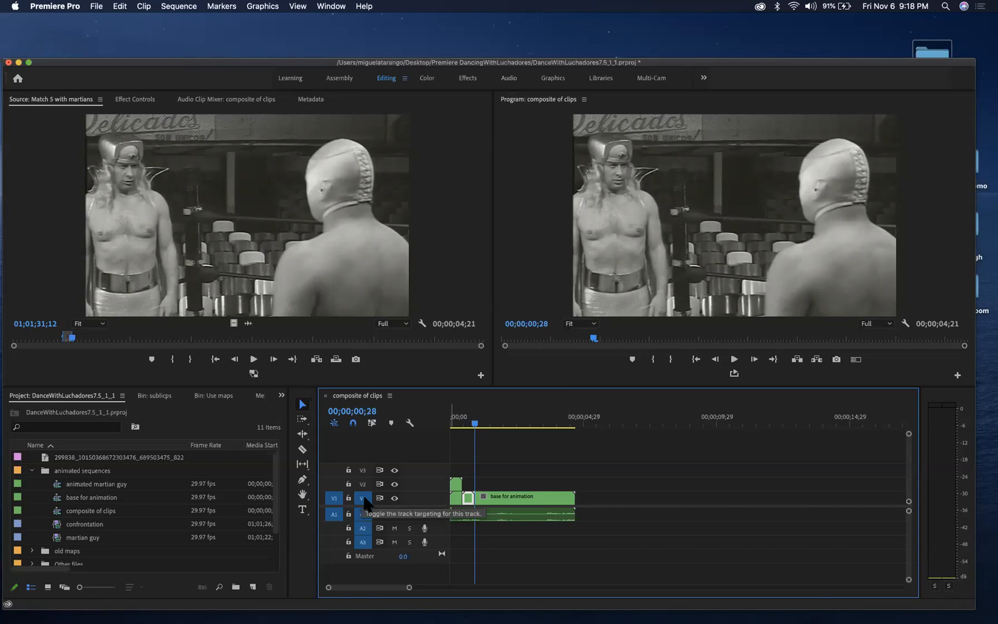
{"action": "key", "text": "super+z"}
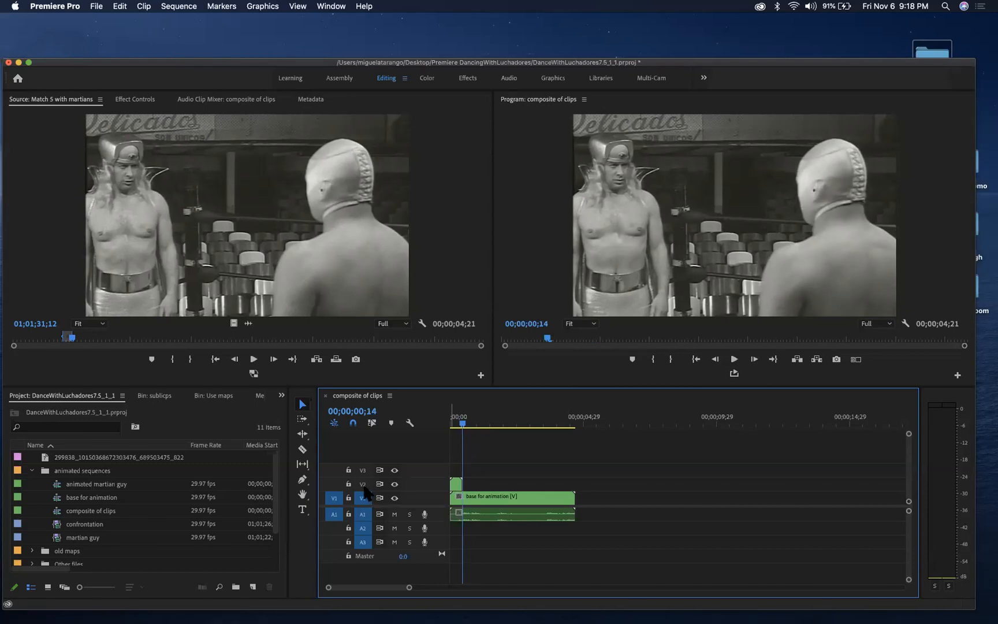
{"action": "left_click", "coordinate": [364, 484]}
{"action": "key", "text": "super+v"}
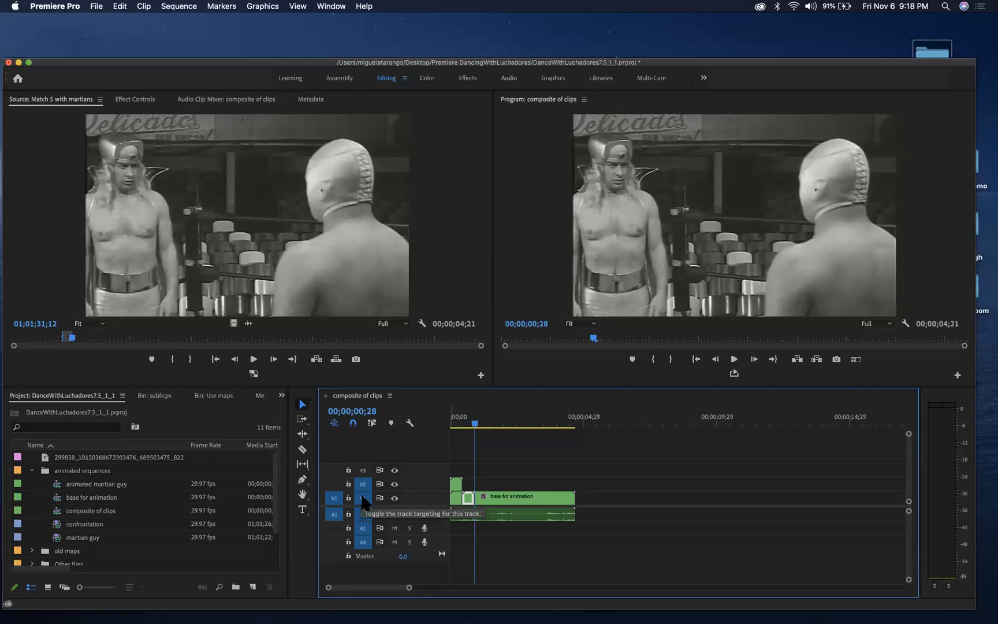
{"action": "key", "text": "super+z"}
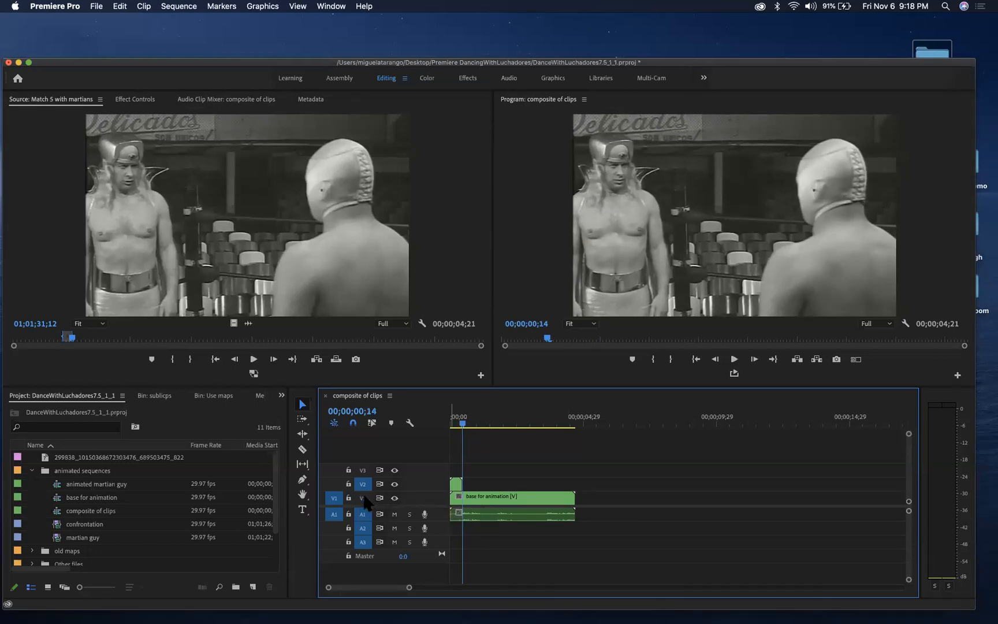
- With V2 as the only targeted video track, paste nine copies of the animated martian guy clip end to end, up to 00;00;04;20
{"action": "key", "text": "super+v"}
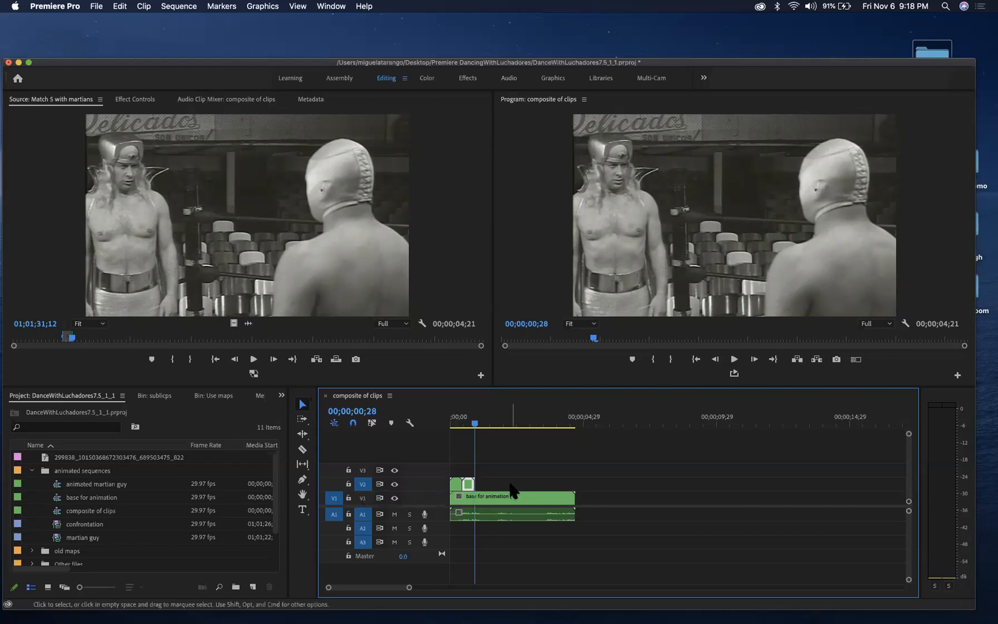
{"action": "key", "text": "super+v"}
{"action": "key", "text": "super+v"}
{"action": "key", "text": "super+v"}
{"action": "key", "text": "super+v"}
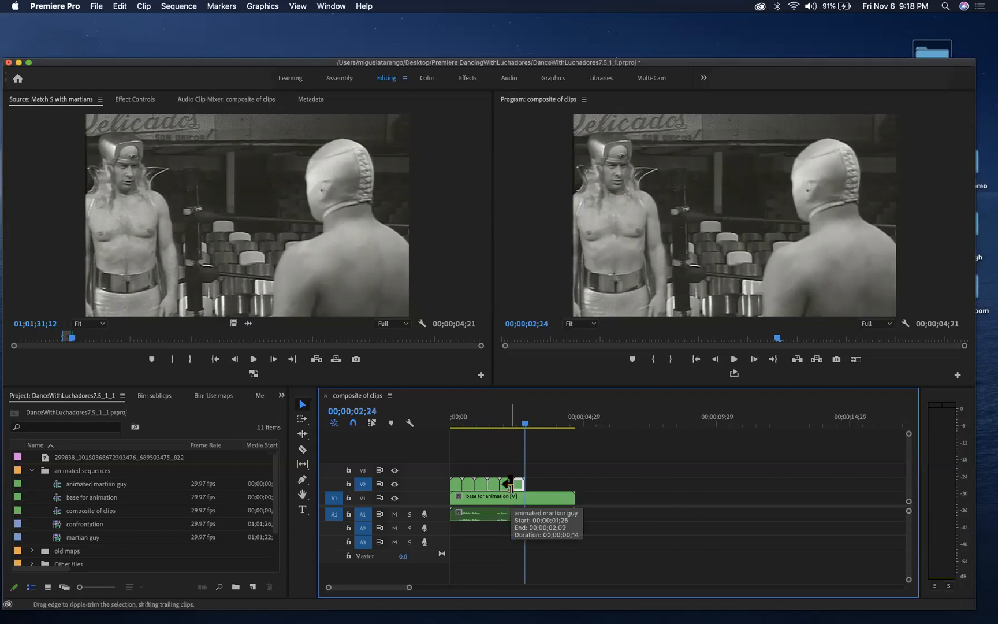
{"action": "key", "text": "super+v"}
{"action": "key", "text": "super+v"}
{"action": "key", "text": "super+v"}
{"action": "key", "text": "super+v"}
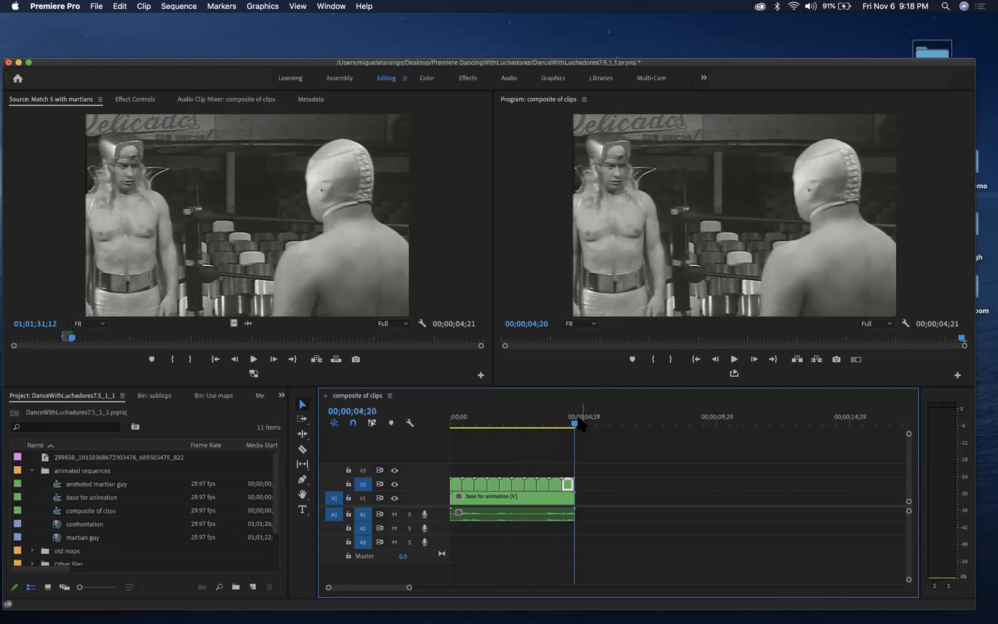
- Play composite of clips from the start to review the repeated martian clips over the base
{"action": "left_click_drag", "start_coordinate": [576, 426], "coordinate": [432, 434]}
{"action": "key", "text": "space"}
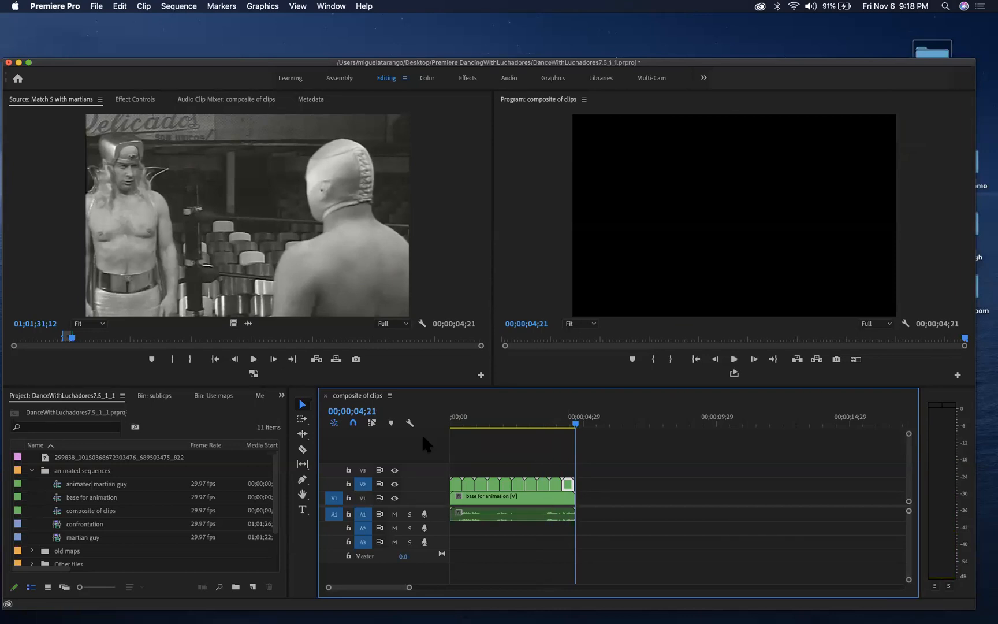
{"action": "key", "text": "space"}
{"action": "key", "text": "Home"}
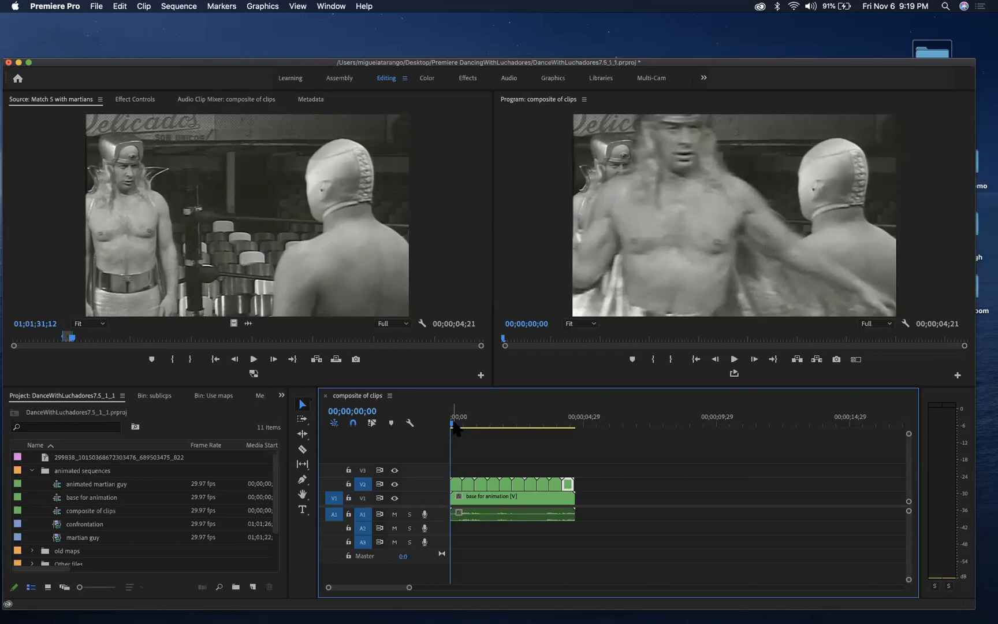
{"action": "key", "text": "space"}
- Reverse the speed of the second animated martian guy clip on V2
{"action": "left_click", "coordinate": [467, 482]}
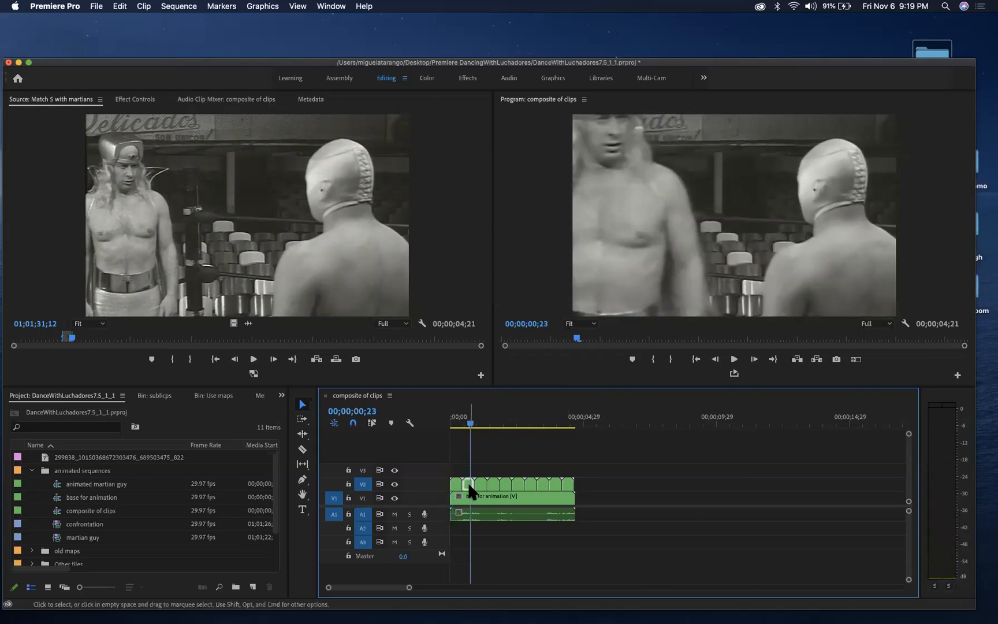
{"action": "right_click", "coordinate": [468, 482]}
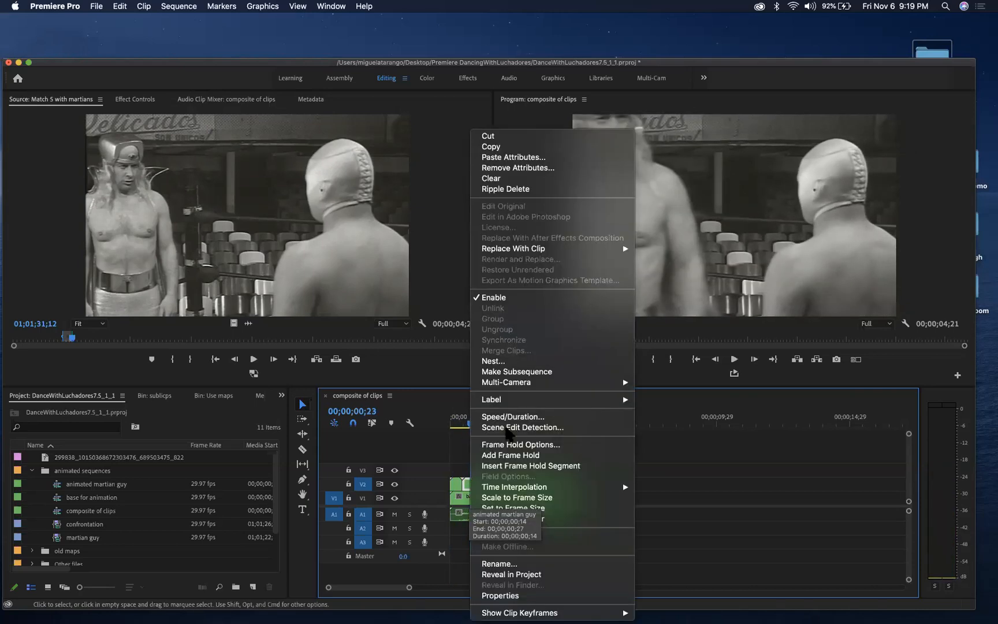
{"action": "left_click", "coordinate": [513, 417]}
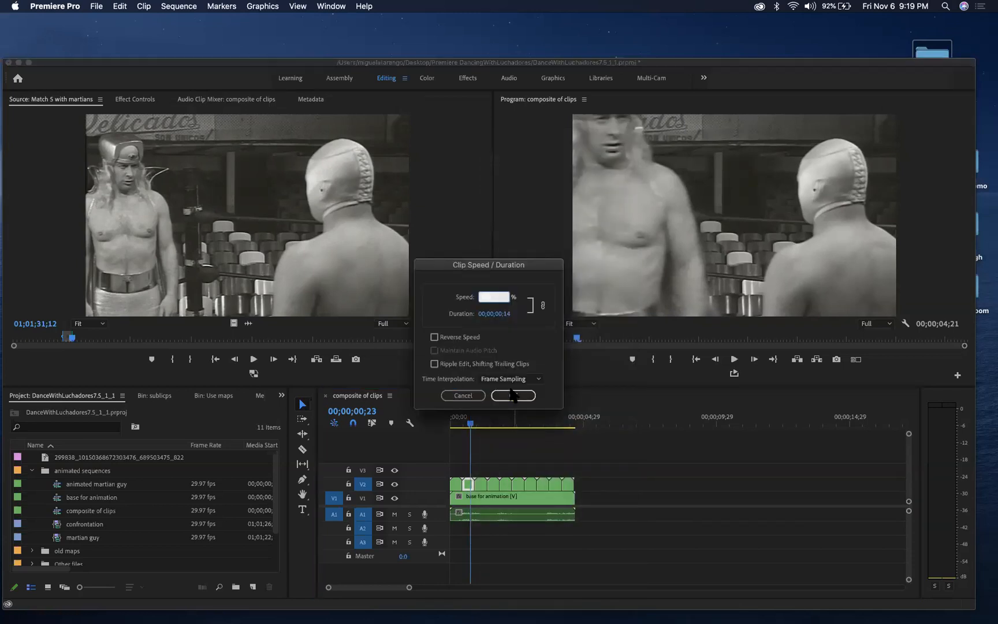
{"action": "left_click", "coordinate": [451, 338]}
{"action": "left_click", "coordinate": [513, 395]}
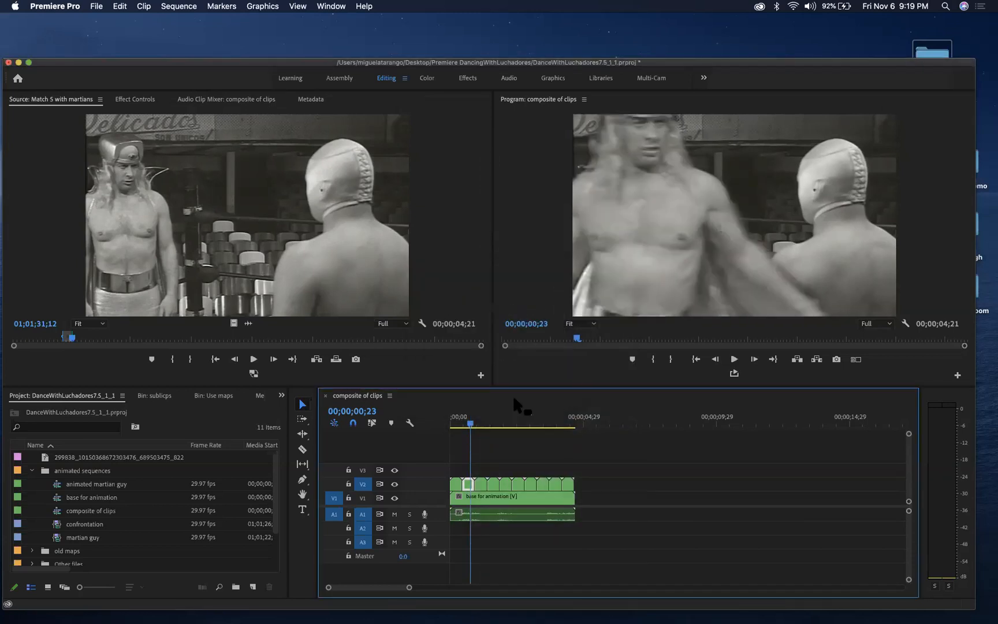
- Play composite of clips from the start to check the reversed second martian clip within the loop
{"action": "left_click_drag", "start_coordinate": [470, 423], "coordinate": [437, 423]}
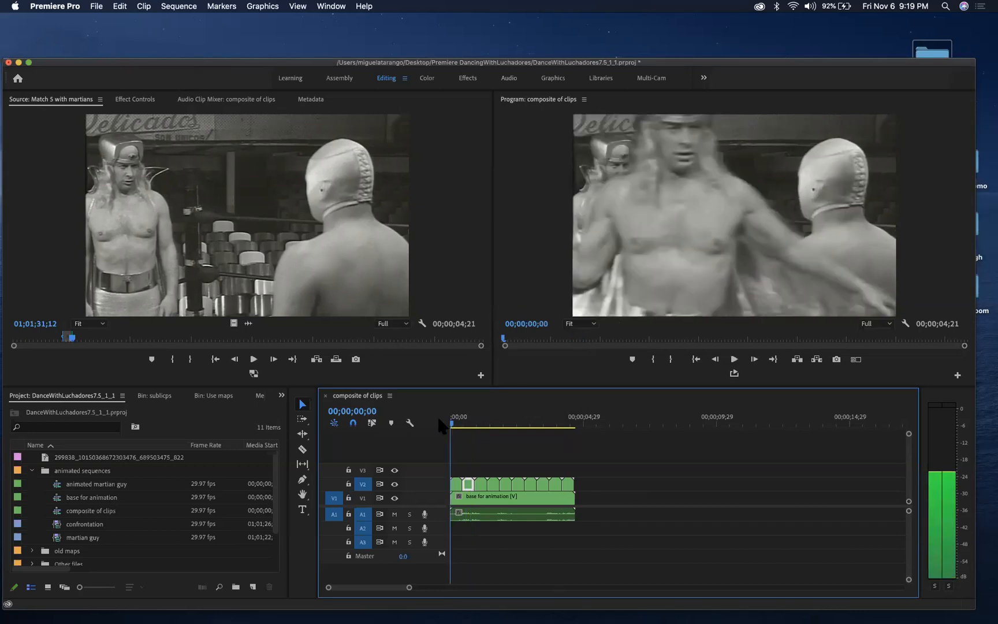
{"action": "key", "text": "space"}
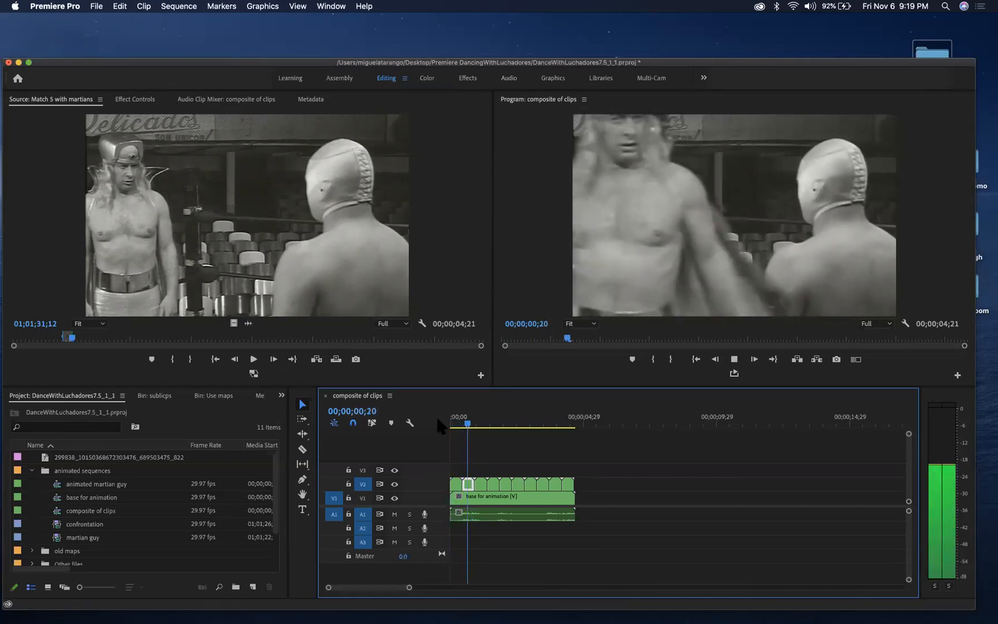
{"action": "key", "text": "space"}
{"action": "key", "text": "space"}
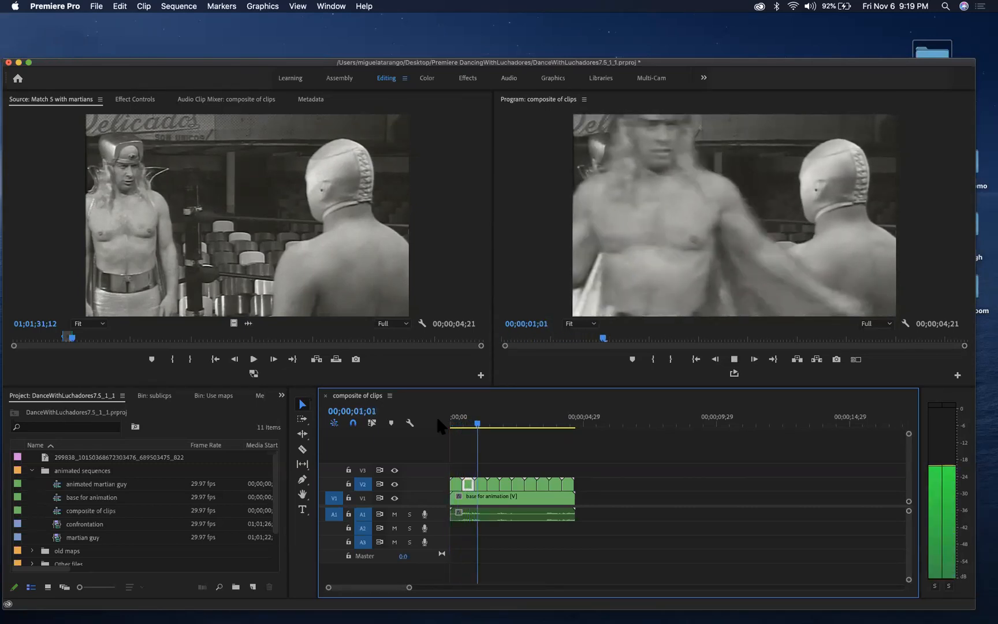
{"action": "key", "text": "space"}
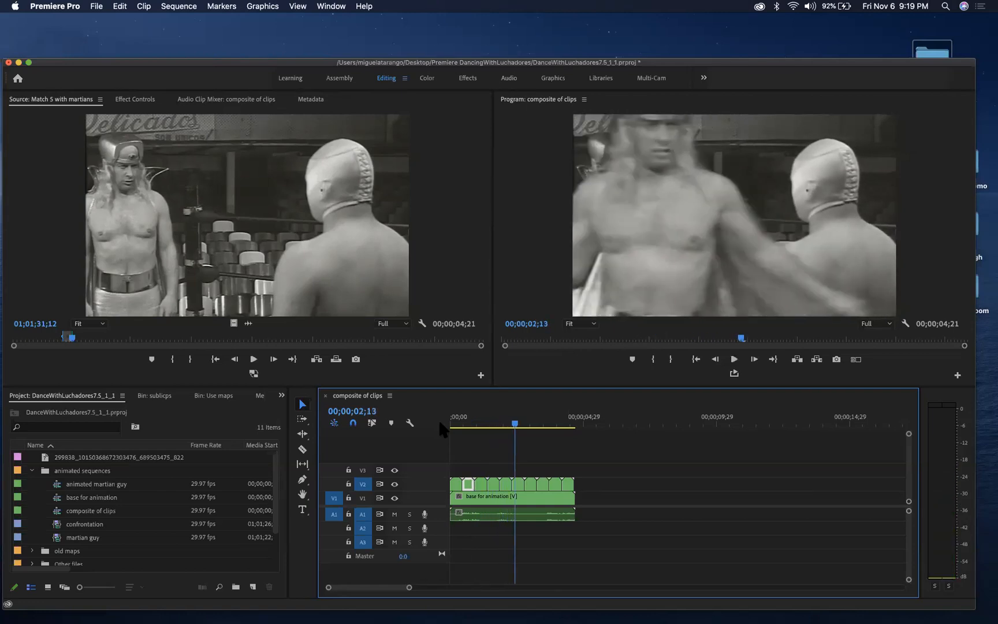
{"action": "left_click_drag", "start_coordinate": [514, 424], "coordinate": [494, 426]}
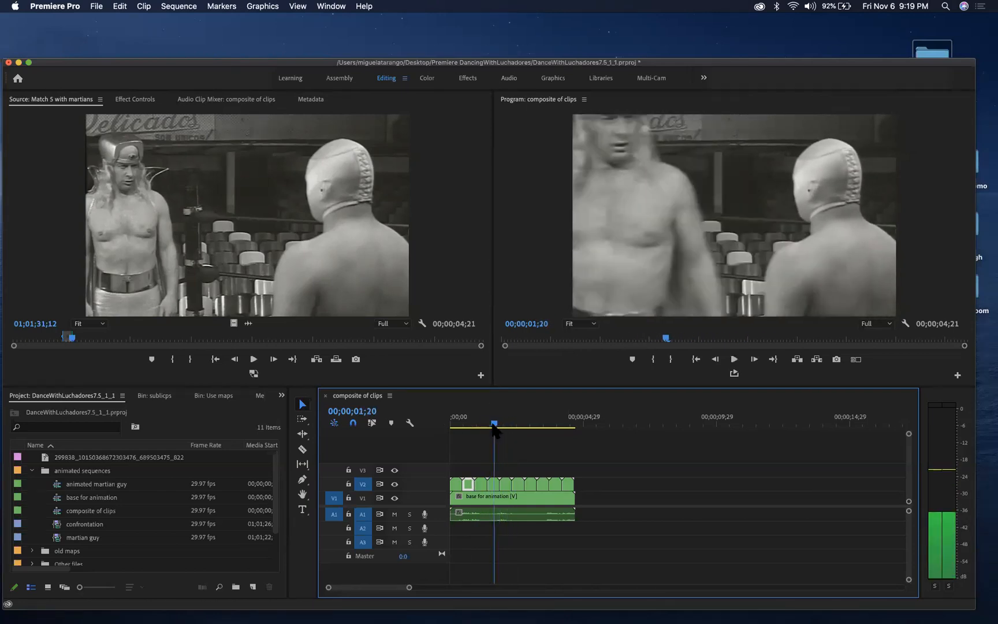
{"action": "right_click", "coordinate": [493, 481]}
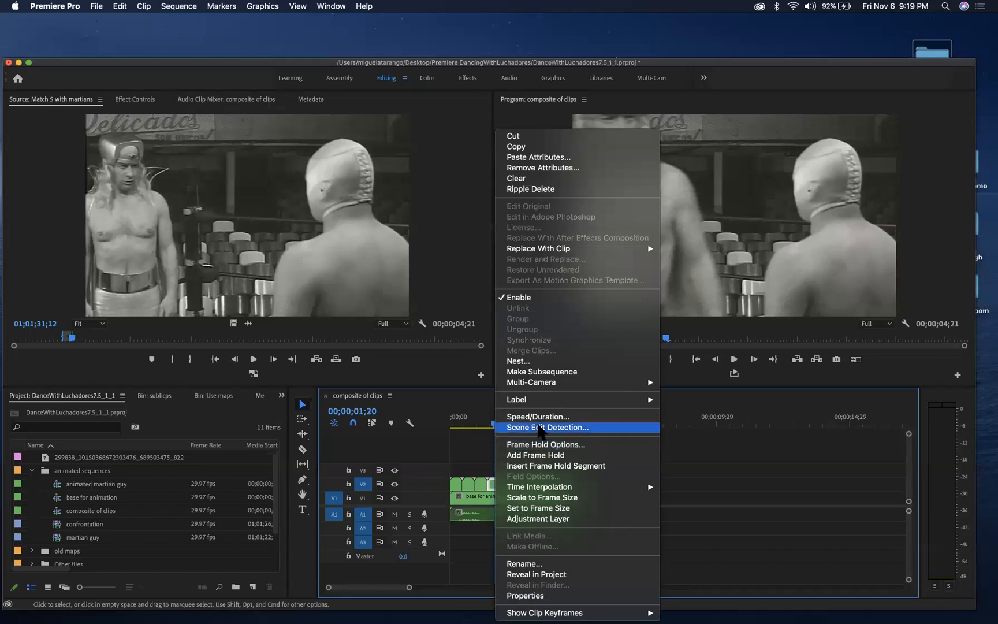
{"action": "left_click", "coordinate": [543, 428]}
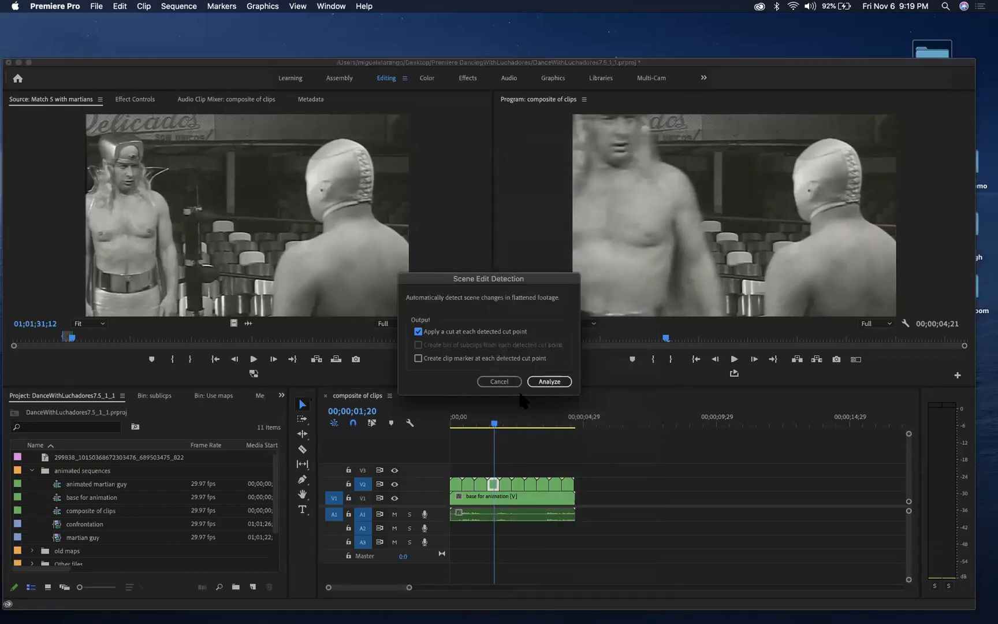
{"action": "left_click", "coordinate": [500, 381]}
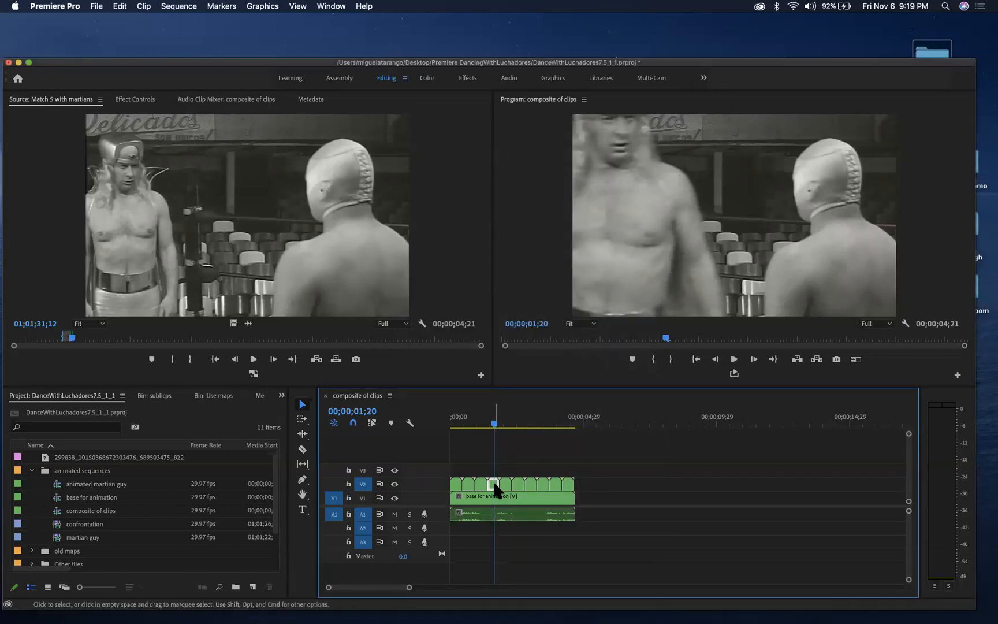
- Reverse the speed of the fourth animated martian guy clip on V2
{"action": "right_click", "coordinate": [494, 480]}
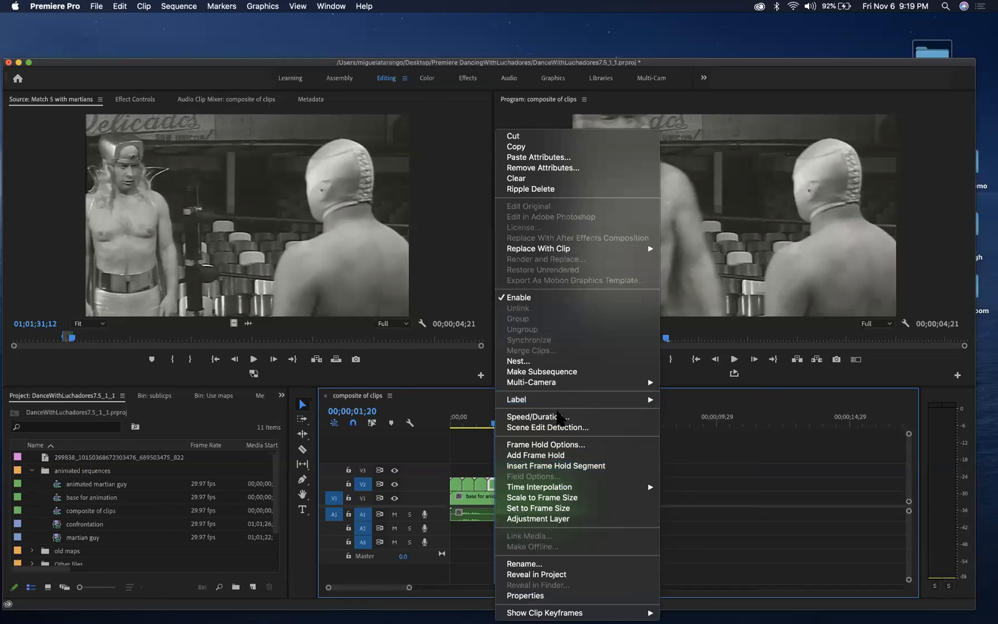
{"action": "left_click", "coordinate": [558, 416]}
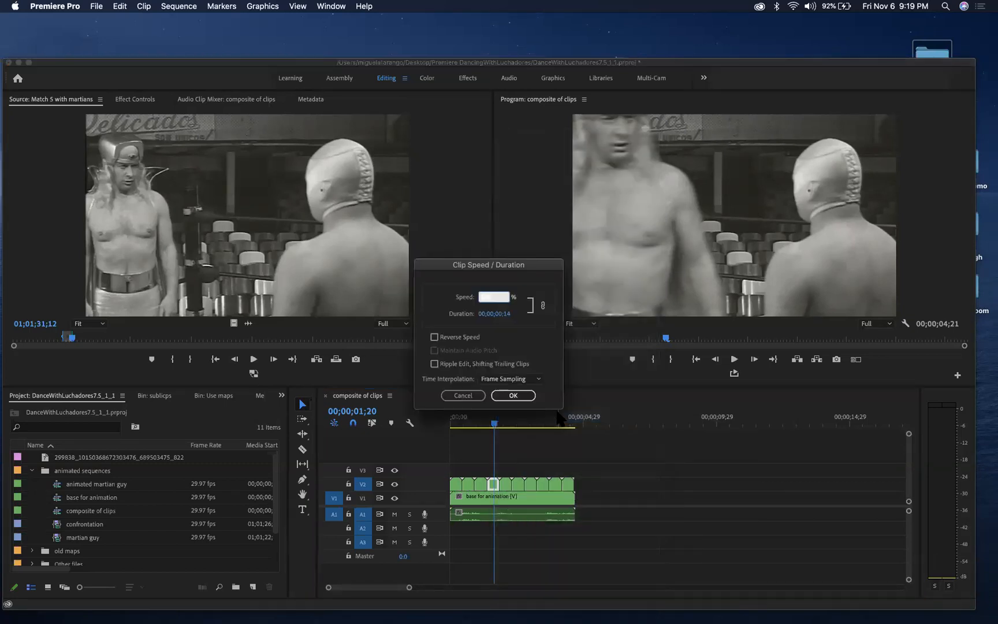
{"action": "left_click", "coordinate": [456, 337]}
{"action": "left_click", "coordinate": [512, 395]}
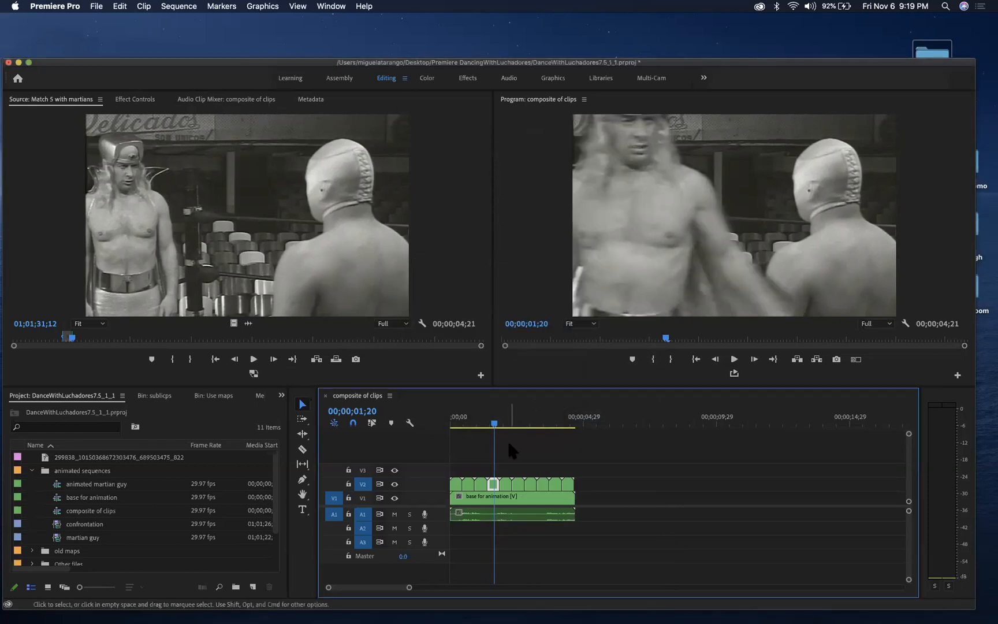
- Reverse the speed of the sixth animated martian guy clip on V2
{"action": "left_click_drag", "start_coordinate": [495, 423], "coordinate": [520, 423]}
{"action": "right_click", "coordinate": [516, 484]}
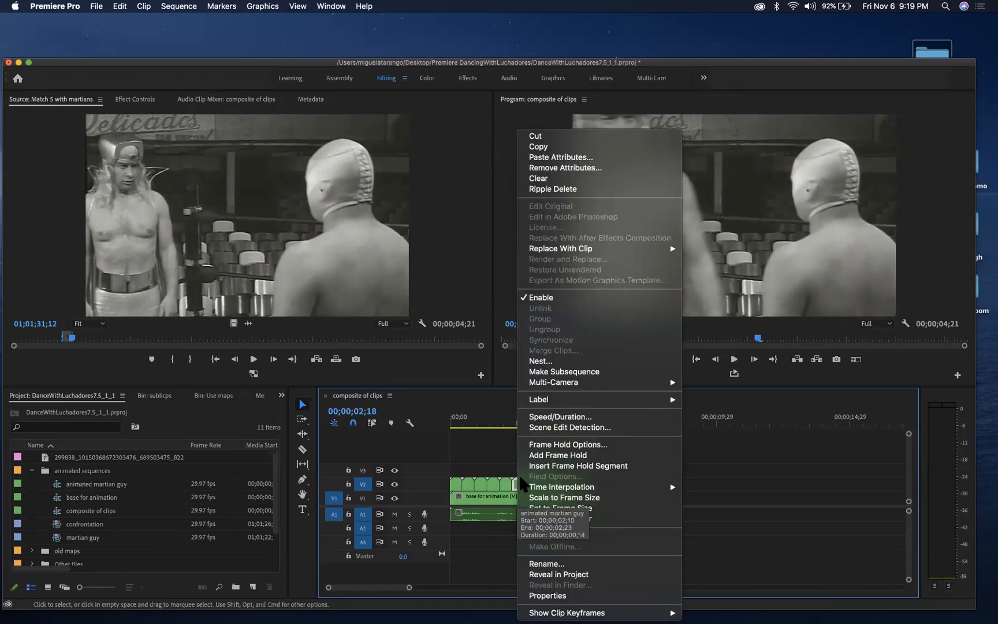
{"action": "left_click", "coordinate": [552, 419]}
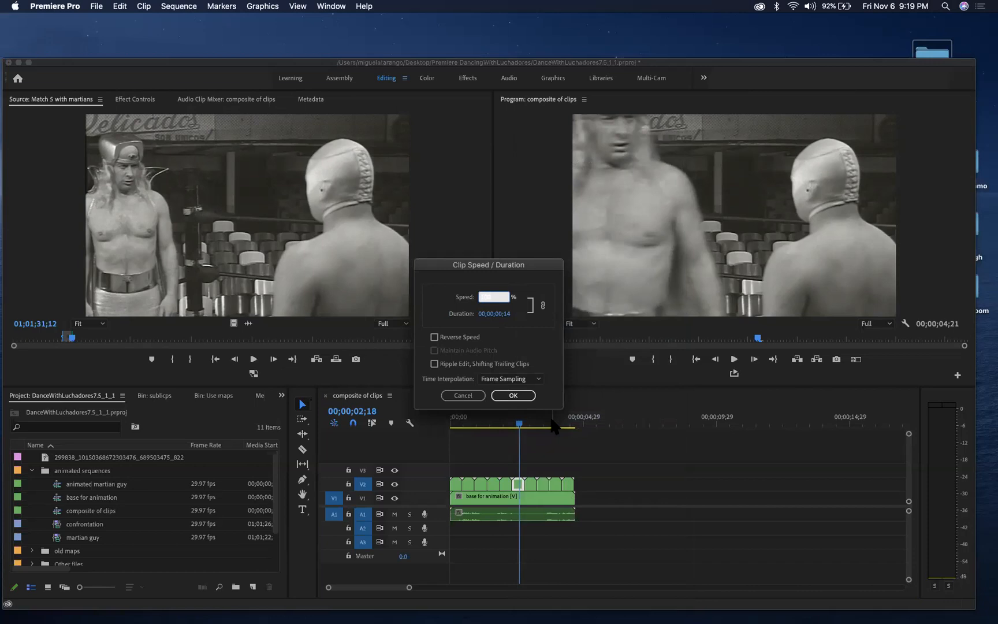
{"action": "left_click", "coordinate": [461, 337]}
{"action": "left_click", "coordinate": [512, 395]}
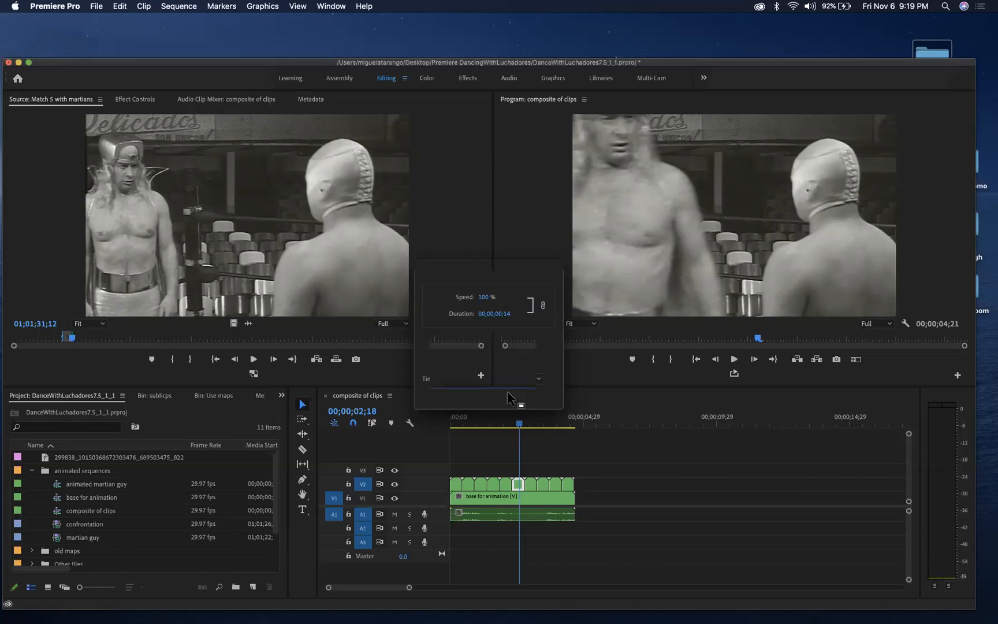
- Reverse the speed of the eighth animated martian guy clip on V2
{"action": "left_click", "coordinate": [537, 422]}
{"action": "left_click", "coordinate": [541, 484]}
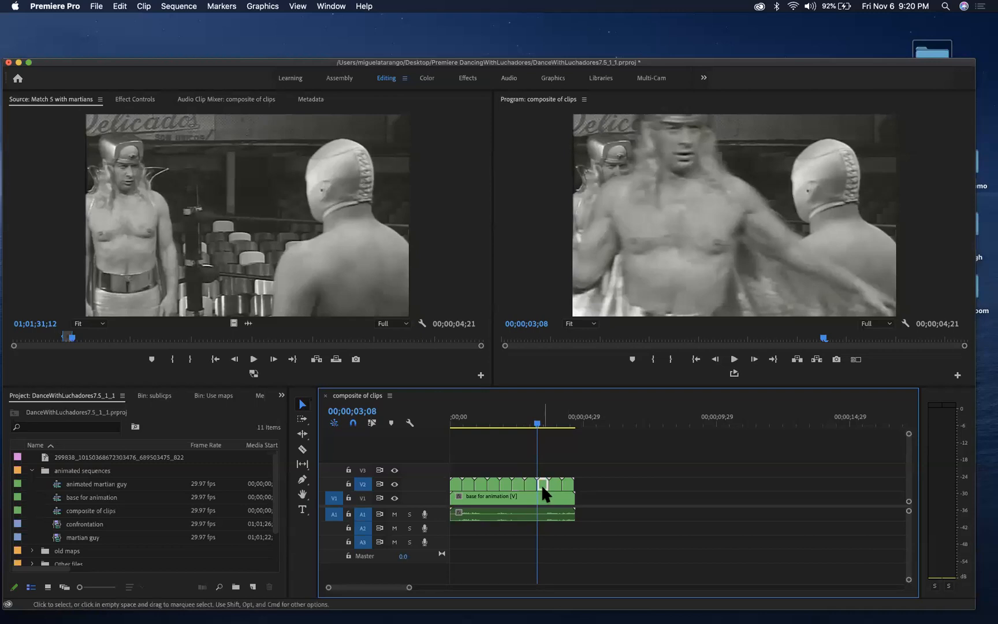
{"action": "right_click", "coordinate": [541, 485]}
{"action": "left_click", "coordinate": [578, 420]}
{"action": "left_click", "coordinate": [464, 338]}
{"action": "left_click", "coordinate": [511, 399]}
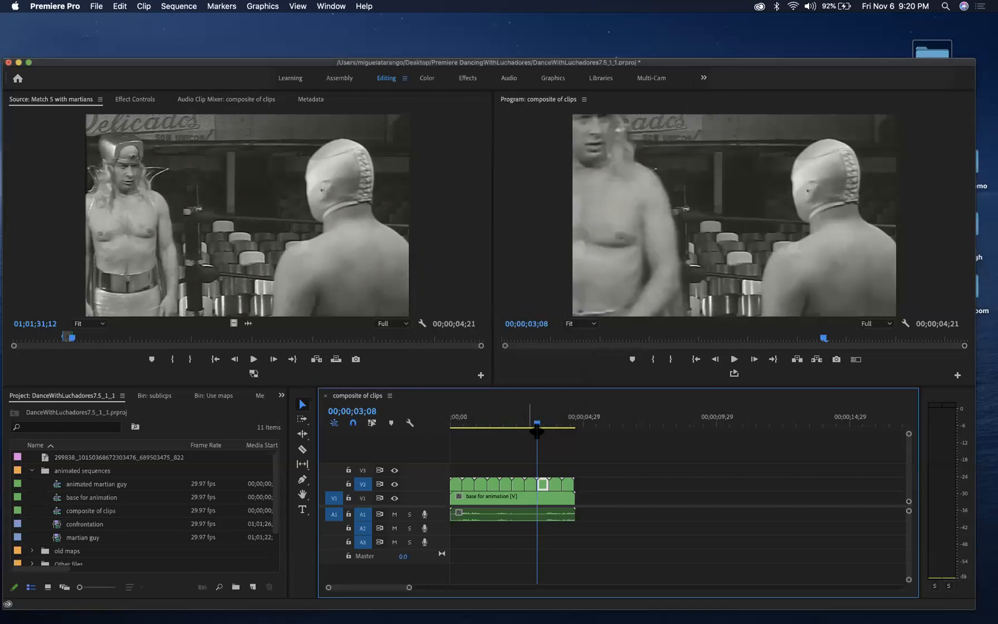
- Reverse the speed of the tenth, last animated martian guy clip on V2
{"action": "left_click_drag", "start_coordinate": [537, 430], "coordinate": [569, 426]}
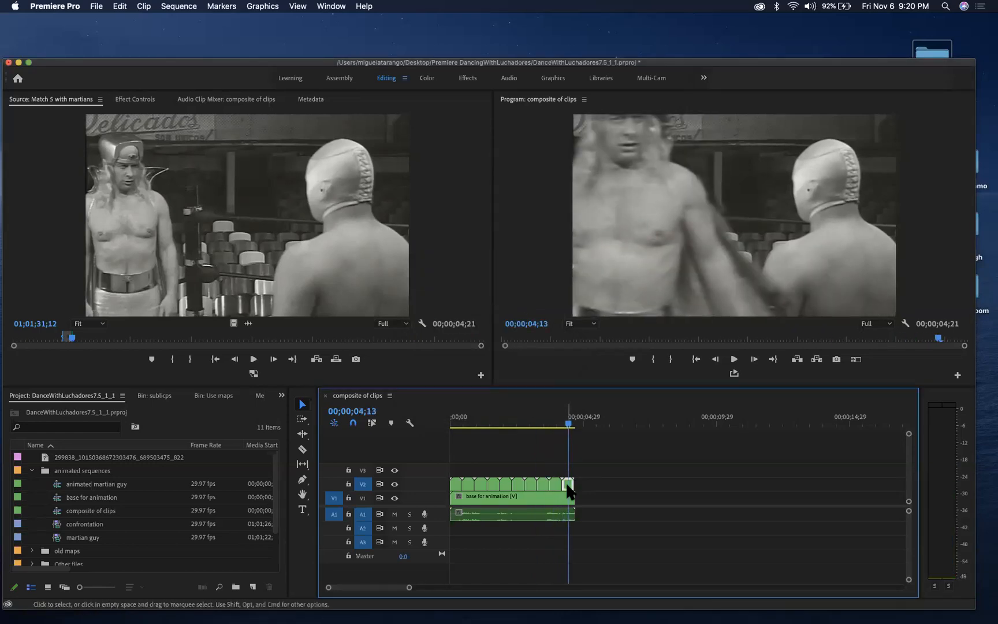
{"action": "right_click", "coordinate": [569, 492]}
{"action": "left_click", "coordinate": [583, 415]}
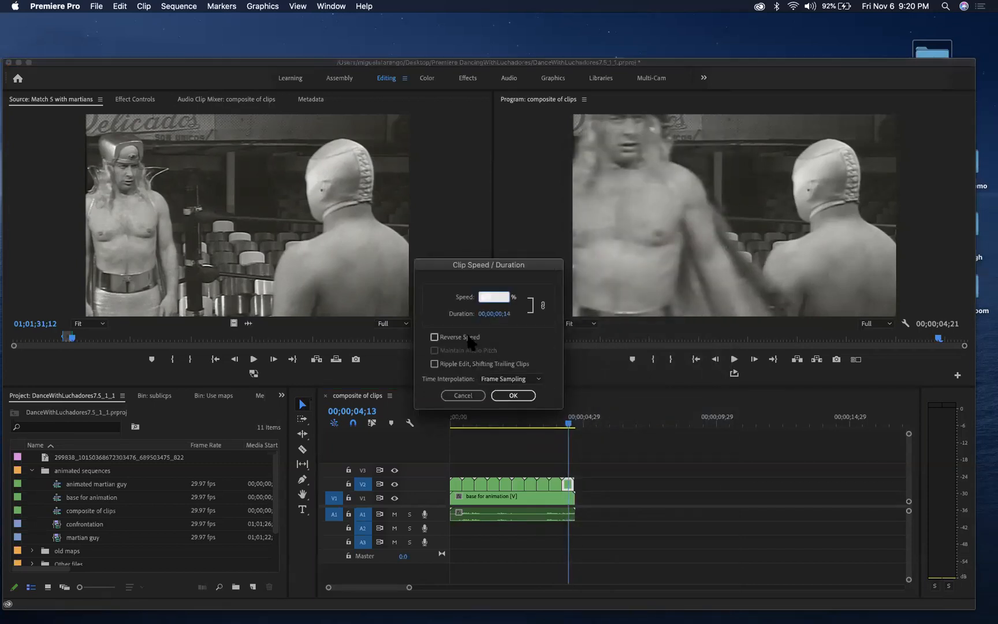
{"action": "left_click", "coordinate": [506, 395]}
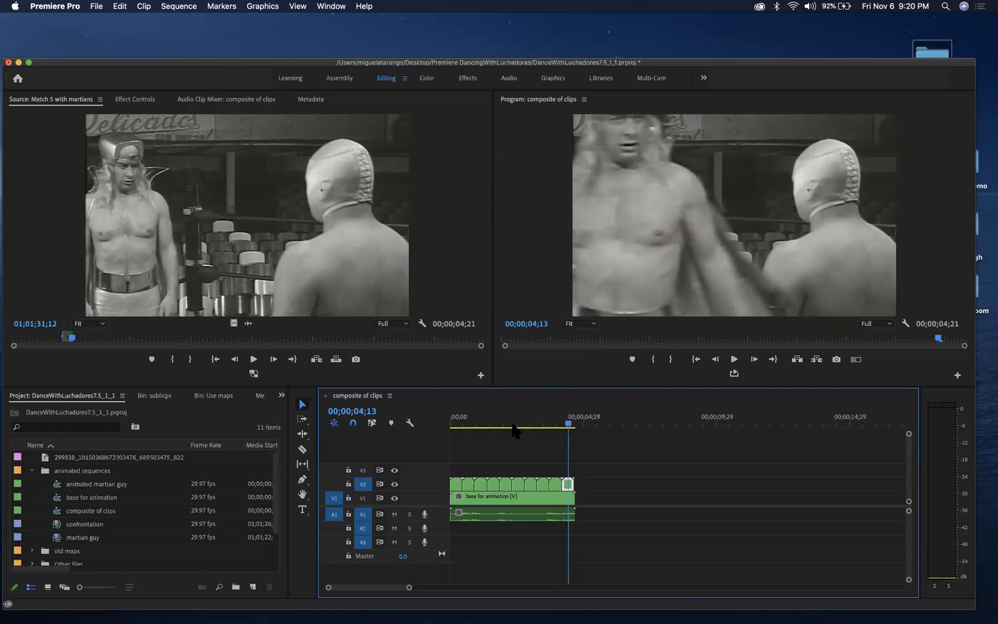
- Play composite of clips from the start in an enlarged Program monitor and scrub its second half to review the forward-and-reverse loop
{"action": "key", "text": "space"}
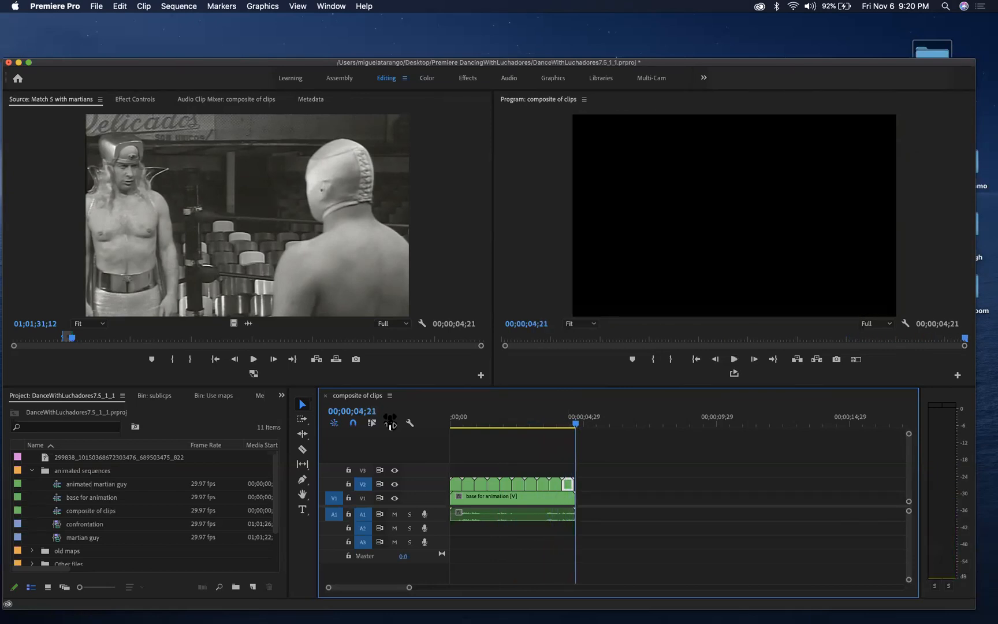
{"action": "key", "text": "Up"}
{"action": "key", "text": "Up"}
{"action": "key", "text": "Up"}
{"action": "key", "text": "Up"}
{"action": "key", "text": "Up"}
{"action": "key", "text": "Up"}
{"action": "key", "text": "Up"}
{"action": "key", "text": "Up"}
{"action": "key", "text": "Up"}
{"action": "key", "text": "Up"}
{"action": "key", "text": "Up"}
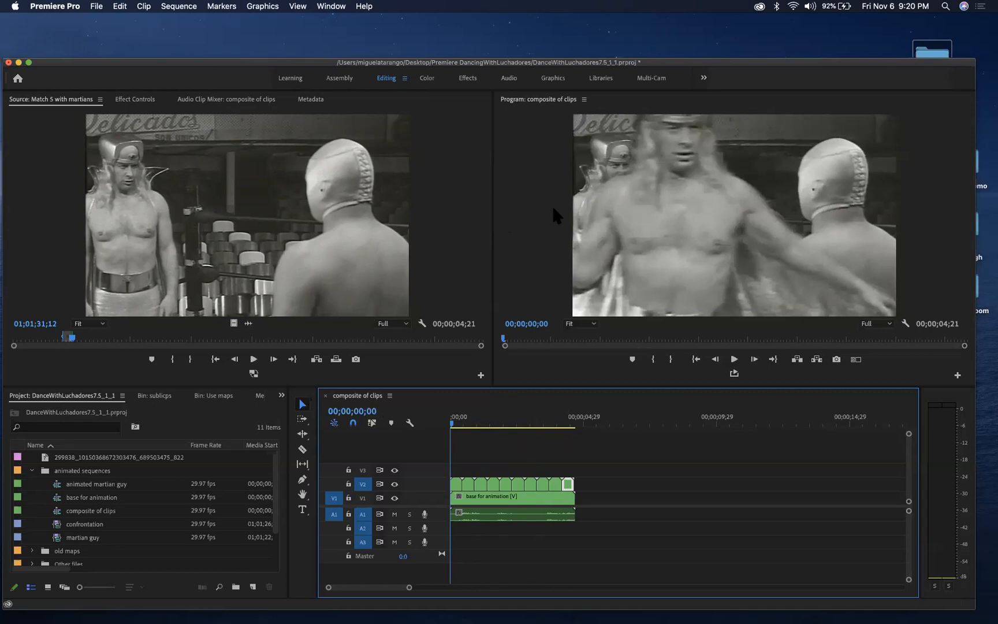
{"action": "key", "text": "grave"}
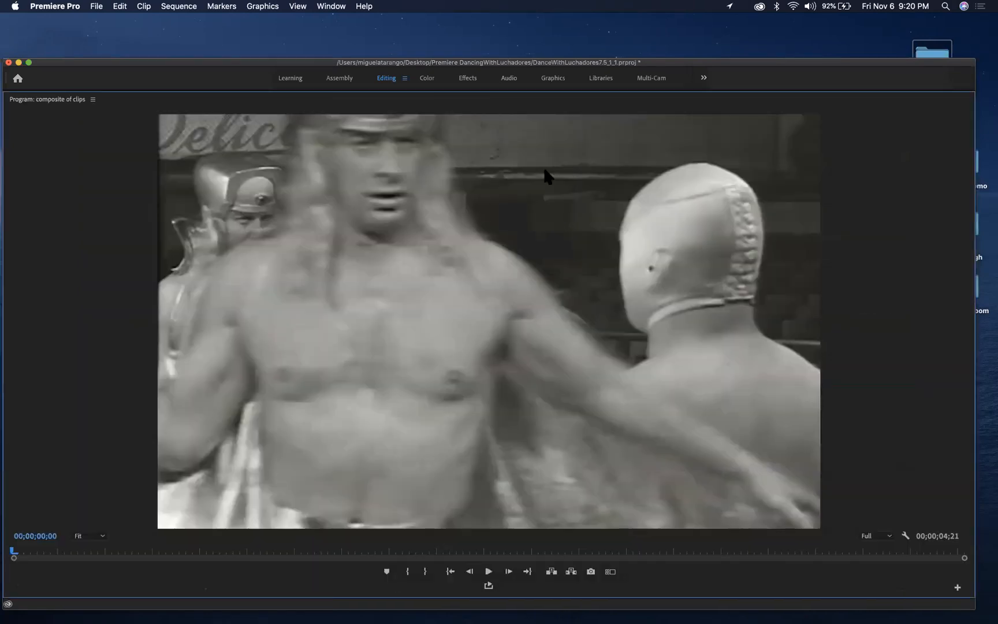
{"action": "key", "text": "space"}
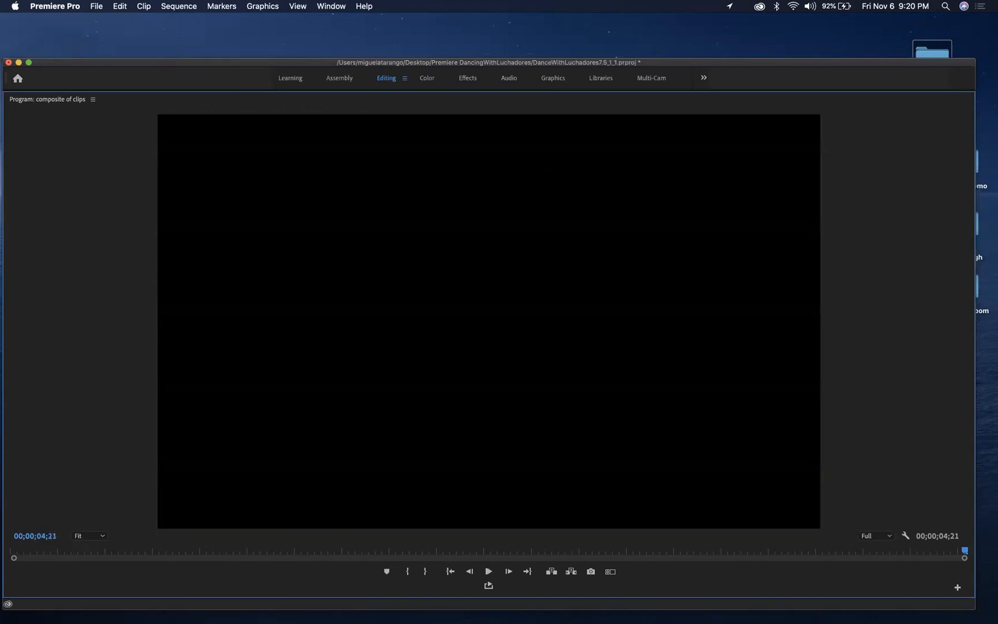
{"action": "key", "text": "grave"}
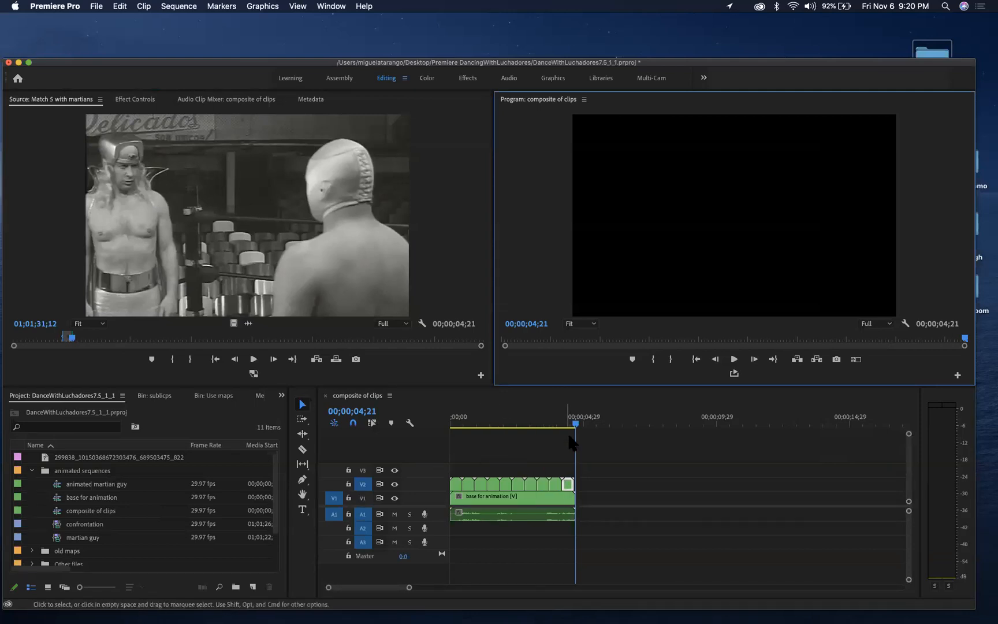
{"action": "left_click_drag", "start_coordinate": [574, 417], "coordinate": [526, 418]}
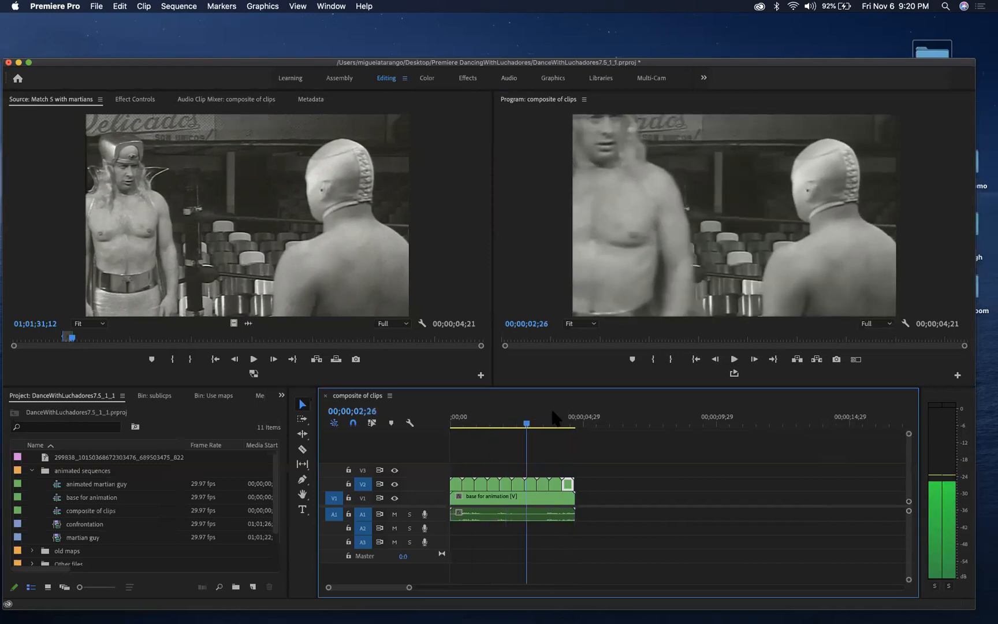
{"action": "left_click", "coordinate": [542, 418]}
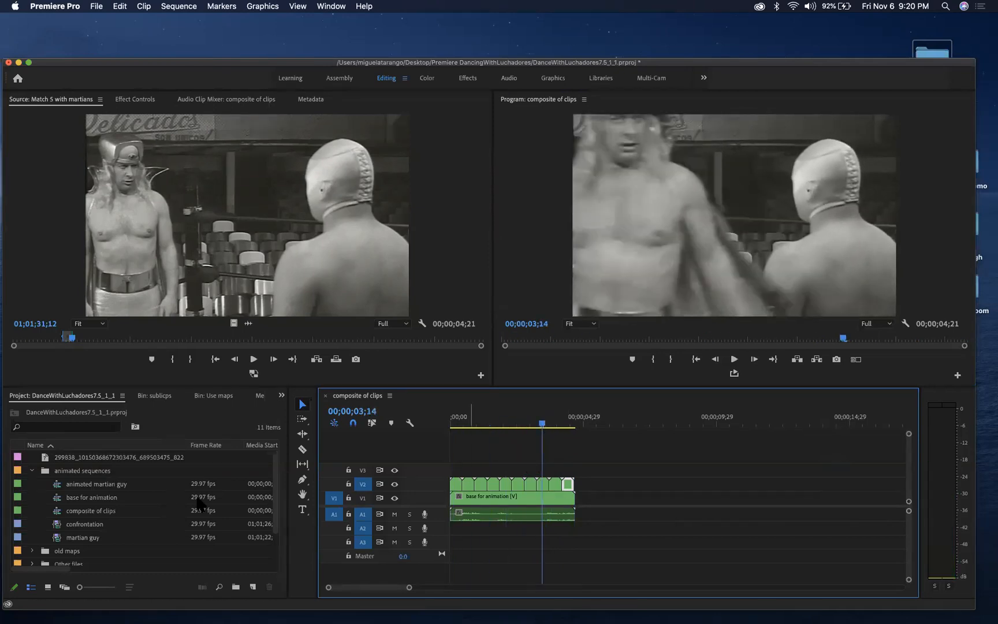
- Collapse the animated sequences bin, expand the sublicps bin and open the Demo forward and reverse sequence
{"action": "left_click", "coordinate": [207, 407]}
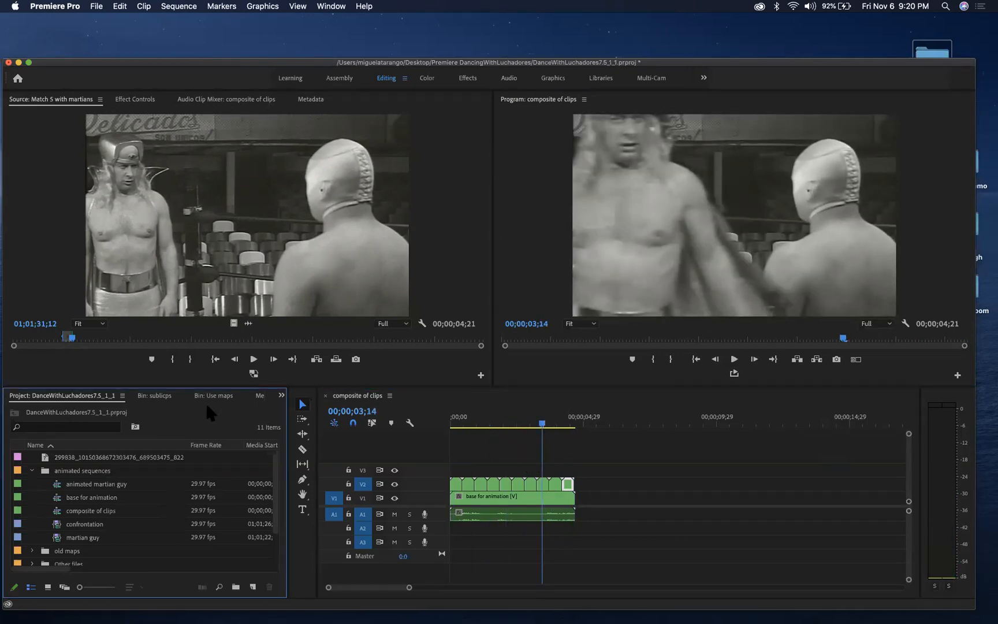
{"action": "key", "text": "grave"}
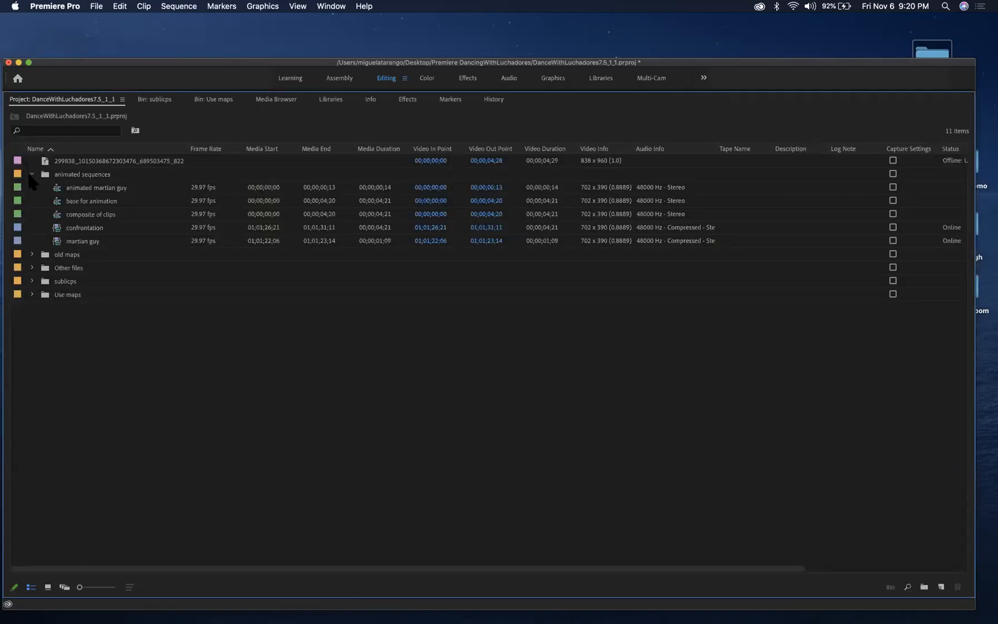
{"action": "left_click", "coordinate": [31, 175]}
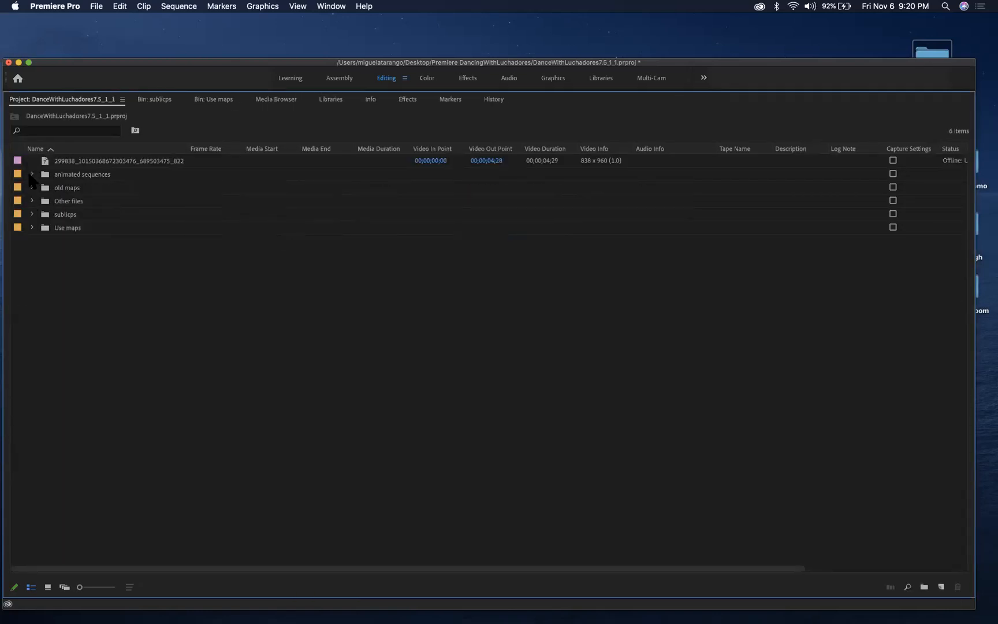
{"action": "left_click", "coordinate": [32, 214]}
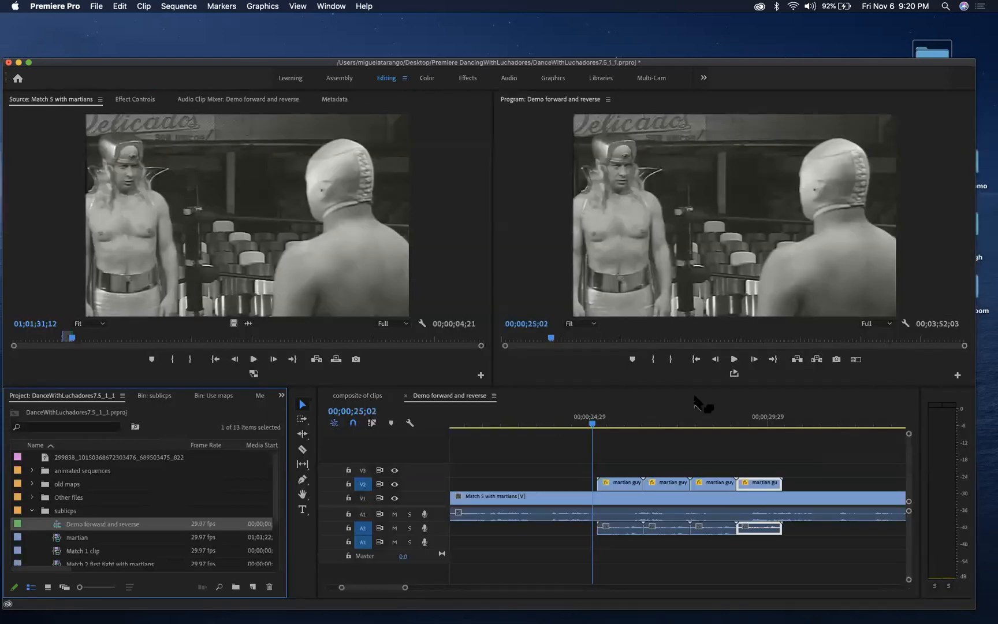
- Play Demo forward and reverse from before the first martian guy clip to review the repeated clips
{"action": "left_click", "coordinate": [589, 425]}
{"action": "left_click_drag", "start_coordinate": [589, 425], "coordinate": [553, 452]}
{"action": "key", "text": "space"}
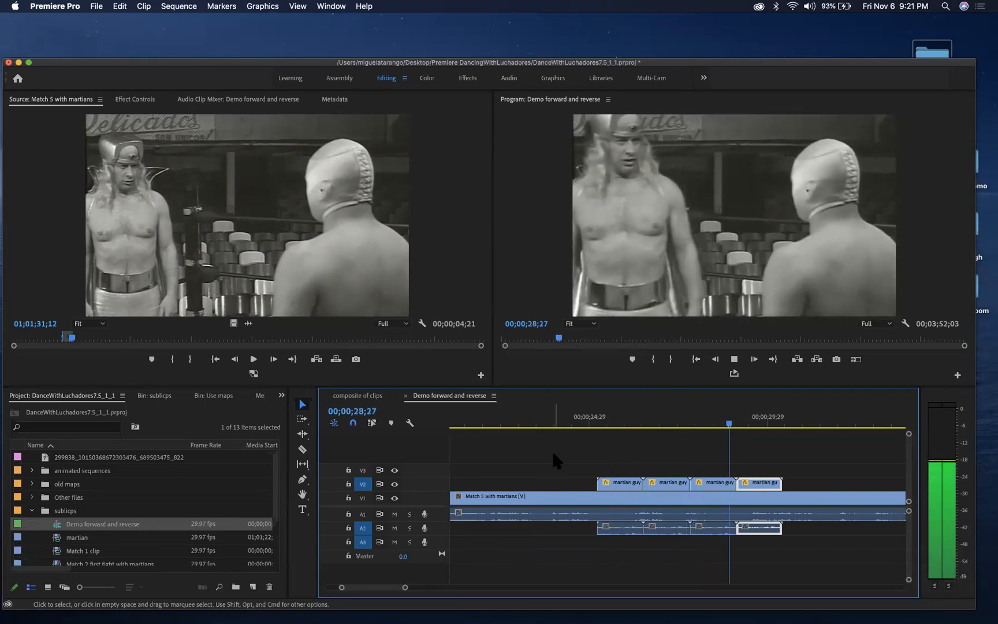
{"action": "key", "text": "space"}
- Reverse the speed of the second martian guy clip on V2 in Demo forward and reverse
{"action": "key", "text": "Up"}
{"action": "key", "text": "Up"}
{"action": "key", "text": "Up"}
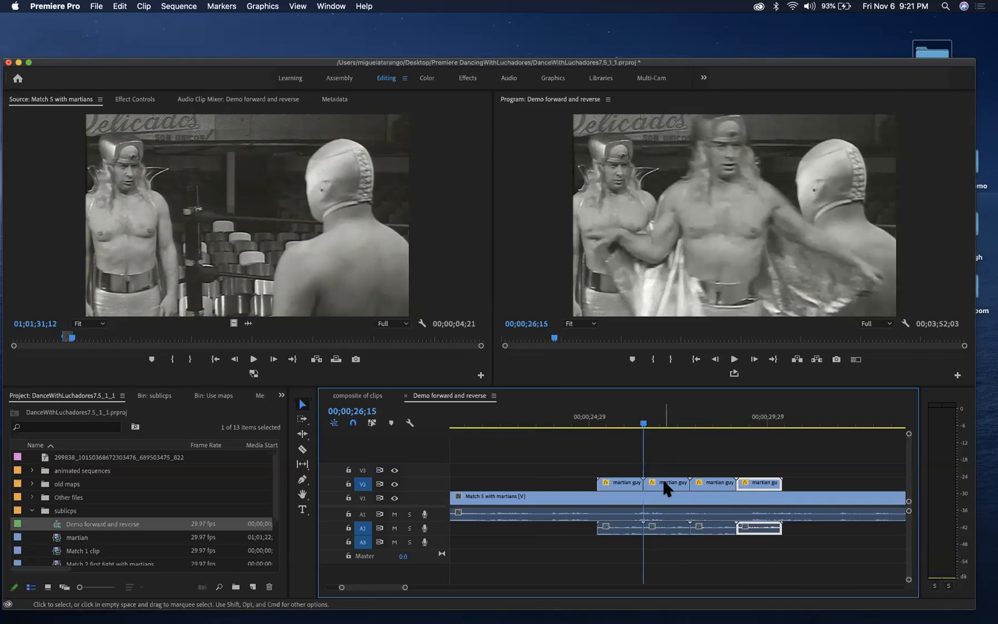
{"action": "right_click", "coordinate": [664, 483]}
{"action": "left_click", "coordinate": [684, 415]}
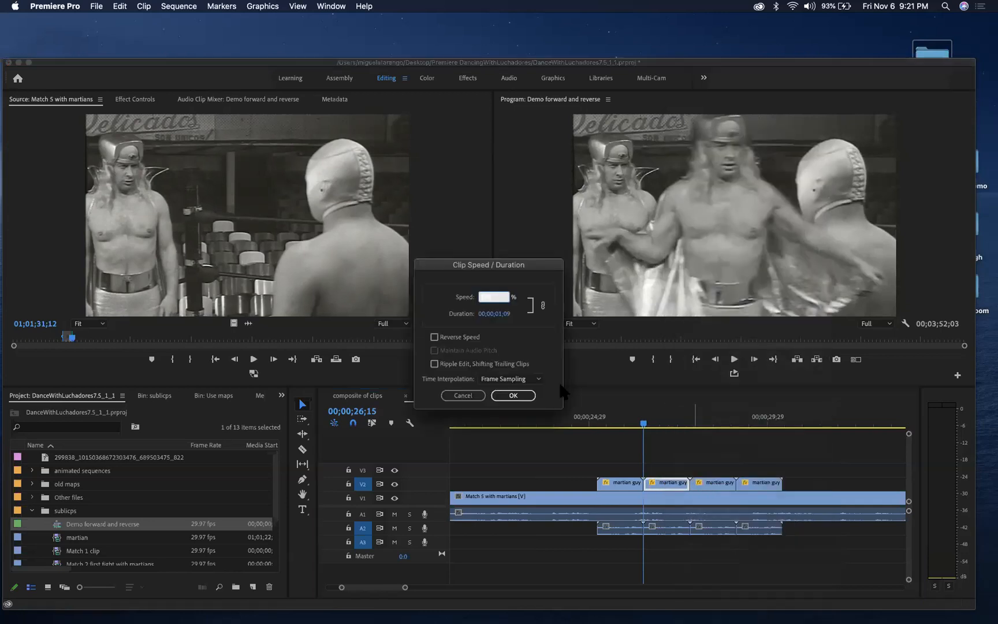
{"action": "left_click", "coordinate": [460, 337]}
{"action": "left_click", "coordinate": [514, 395]}
- Reverse the speed of the fourth martian guy clip on V2 in Demo forward and reverse
{"action": "left_click_drag", "start_coordinate": [646, 423], "coordinate": [749, 423]}
{"action": "left_click", "coordinate": [753, 482]}
{"action": "right_click", "coordinate": [754, 481]}
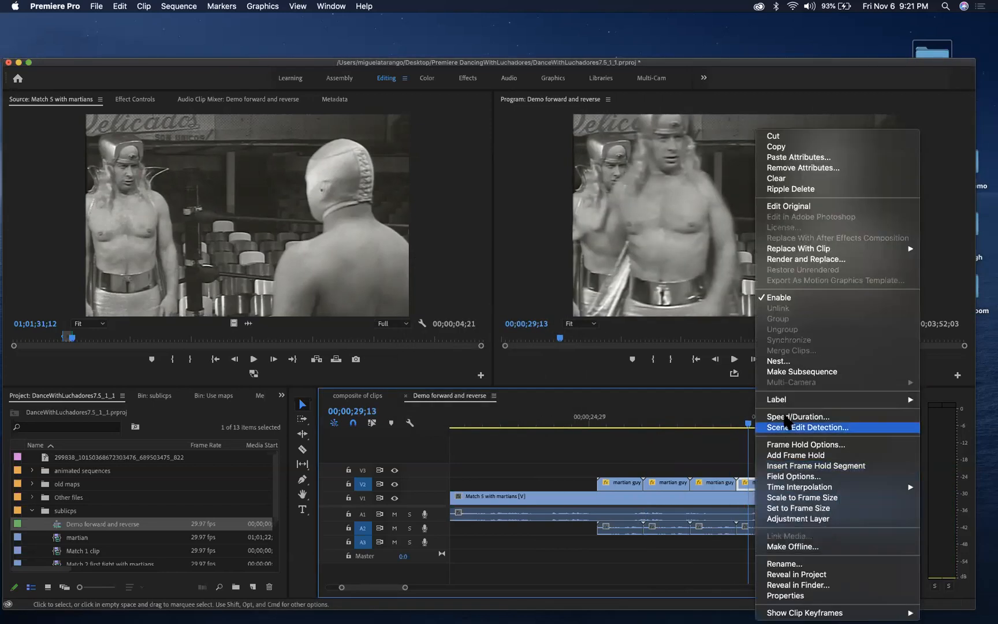
{"action": "left_click", "coordinate": [793, 417]}
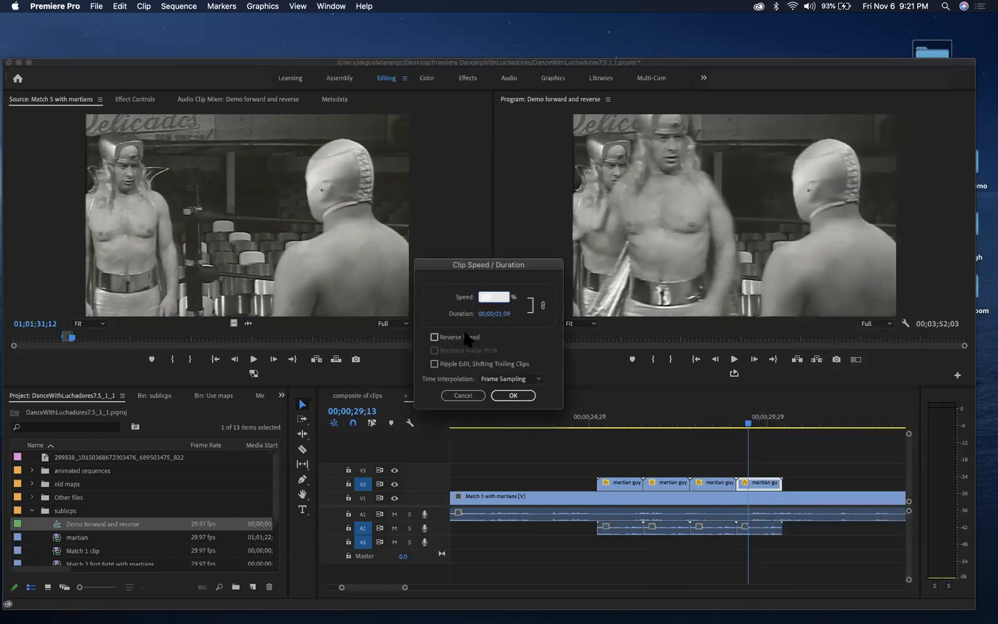
{"action": "left_click", "coordinate": [466, 337]}
{"action": "left_click", "coordinate": [507, 398]}
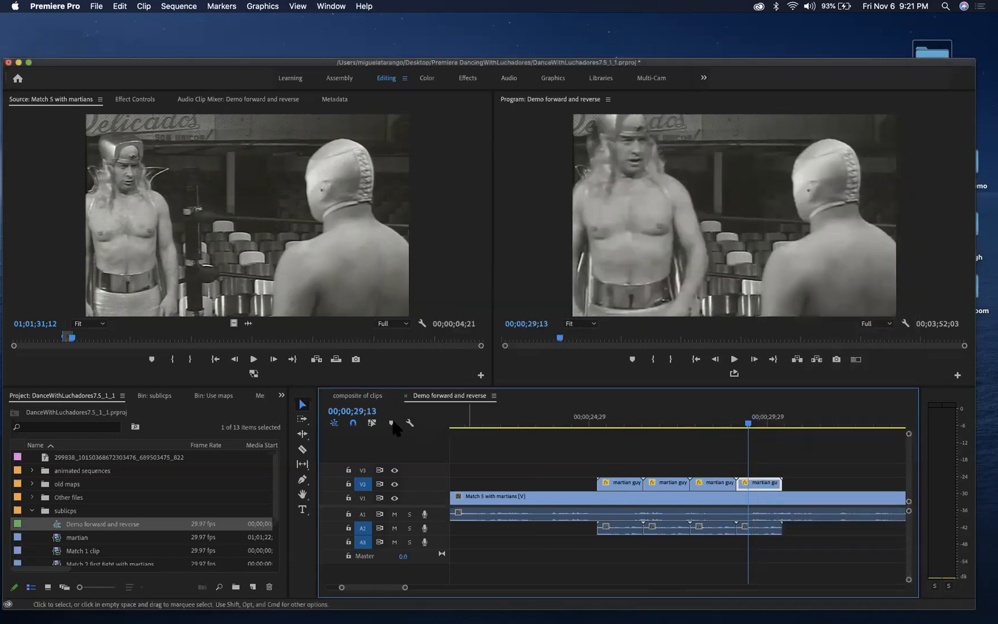
- Delete the martian guy audio clips on A2 and the Match 5 with martians audio on A1
{"action": "left_click", "coordinate": [622, 531]}
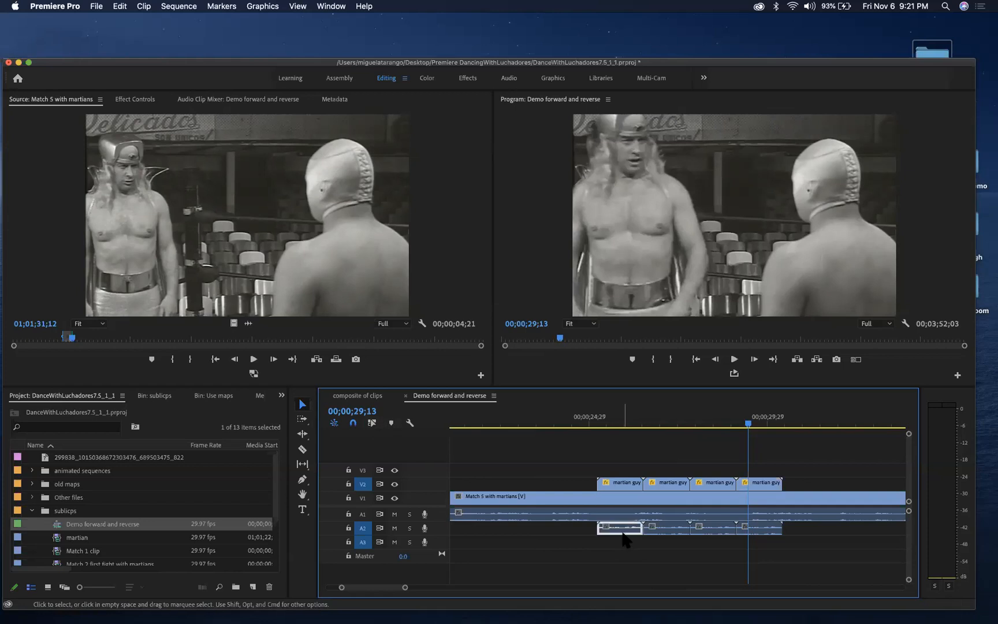
{"action": "key", "text": "Delete"}
{"action": "left_click", "coordinate": [670, 530]}
{"action": "key", "text": "Delete"}
{"action": "left_click", "coordinate": [755, 531]}
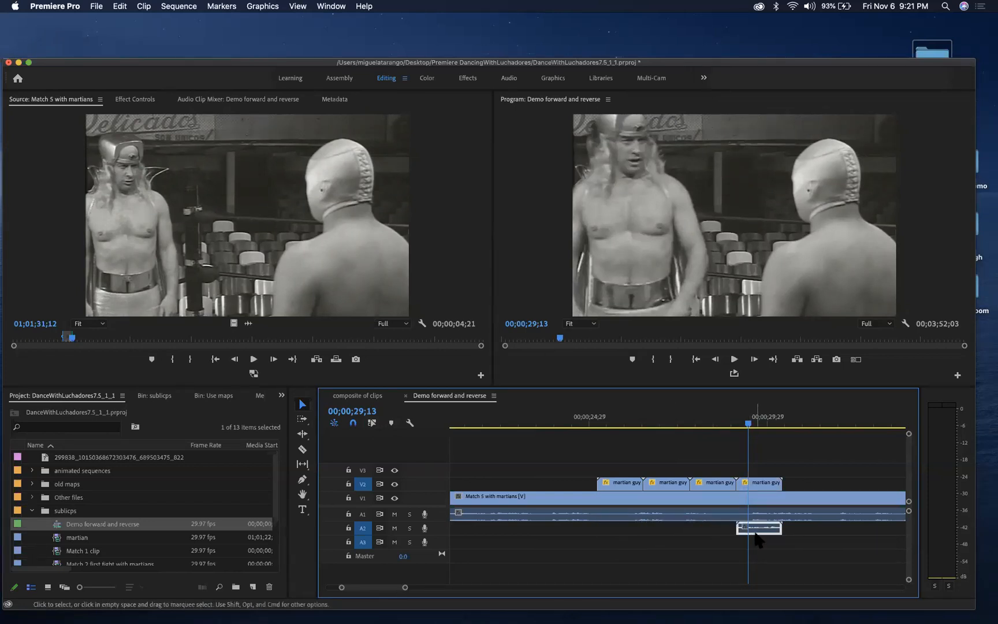
{"action": "left_click", "coordinate": [719, 514]}
{"action": "key", "text": "Delete"}
- Play Demo forward and reverse from just before the first martian guy clip to review the alternating forward and reversed motion
{"action": "left_click_drag", "start_coordinate": [748, 424], "coordinate": [579, 429]}
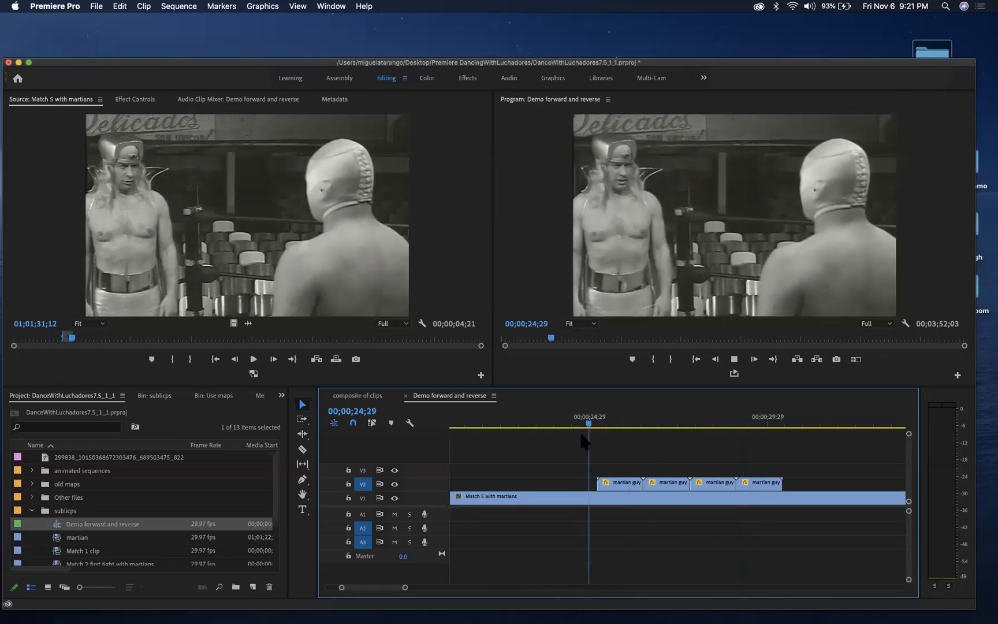
{"action": "key", "text": "space"}
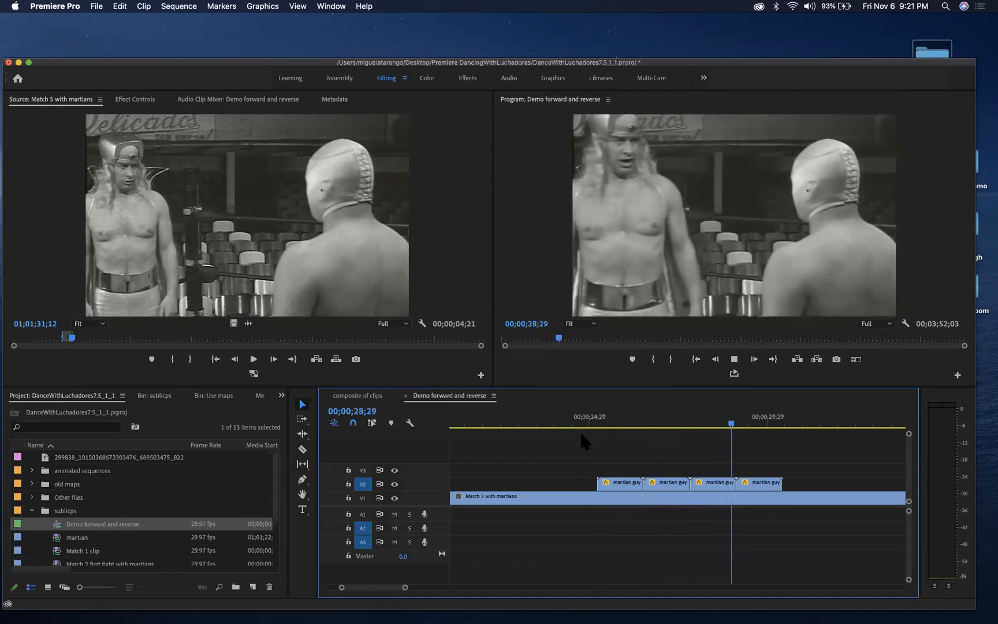
{"action": "key", "text": "space"}
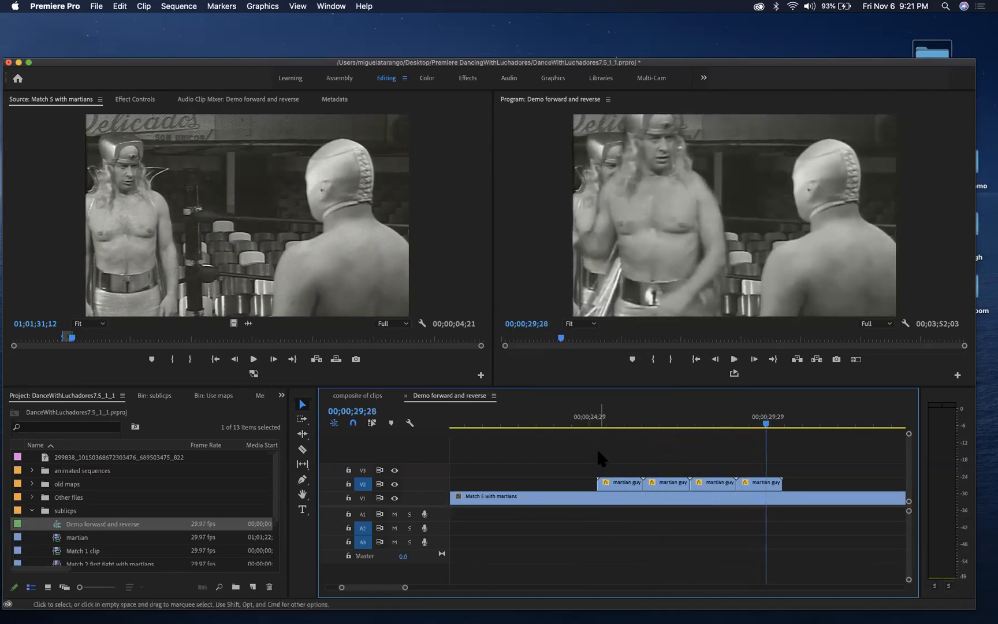
- Make a subsequence from the four martian guy clips on V2 and place it on V3 directly above them
{"action": "left_click_drag", "start_coordinate": [624, 474], "coordinate": [765, 484]}
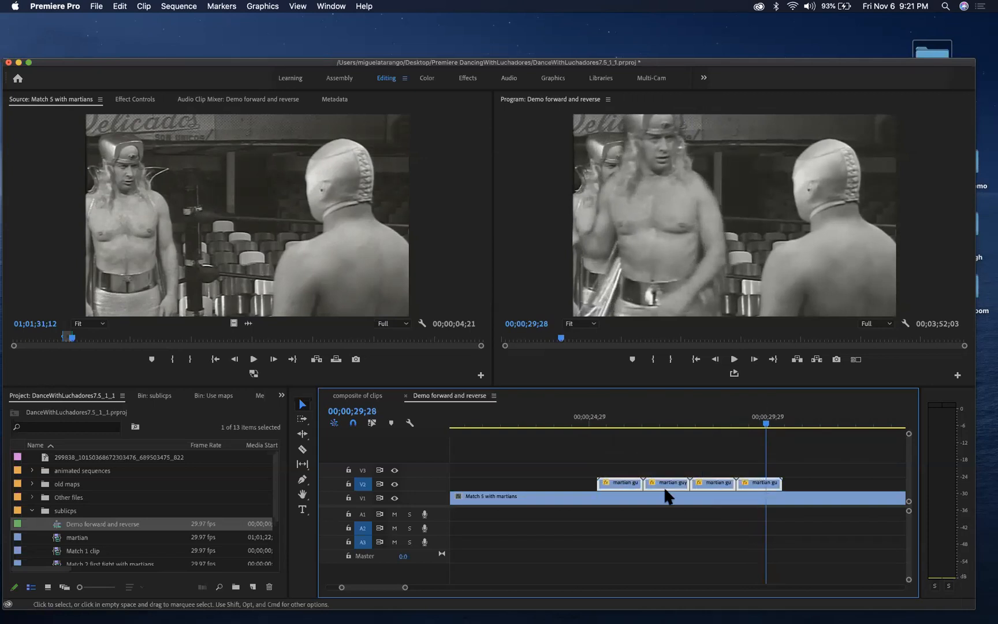
{"action": "right_click", "coordinate": [623, 483]}
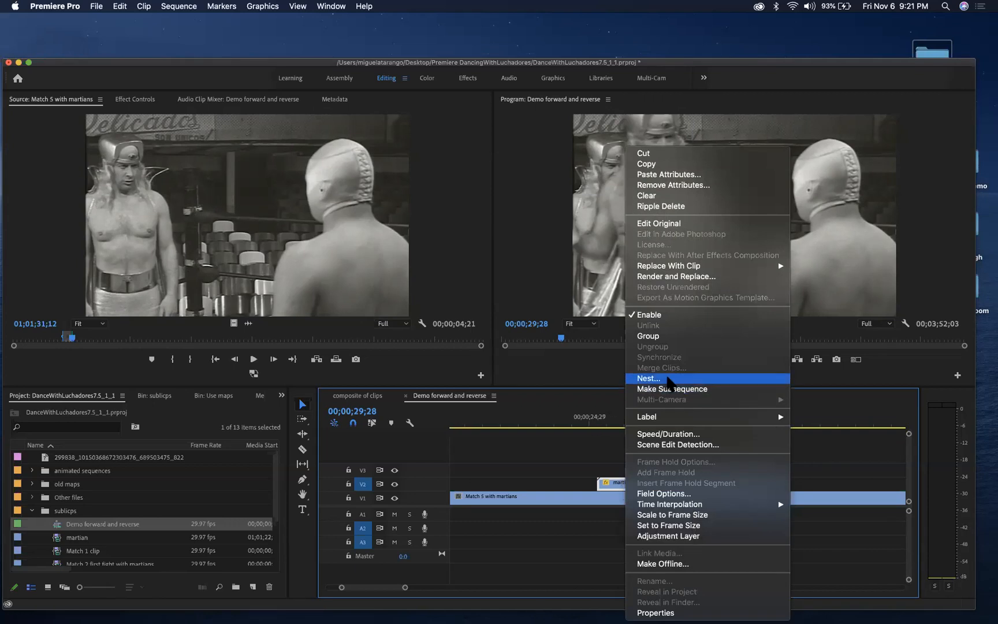
{"action": "left_click", "coordinate": [672, 389]}
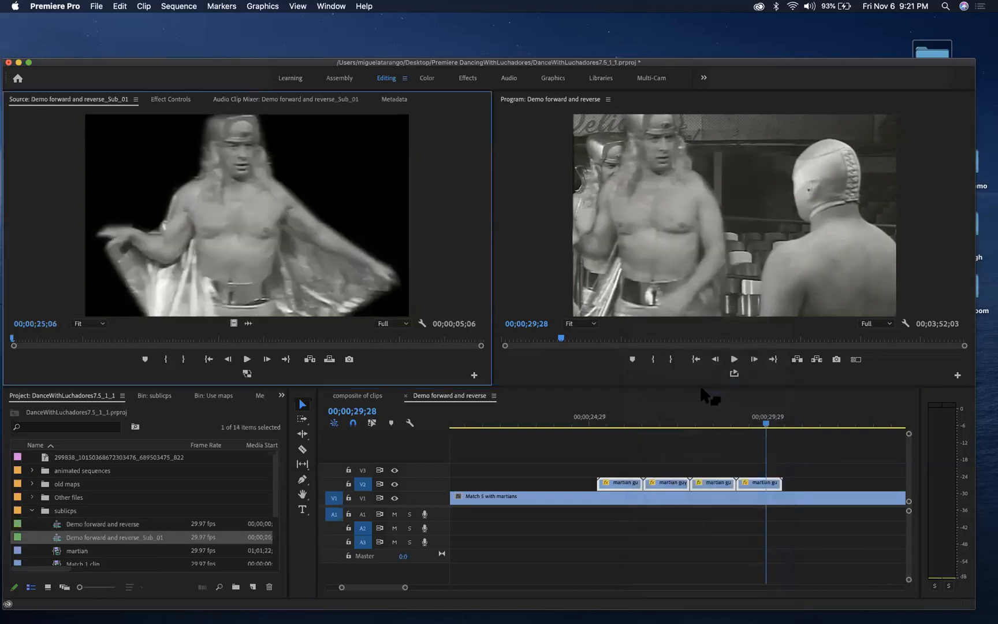
{"action": "left_click", "coordinate": [57, 542]}
{"action": "left_click_drag", "start_coordinate": [56, 541], "coordinate": [612, 483]}
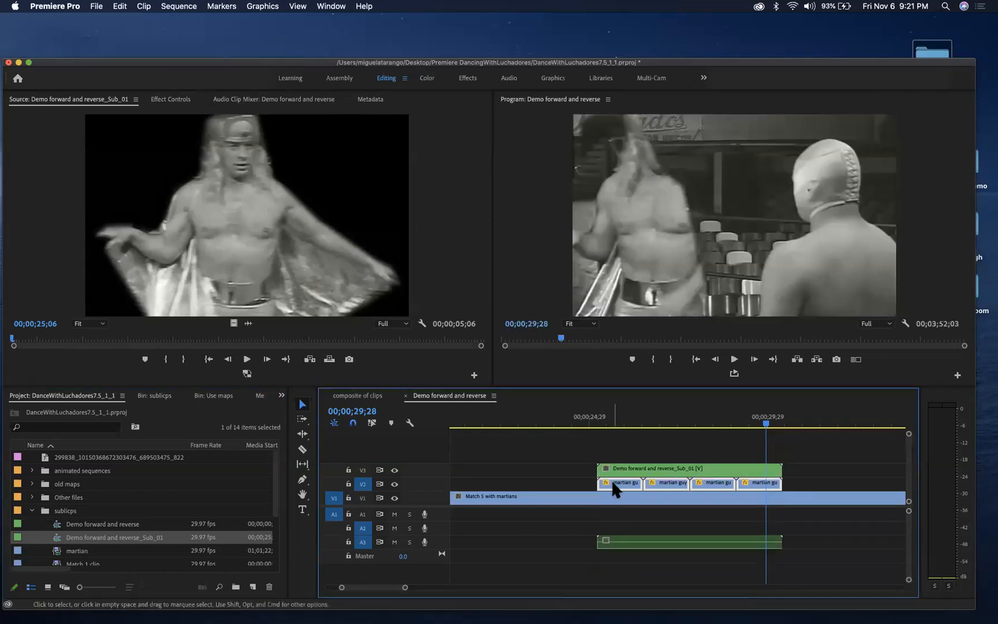
- Delete the four individual martian guy clips on V2, keeping the subsequence on V3
{"action": "left_click", "coordinate": [627, 483]}
{"action": "key", "text": "shift+Right"}
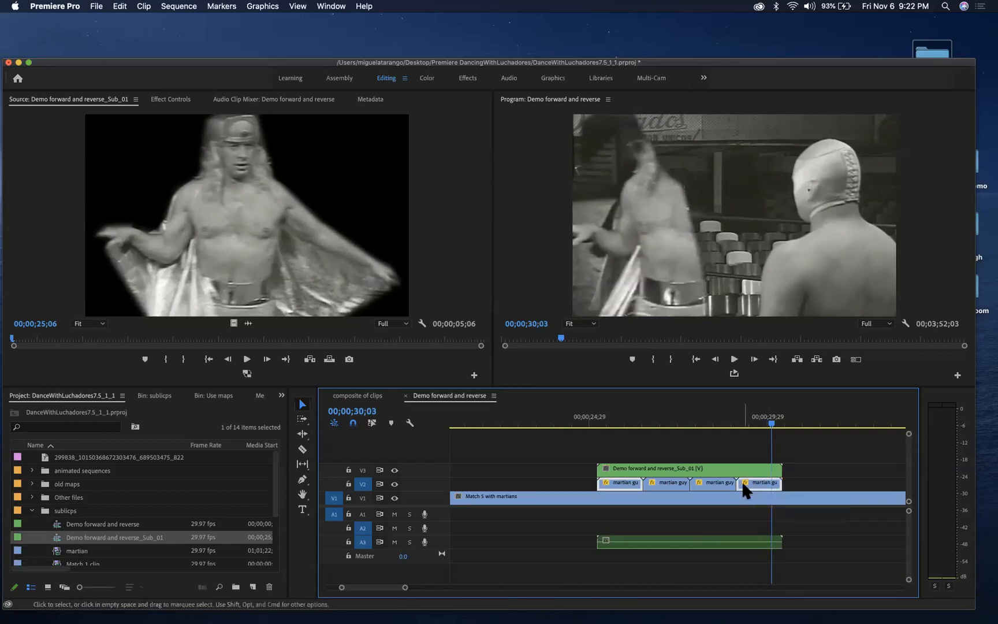
{"action": "left_click_drag", "start_coordinate": [662, 482], "coordinate": [763, 485]}
{"action": "left_click", "coordinate": [619, 480]}
{"action": "left_click", "coordinate": [663, 482], "text": "shift"}
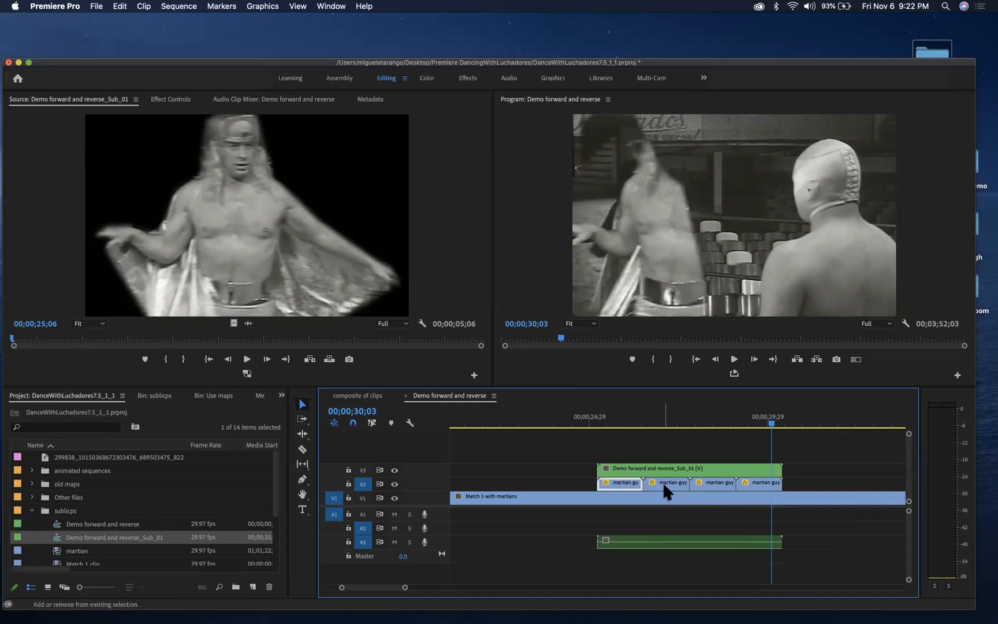
{"action": "left_click", "coordinate": [700, 483], "text": "shift"}
{"action": "left_click", "coordinate": [751, 483], "text": "shift"}
{"action": "key", "text": "Delete"}
- Play the sequence from the start of the V3 subsequence to check the martian loop over the base clip
{"action": "left_click_drag", "start_coordinate": [773, 422], "coordinate": [599, 439]}
{"action": "key", "text": "space"}
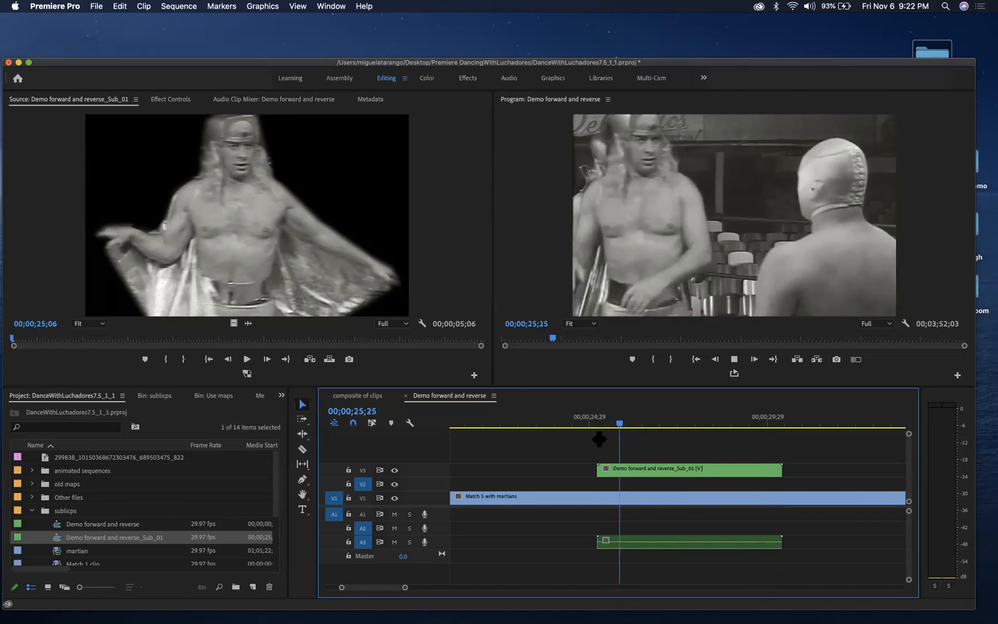
{"action": "key", "text": "space"}
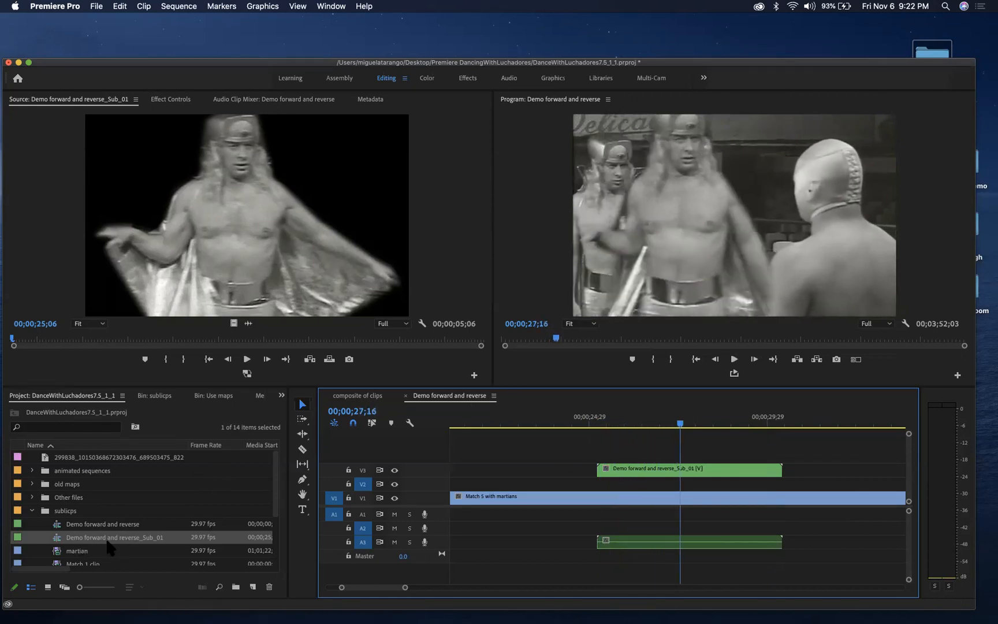
- Scale the Demo forward and reverse_Sub_01 clip on V3 to 175 and move it down to a position of about 366.7, 282
{"action": "left_click", "coordinate": [676, 467]}
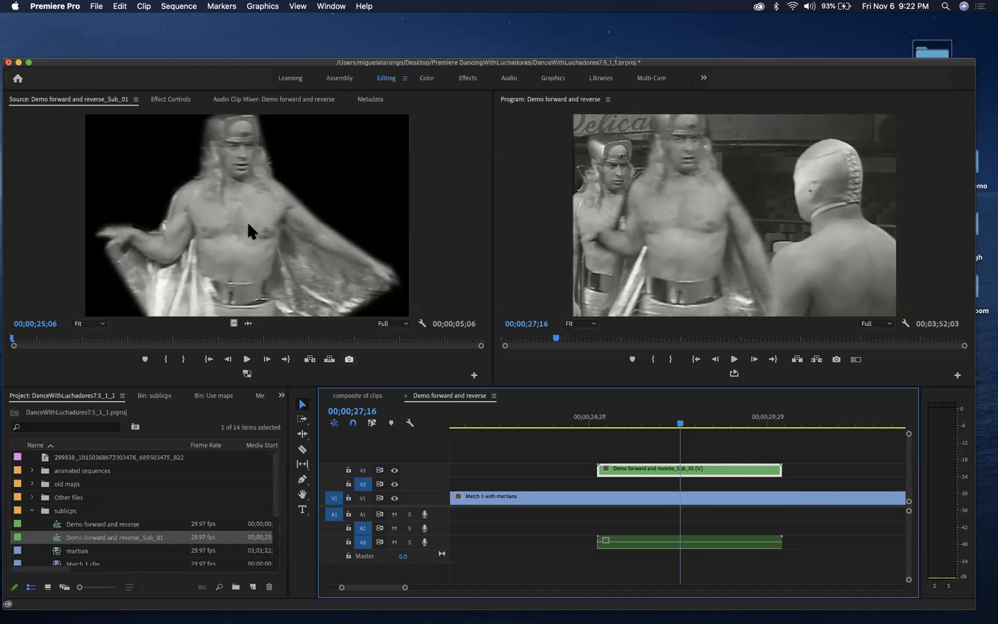
{"action": "left_click", "coordinate": [173, 100]}
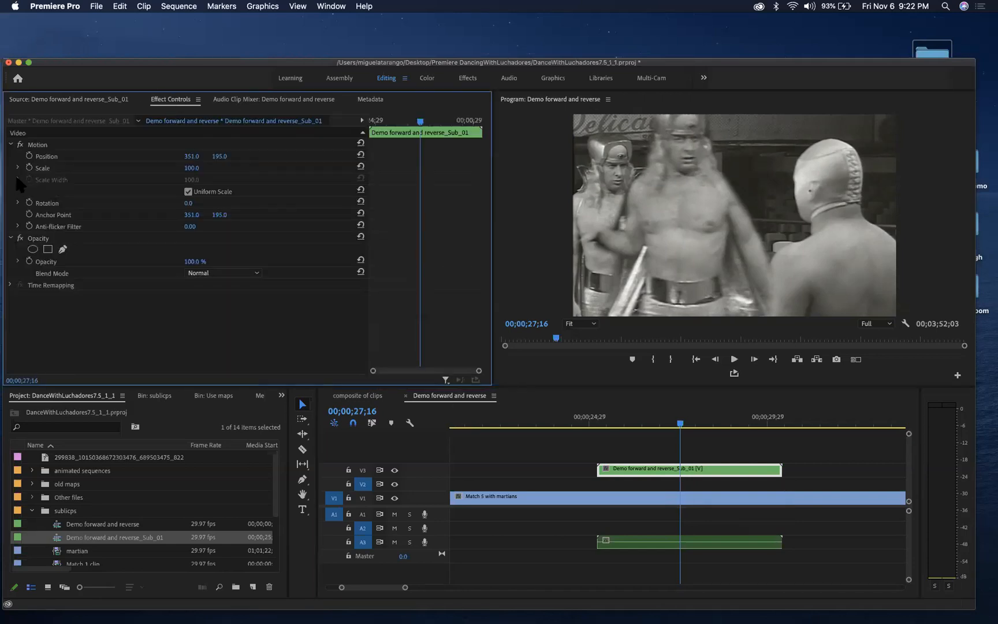
{"action": "left_click_drag", "start_coordinate": [191, 167], "coordinate": [235, 167]}
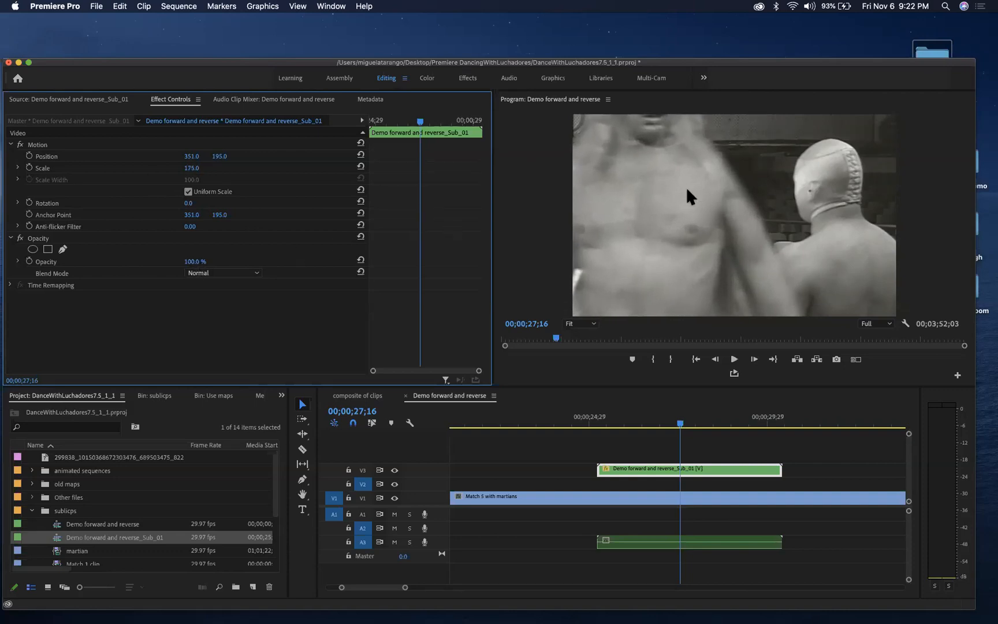
{"action": "left_click", "coordinate": [51, 145]}
{"action": "left_click_drag", "start_coordinate": [685, 160], "coordinate": [693, 202]}
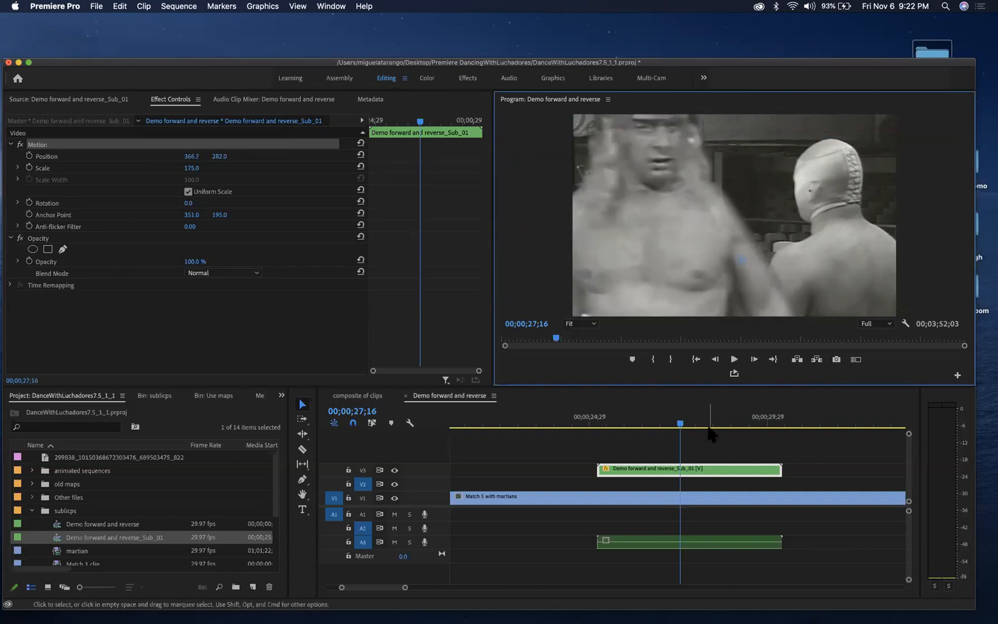
- Play the enlarged martian subsequence from its start through its end to review the new framing
{"action": "left_click_drag", "start_coordinate": [680, 427], "coordinate": [598, 446]}
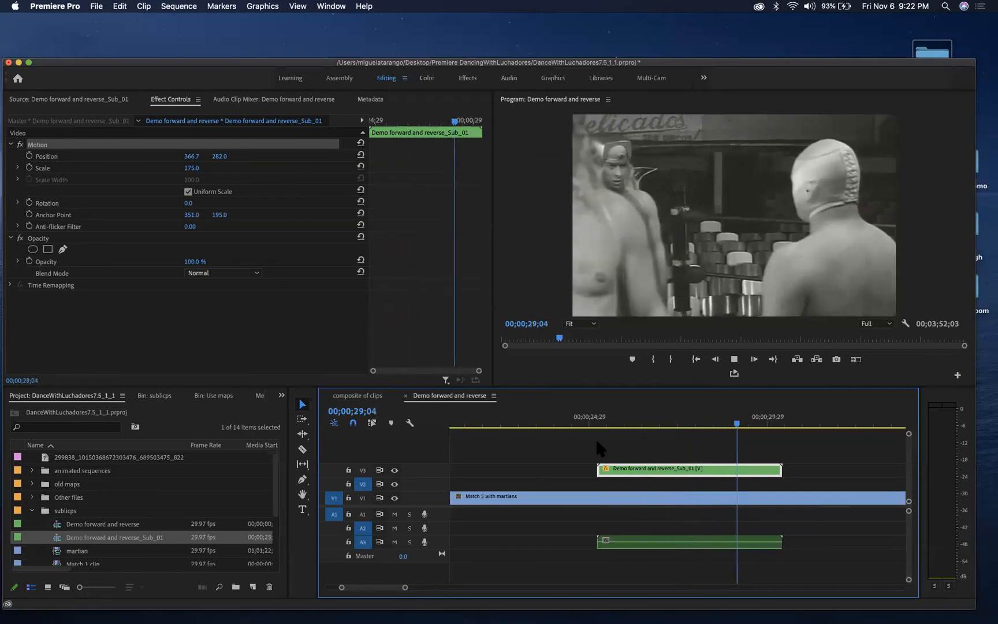
{"action": "key", "text": "space"}
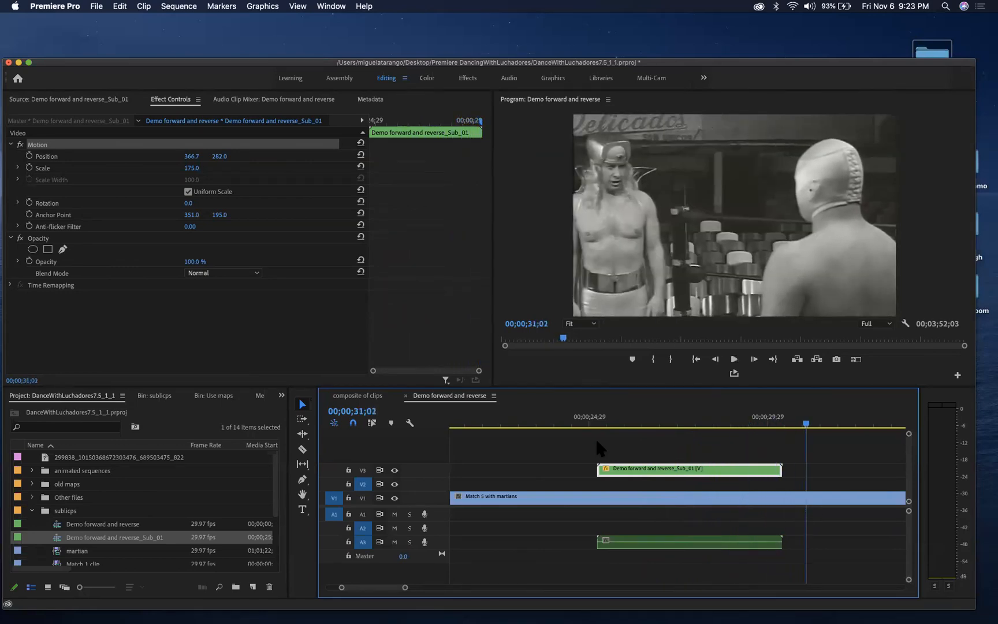